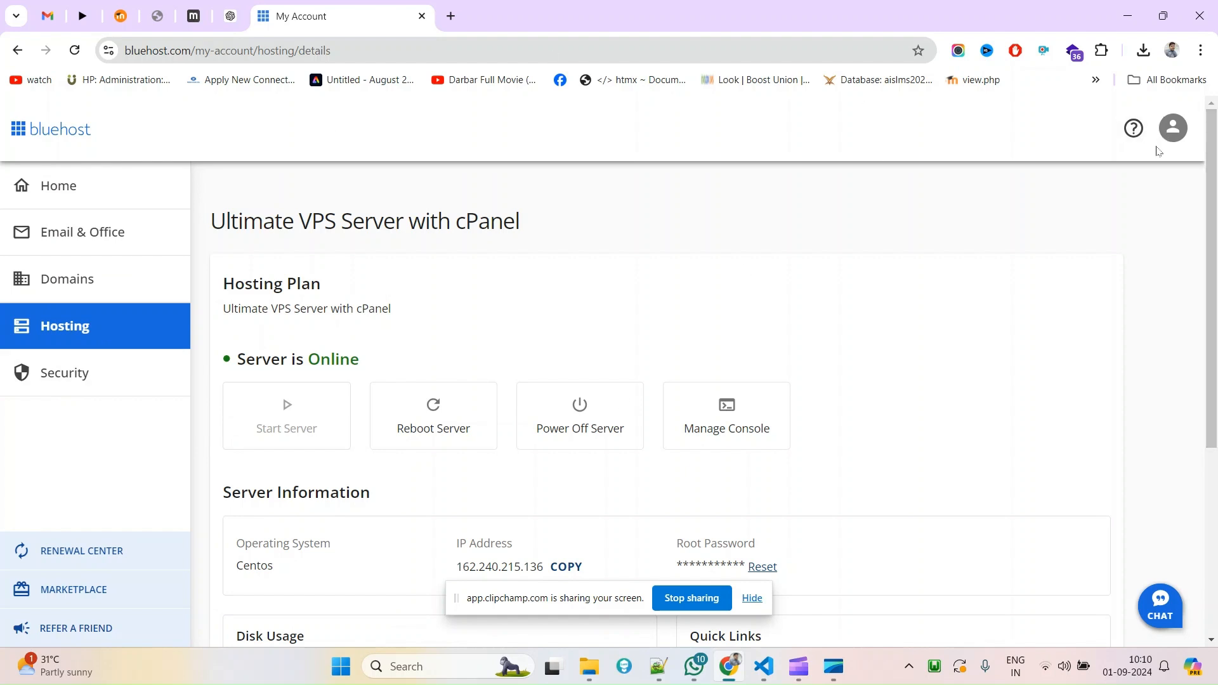
From the Bluehost account home, open the VPS hosting details and launch WHM from Quick Links.
click(1173, 137)
click(1024, 172)
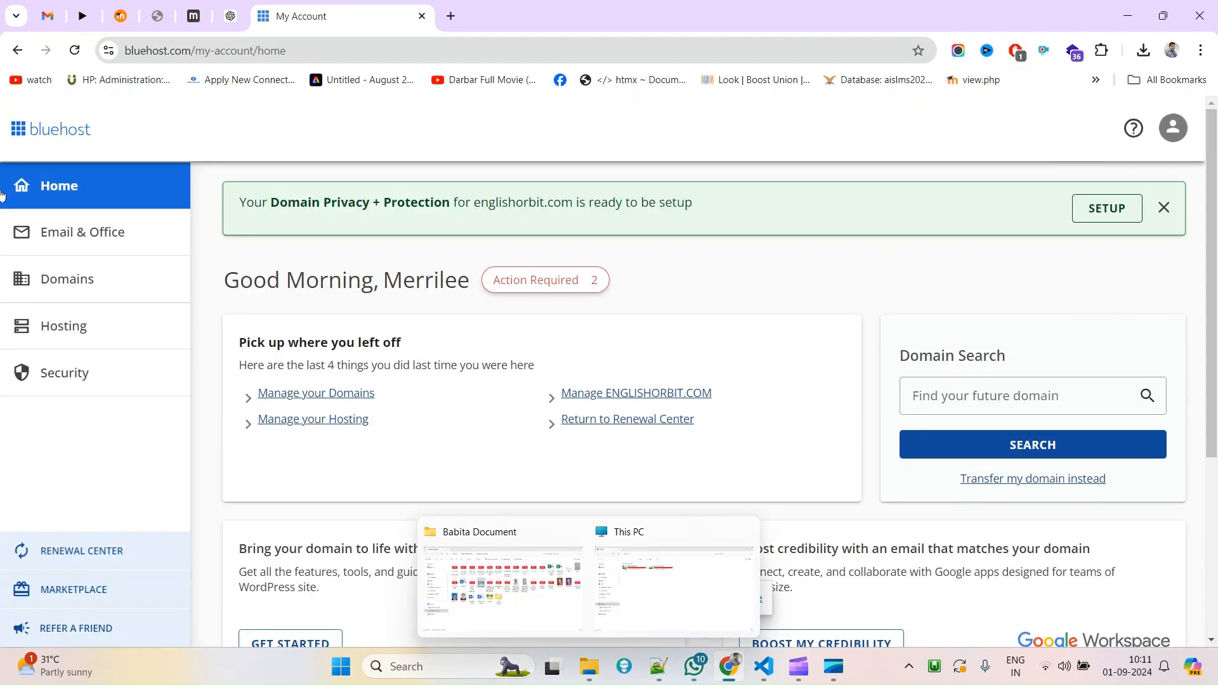
click(83, 333)
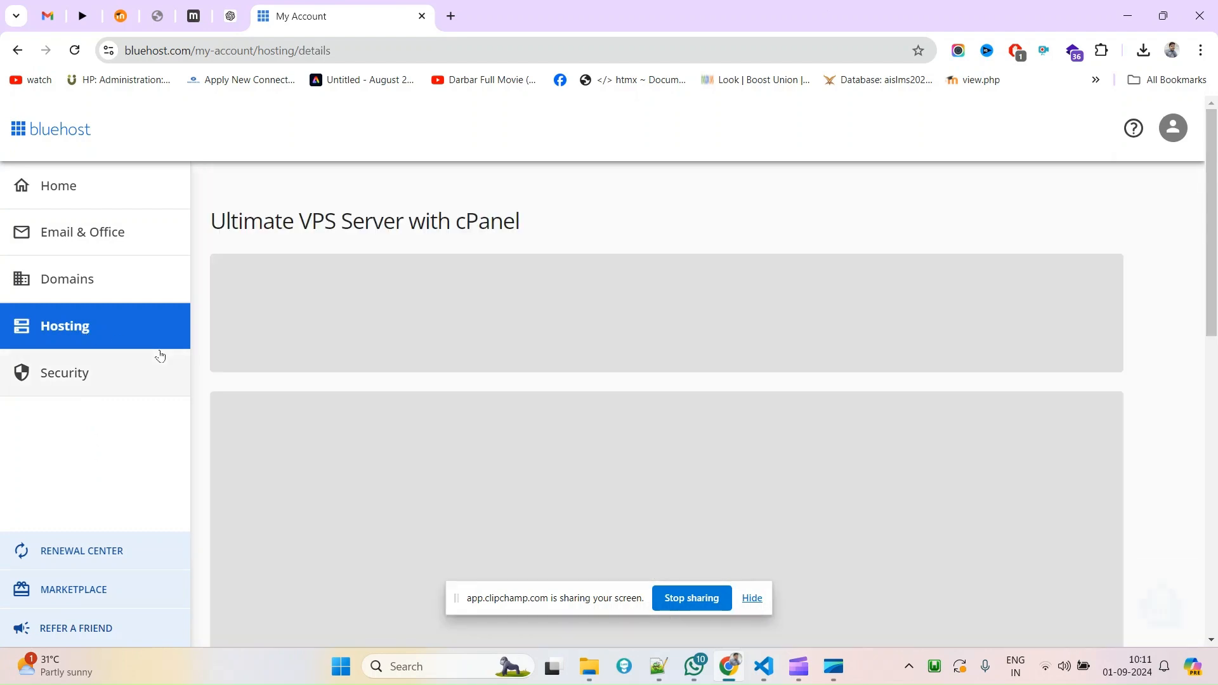
scroll(425, 394, down, 2)
scroll(424, 392, down, 2)
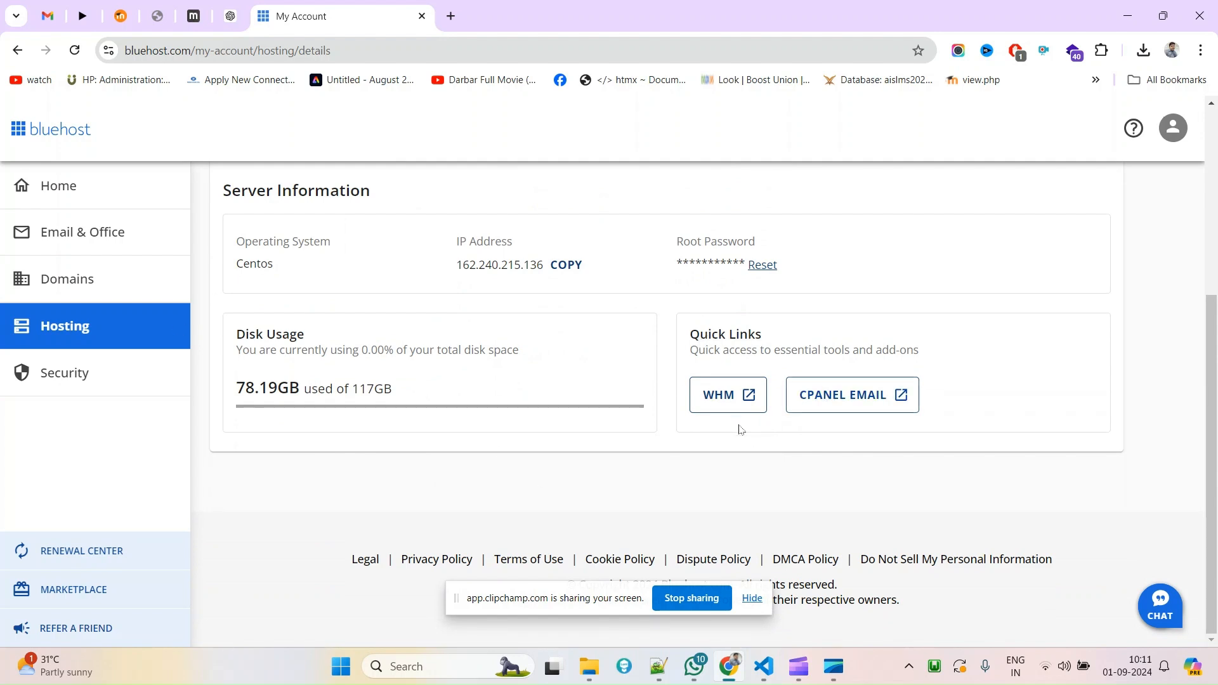
click(749, 394)
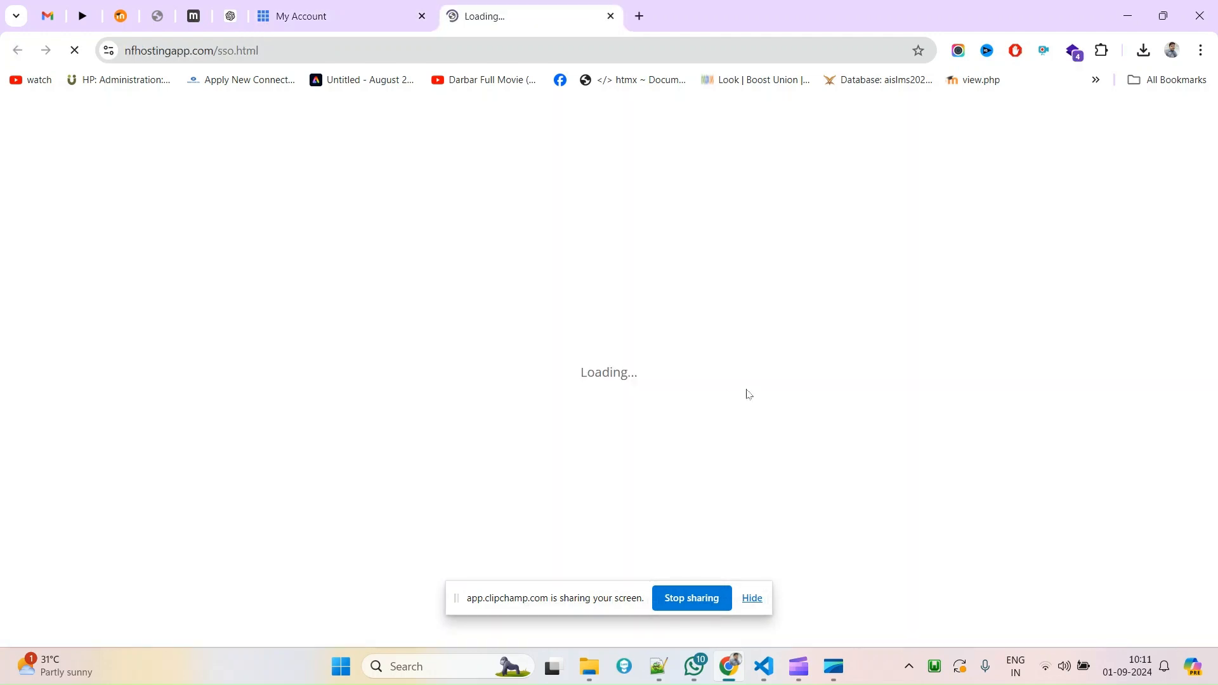
In the WHM tab, open List Accounts to show the server's single cPanel account.
click(386, 6)
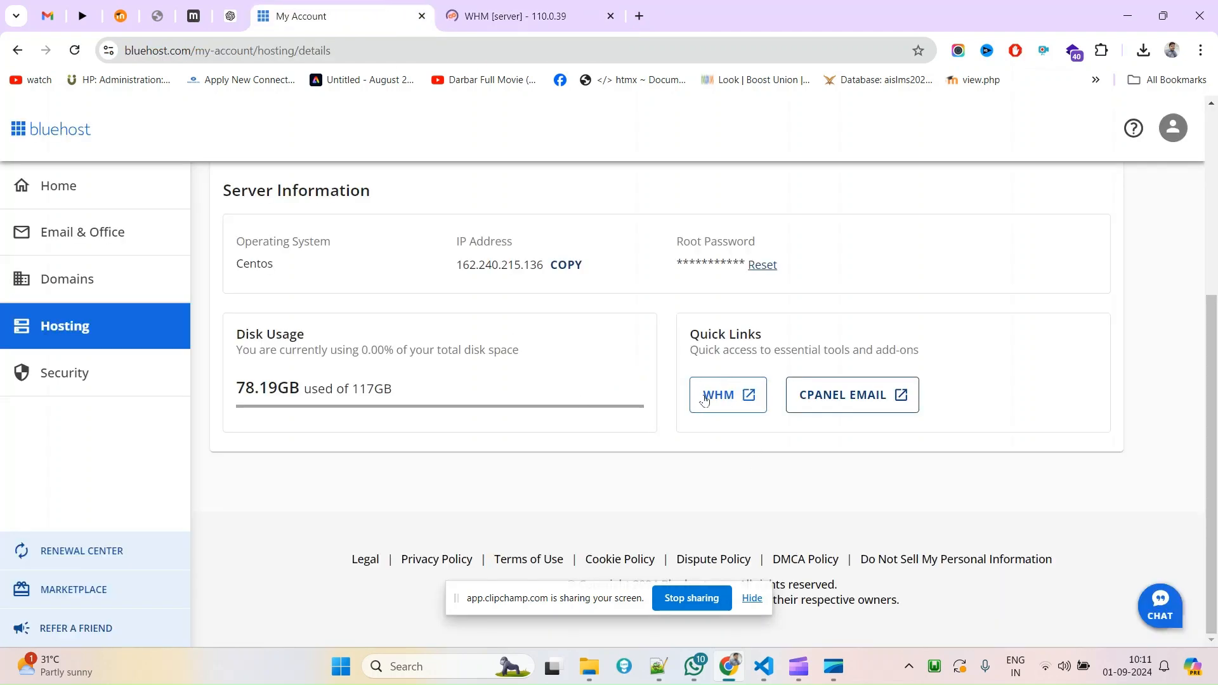
click(569, 5)
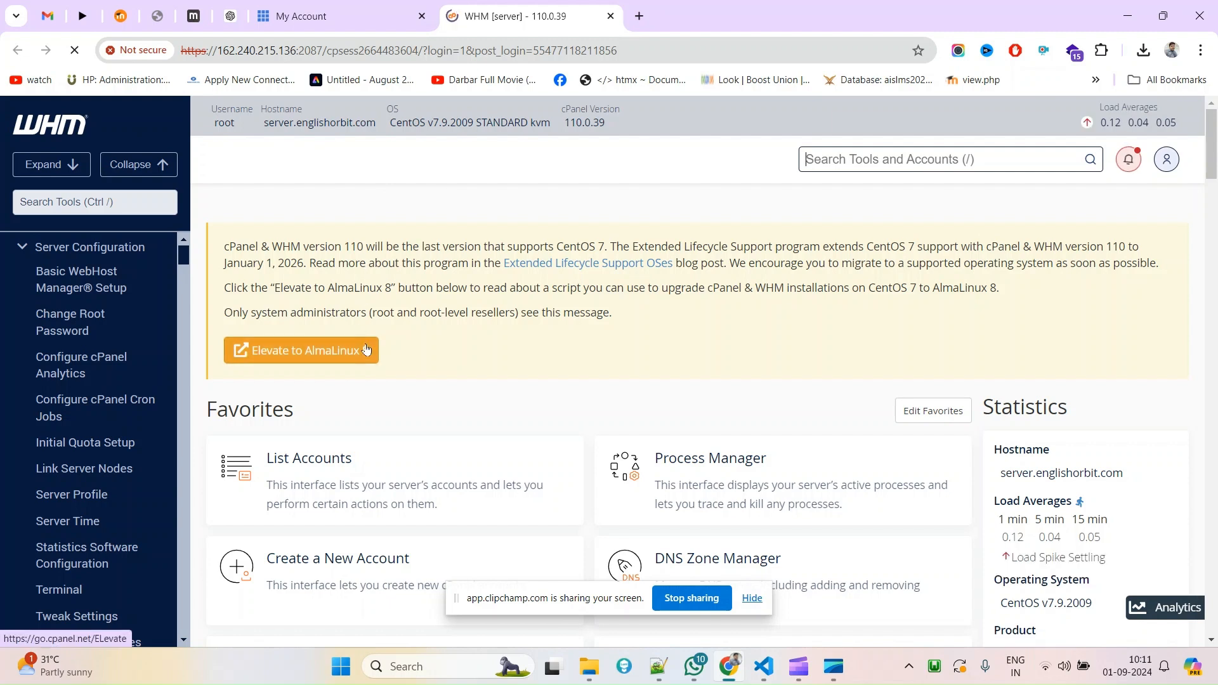
scroll(354, 458, down, 1)
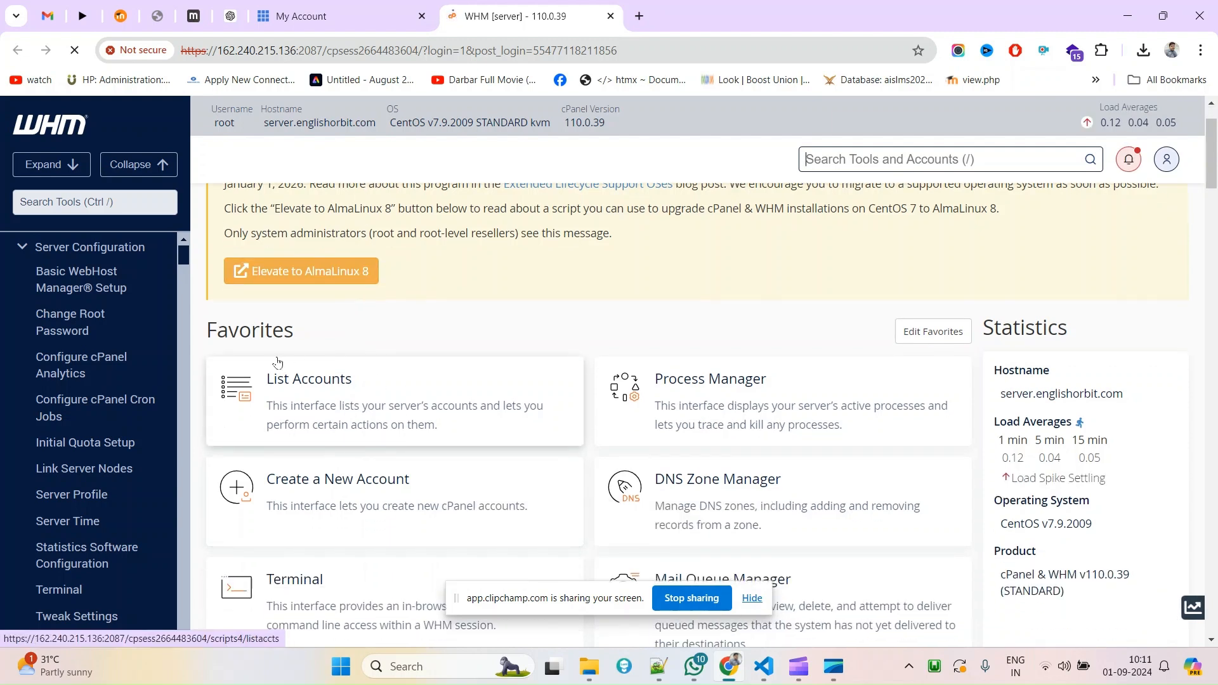
click(336, 421)
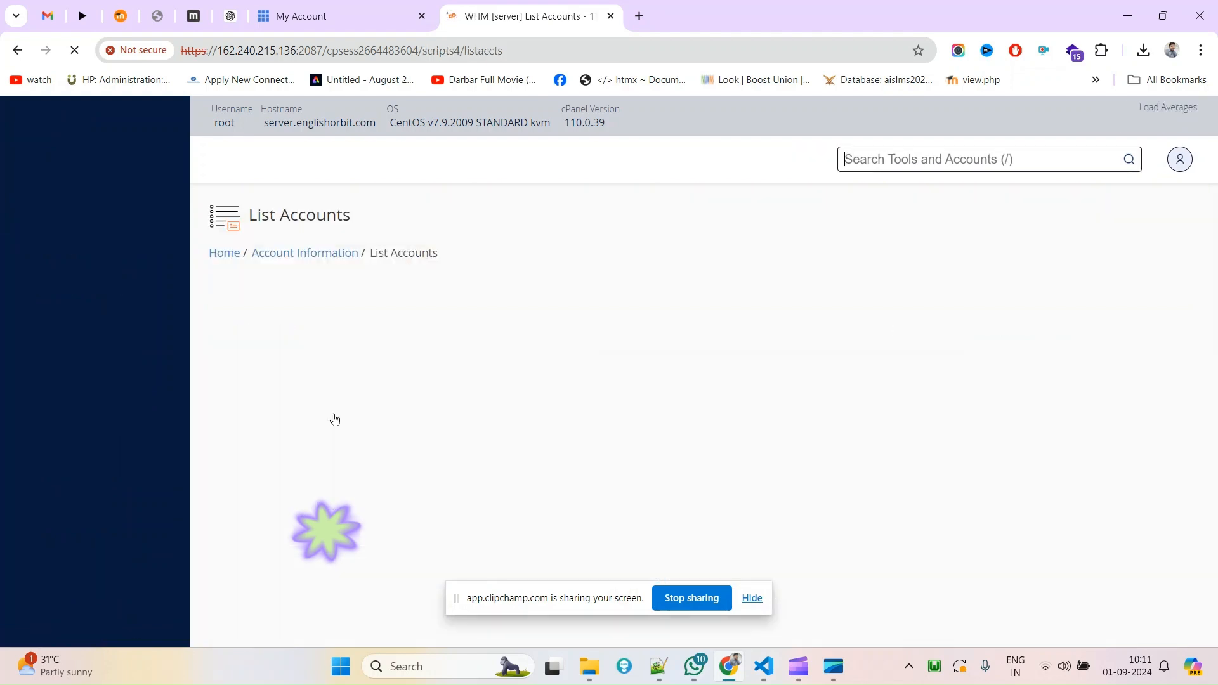
scroll(679, 424, down, 2)
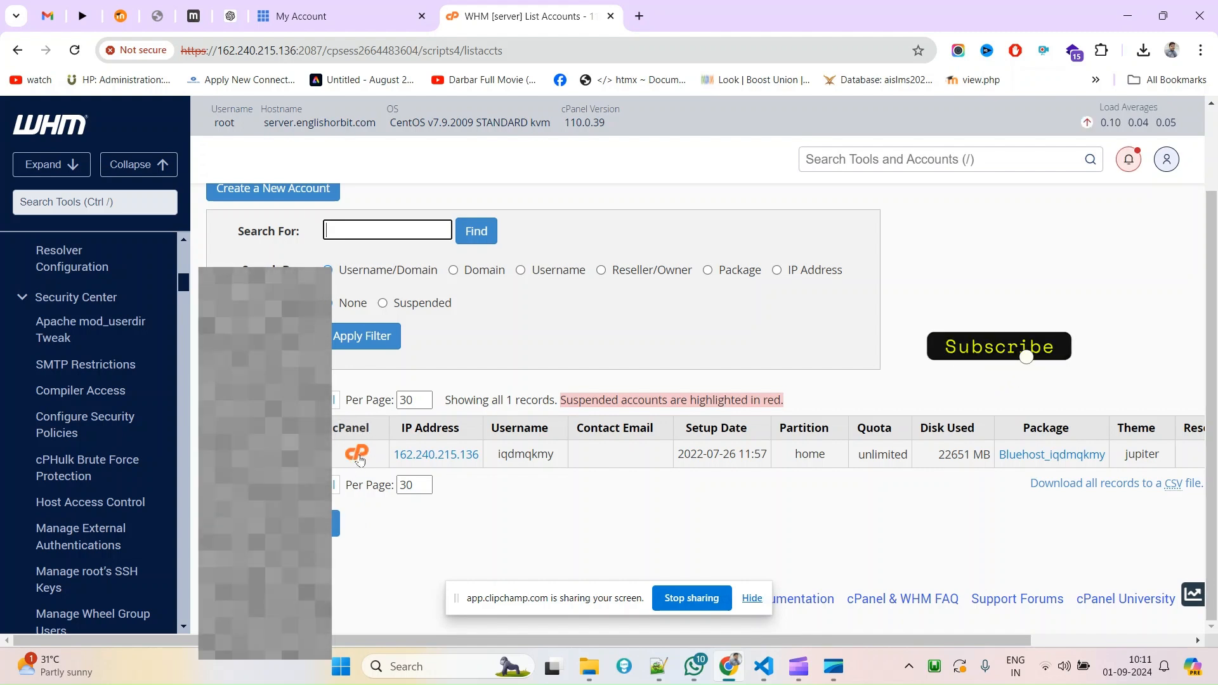
Open cPanel for the hosting account from its row in List Accounts.
click(359, 455)
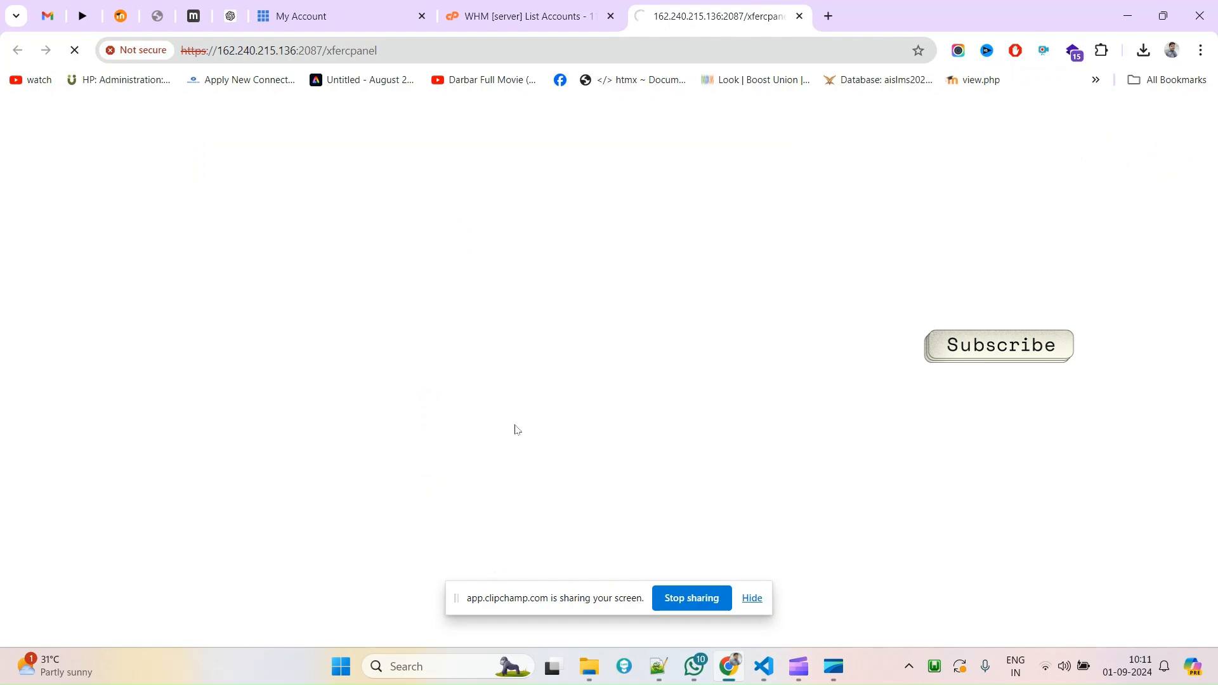
scroll(689, 388, down, 5)
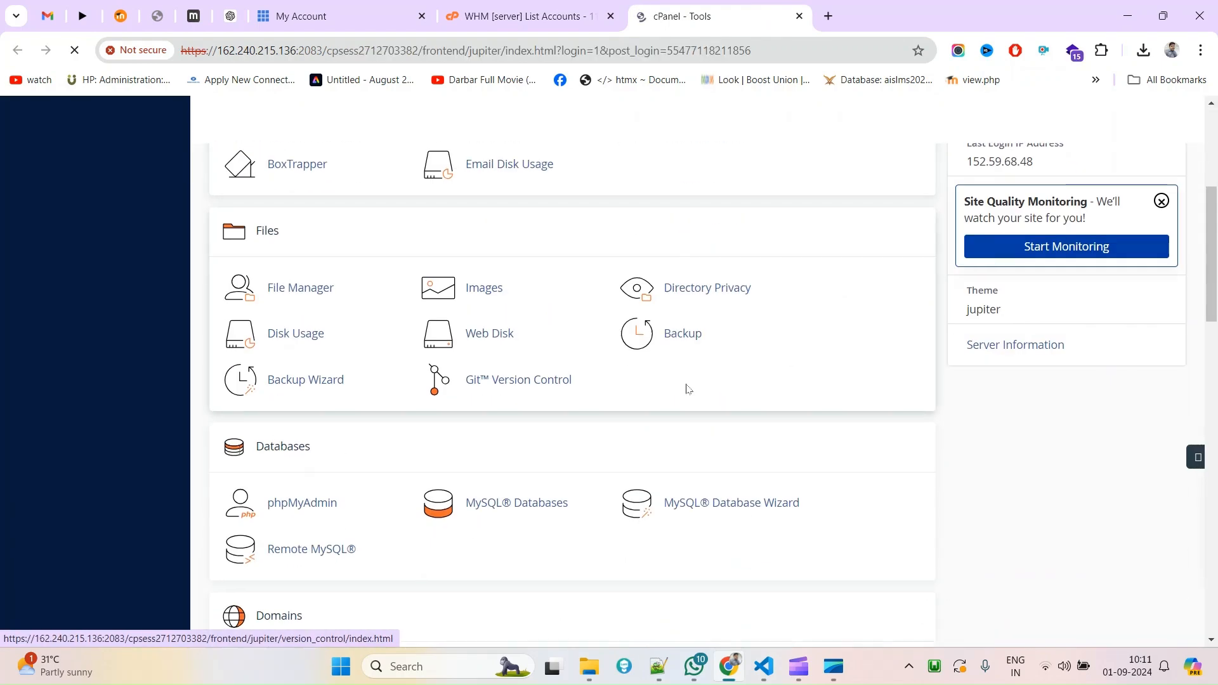
scroll(689, 389, down, 5)
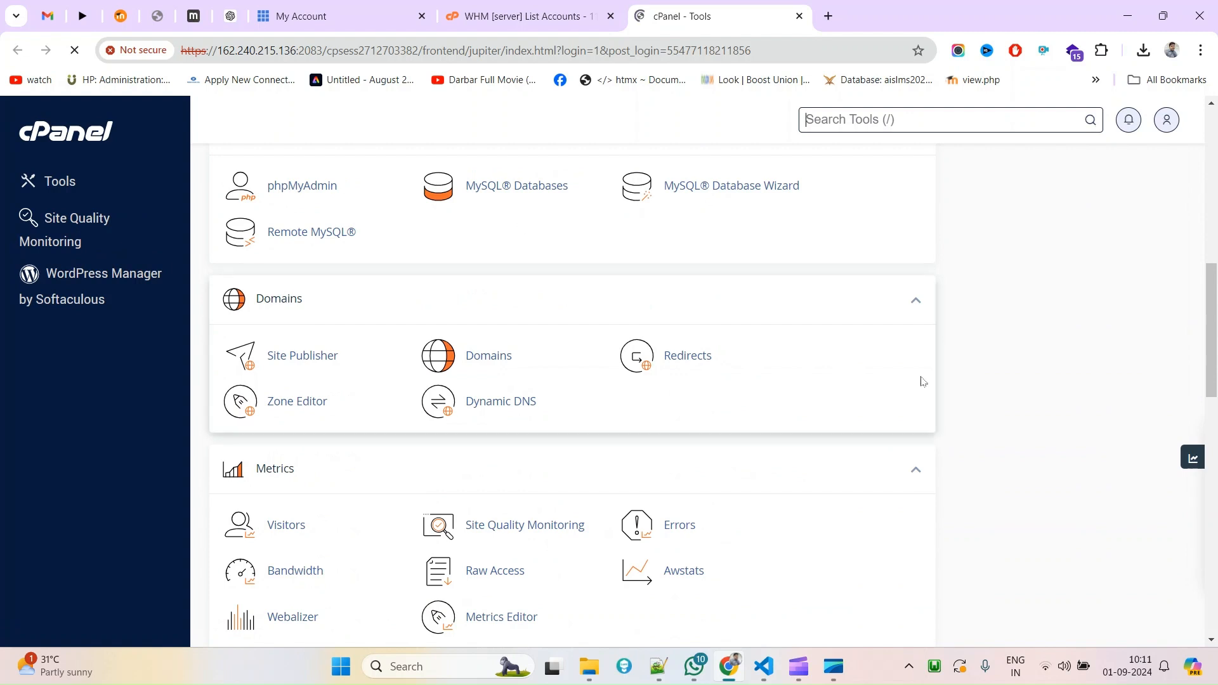
Search the cPanel Tools page for 'cron' to locate the Cron Jobs tool.
key(ctrl+f)
text(cron)
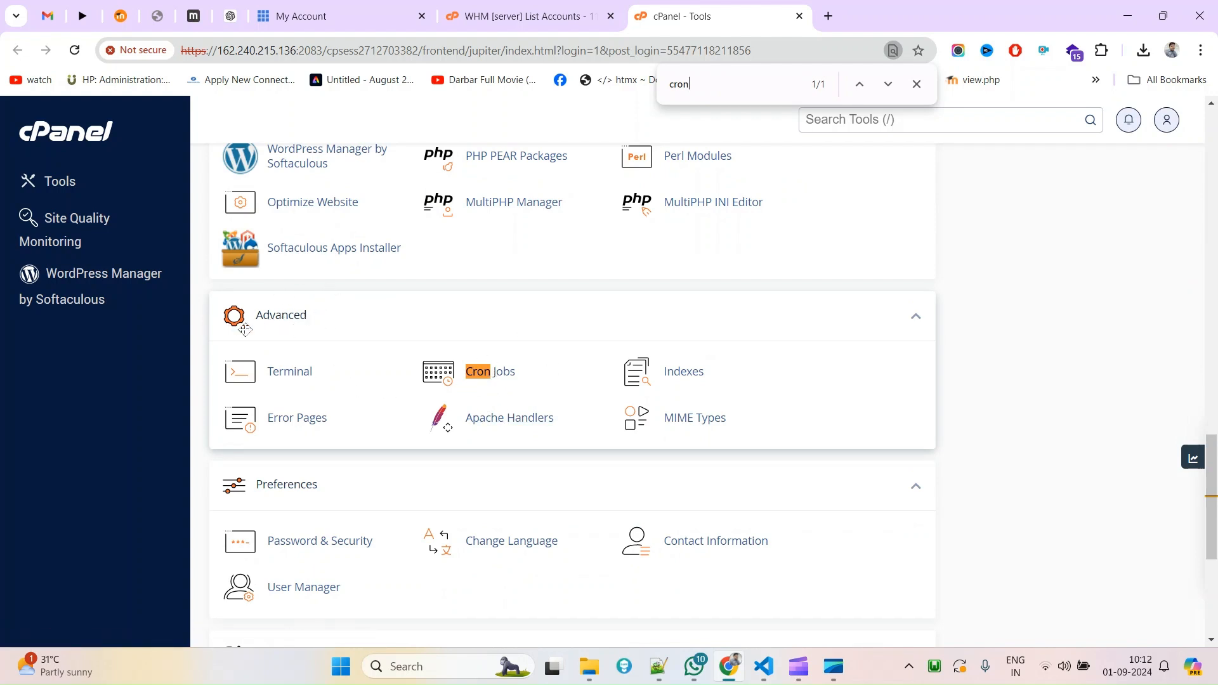
scroll(330, 399, up, 1)
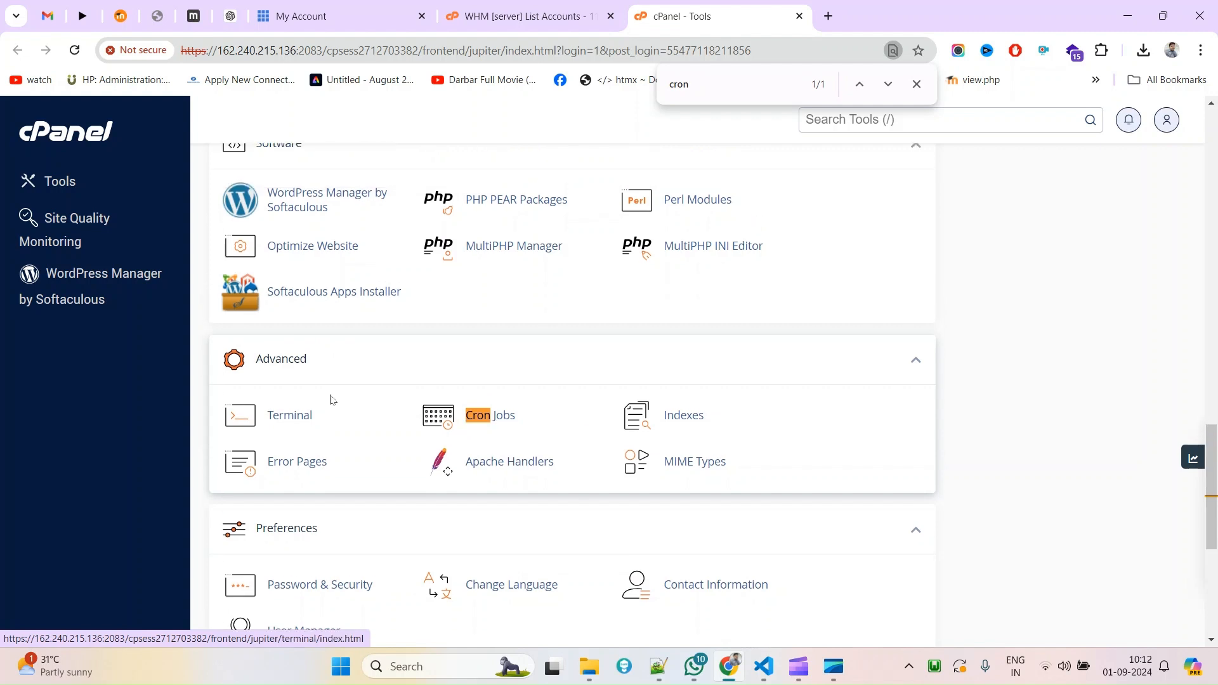
scroll(331, 399, up, 2)
scroll(444, 508, down, 1)
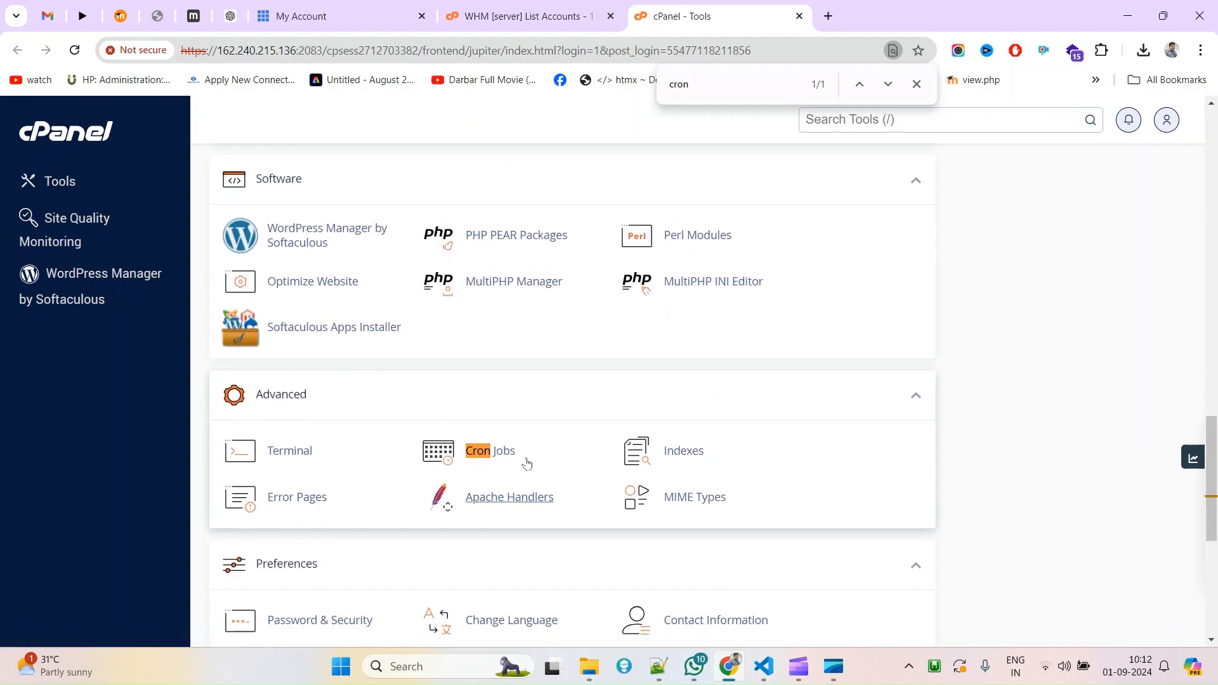
Open Cron Jobs and choose Once Per Five Minutes in the Common Settings dropdown.
click(490, 455)
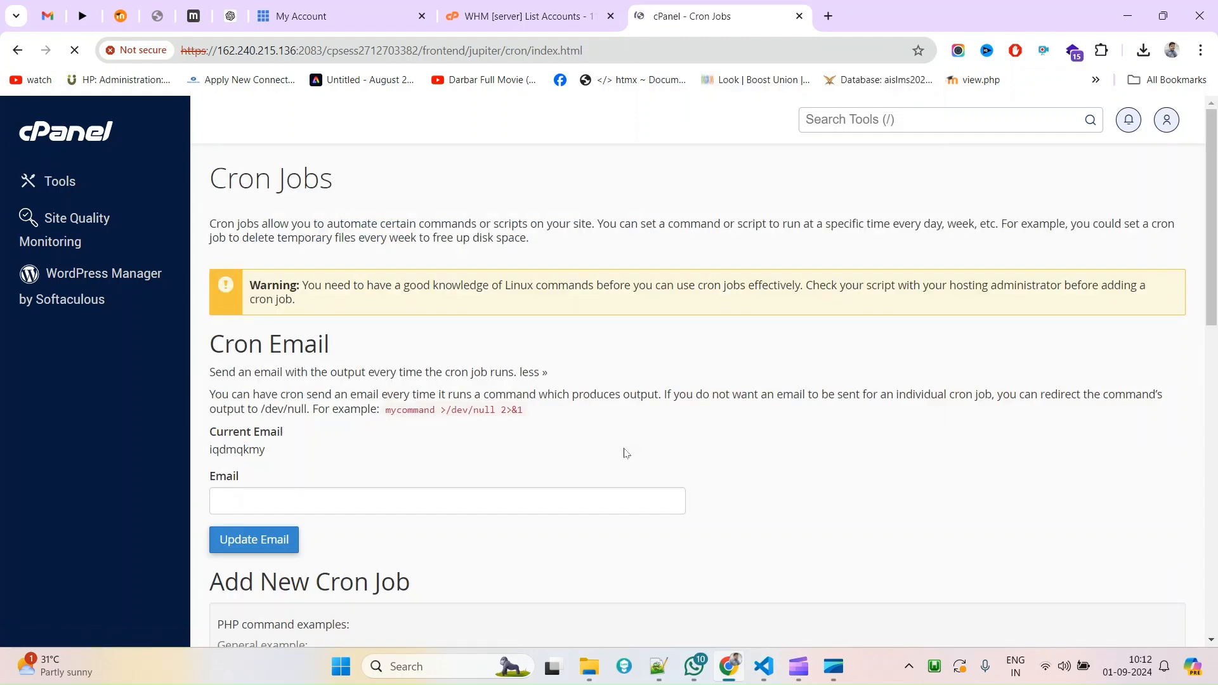
scroll(437, 366, down, 10)
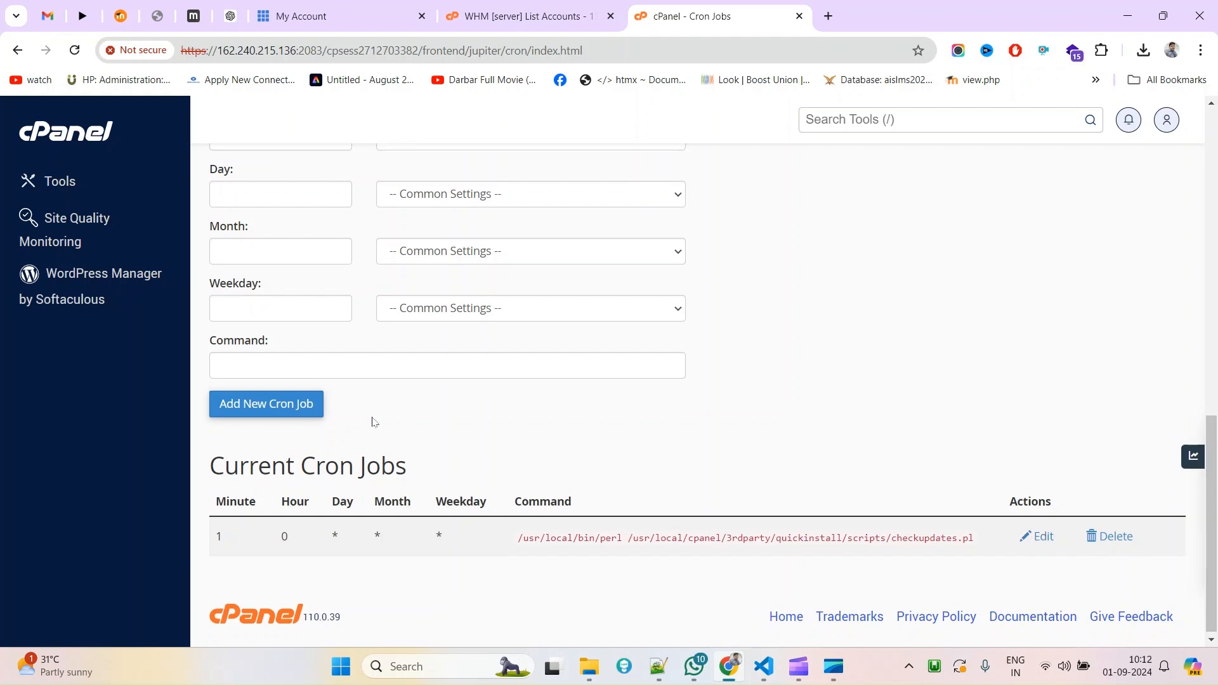
scroll(372, 421, up, 6)
scroll(372, 422, down, 3)
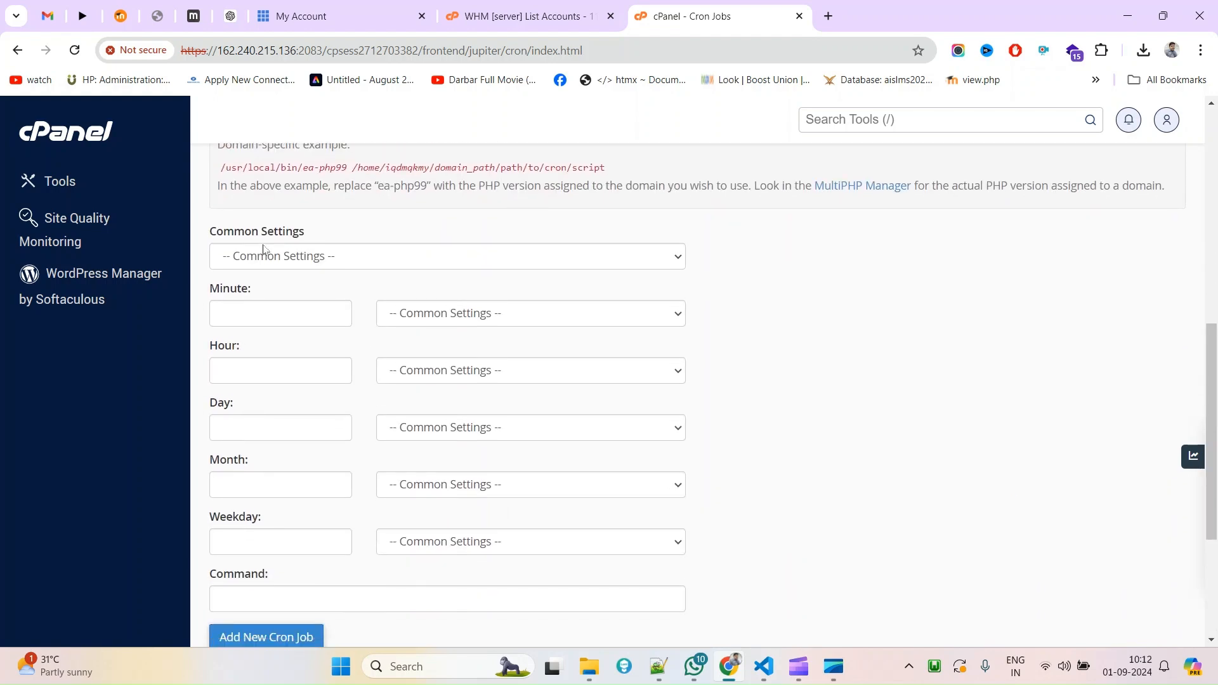
click(293, 259)
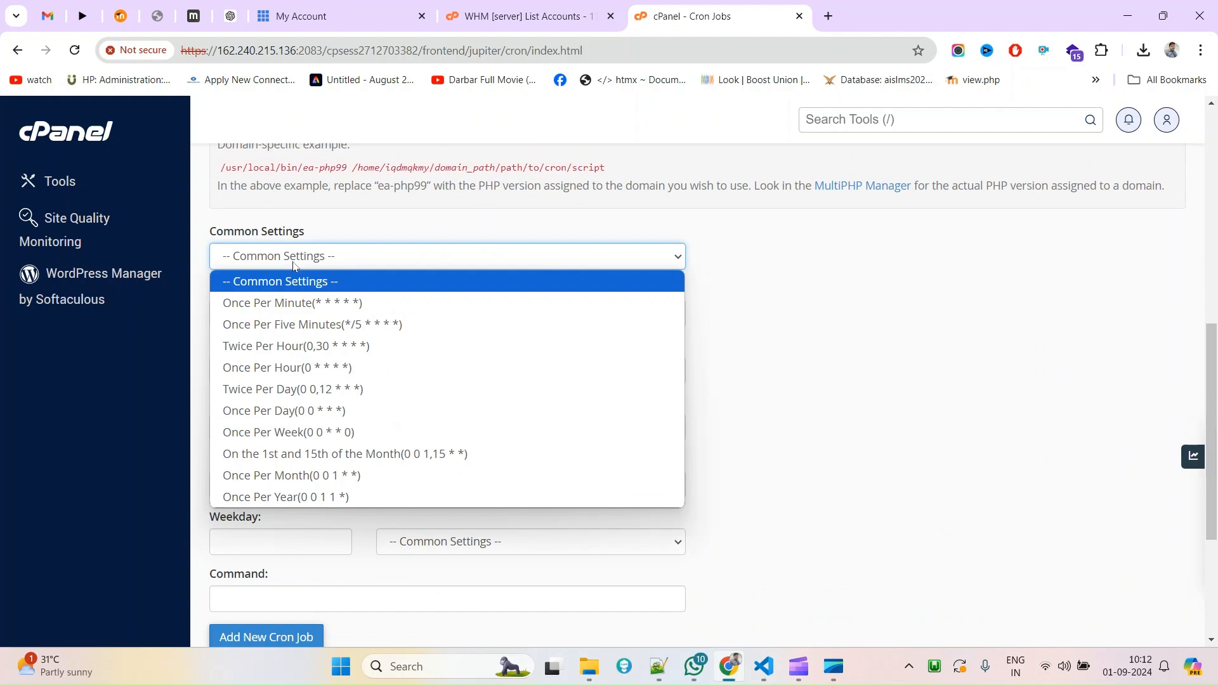
click(305, 326)
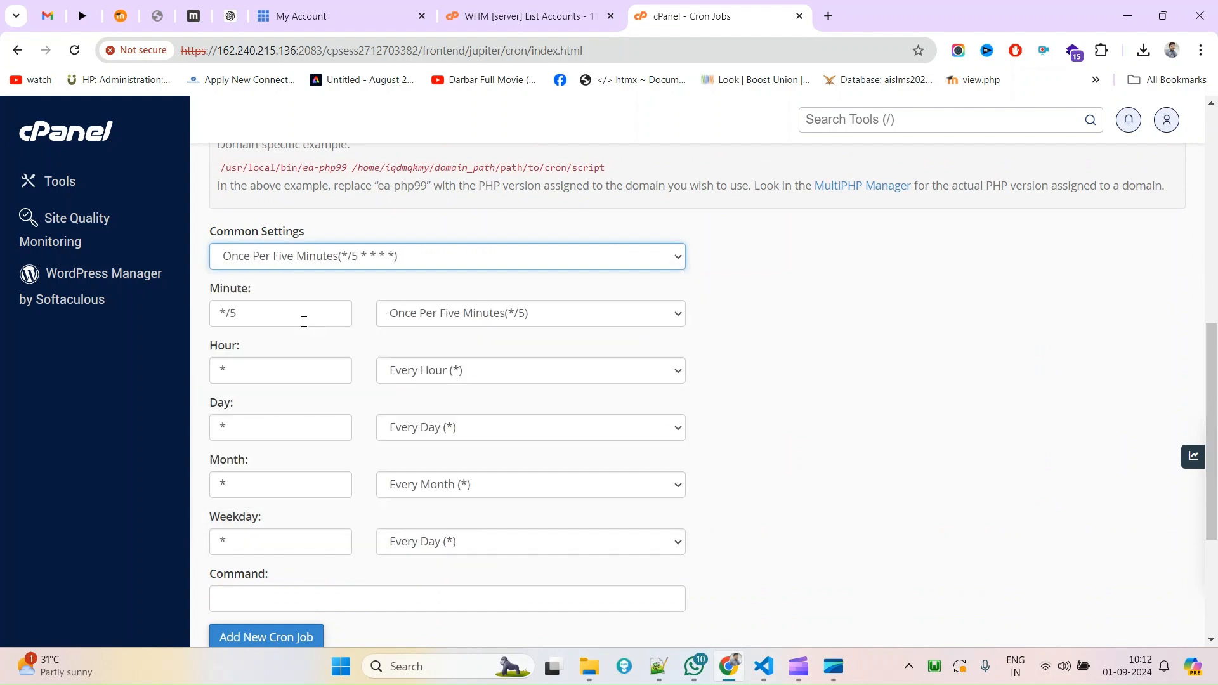
click(354, 264)
click(362, 324)
Recheck the schedule presets, toggling to Once Per Minute and back to Once Per Five Minutes.
scroll(328, 345, down, 1)
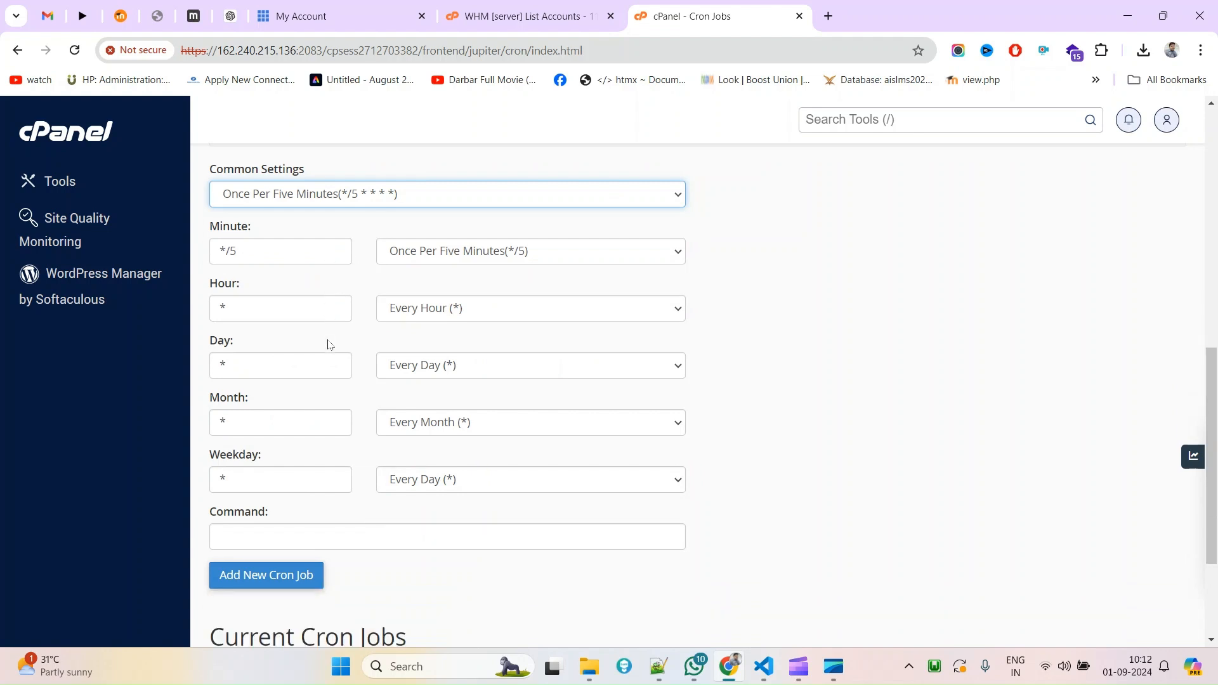
click(292, 180)
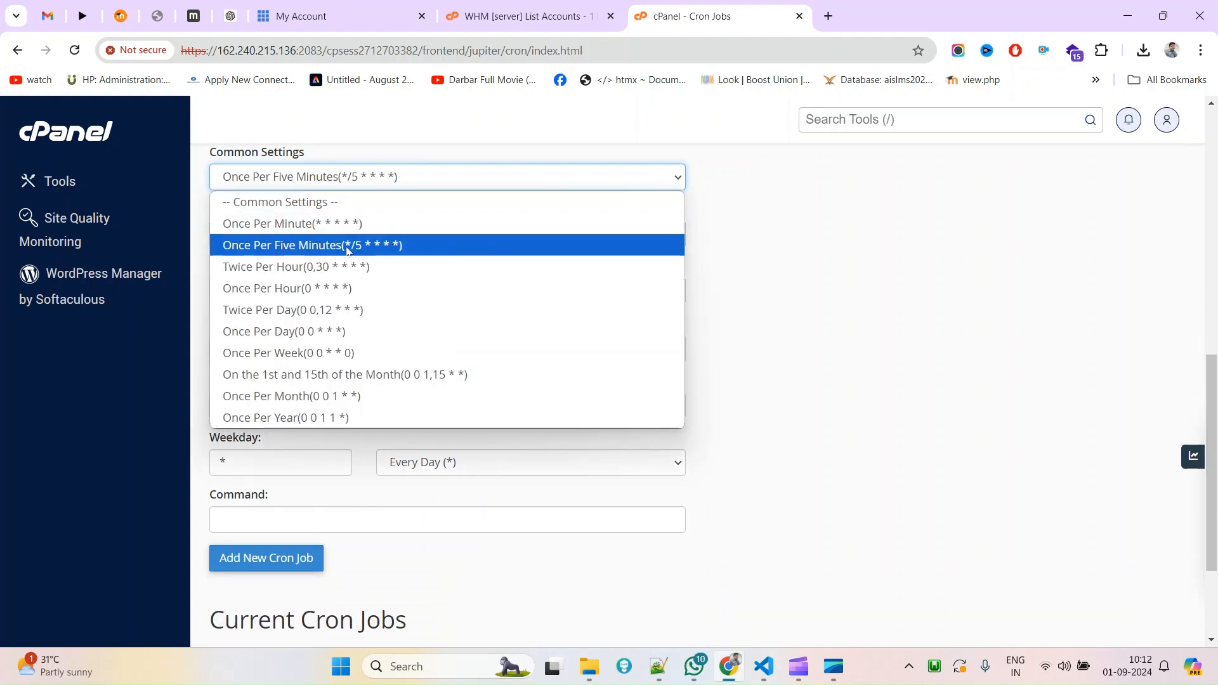
click(348, 251)
drag(212, 206, 315, 491)
click(719, 505)
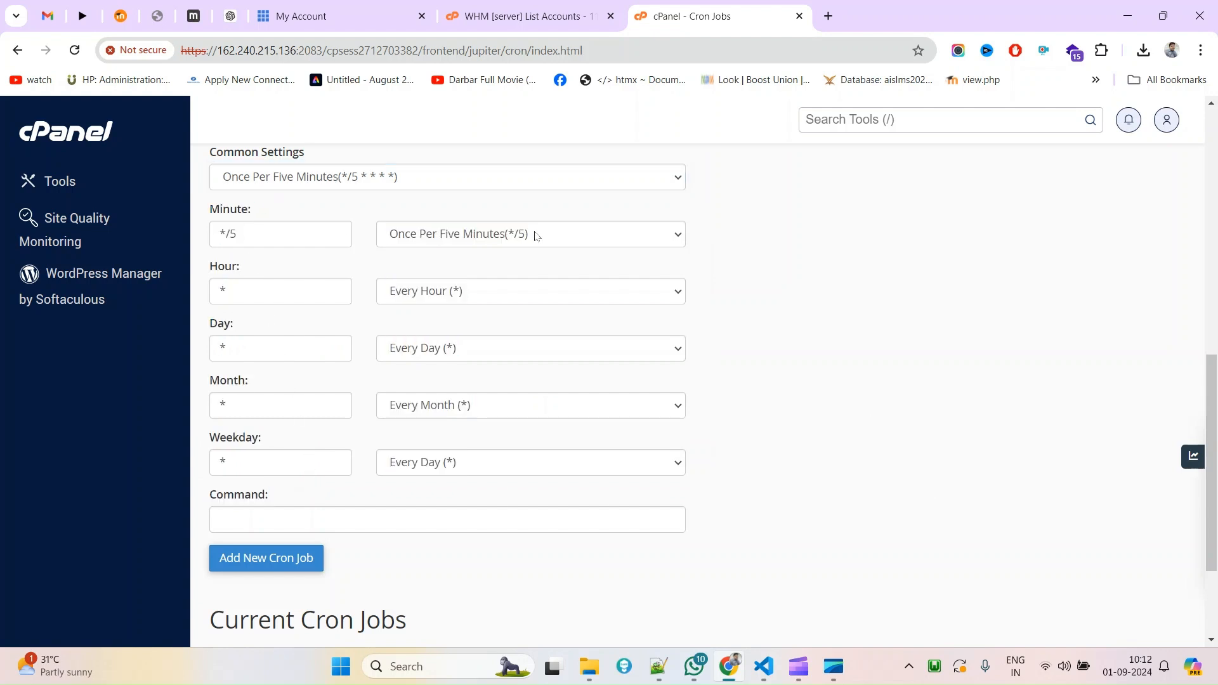
click(325, 179)
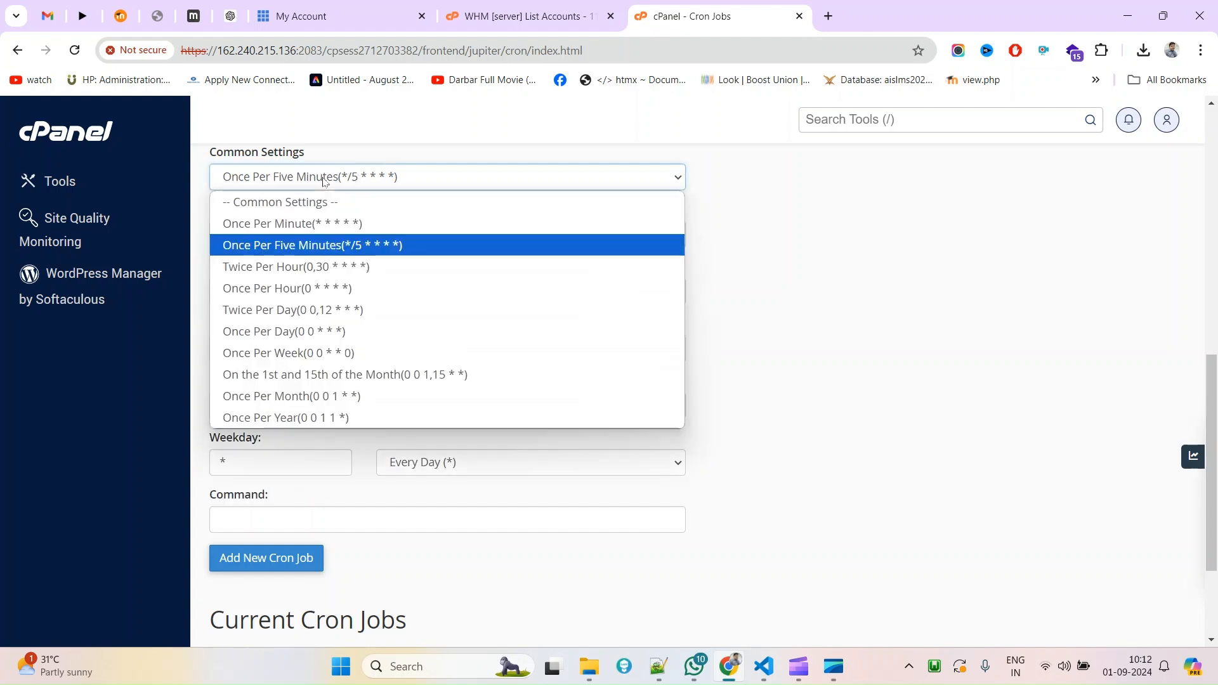
click(326, 225)
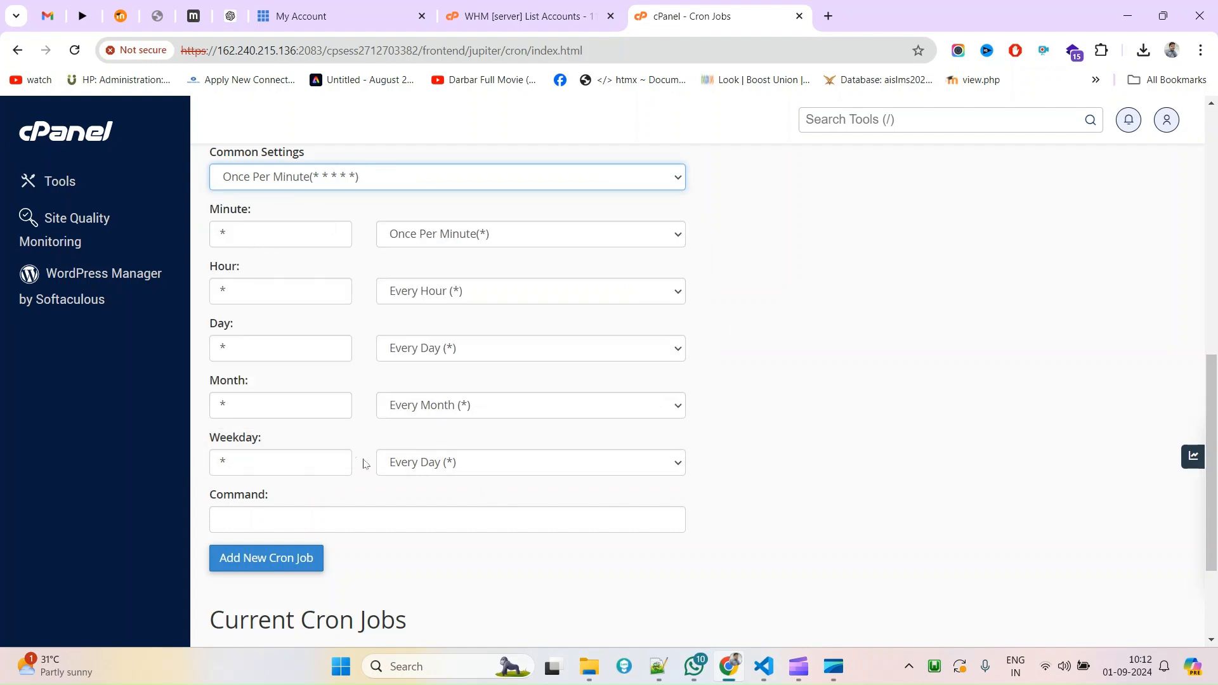
click(361, 191)
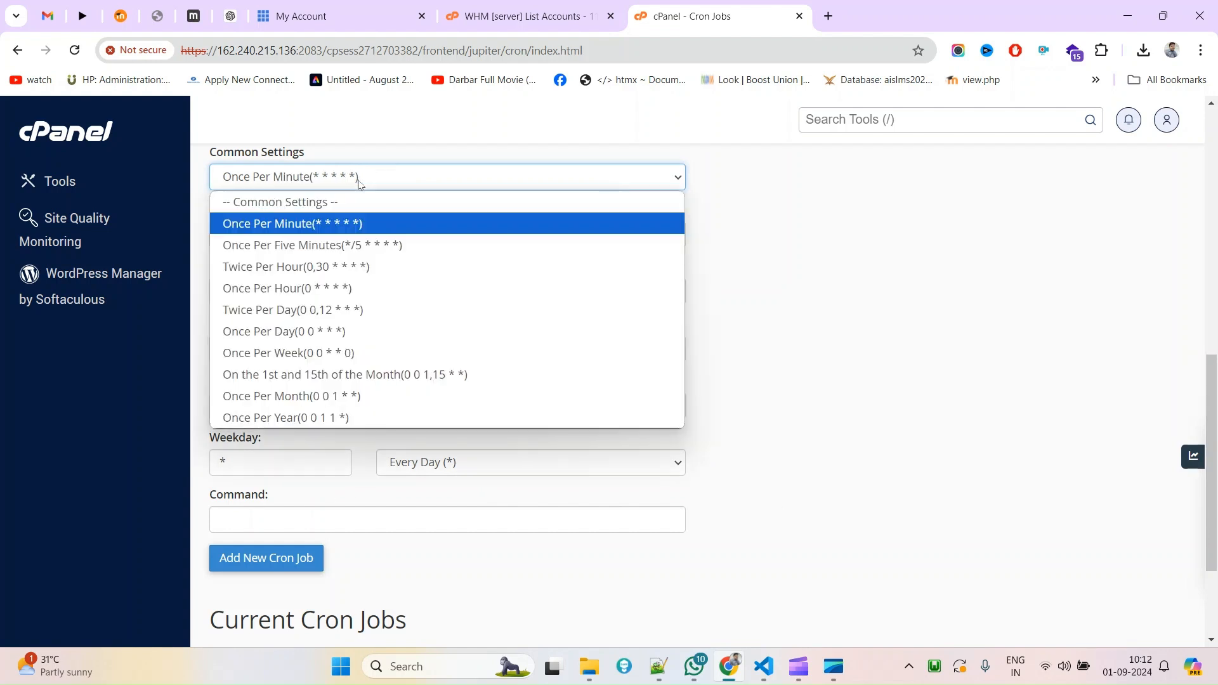
click(293, 243)
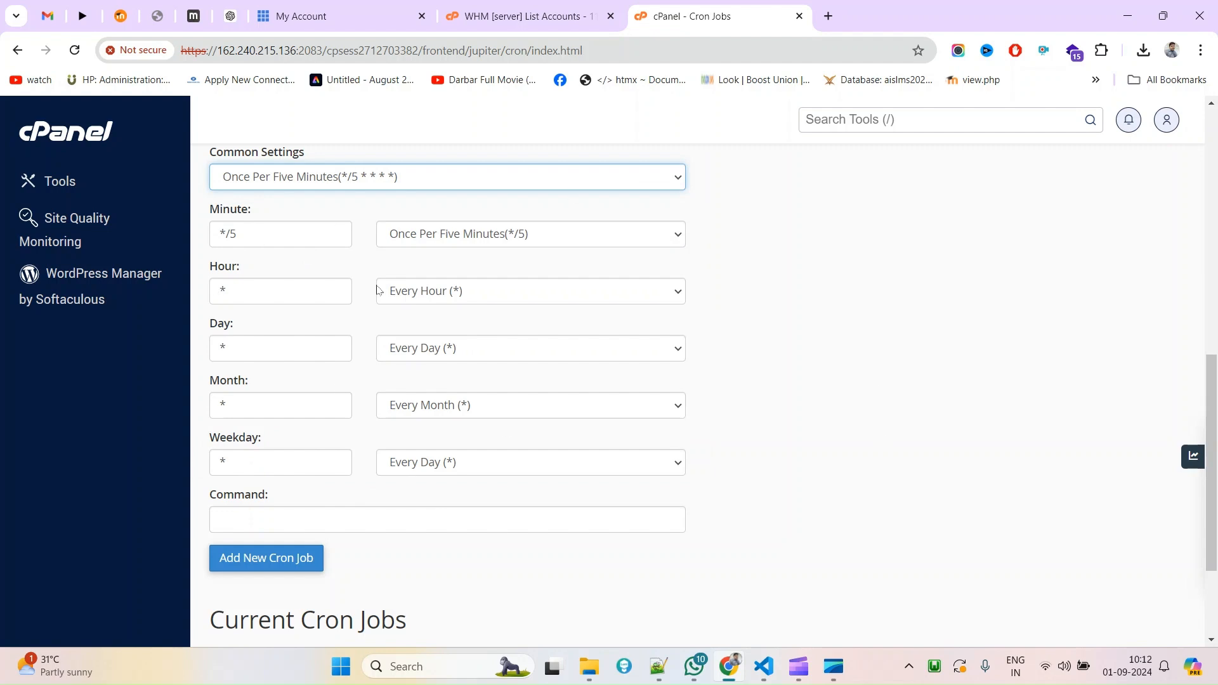
Retype the minute field's interval as */5, keeping the Once Per Five Minutes preset.
click(239, 234)
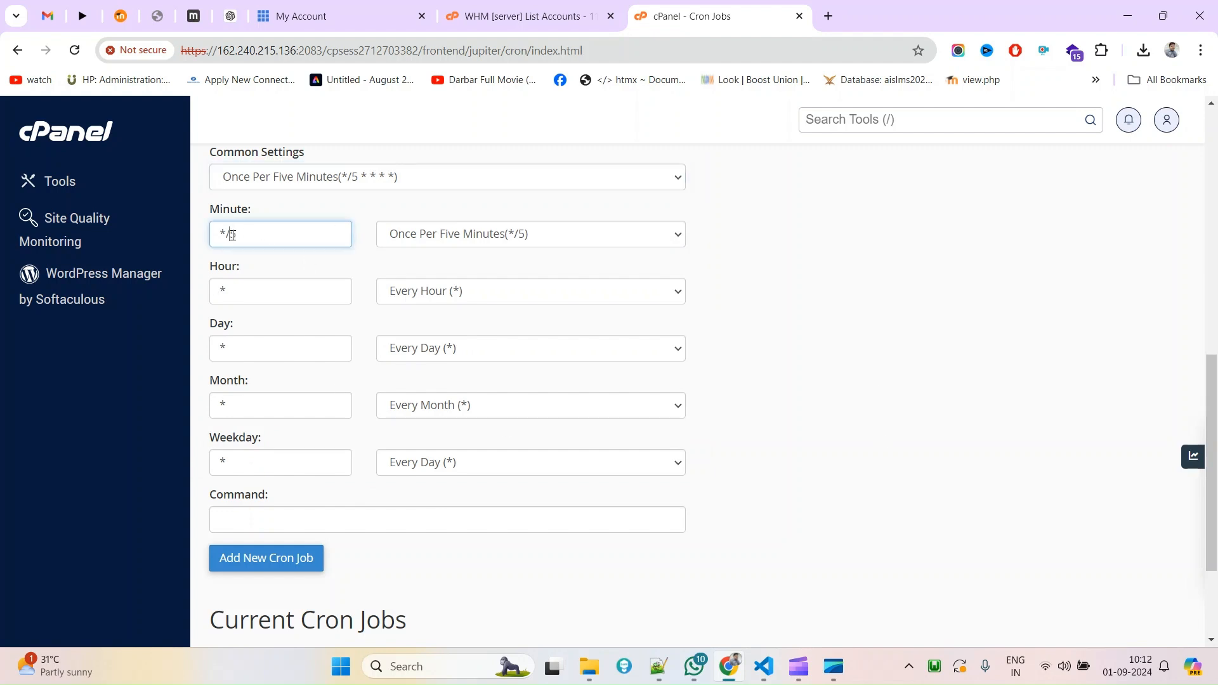
double_click(241, 235)
drag(265, 238, 220, 230)
click(260, 226)
drag(255, 235, 230, 236)
click(271, 245)
double_click(235, 243)
key(BackSpace)
key(BackSpace)
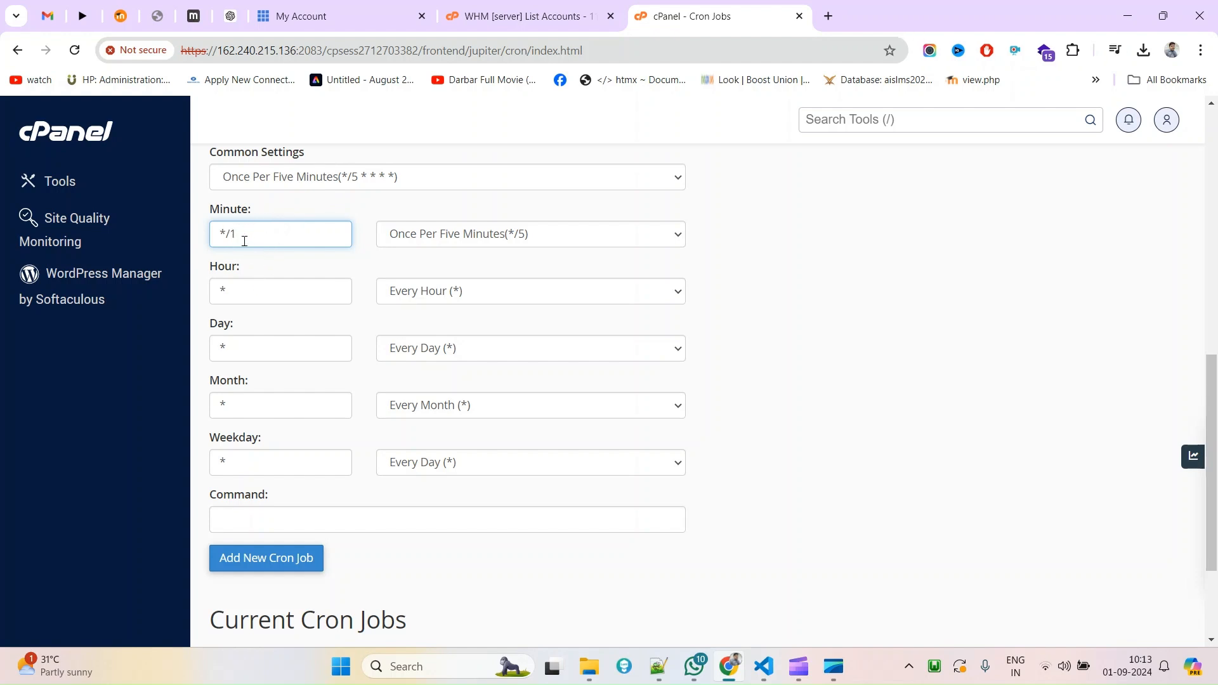
text(5)
click(309, 181)
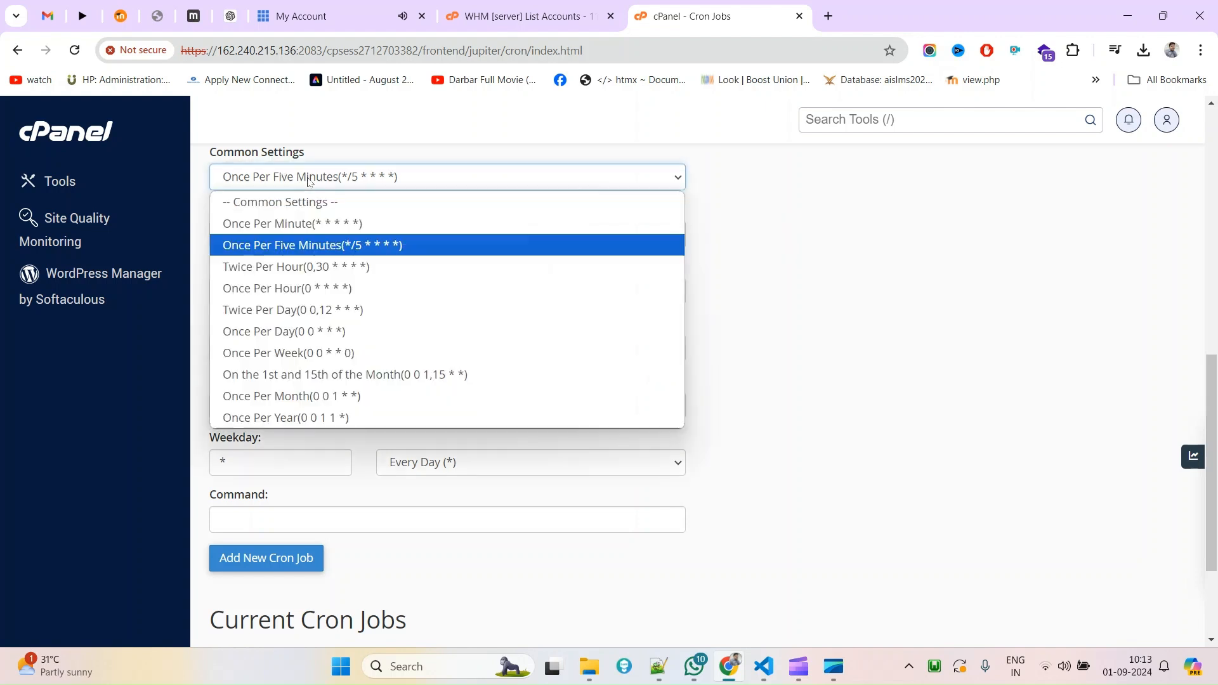
click(309, 181)
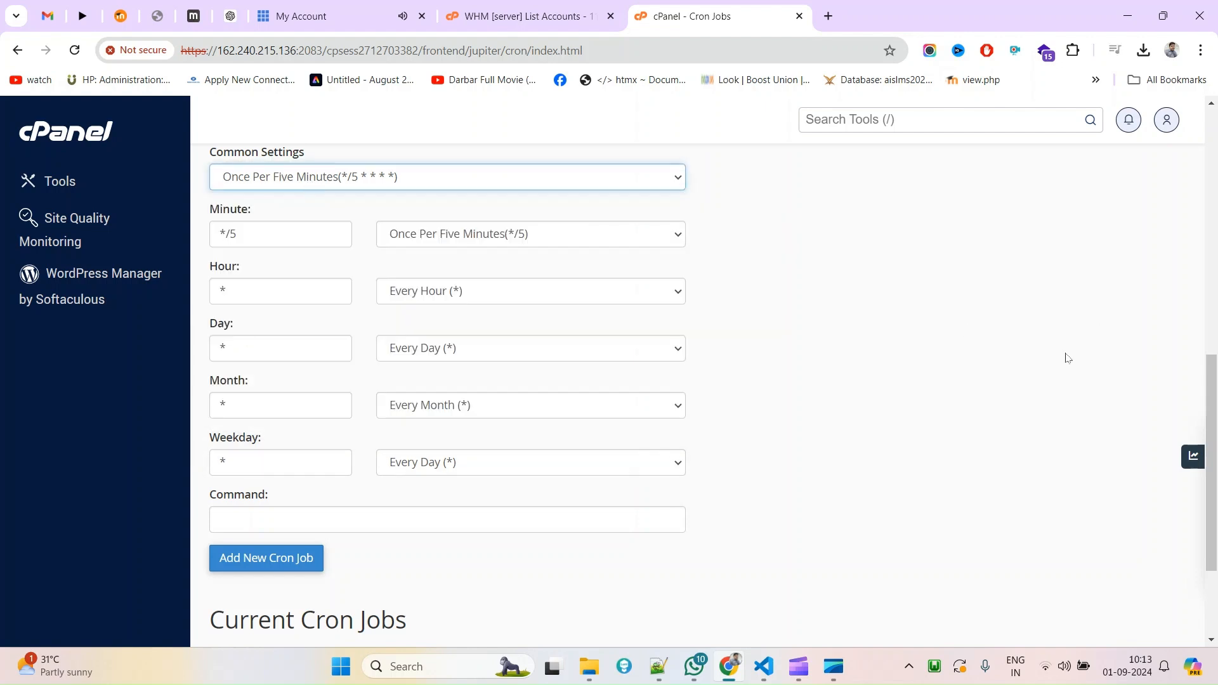
scroll(513, 504, down, 3)
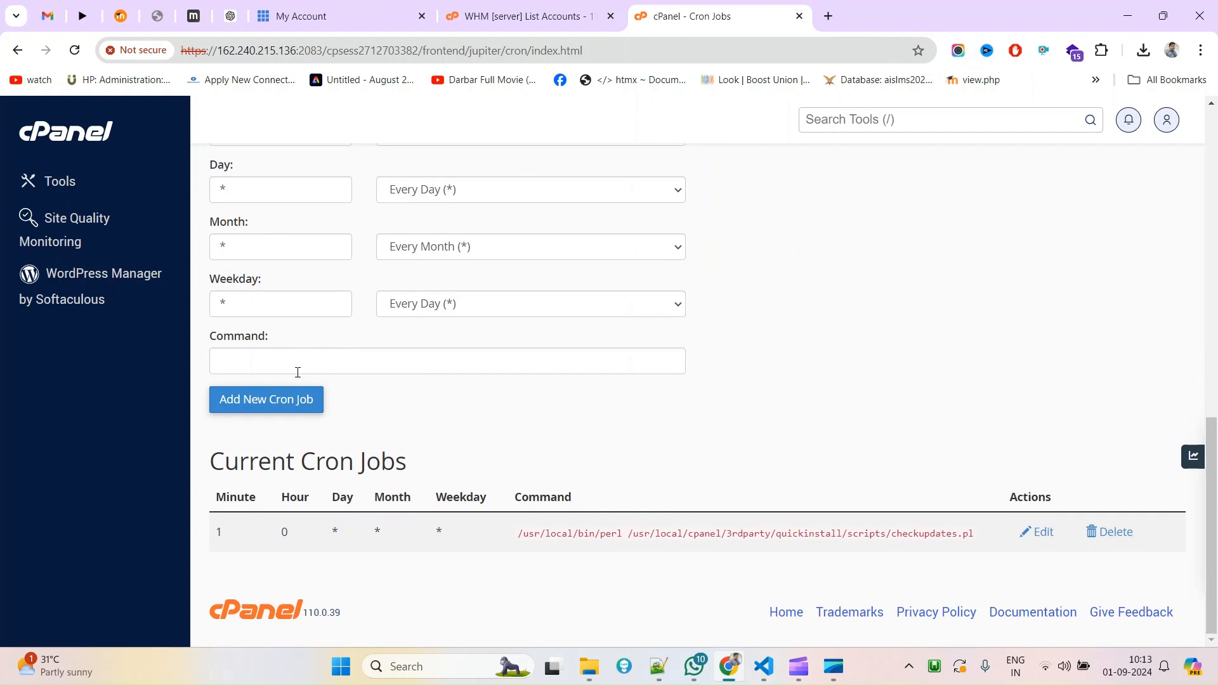
Paste the existing /usr/local/bin/perl checkupdates.pl command into the new job's Command field.
triple_click(591, 537)
key(ctrl+c)
click(228, 370)
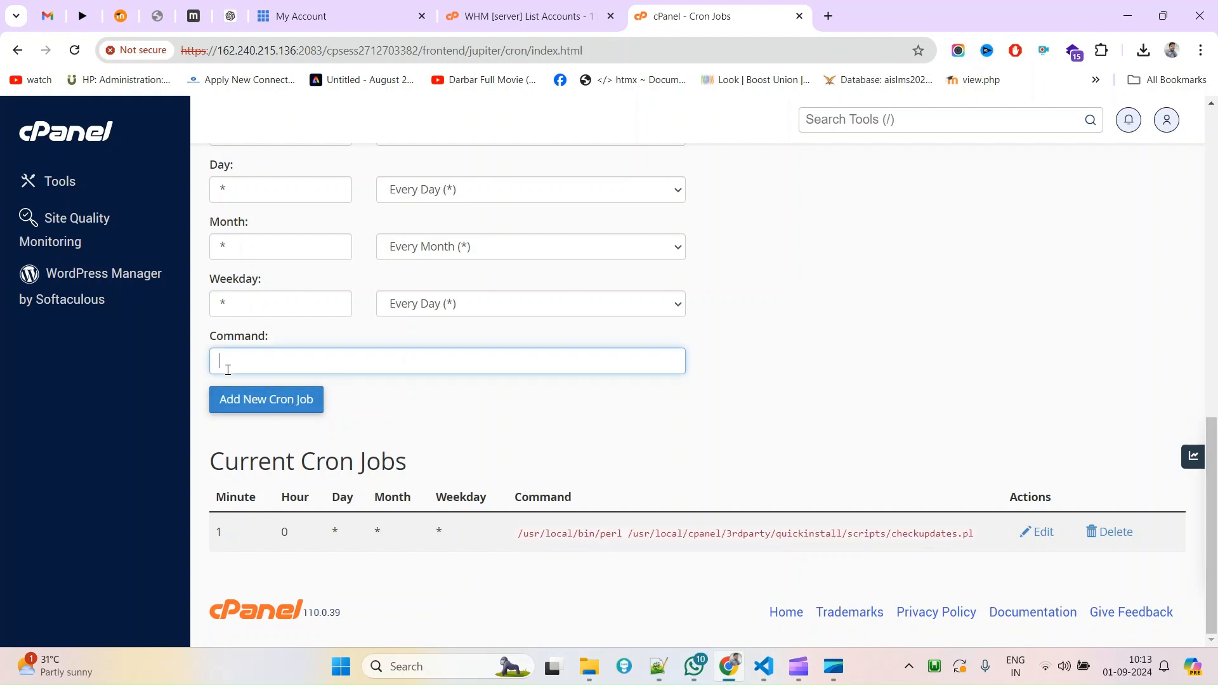
key(ctrl+v)
drag(282, 364, 201, 366)
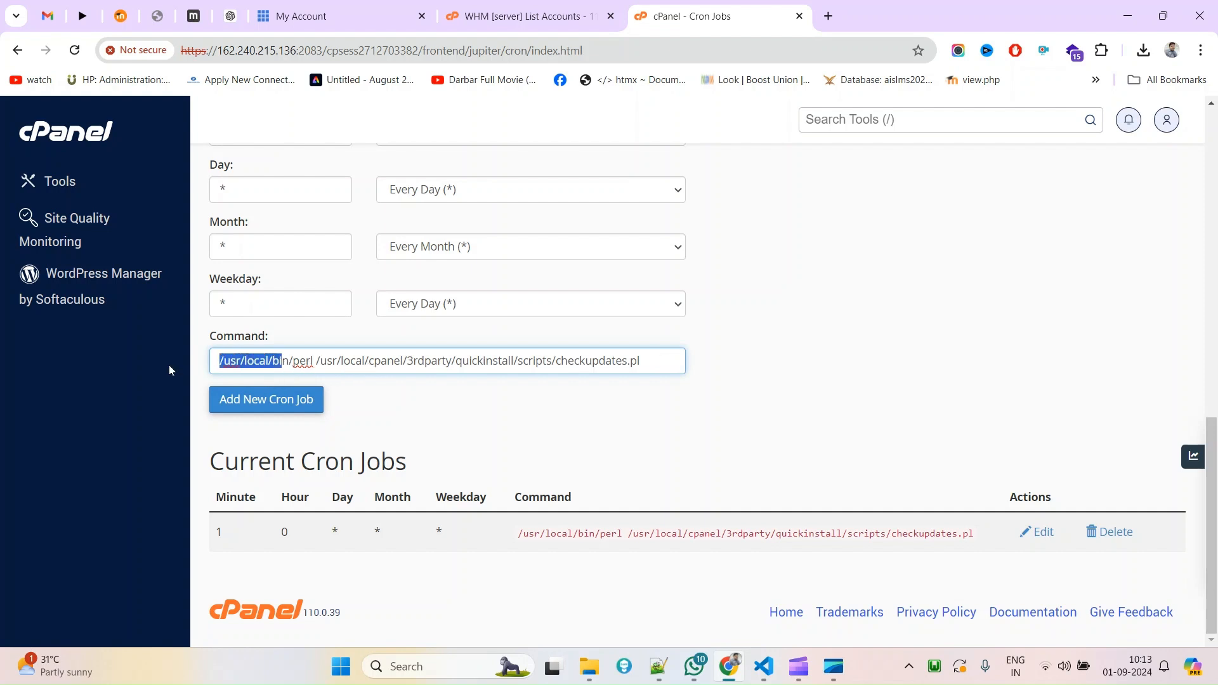
click(321, 363)
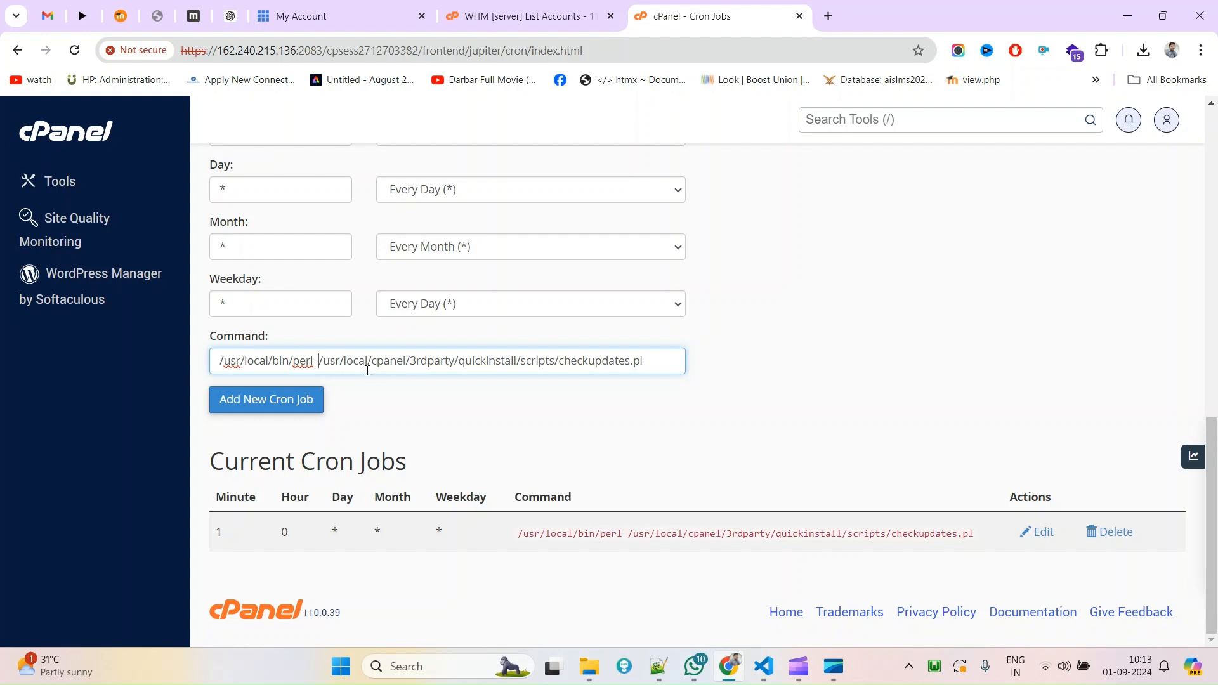
double_click(438, 363)
mouse_move(457, 363)
mouse_down()
mouse_move(662, 362)
mouse_move(477, 360)
mouse_up()
click(662, 361)
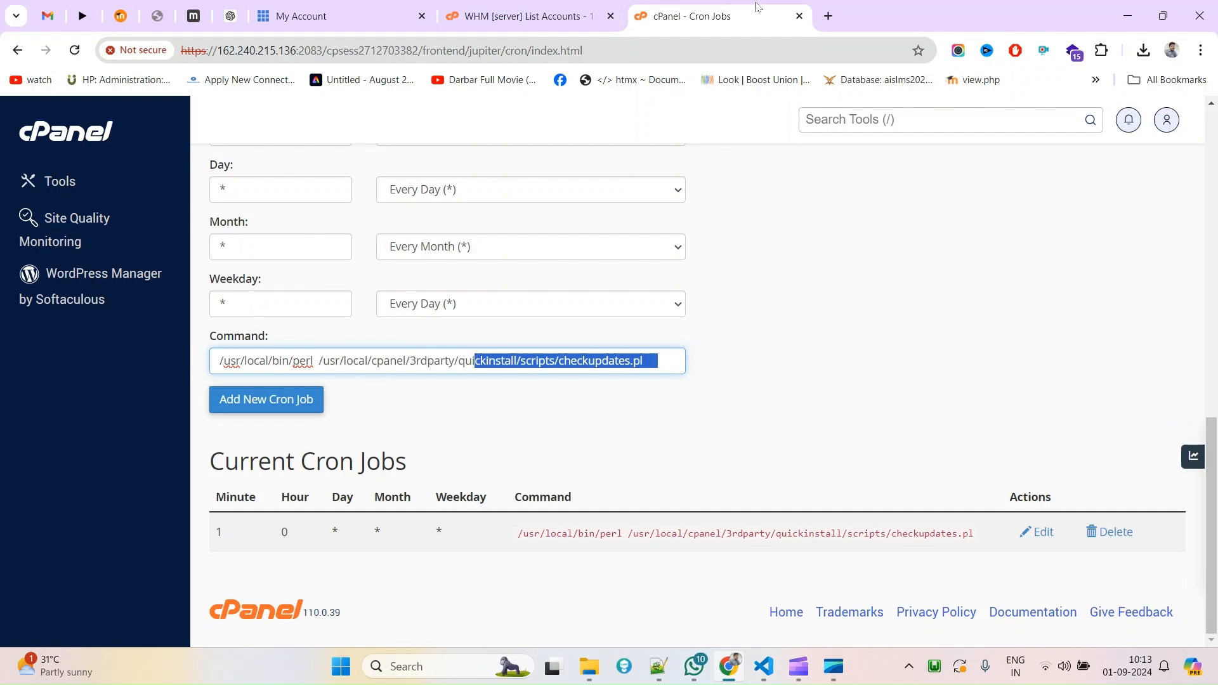
click(501, 10)
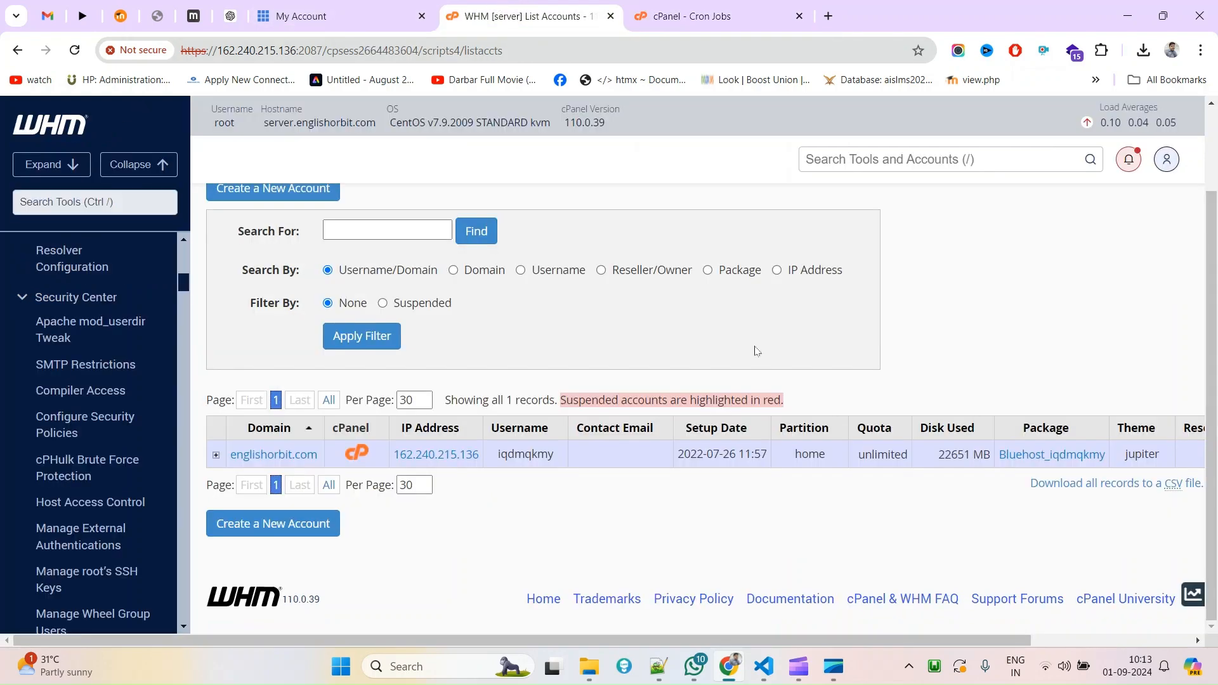
Open the account's cPanel from WHM and launch File Manager at the home directory.
click(355, 453)
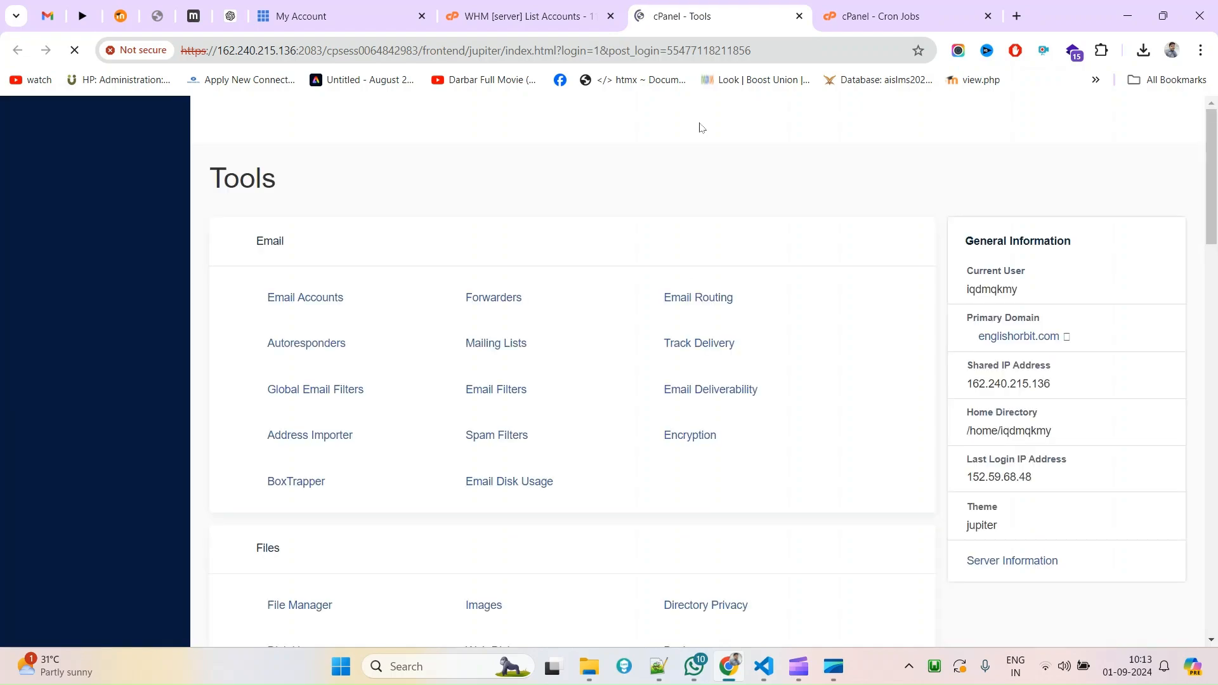
scroll(384, 451, down, 6)
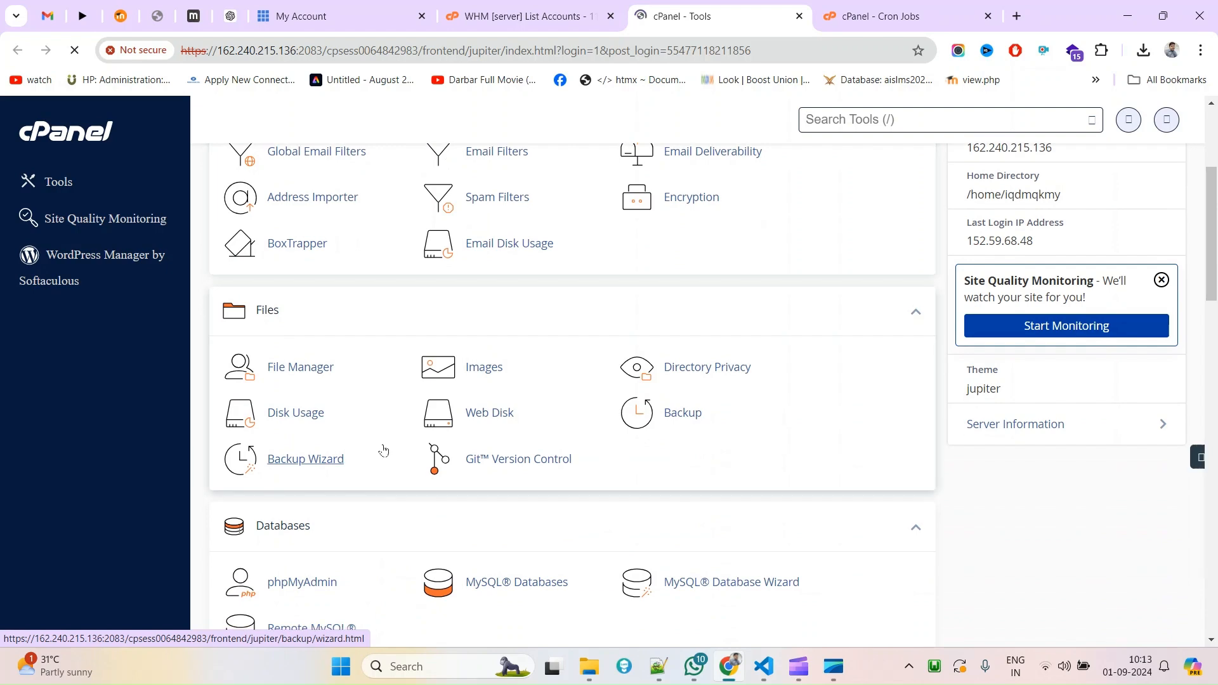
click(305, 206)
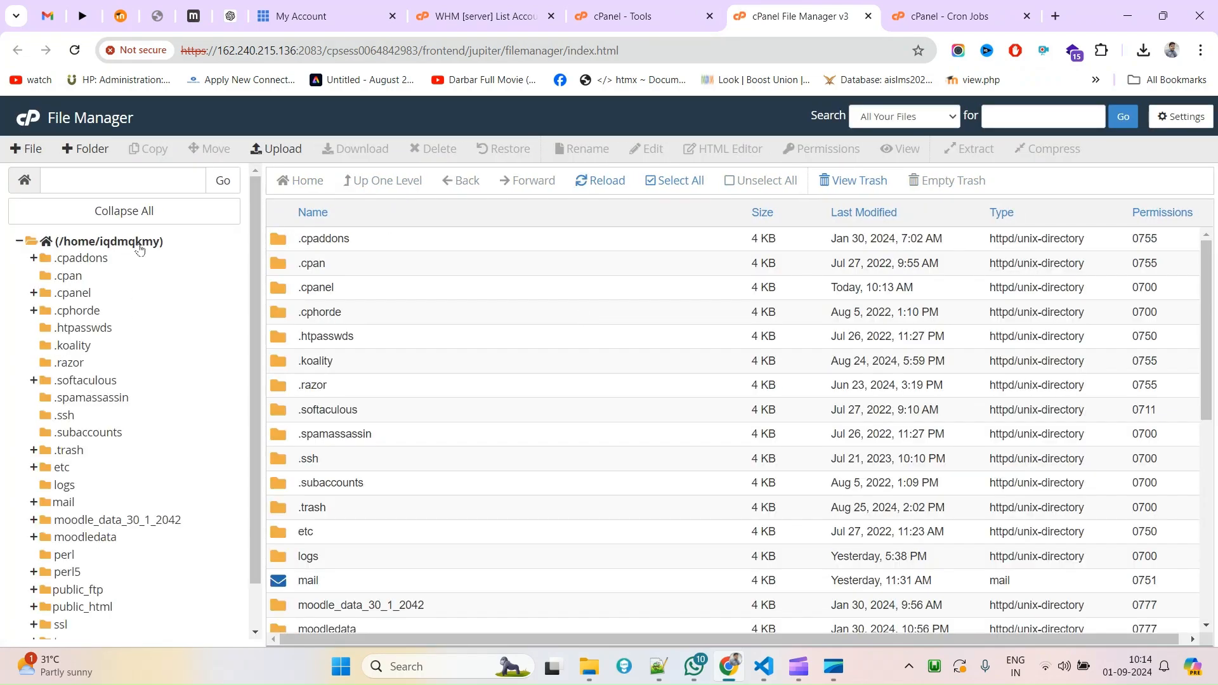
click(415, 665)
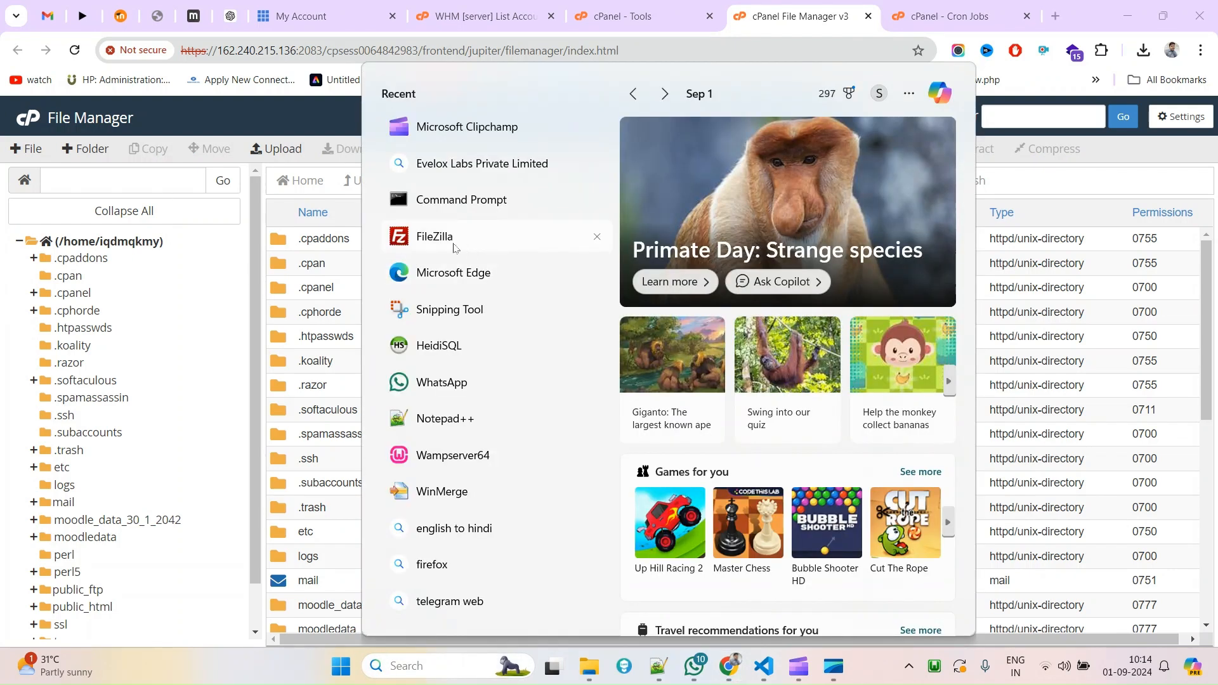
Launch FileZilla and connect to the saved bluhost site, accepting the server's host key.
click(438, 243)
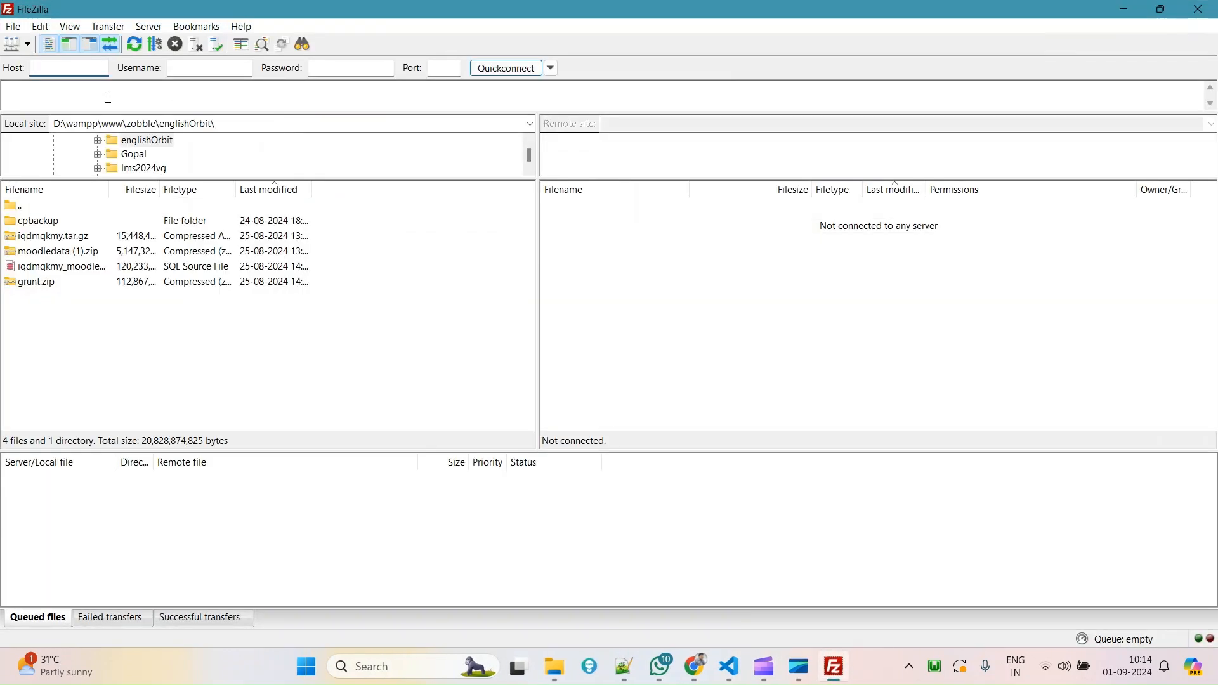
click(13, 28)
click(29, 50)
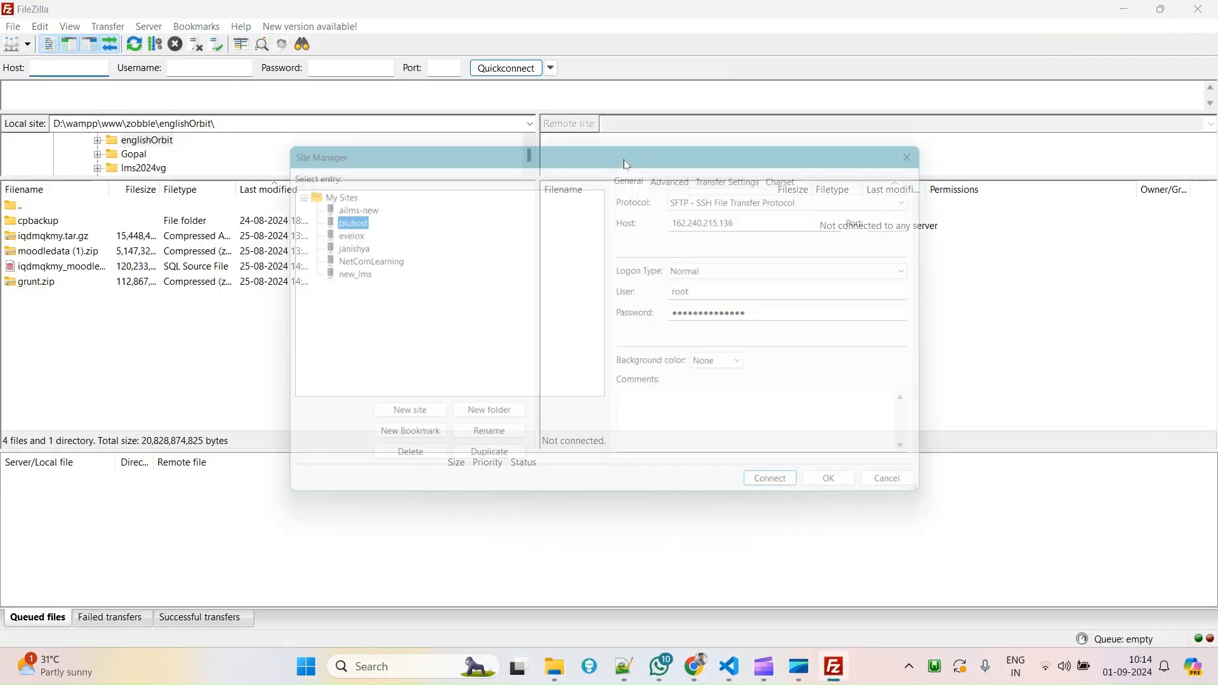
click(790, 496)
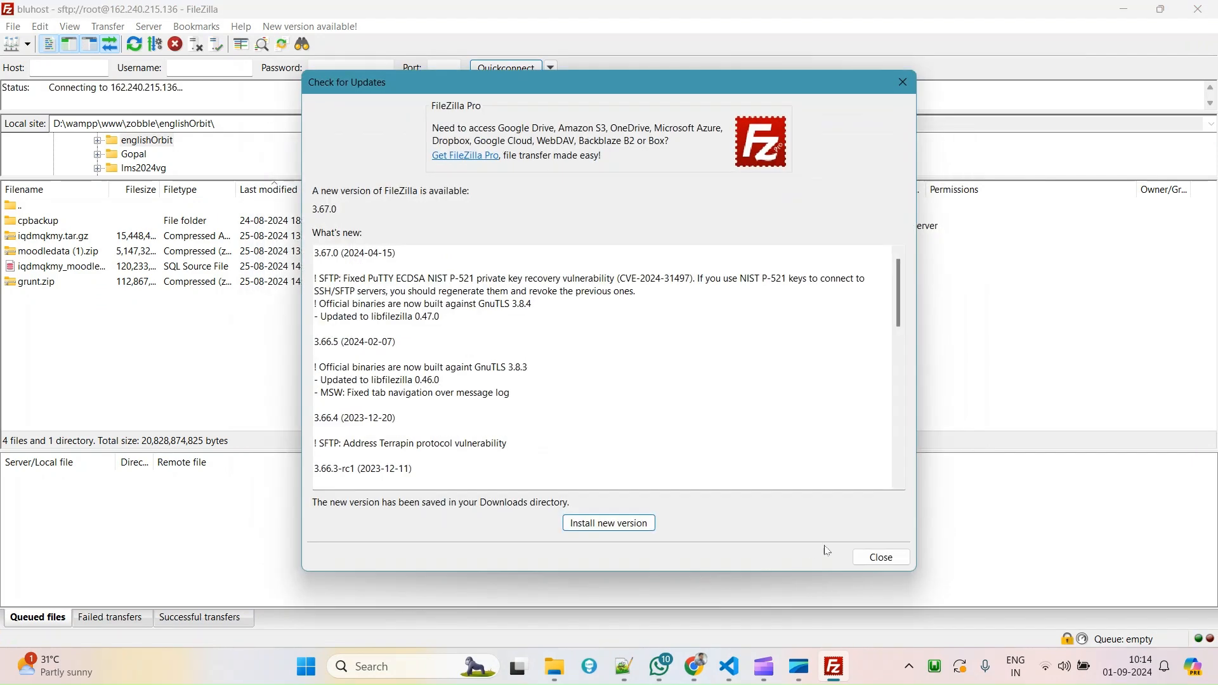
click(881, 558)
click(698, 403)
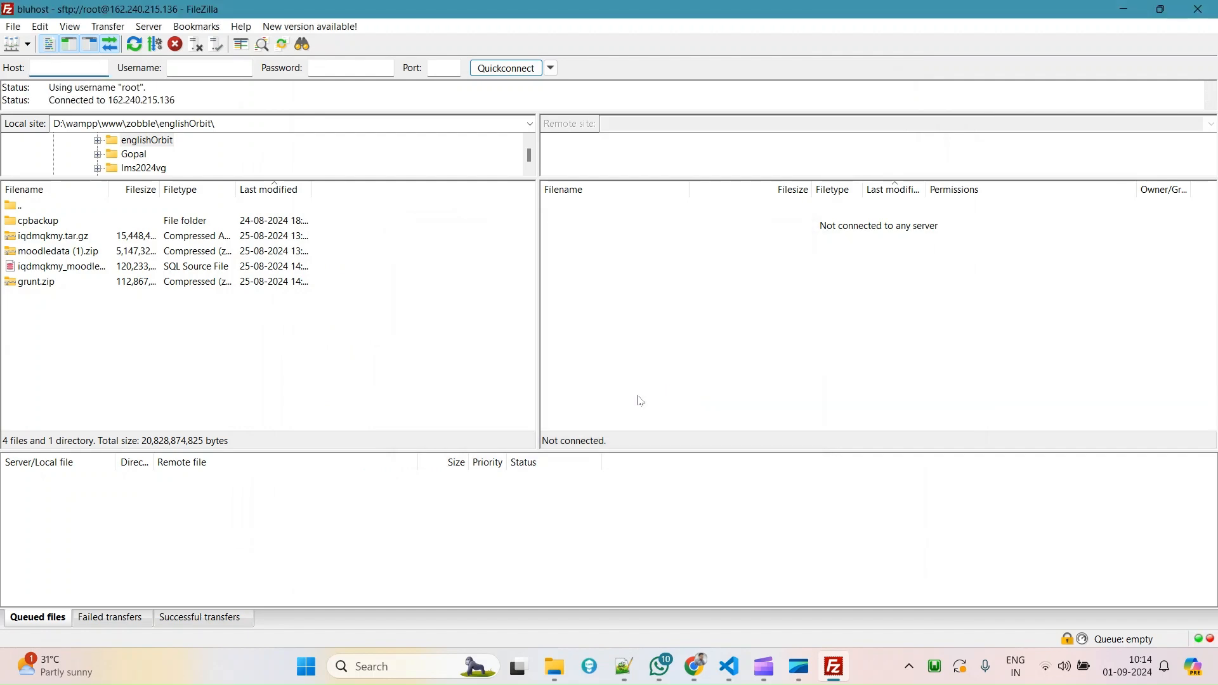
Browse the remote side into public_html/admin/cli.
double_click(575, 254)
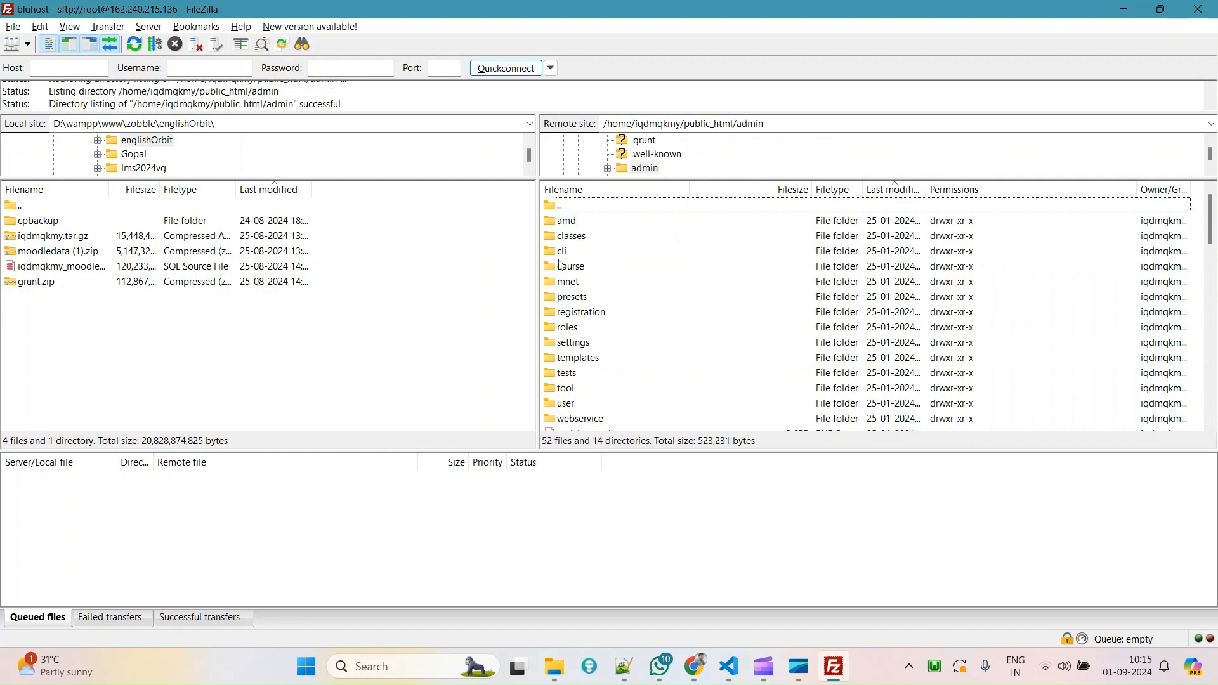
click(568, 250)
double_click(572, 255)
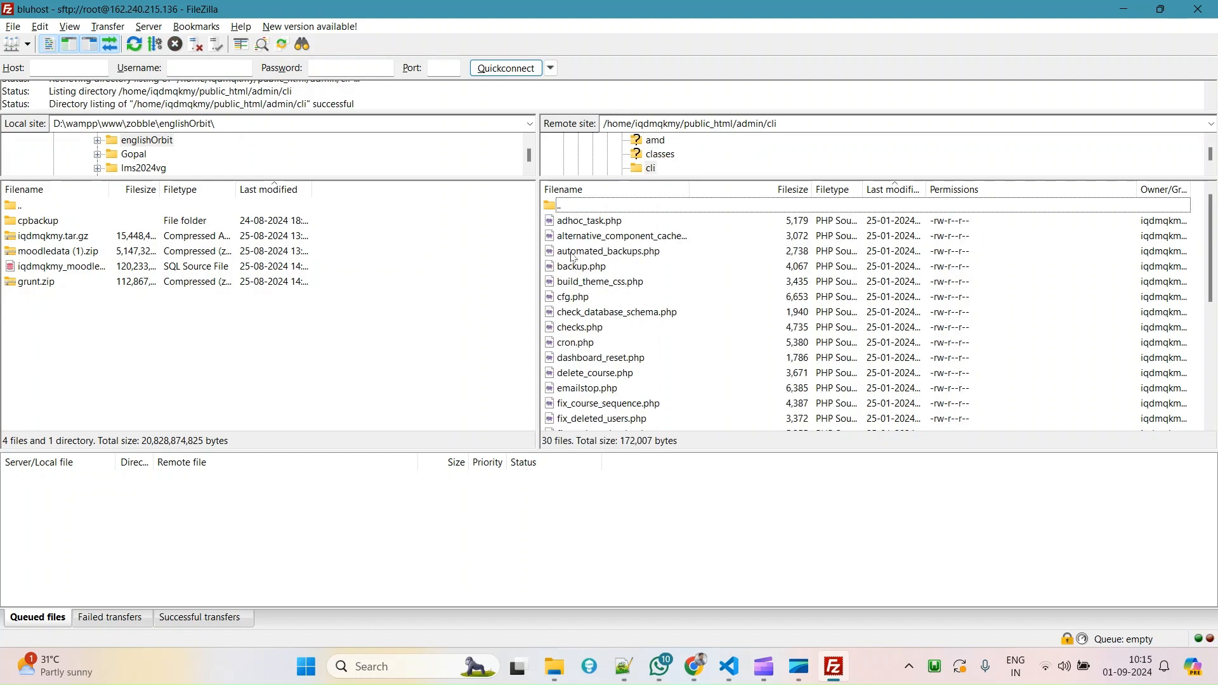
Replace the command's script path with the account's public_html/admin/cli folder path.
click(589, 345)
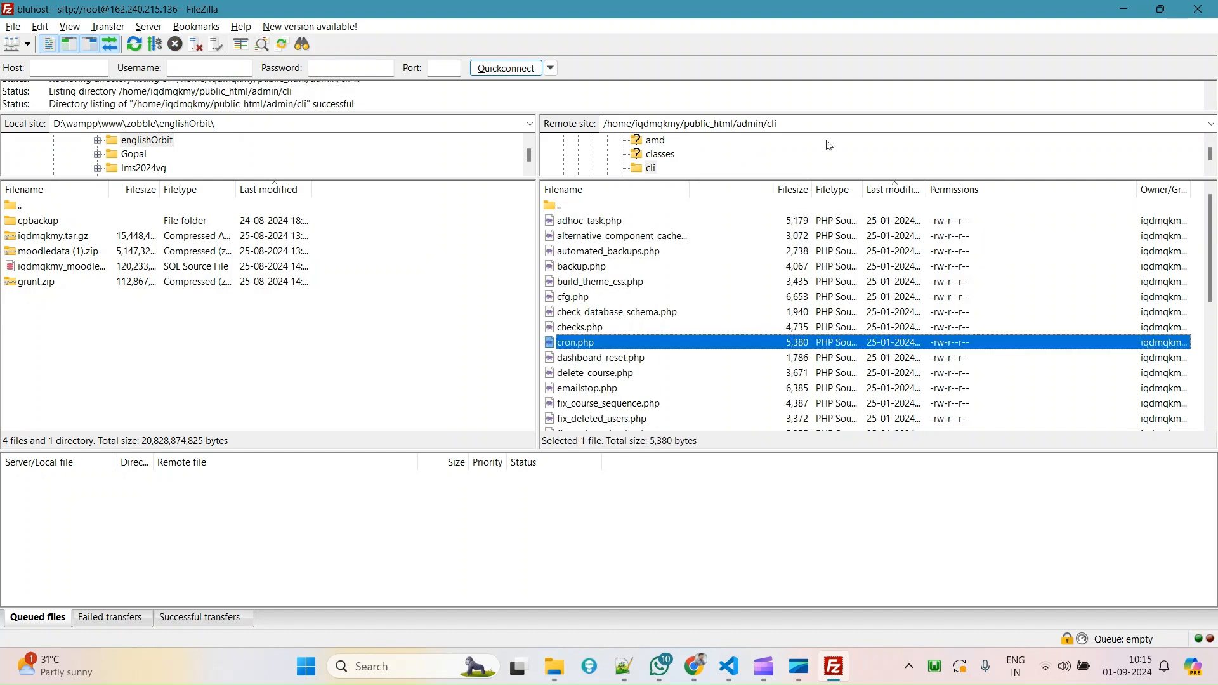
click(696, 666)
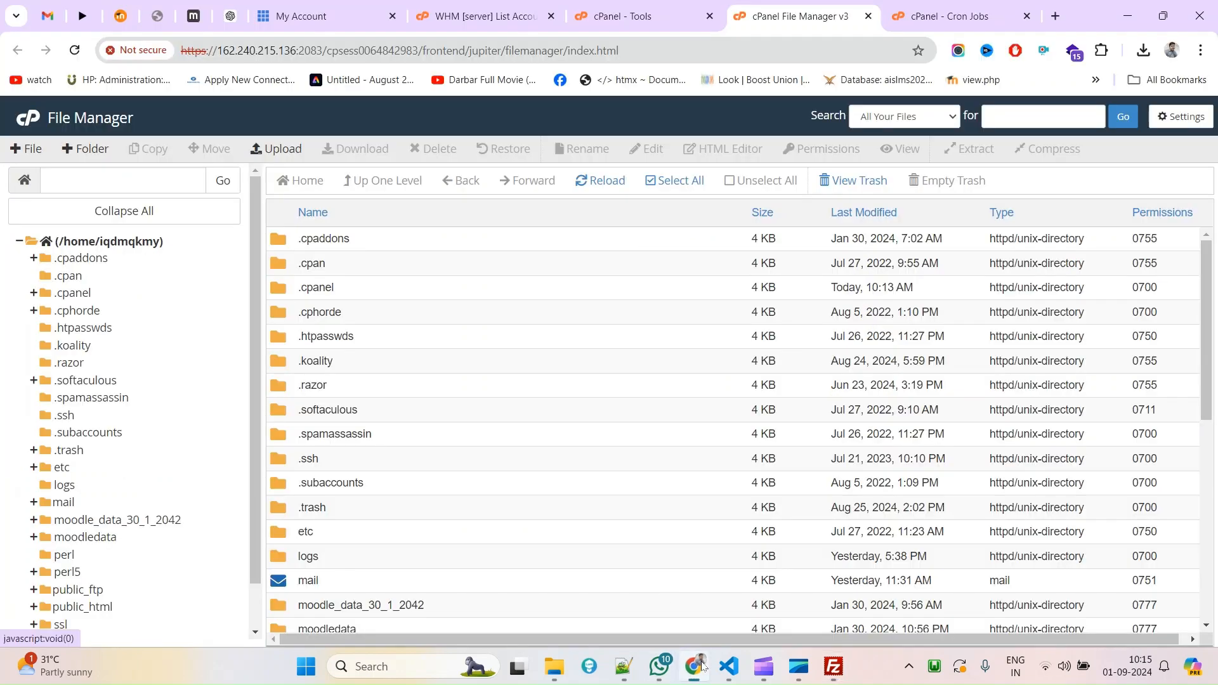
click(606, 19)
click(923, 13)
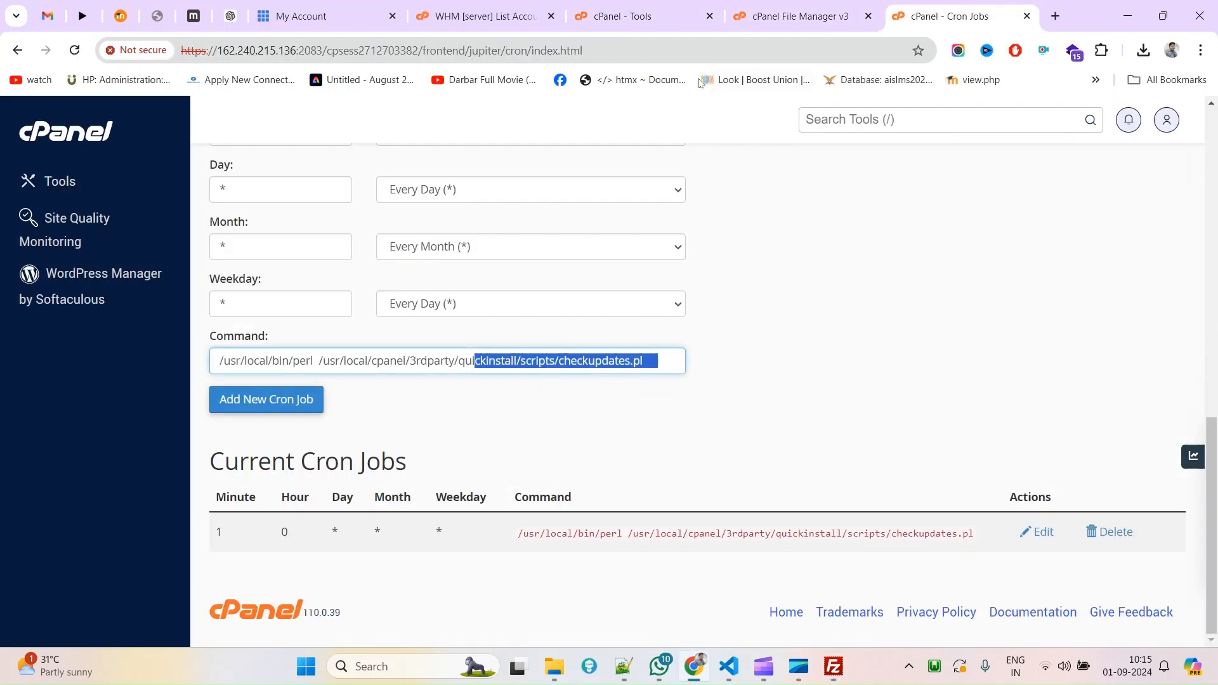
drag(320, 361, 772, 367)
text(/home/igdmqkmy/public_html/admin/cli)
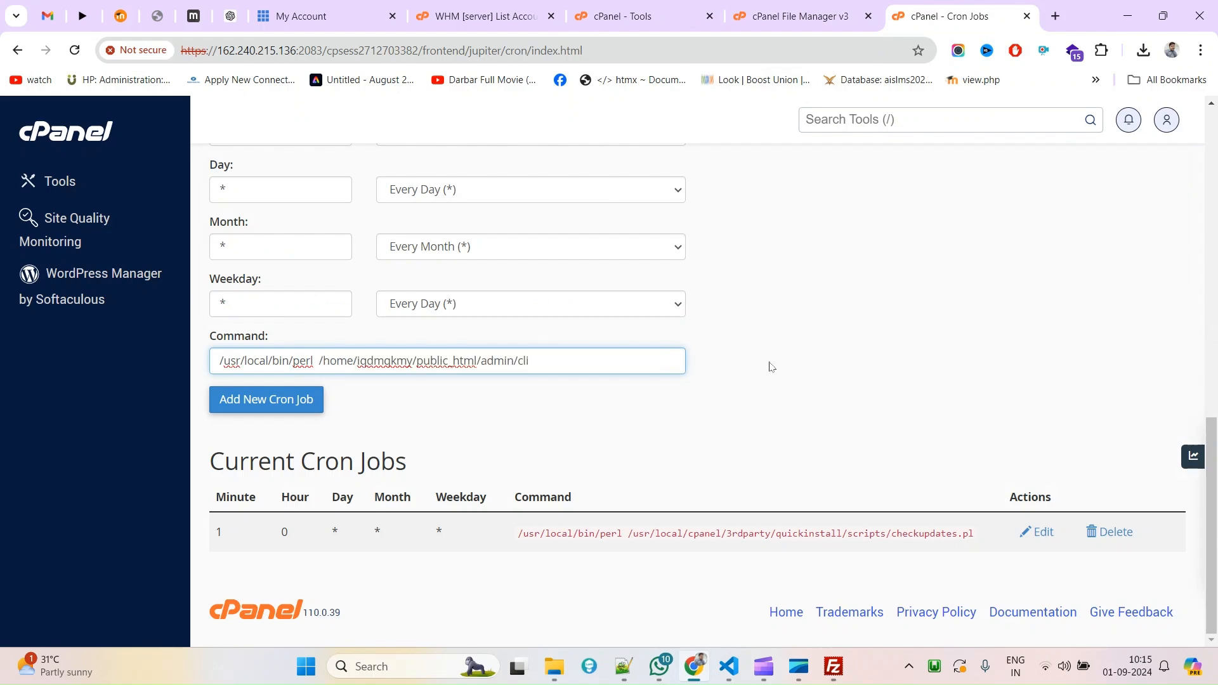
Append cron.php, copied from FileZilla, to the command and submit the new cron job.
key(alt+Tab)
click(587, 342)
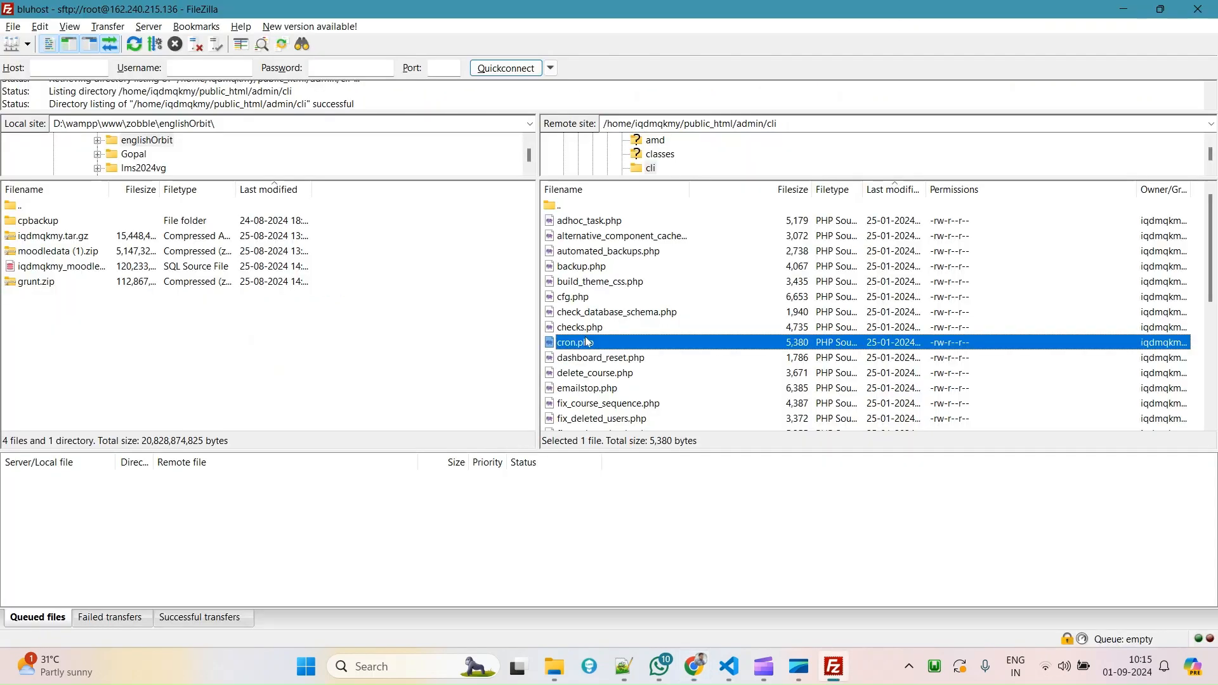
click(587, 342)
key(ctrl+c)
key(alt+Tab)
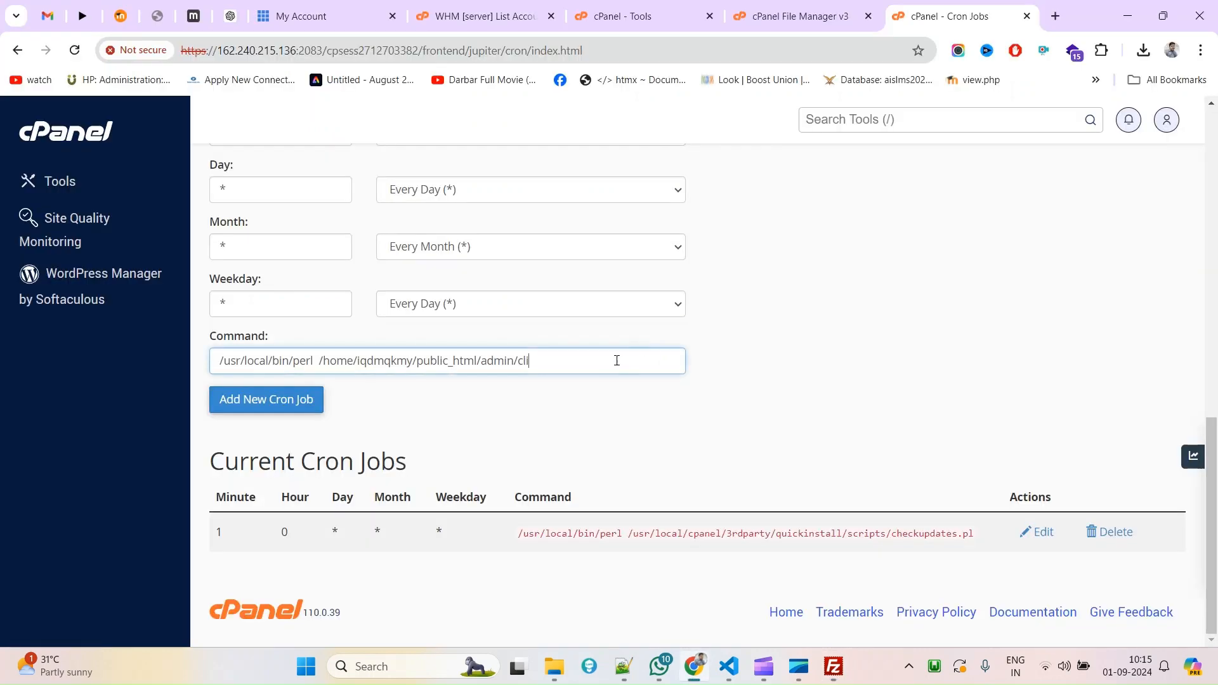
key(ctrl+v)
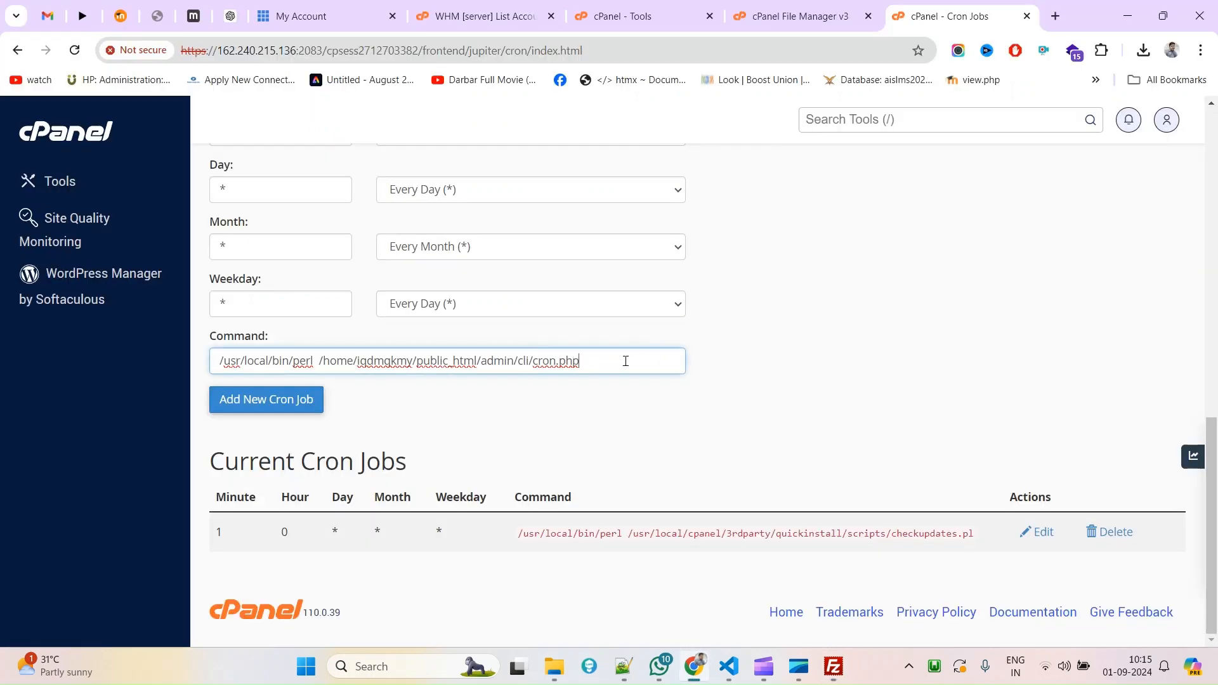
click(255, 411)
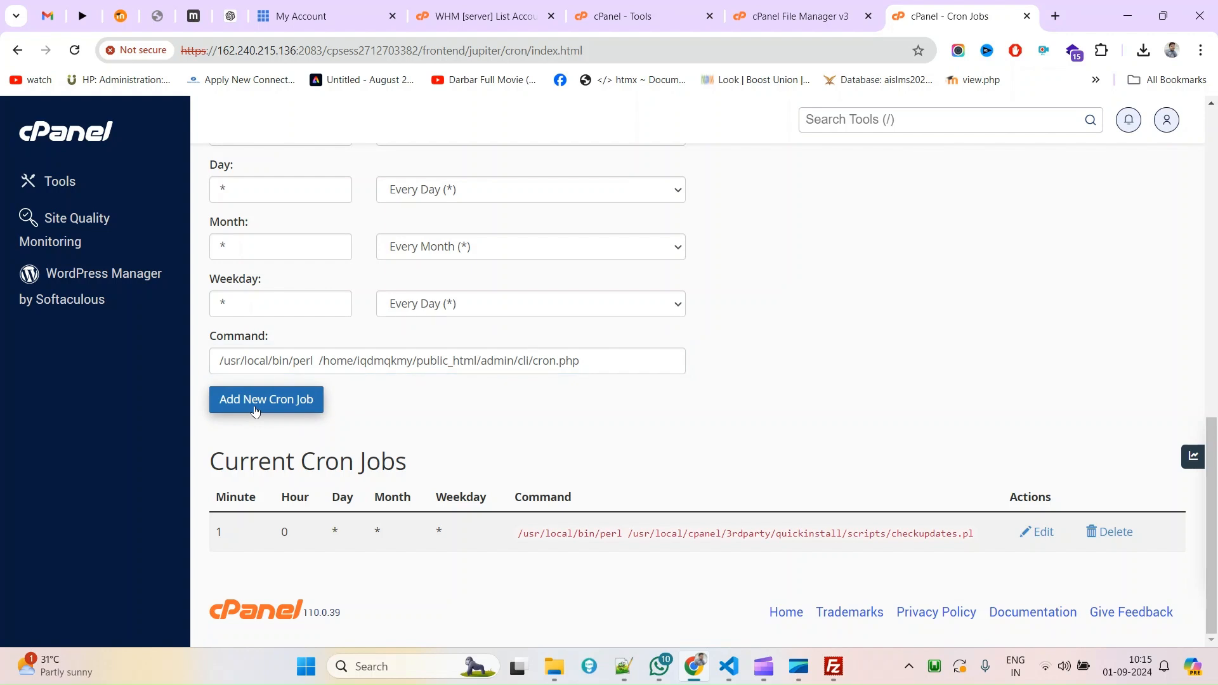
click(255, 410)
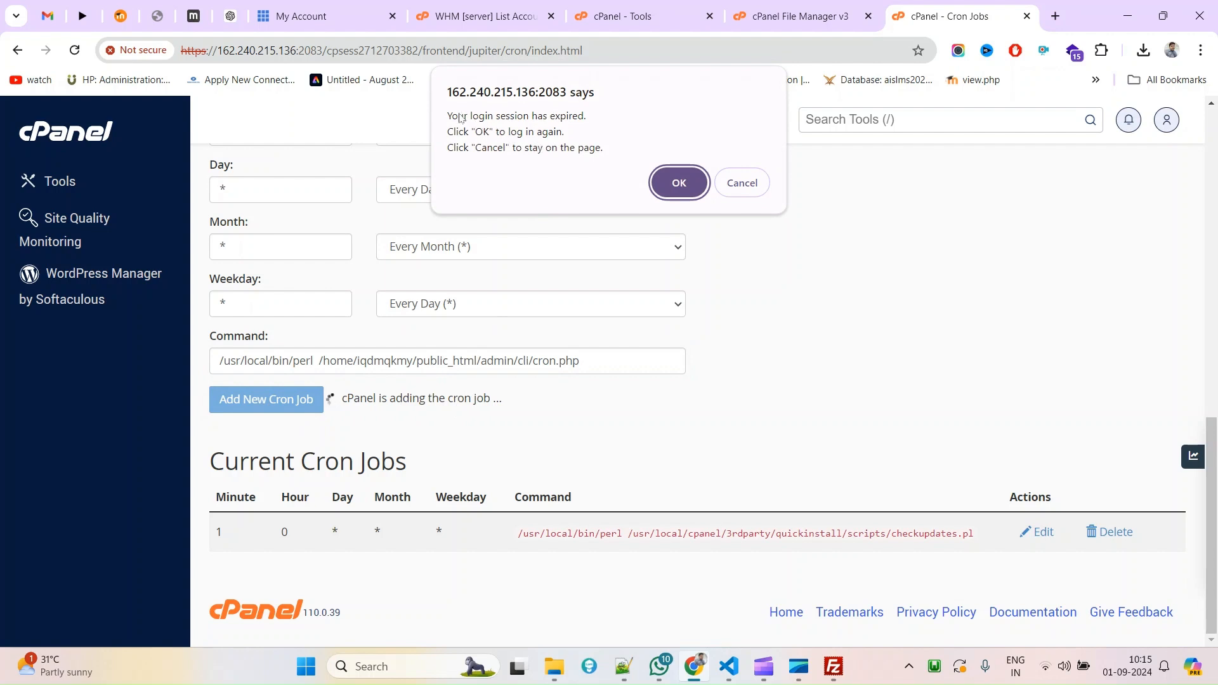
Acknowledge the expired session and close the login error and File Manager tabs.
click(679, 184)
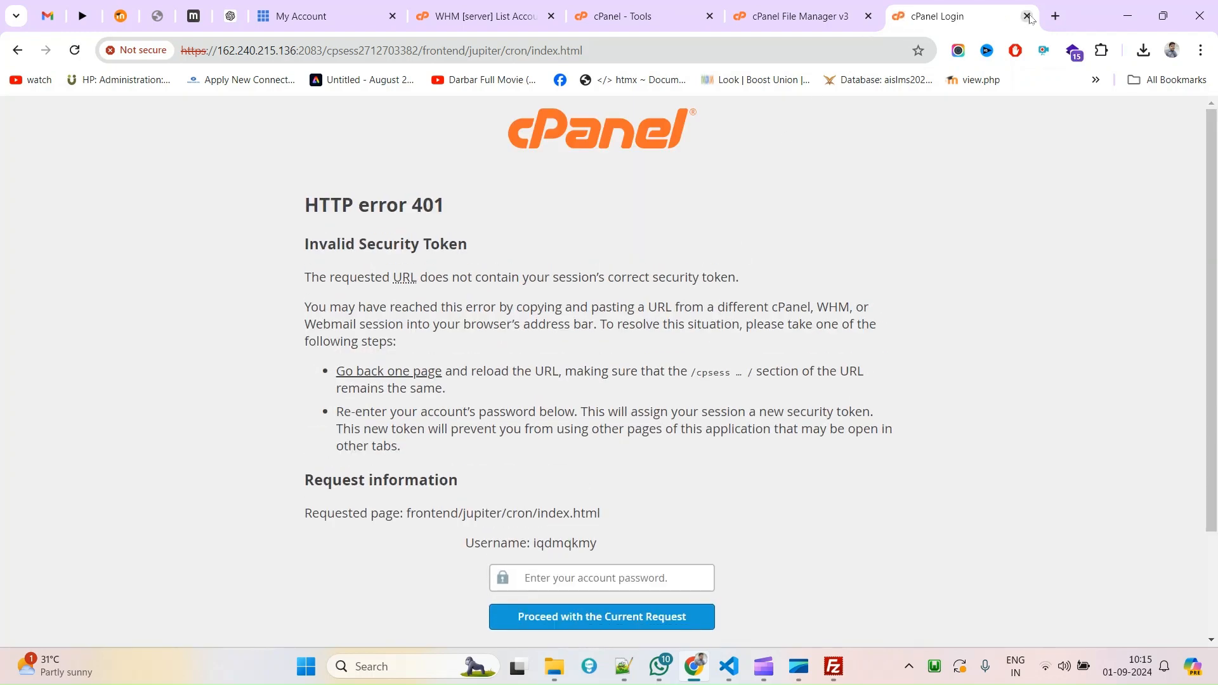
click(1027, 16)
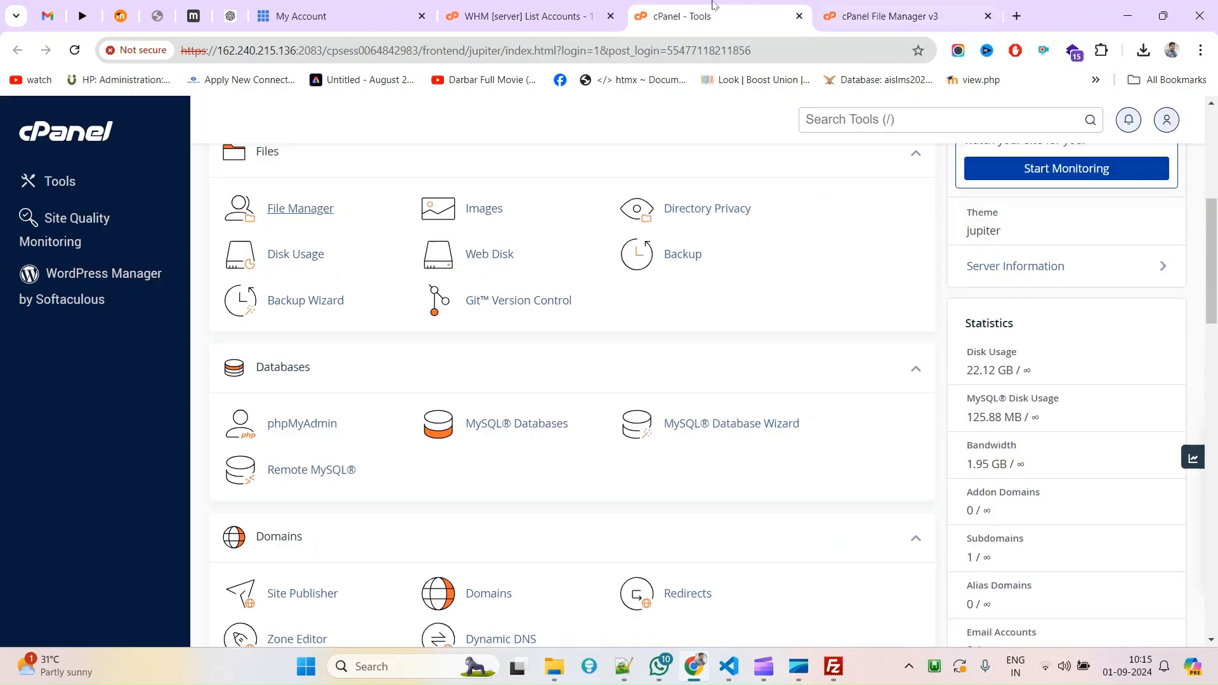
click(717, 14)
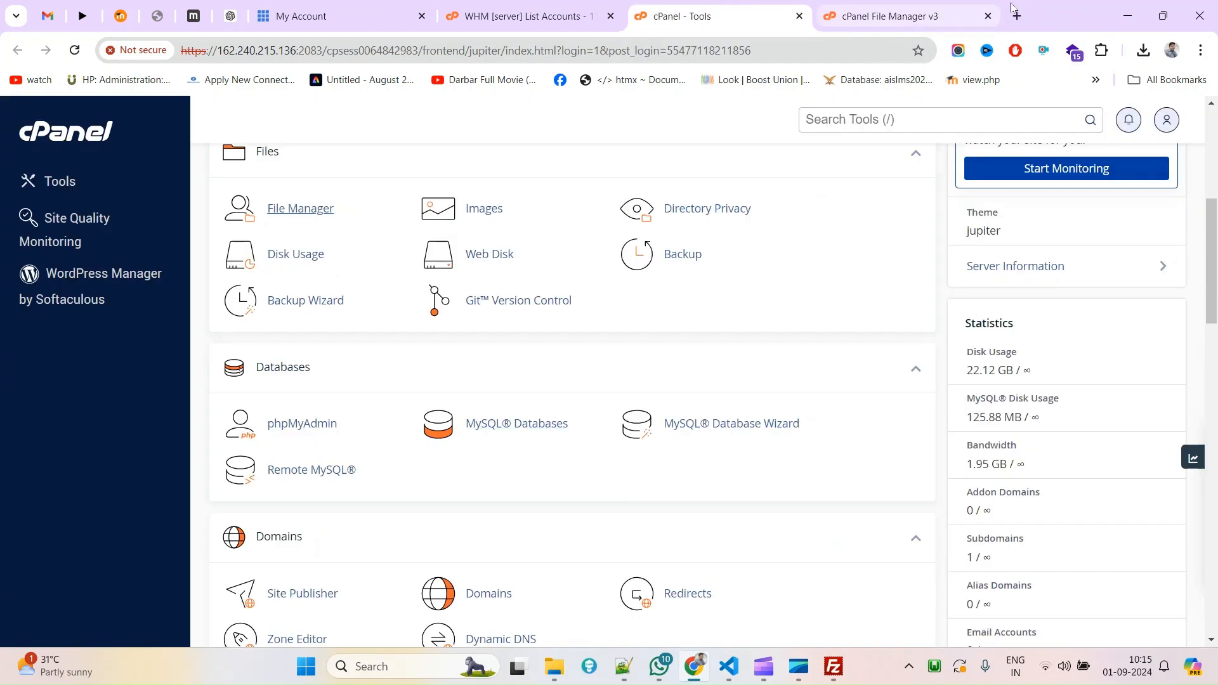
click(988, 16)
scroll(625, 277, up, 5)
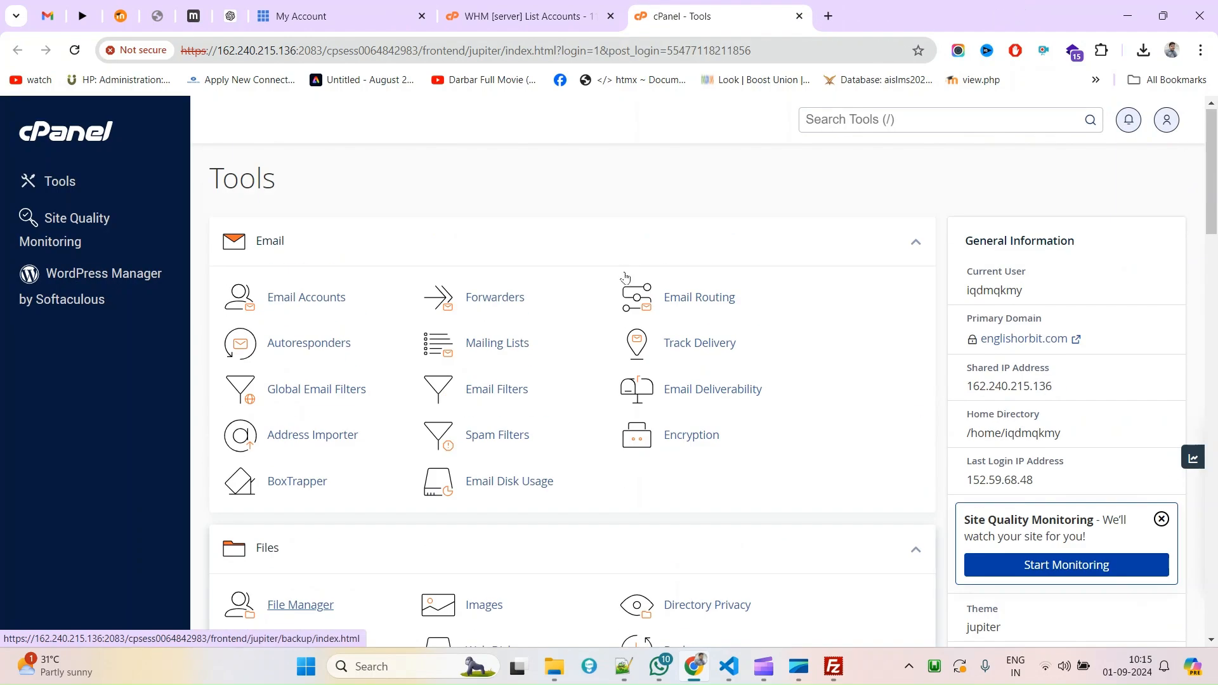
scroll(625, 277, down, 15)
scroll(625, 273, up, 15)
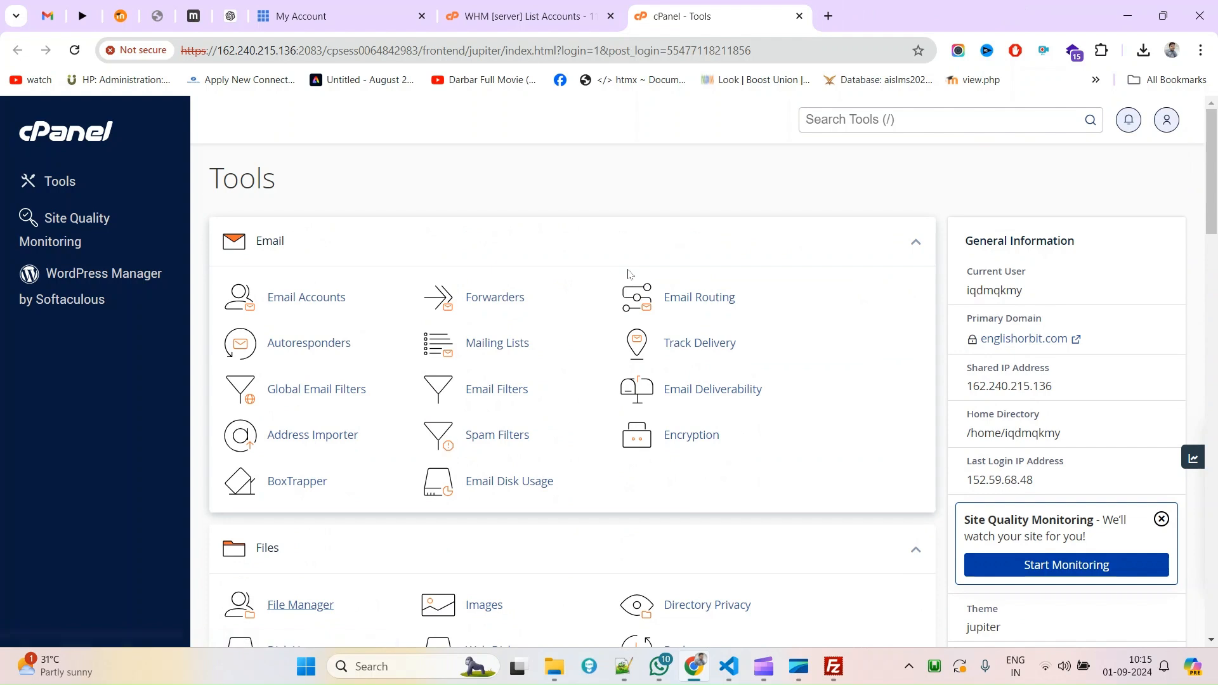
Search the Tools page for 'cron' and open Cron Jobs.
key(ctrl+f)
text(cron)
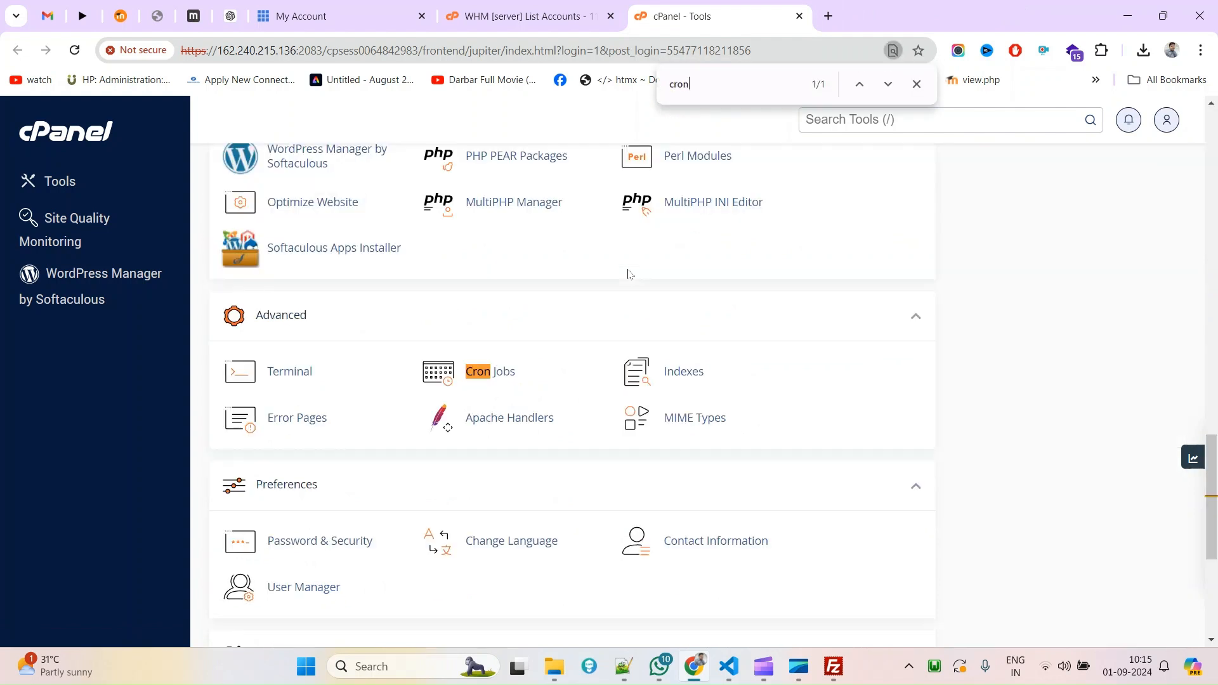
click(503, 371)
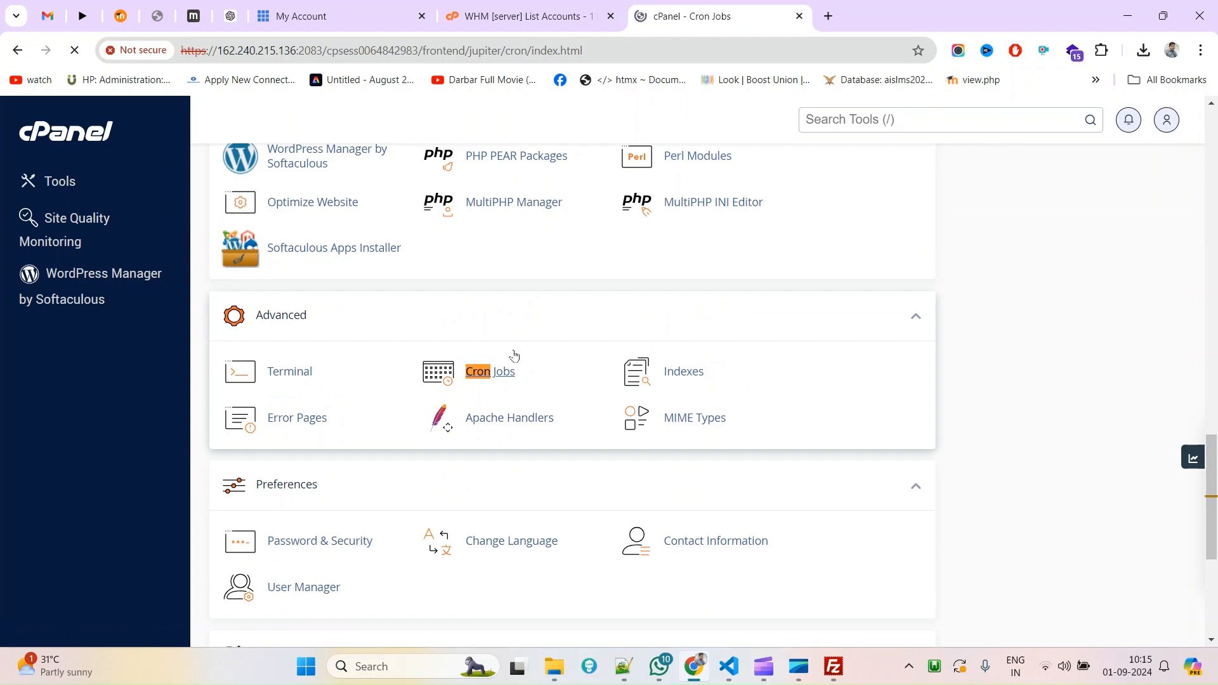
Set the new job's Common Settings to Once Per Five Minutes.
click(547, 367)
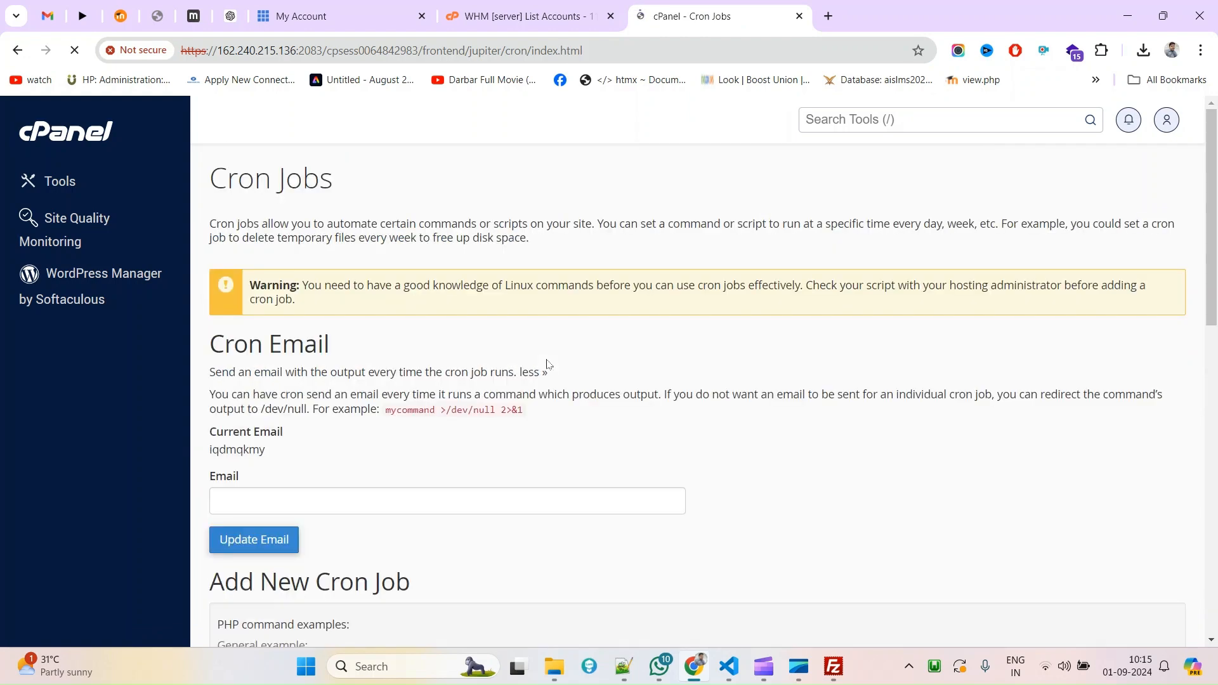
scroll(544, 361, down, 4)
scroll(416, 424, down, 4)
scroll(416, 424, down, 4)
scroll(412, 394, up, 4)
click(347, 258)
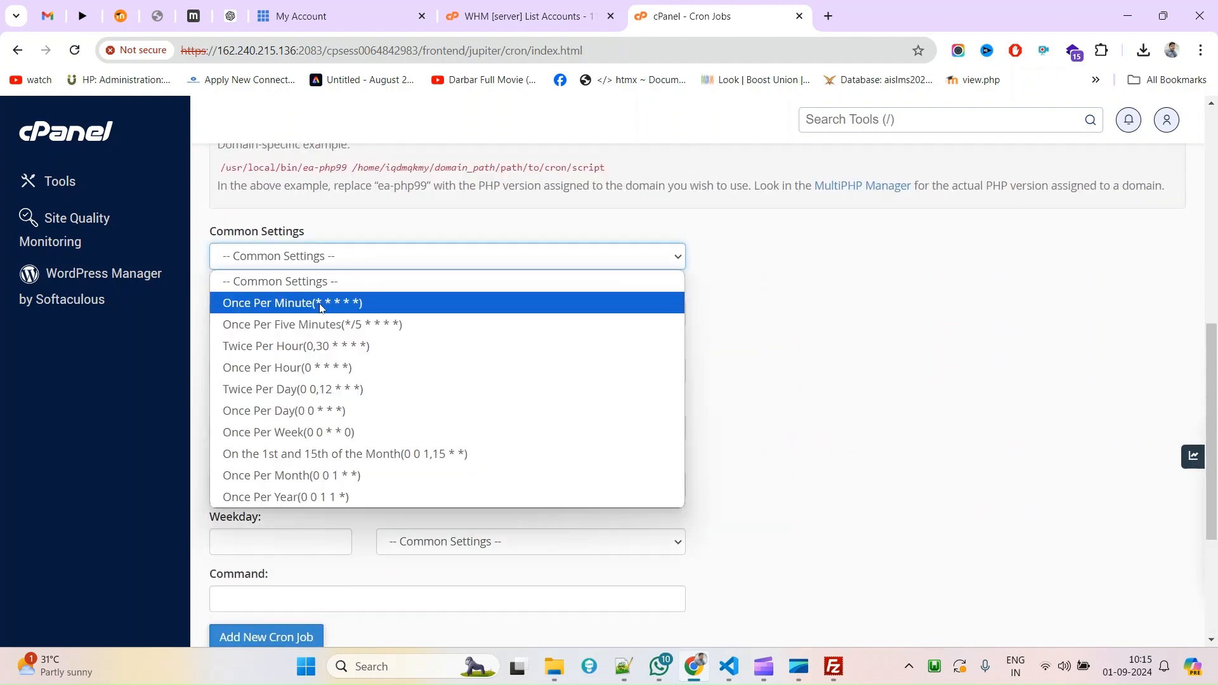
click(335, 324)
Enter the command as the public_html/admin/cli folder path from FileZilla plus /cron.php.
scroll(344, 472, down, 1)
click(345, 511)
key(ctrl+v)
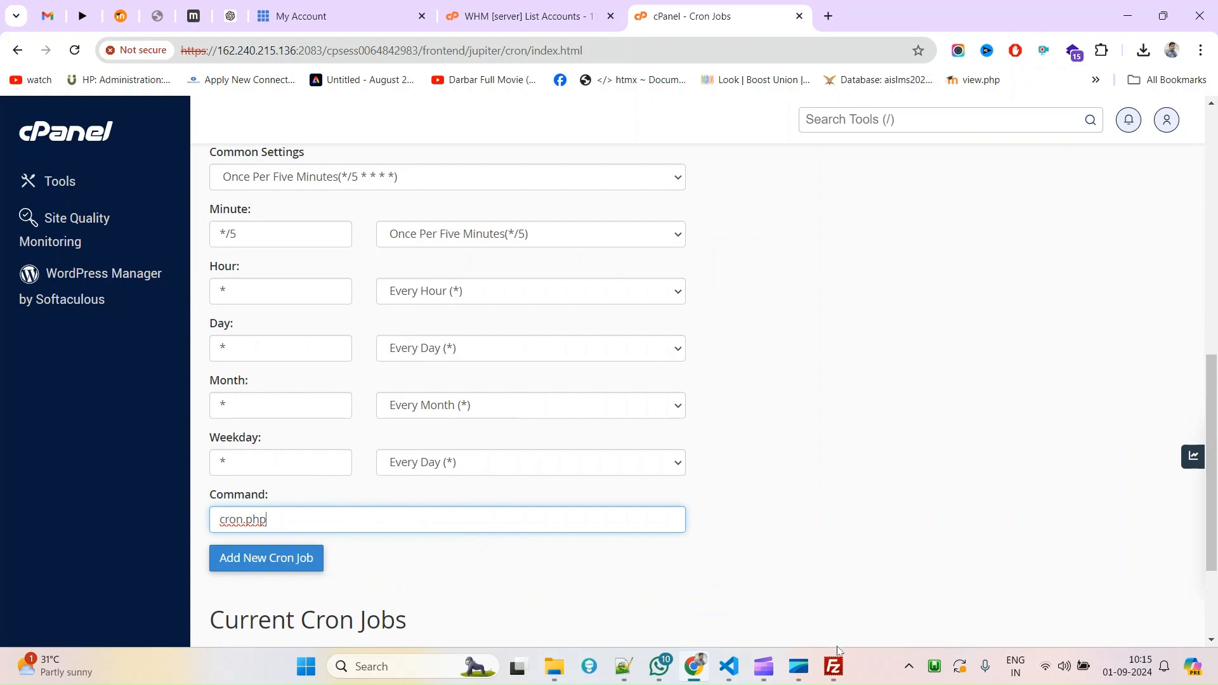
click(834, 663)
click(835, 121)
key(ctrl+c)
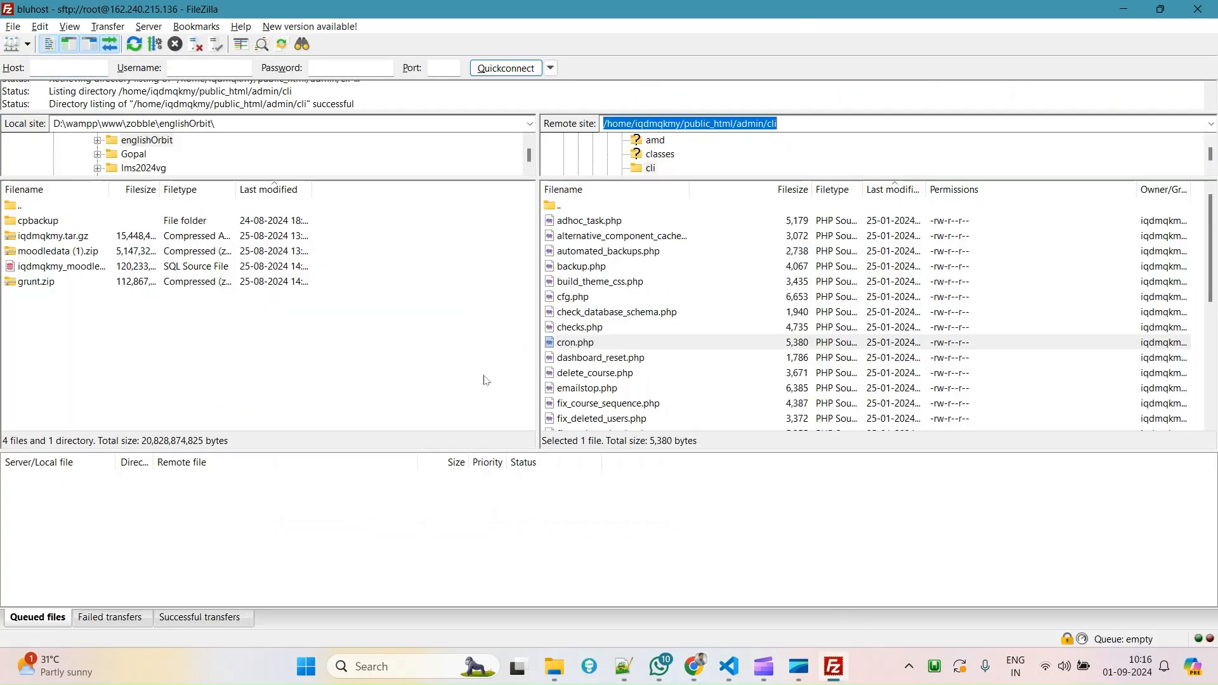
key(alt+Tab)
key(ctrl+v)
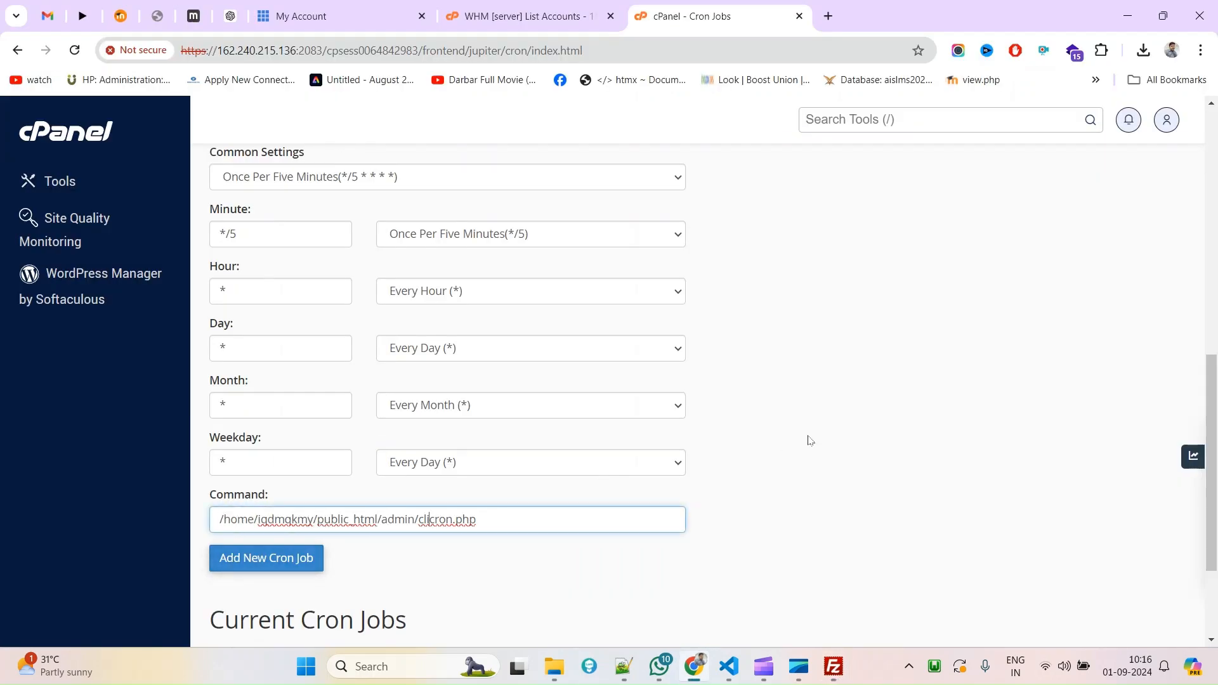
text(/)
Add the cron job and confirm it is listed beside the checkupdates job.
click(275, 563)
scroll(399, 563, down, 2)
scroll(398, 563, down, 2)
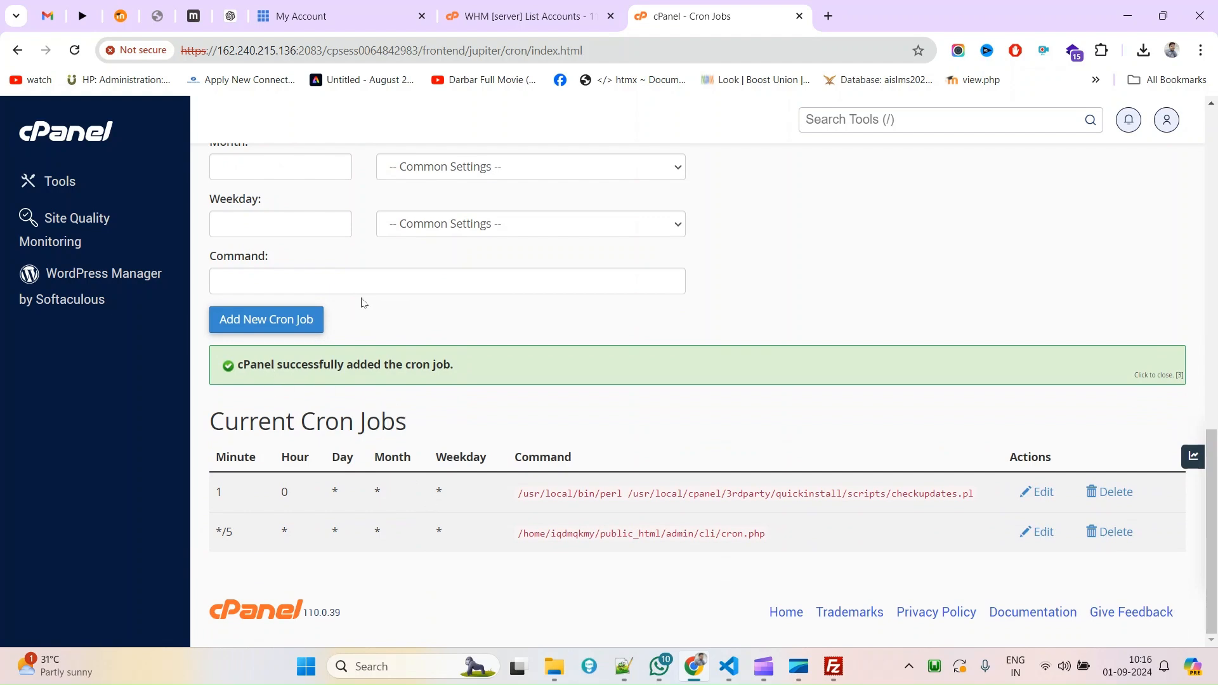
Copy '/usr/bin/php' from ChatGPT's example cron command, then go back to the cPanel Cron Jobs list.
click(229, 17)
scroll(832, 486, down, 5)
scroll(825, 469, down, 1)
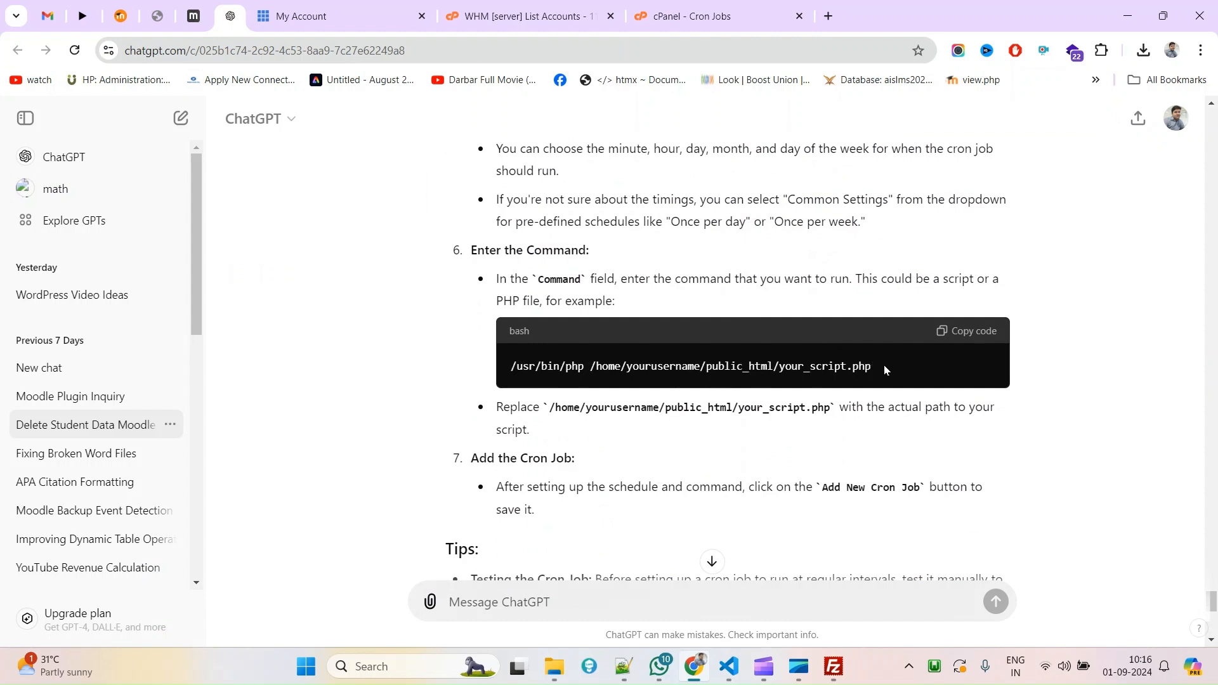
drag(880, 365, 597, 370)
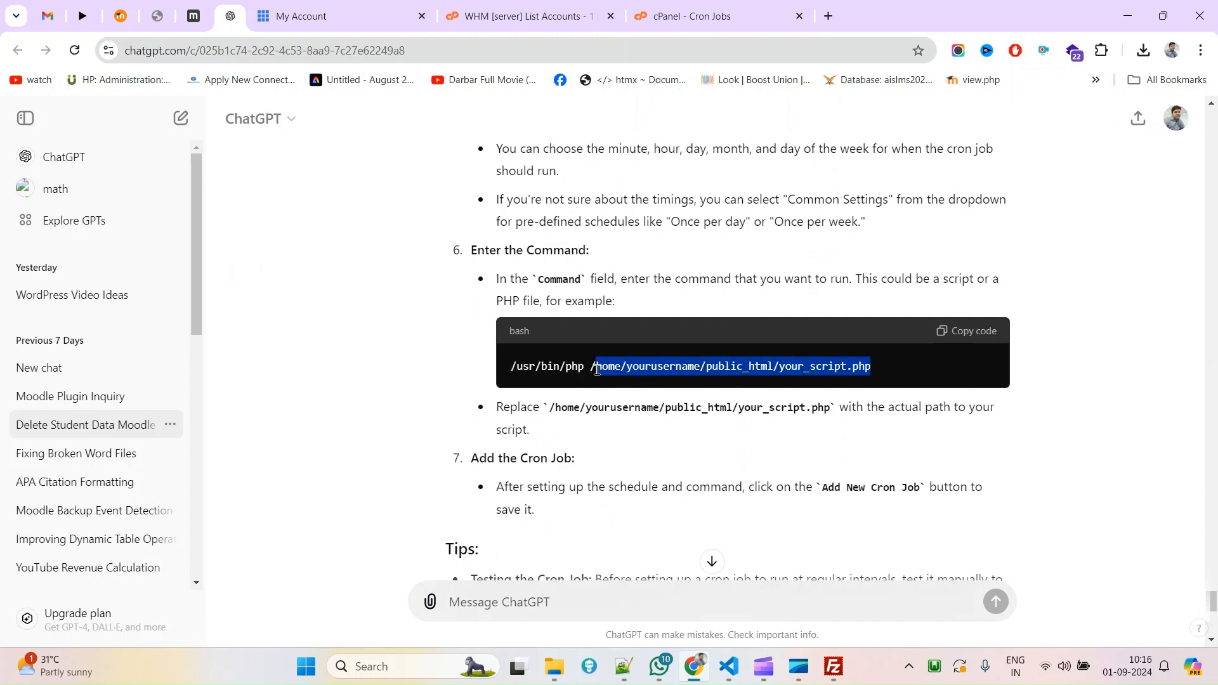
drag(513, 368, 585, 368)
right_click(559, 375)
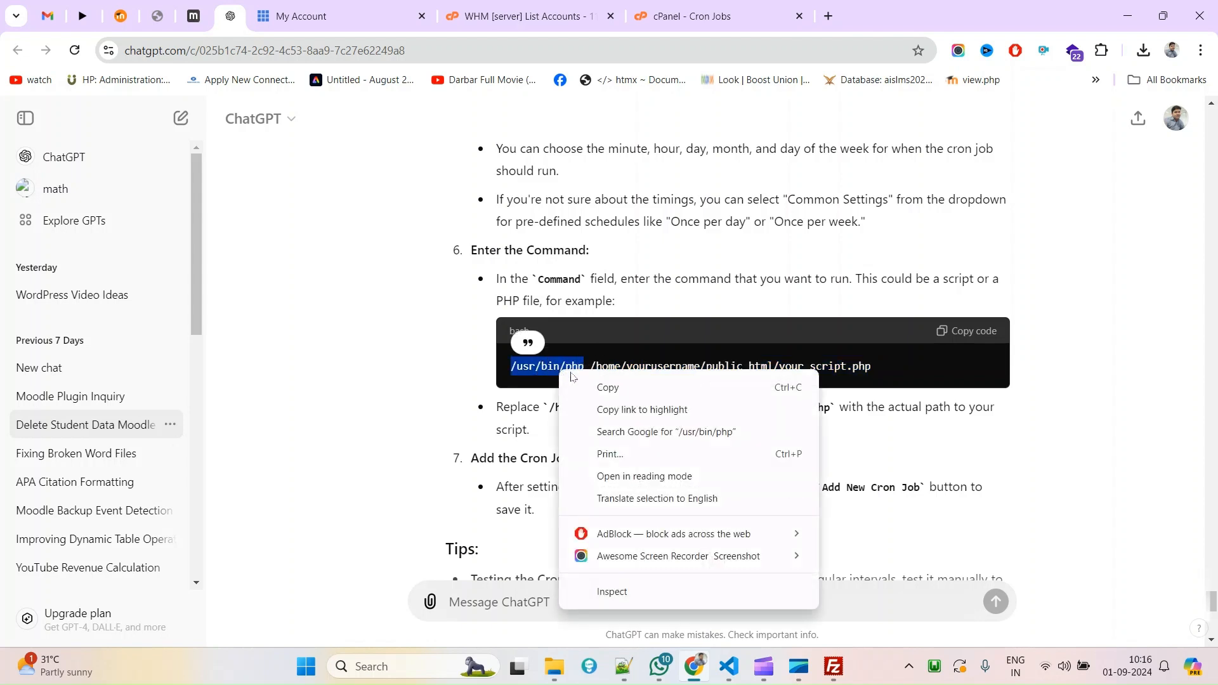
click(622, 390)
scroll(664, 478, down, 10)
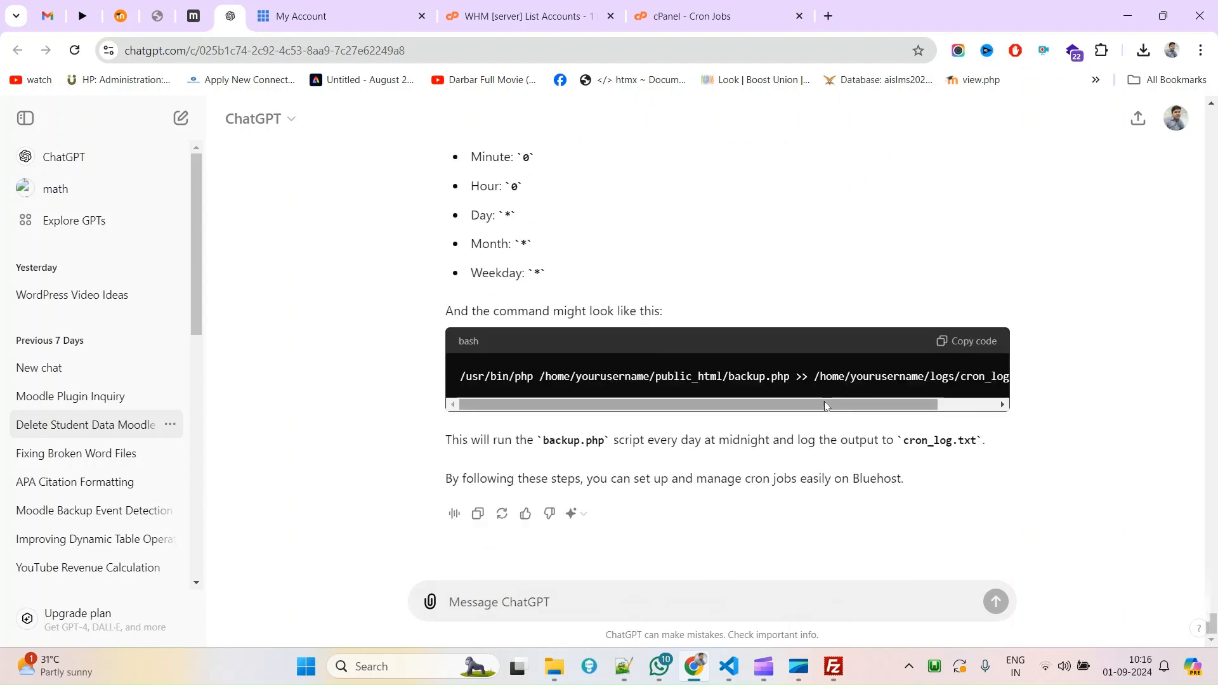
click(740, 8)
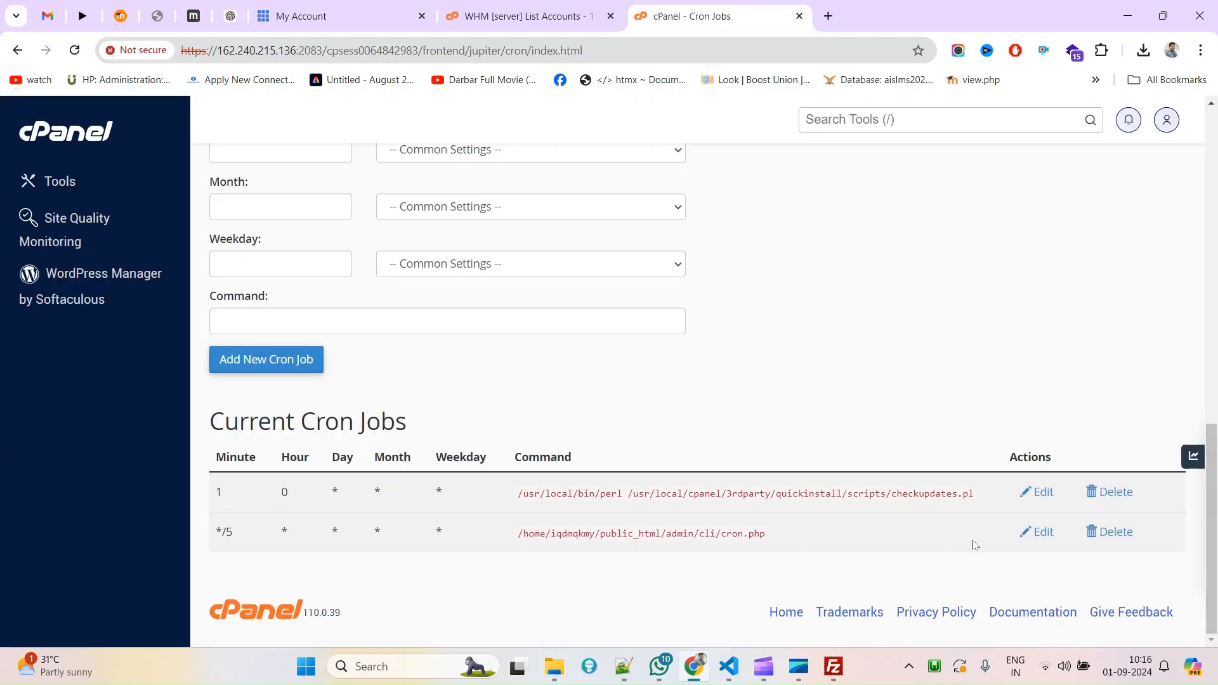
Prepend '/usr/bin/php ' to the */5 cron job's command and save the edit.
click(1041, 540)
scroll(517, 497, down, 6)
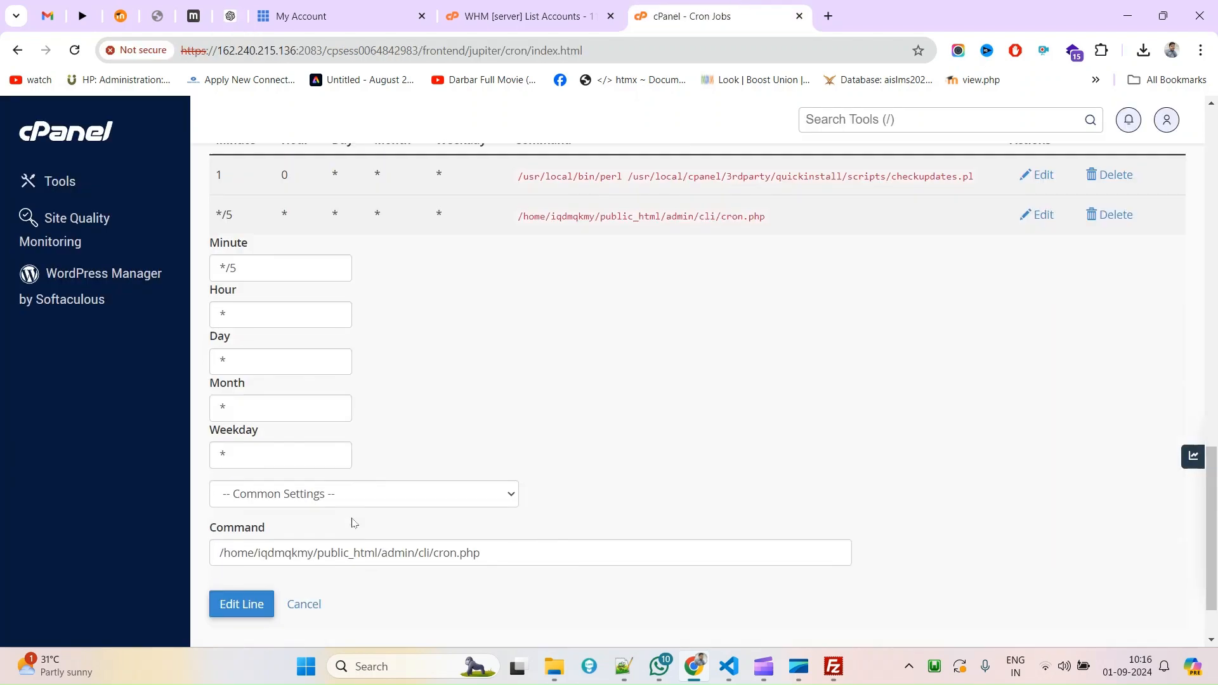
click(263, 478)
key(Home)
key(ctrl+v)
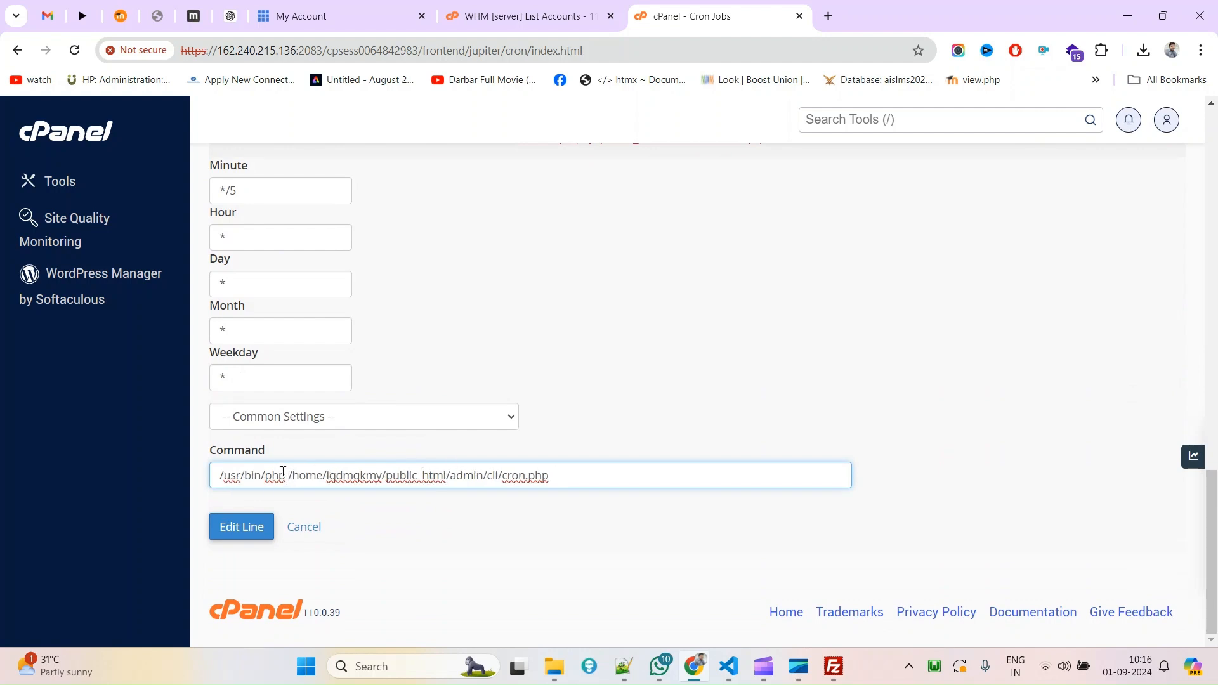
drag(279, 475, 129, 483)
drag(596, 477, 479, 478)
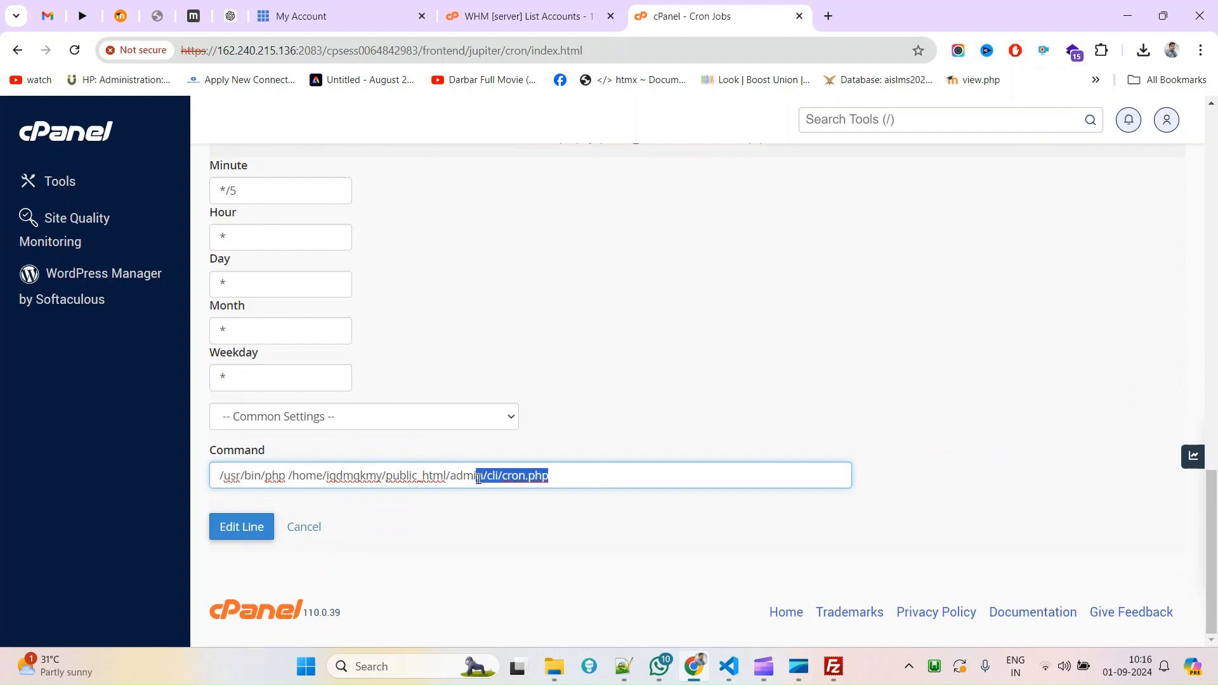
click(248, 538)
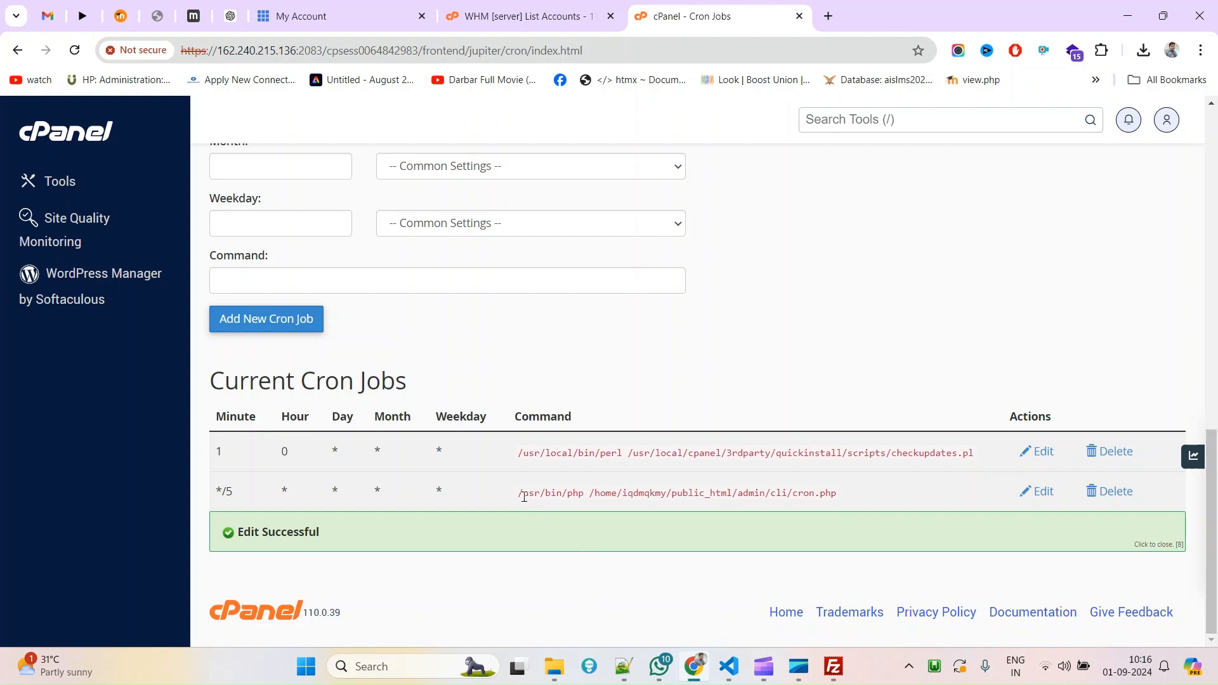
Check the saved /usr/bin/php …/public_html/admin/cli/cron.php command in the job list.
drag(521, 495, 583, 494)
double_click(606, 493)
click(585, 494)
drag(591, 493, 868, 512)
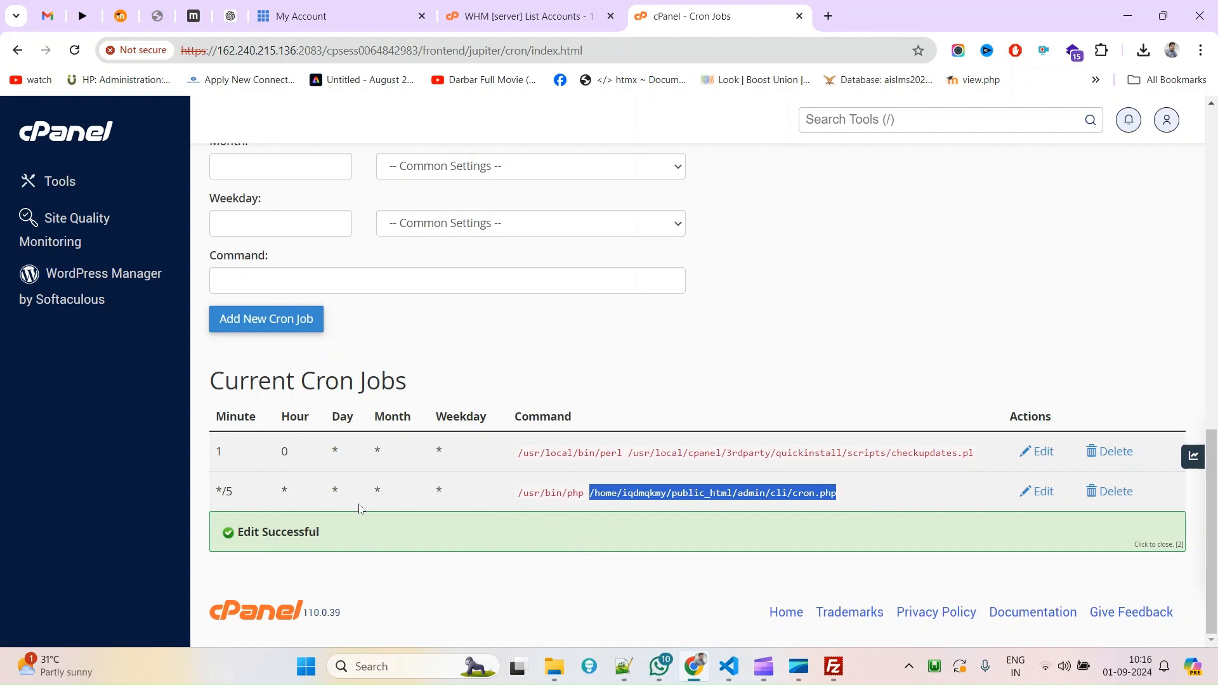
click(810, 491)
drag(857, 495, 635, 494)
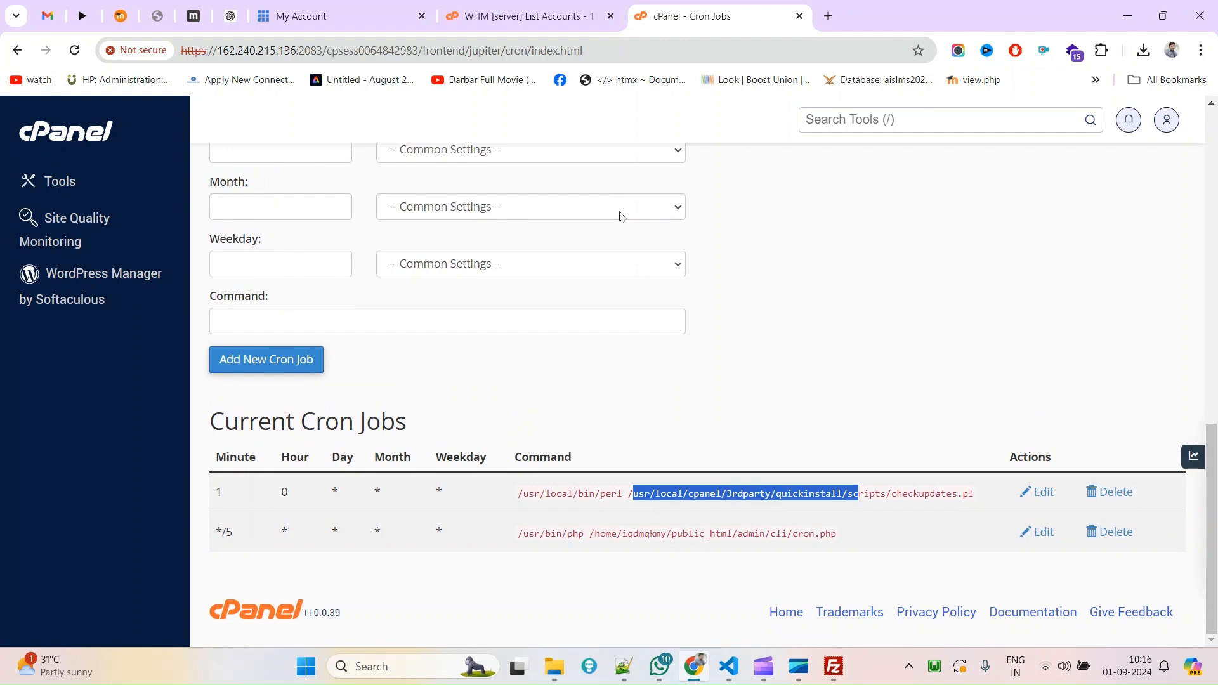
click(832, 666)
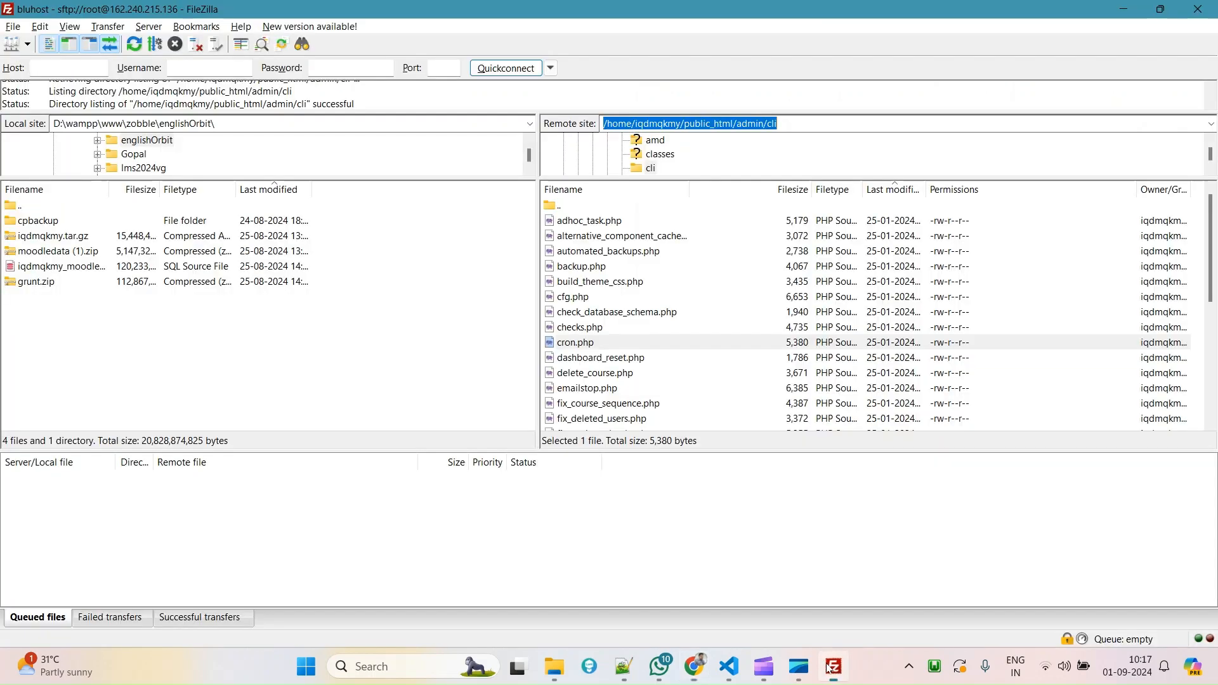
View the server's cron.php in the code editor and scroll through its CLI usage notes.
click(589, 346)
right_click(589, 346)
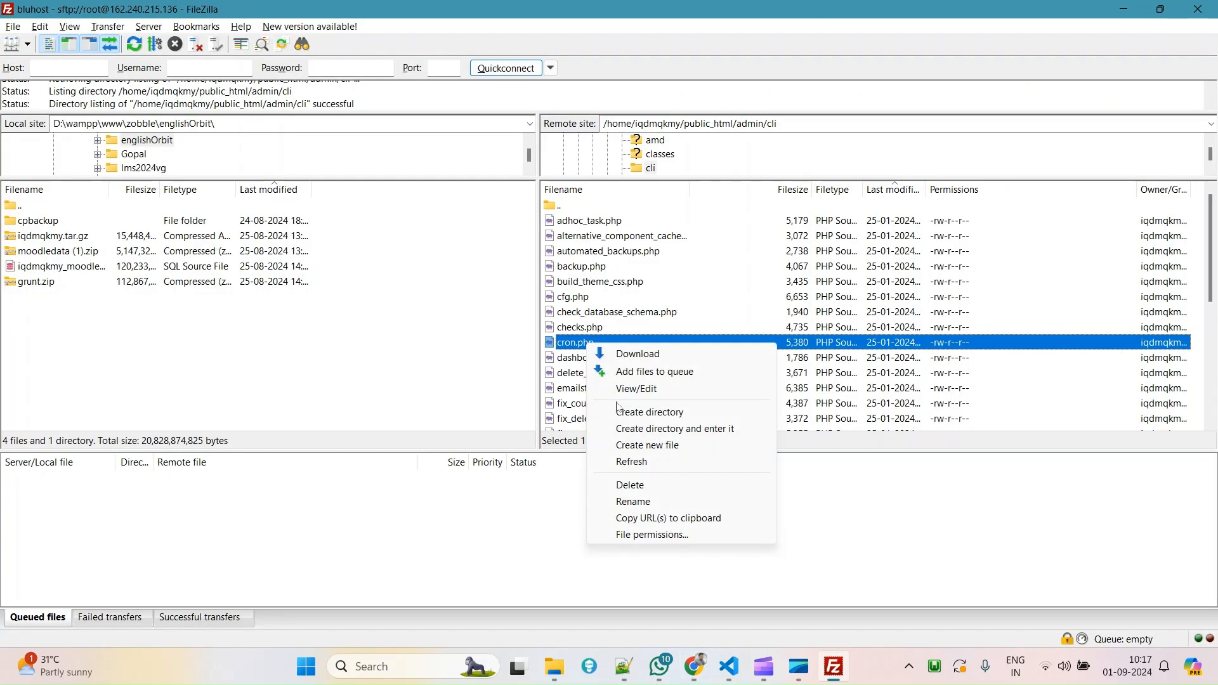
click(636, 389)
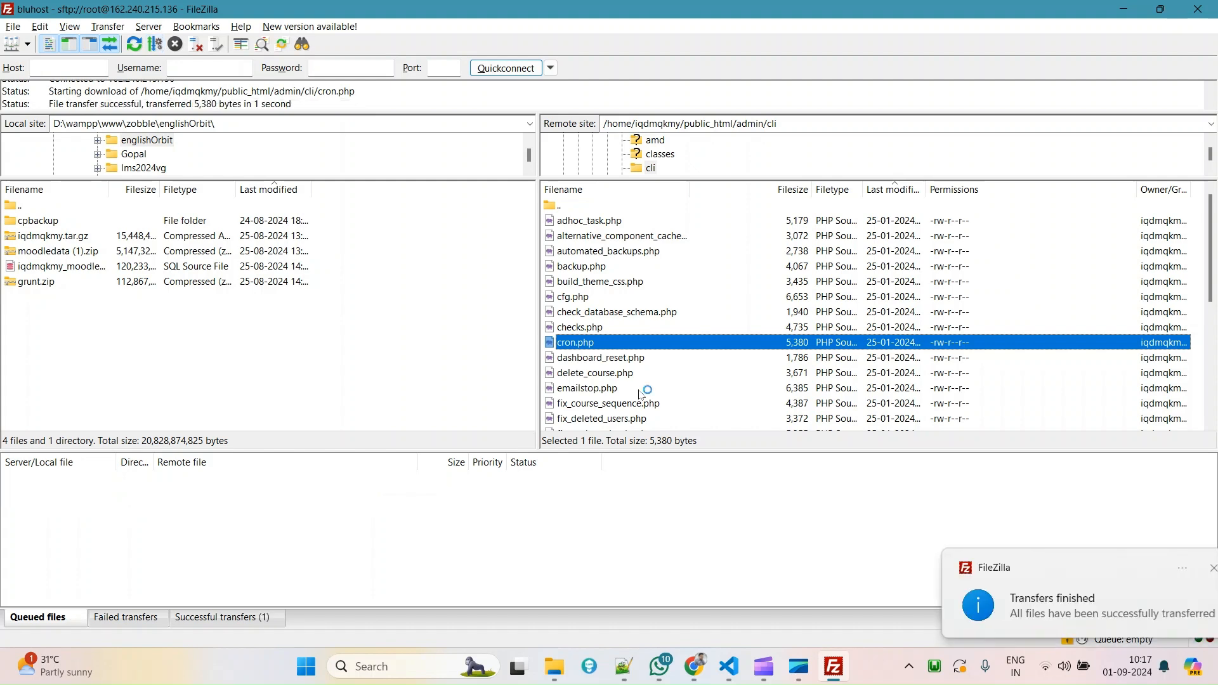
scroll(402, 385, down, 4)
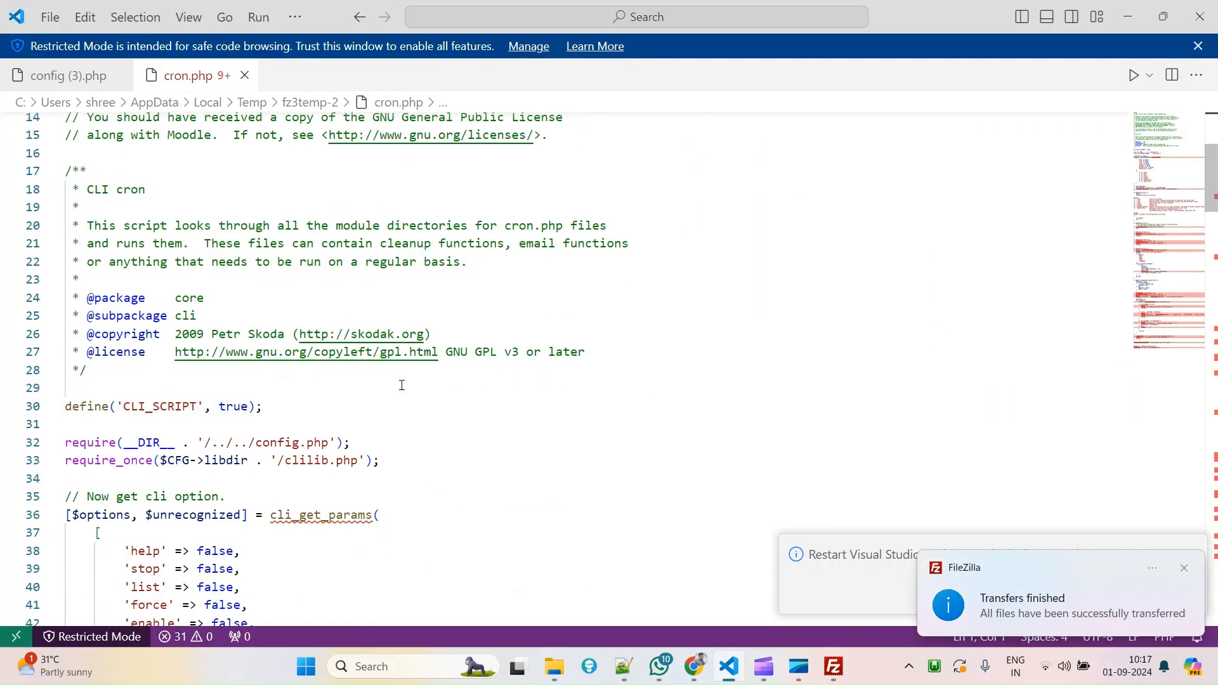
scroll(402, 385, down, 2)
scroll(233, 414, down, 12)
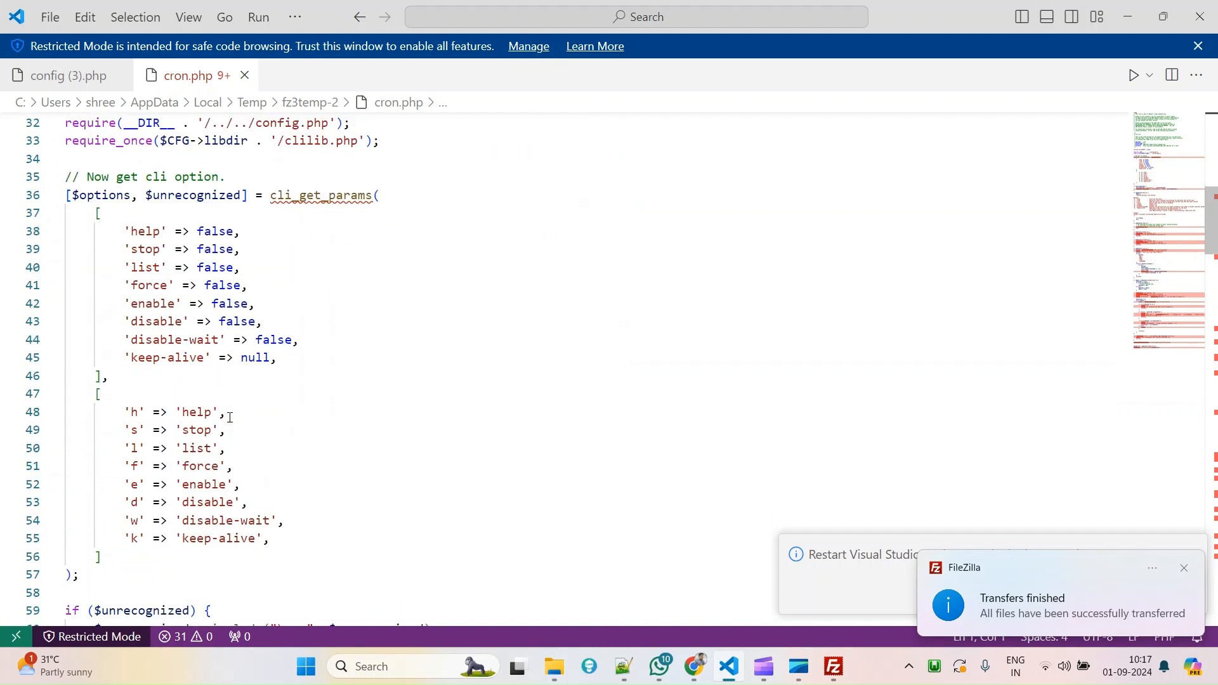
scroll(549, 490, down, 2)
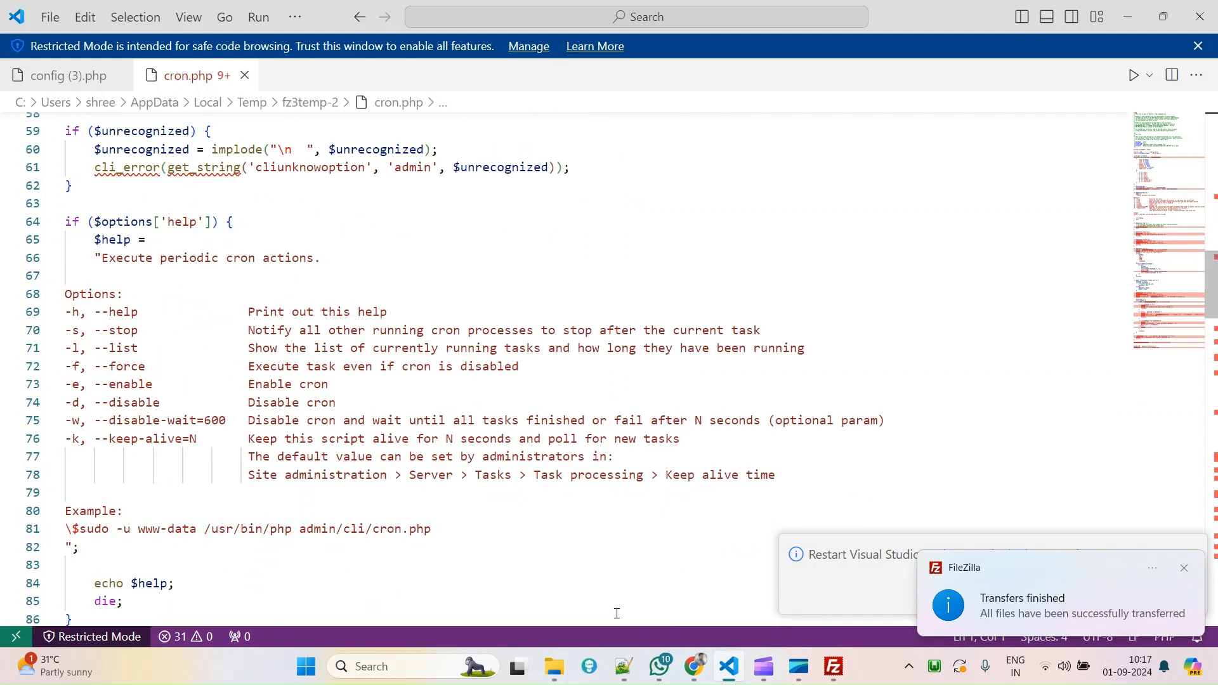
click(695, 666)
Search 'send mail code in php' and select the mail() example line on W3Schools.
click(828, 16)
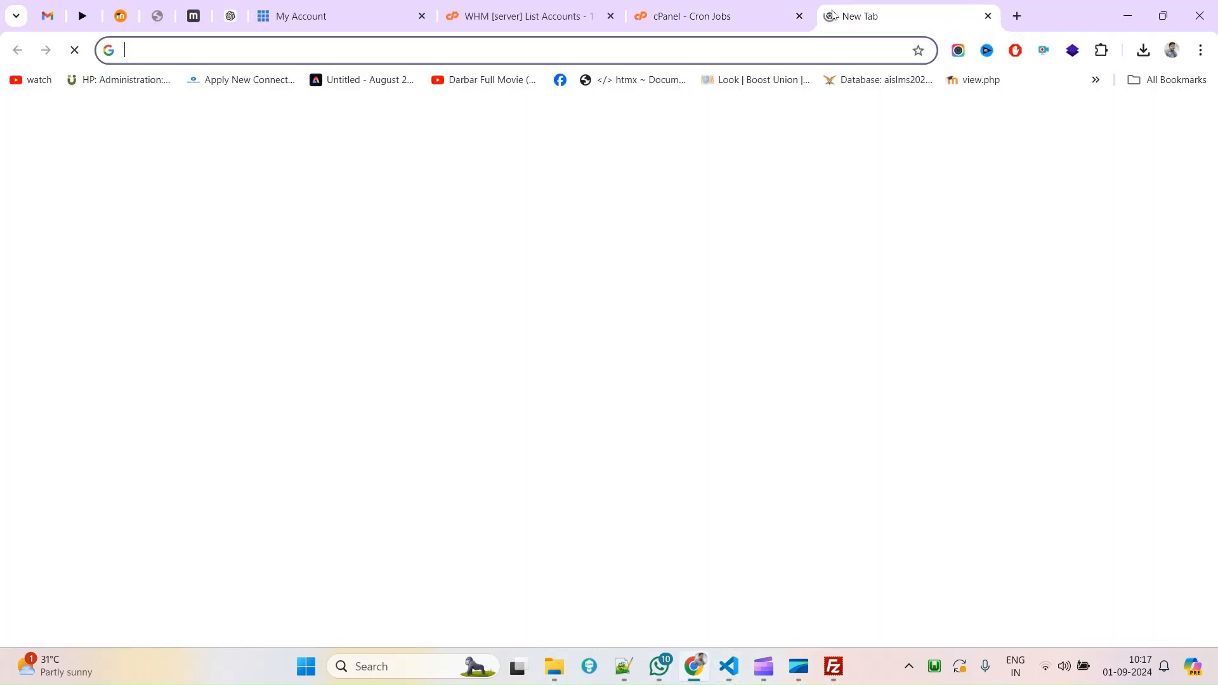
text(send mail )
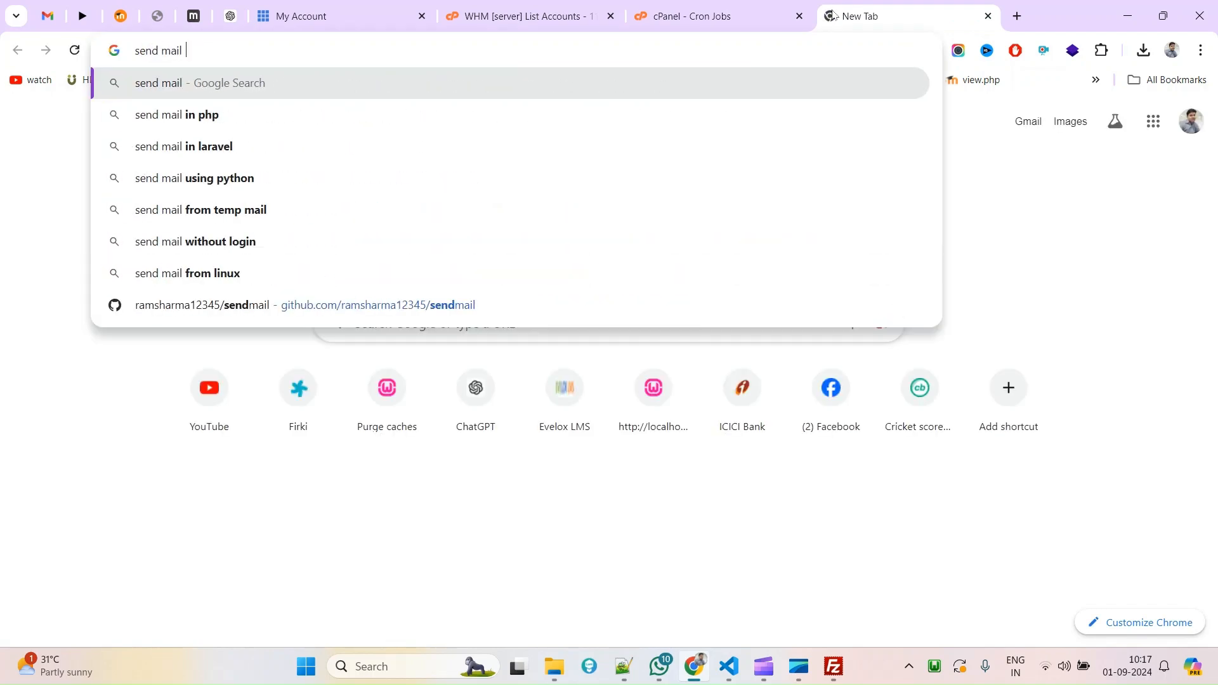
text(code in php)
key(Return)
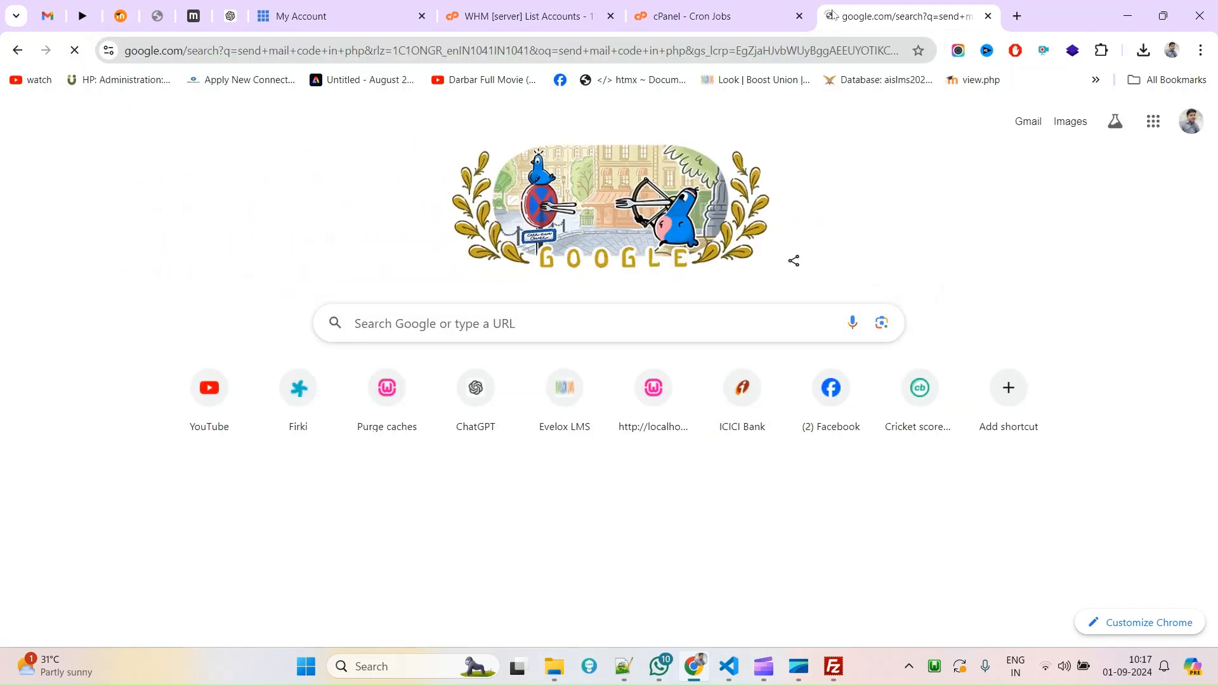
scroll(335, 406, down, 5)
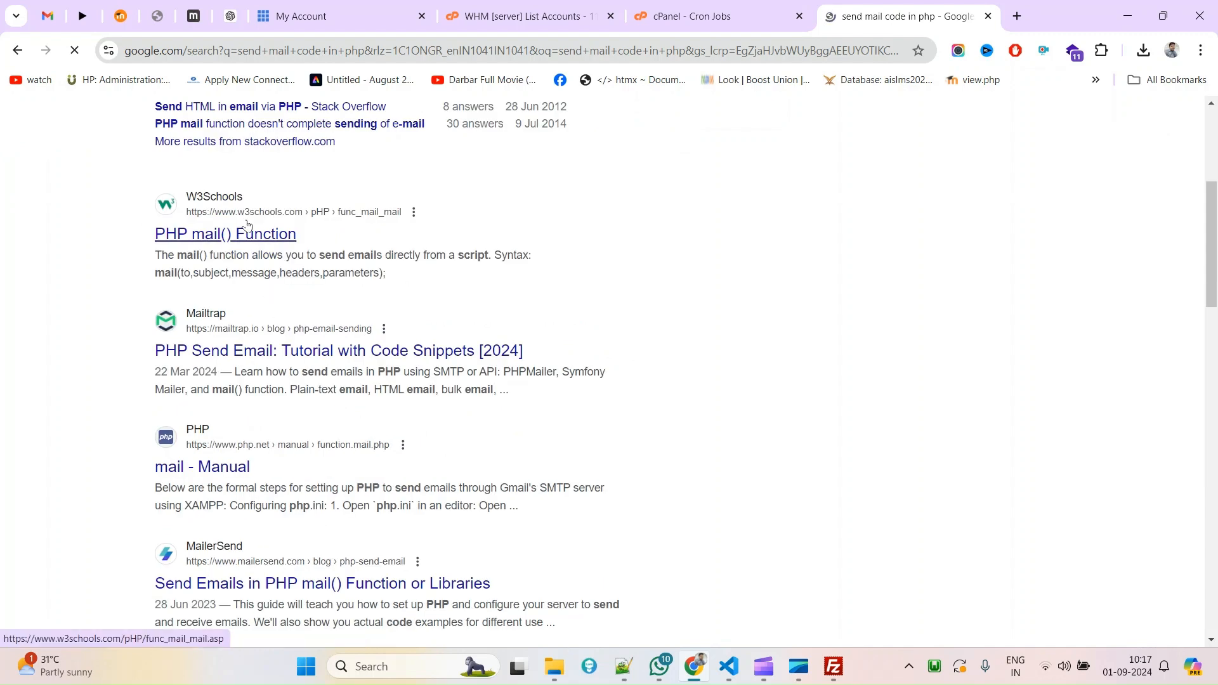
click(256, 238)
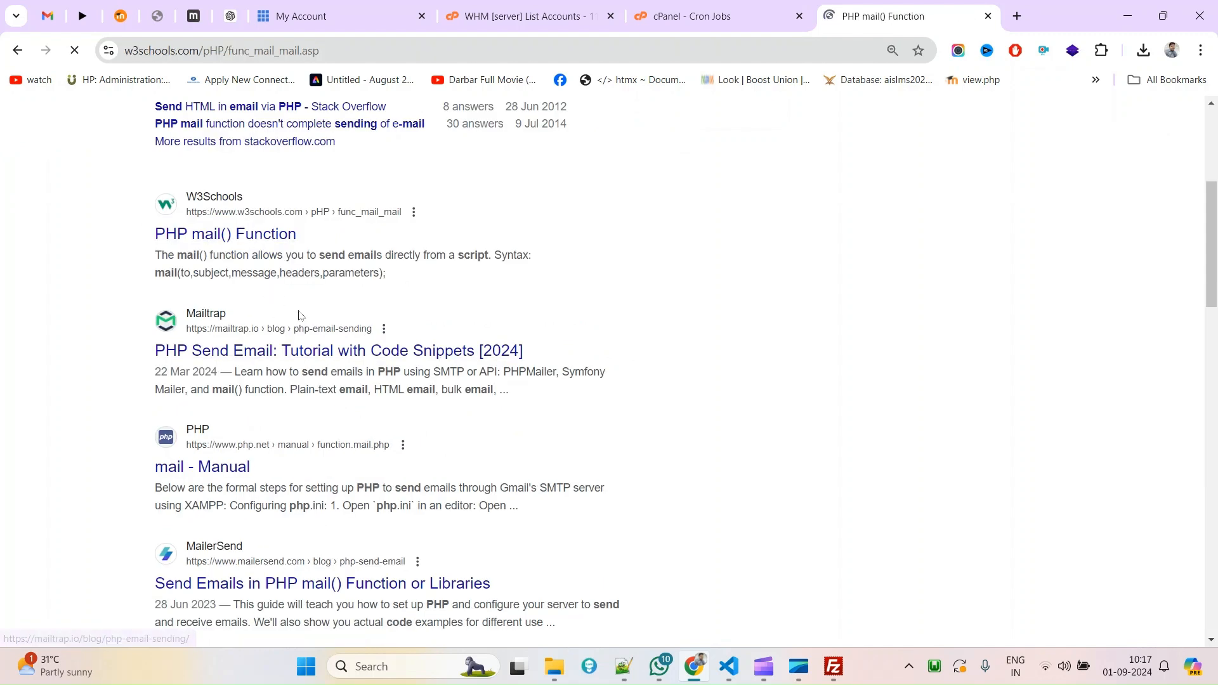
scroll(320, 326, down, 4)
triple_click(268, 327)
key(ctrl+c)
Bring cron.php back up in the code editor near its require statements.
key(alt+Tab)
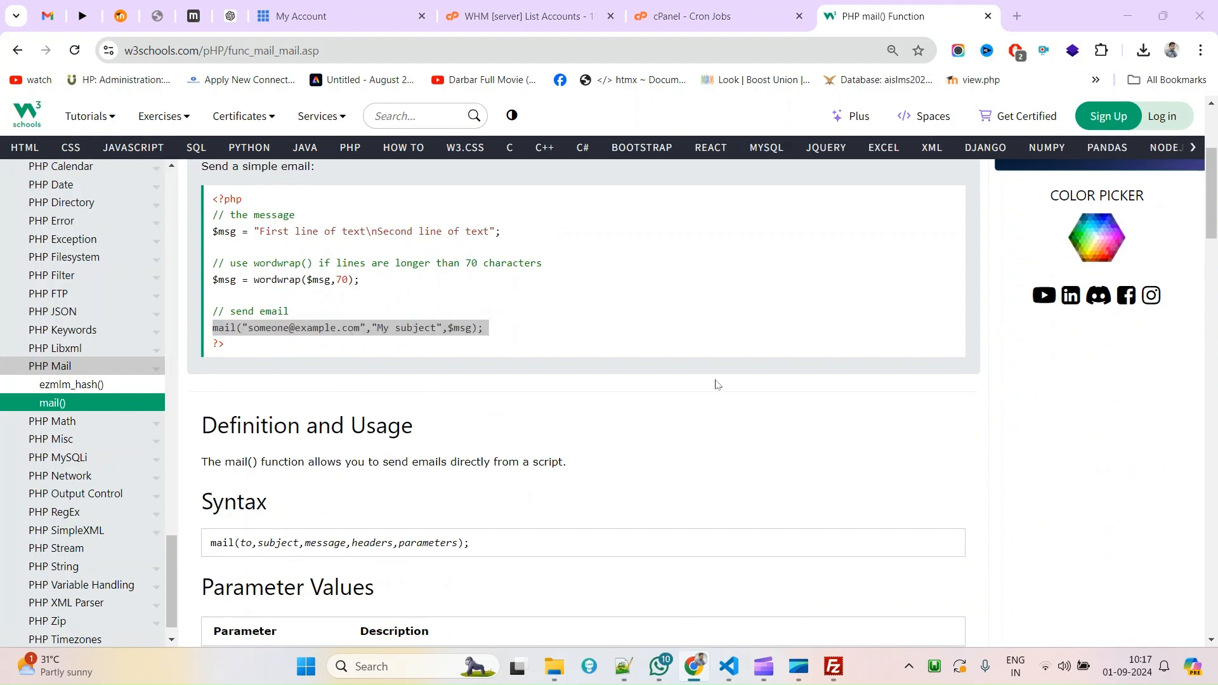
scroll(370, 552, down, 2)
scroll(254, 413, up, 5)
scroll(143, 312, up, 10)
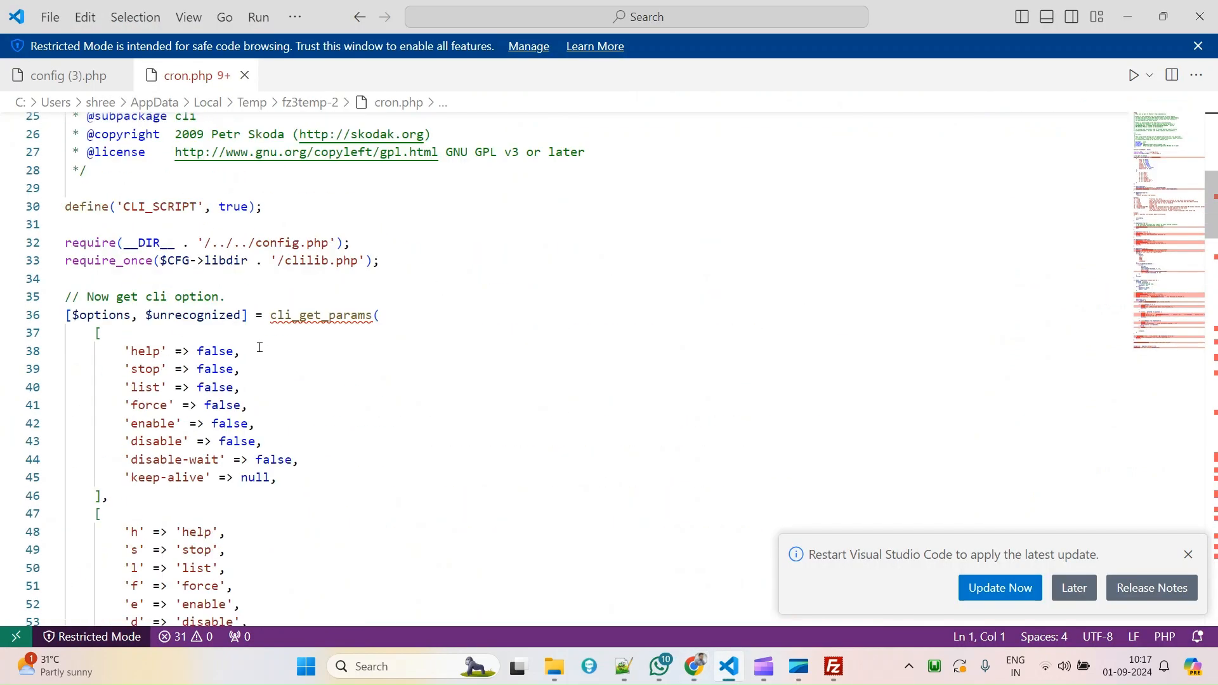
scroll(216, 379, down, 3)
Paste the mail() example call on a new line after cron.php's require statements.
click(424, 394)
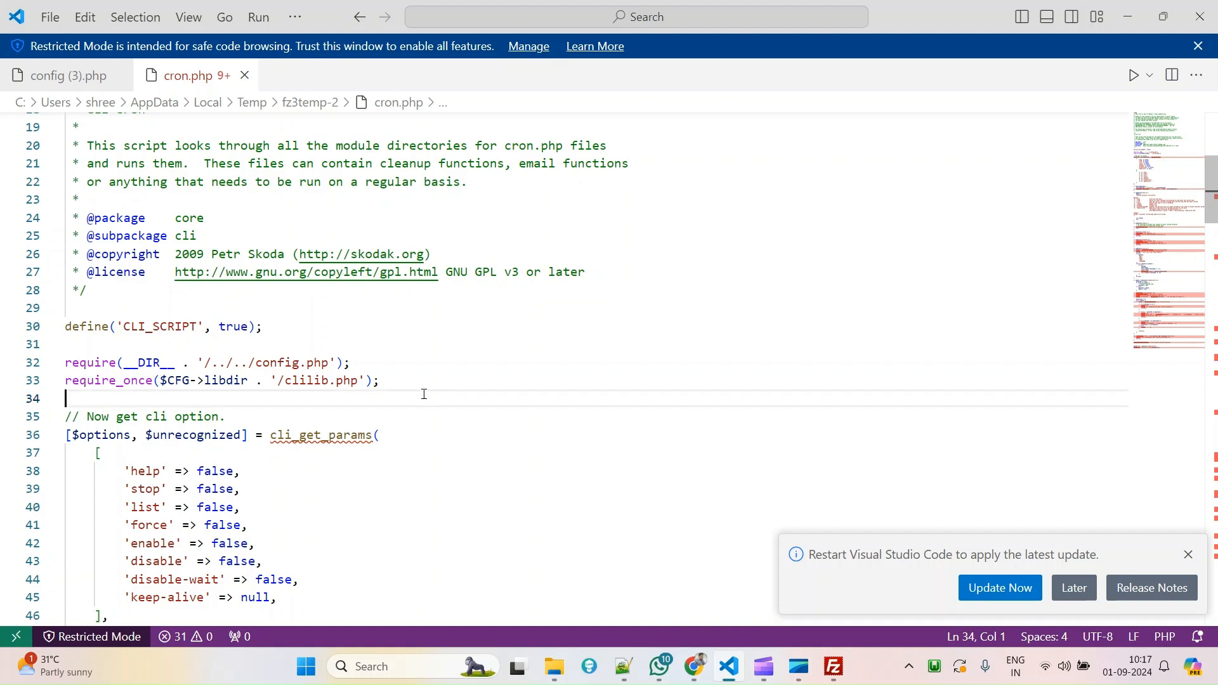
key(Return)
key(ctrl+v)
key(Return)
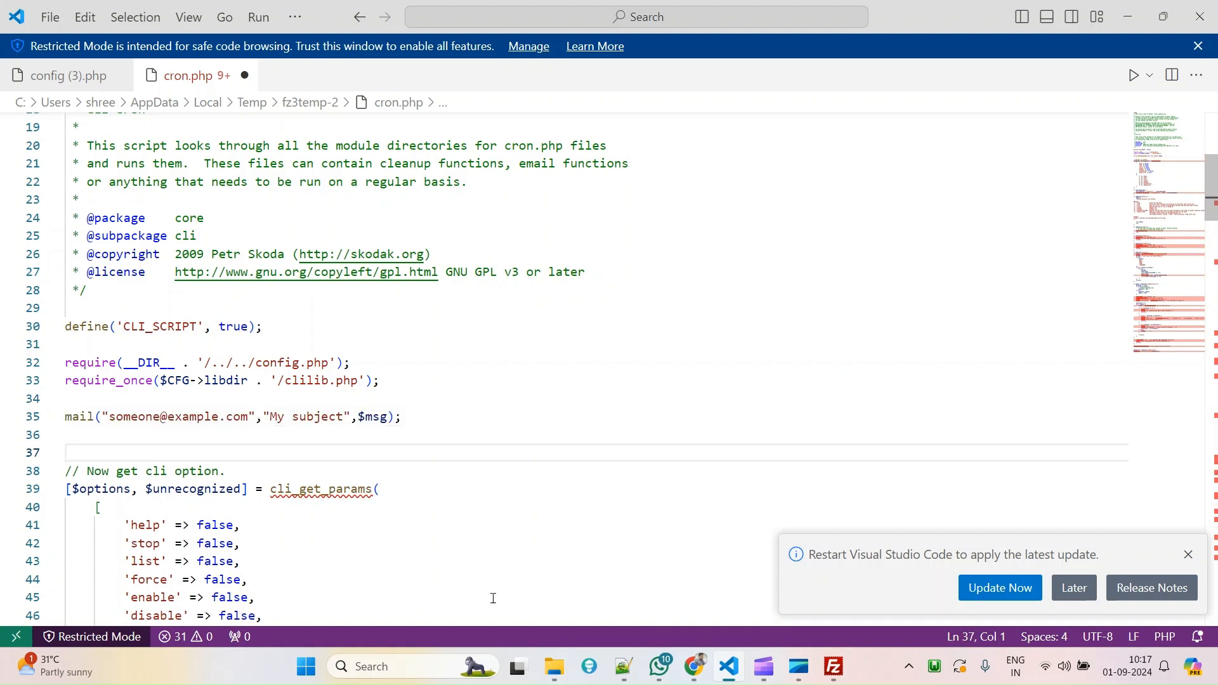
Copy your own Gmail address from Gmail's search box.
click(695, 666)
click(48, 16)
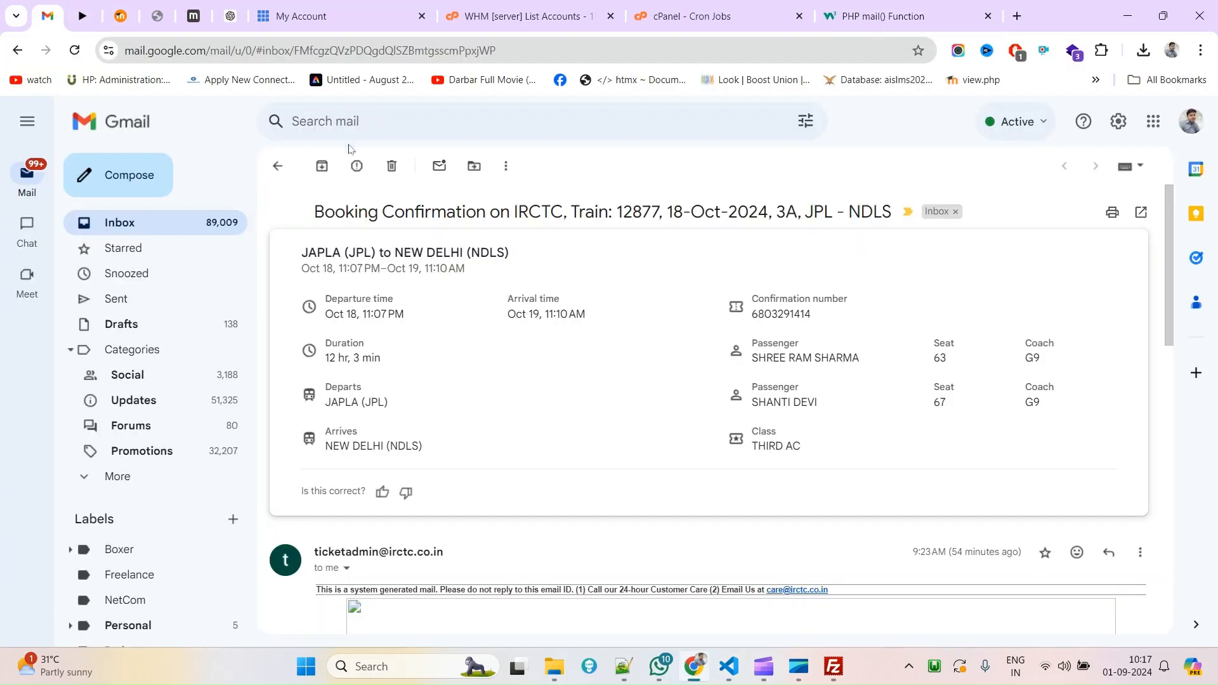
click(355, 124)
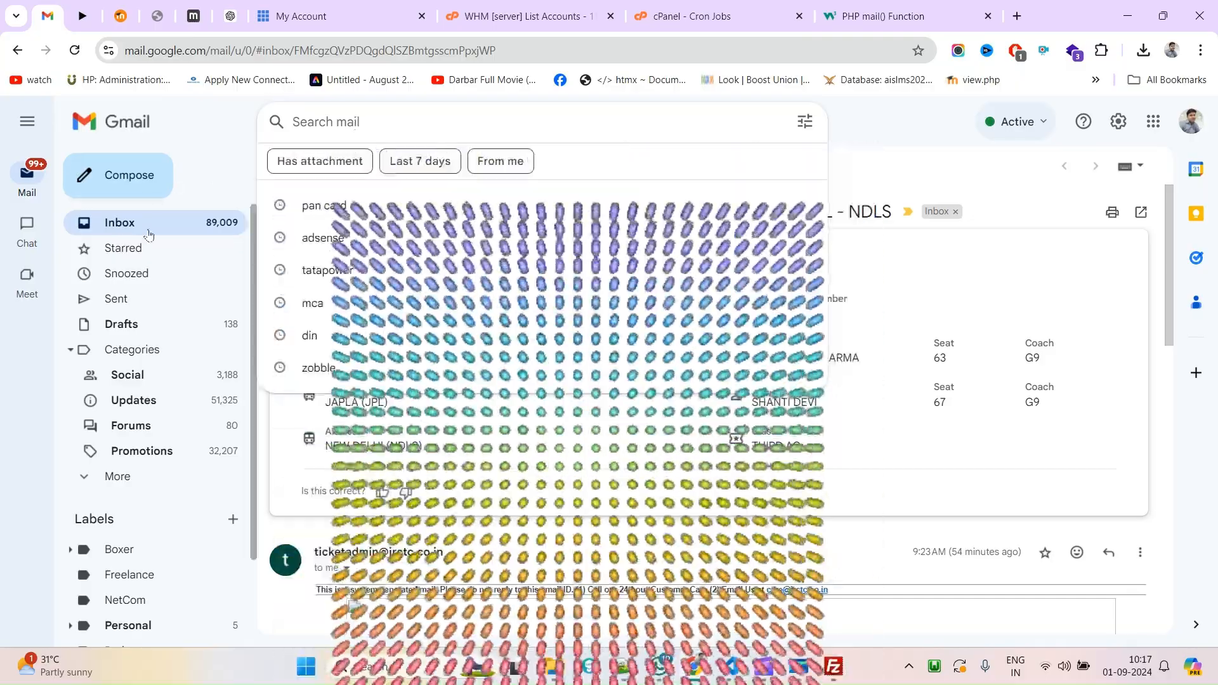
click(149, 236)
click(389, 124)
click(117, 229)
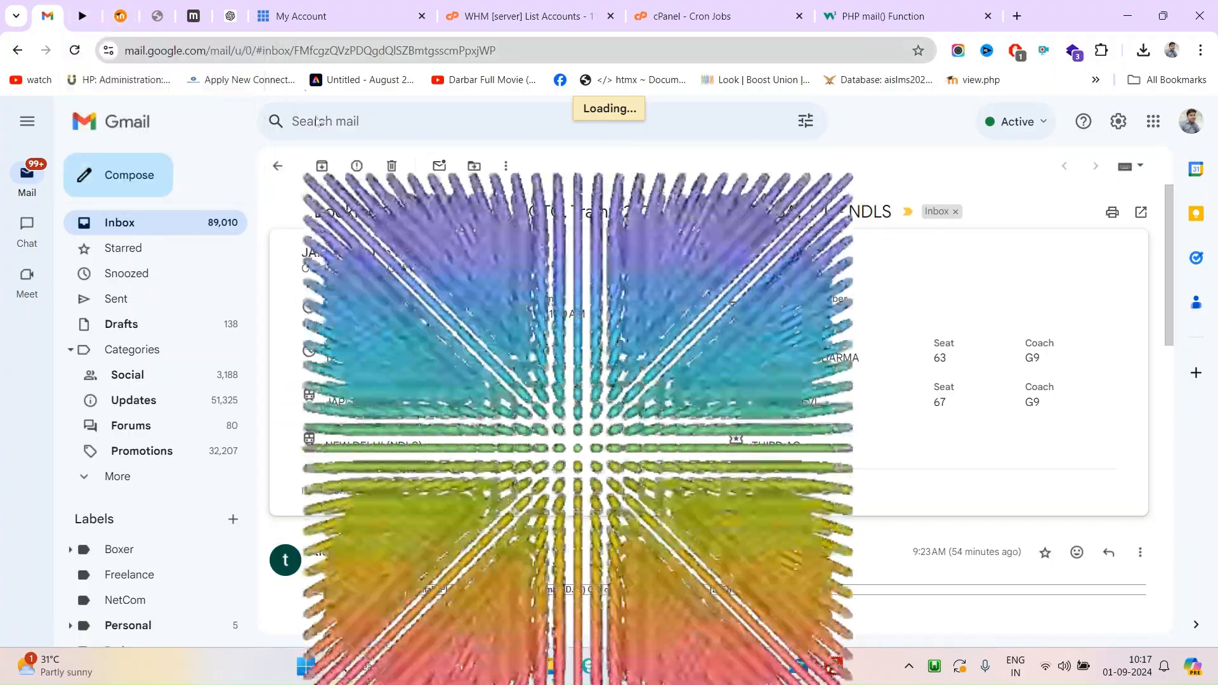
click(345, 127)
text(r)
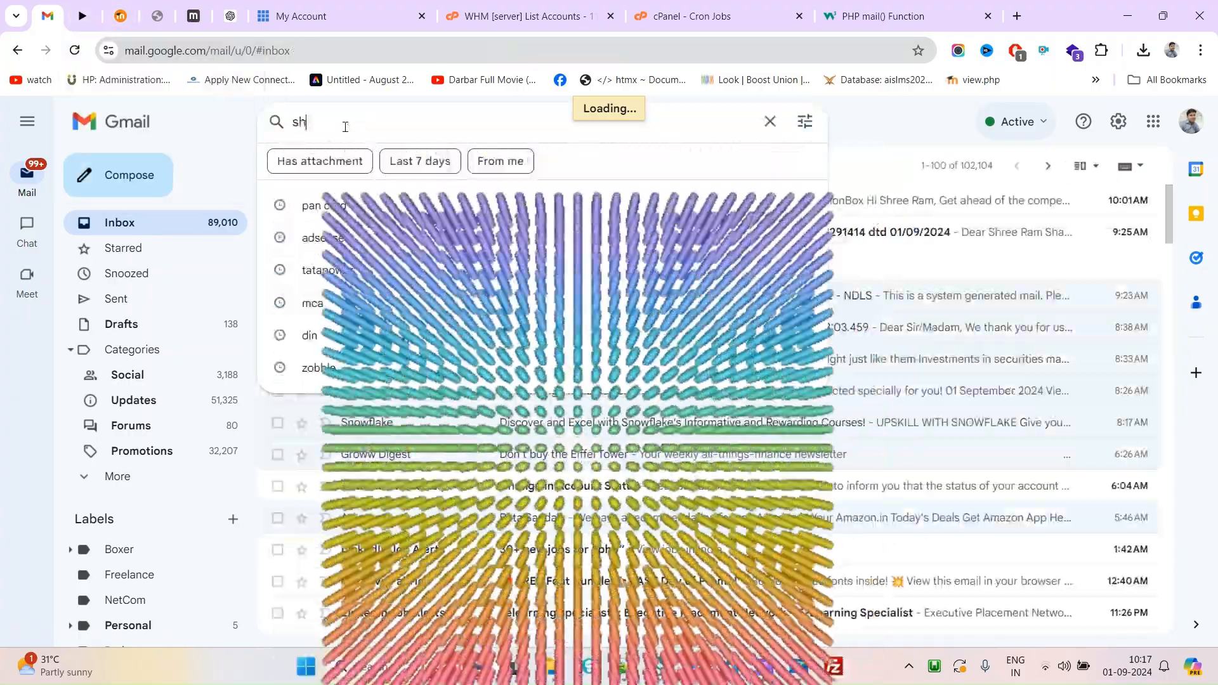
key(ctrl+a)
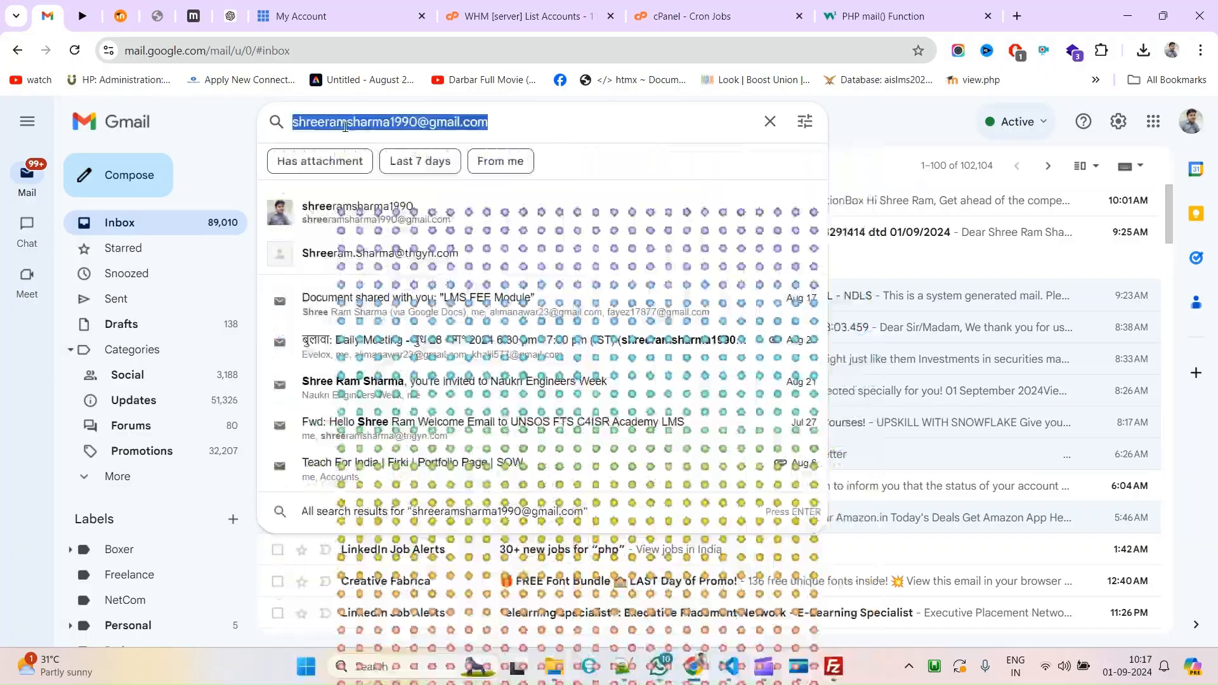
key(alt+Tab)
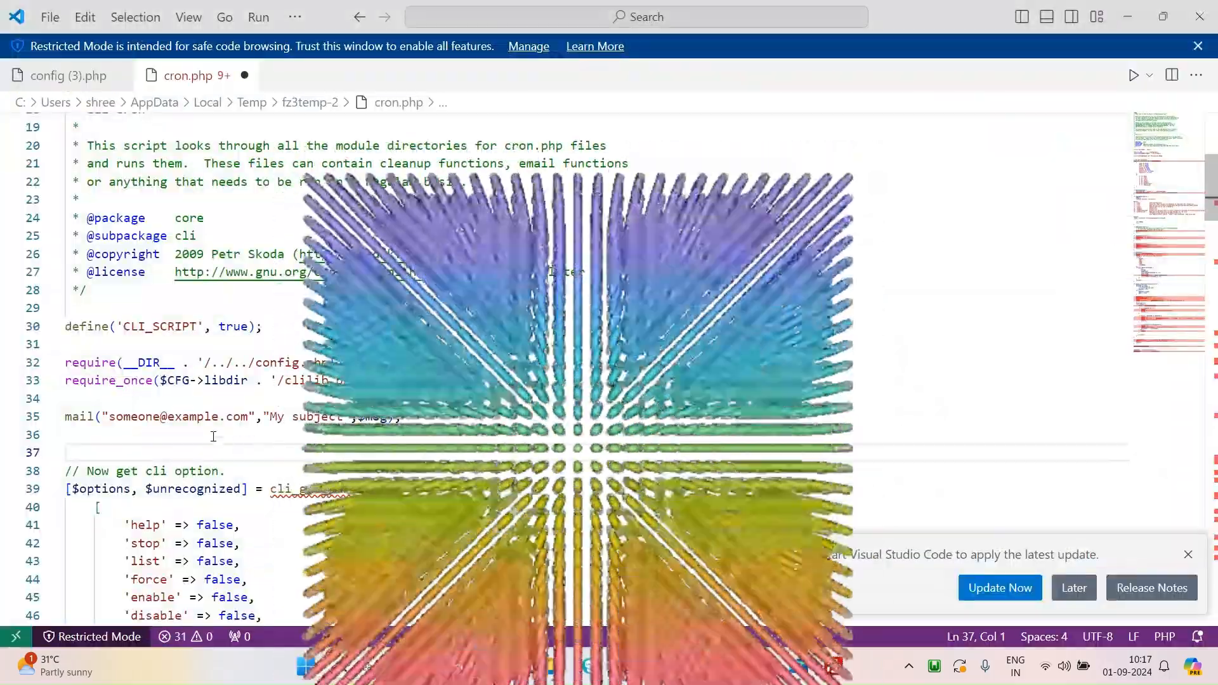
Replace the placeholder recipient with your Gmail address and set the subject to 'Test CRON'.
double_click(127, 416)
drag(127, 415, 249, 416)
key(ctrl+v)
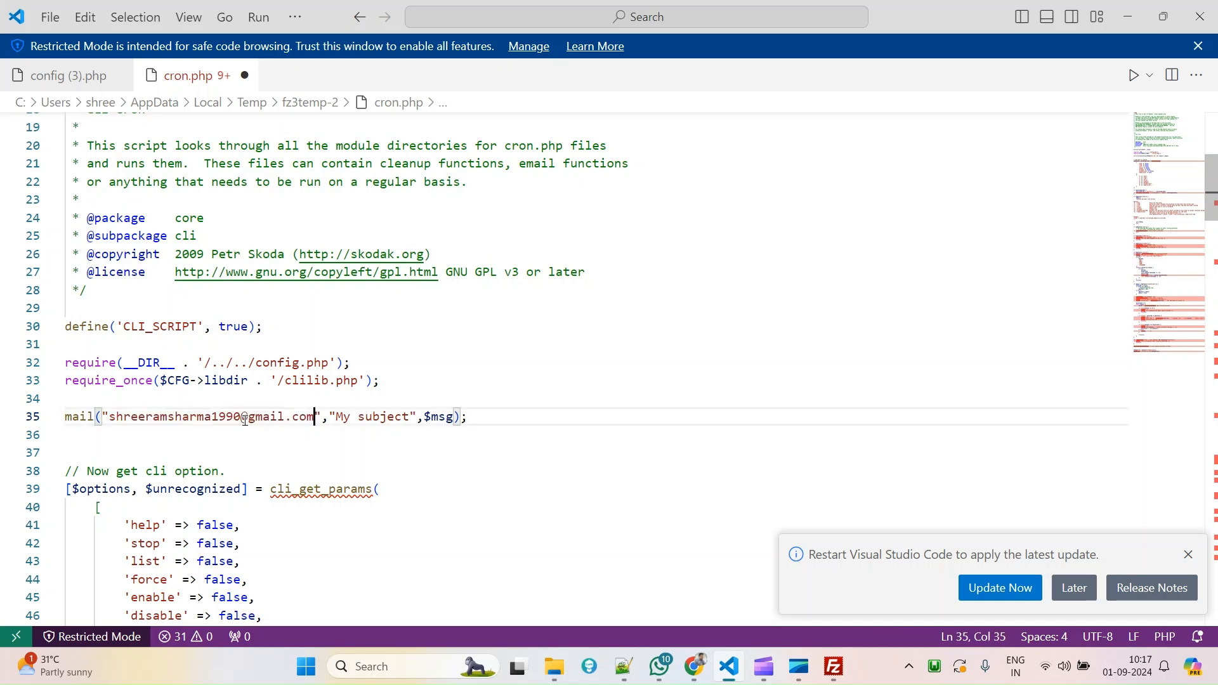
drag(340, 417, 409, 417)
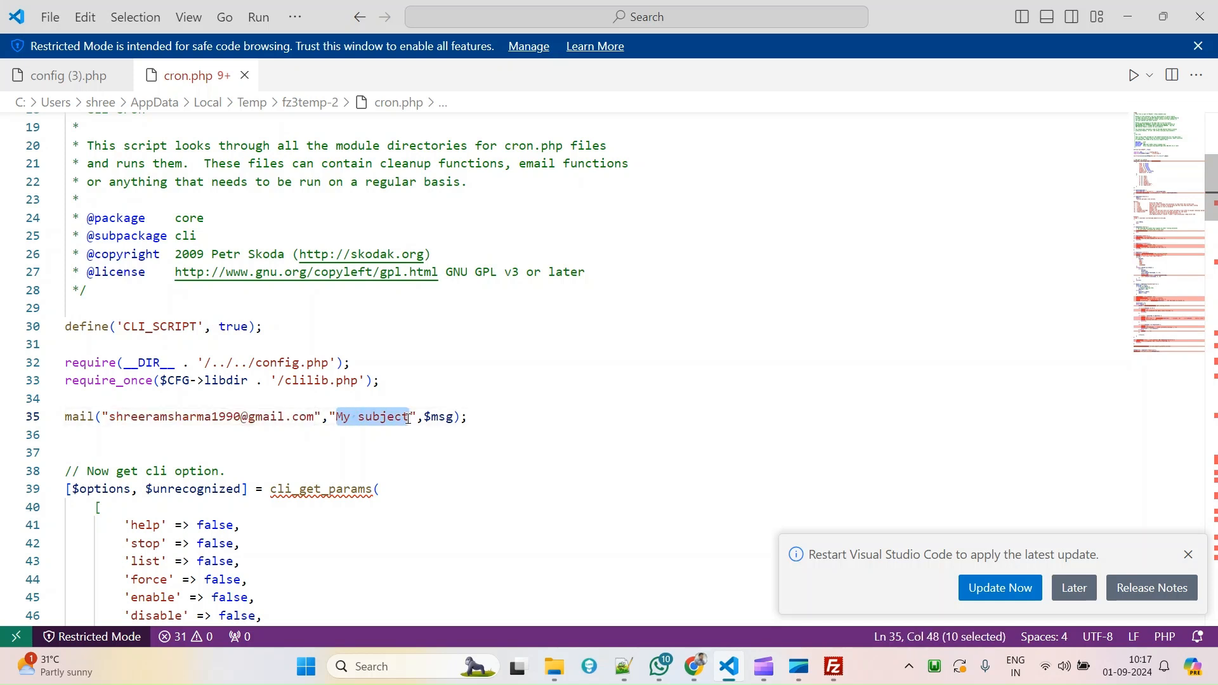
text(Test)
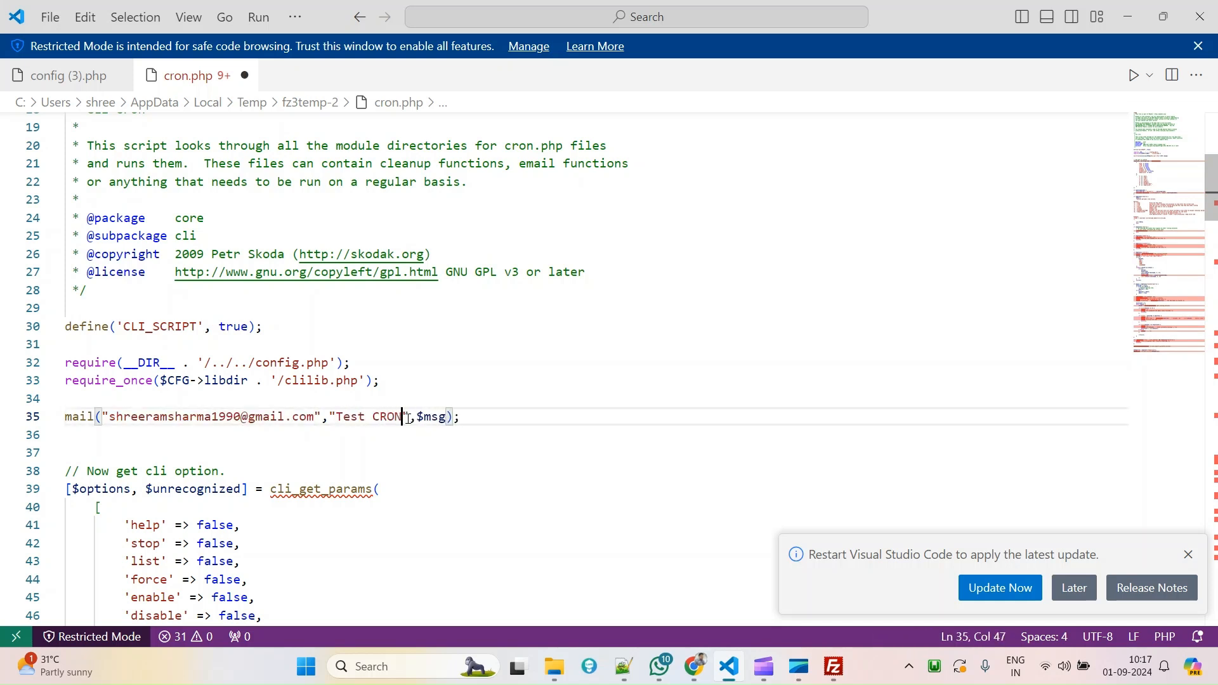
Set the message to 'Test Successfully done.' and save cron.php.
drag(418, 416, 447, 417)
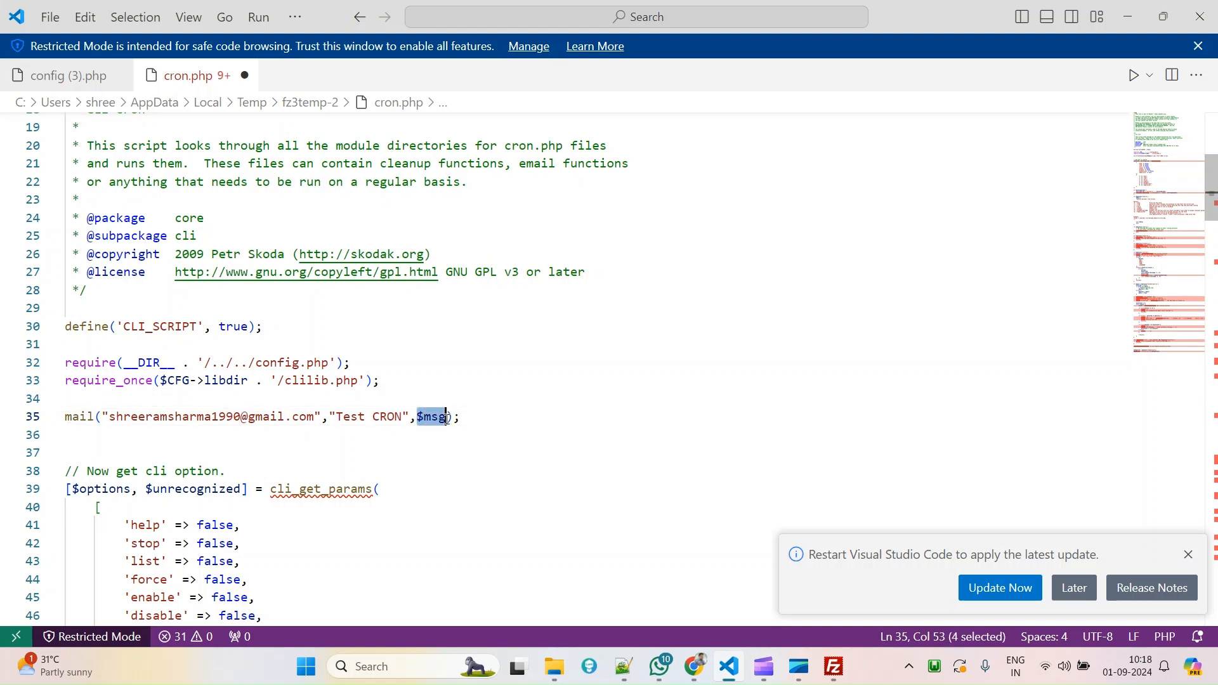
key(BackSpace)
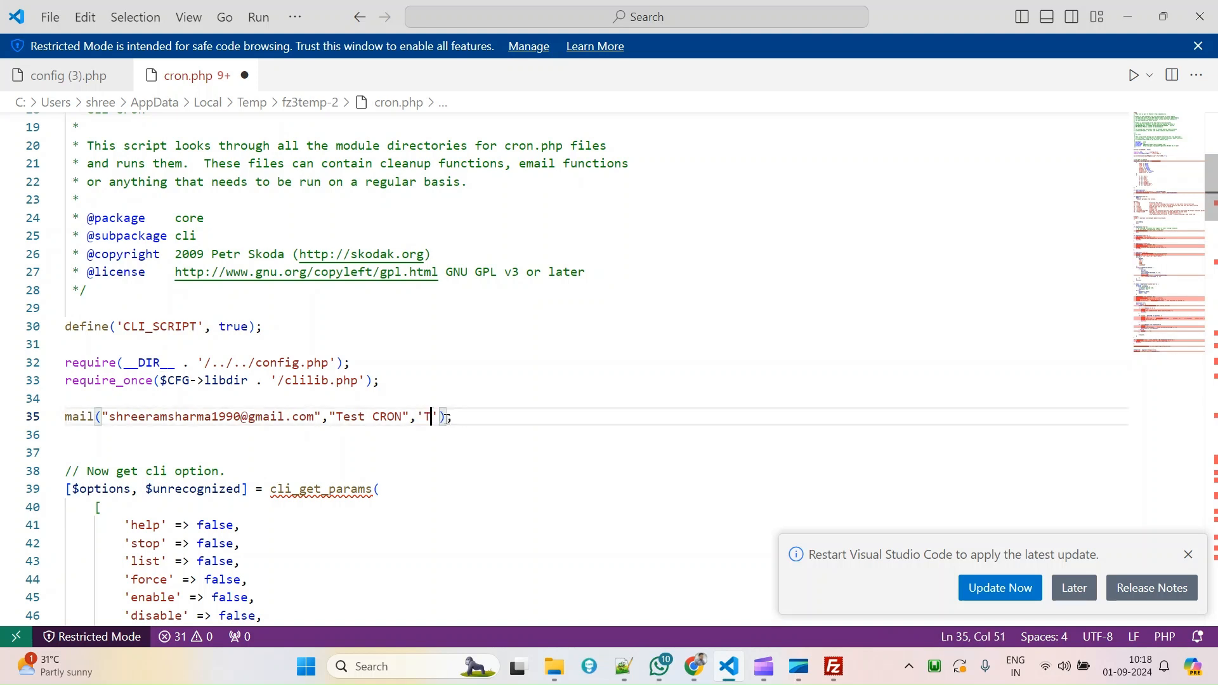
key(BackSpace)
key(BackSpace)
text(Succes)
text(sfullt.)
key(BackSpace)
key(BackSpace)
key(BackSpace)
key(BackSpace)
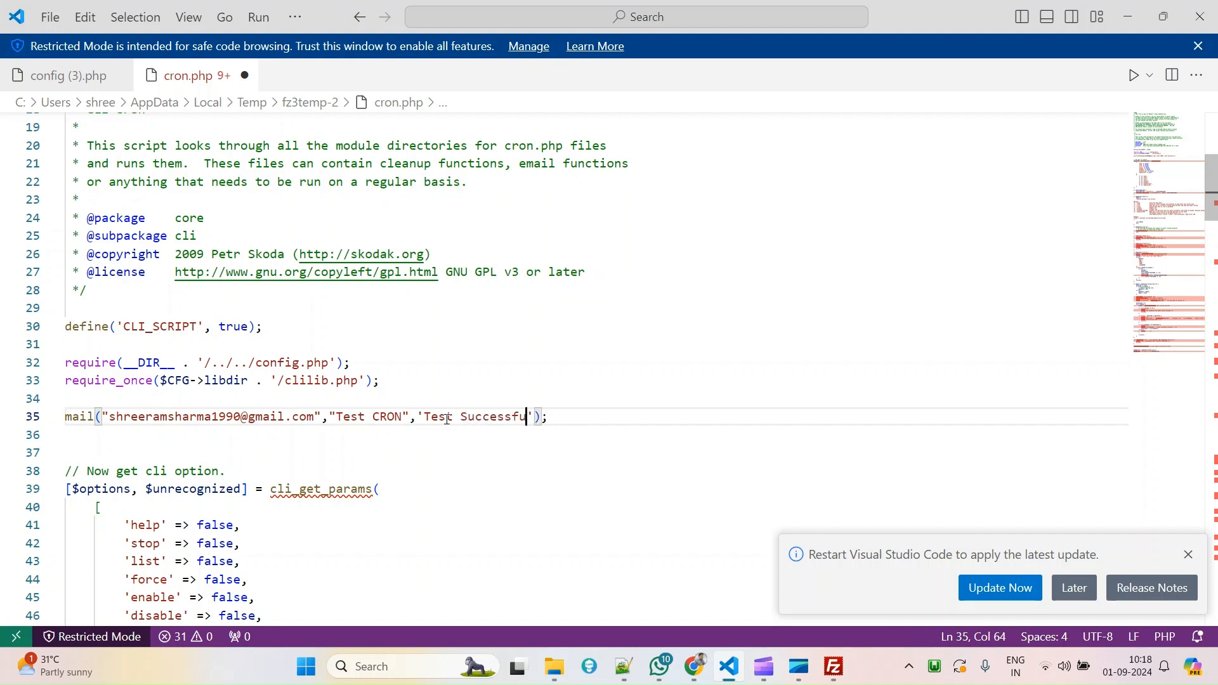
text(lly.)
key(ctrl+s)
key(Left)
text(doen)
key(BackSpace)
key(BackSpace)
text(ne)
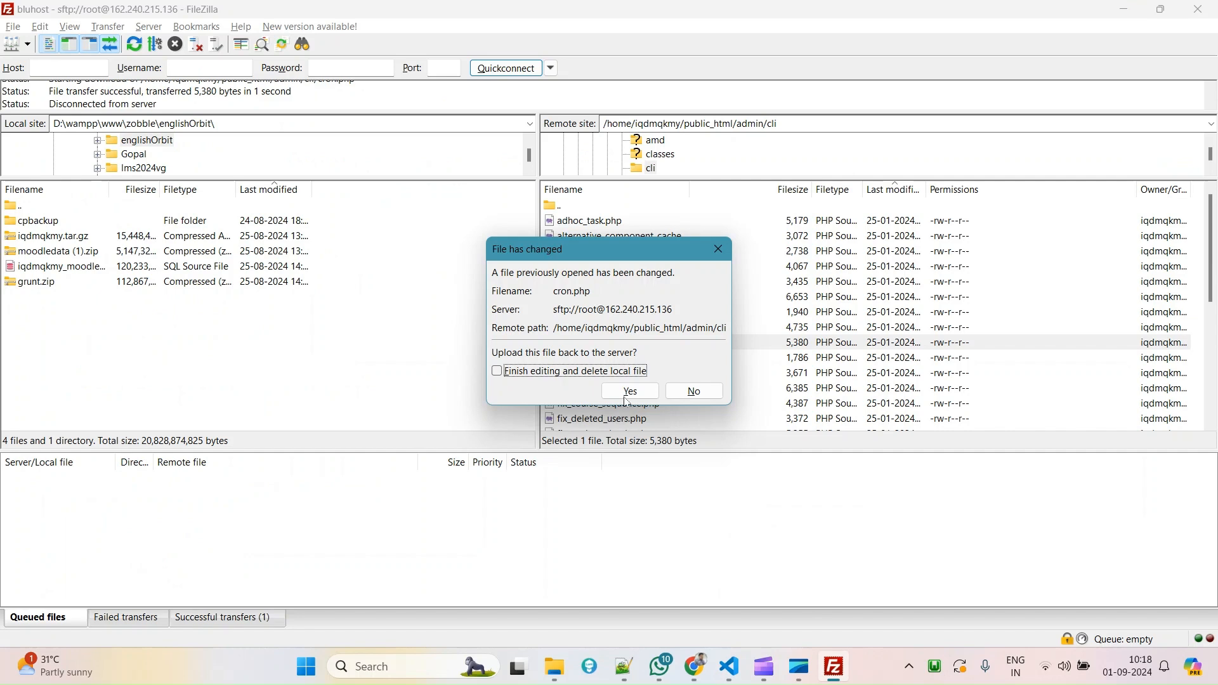
Upload the edited cron.php, then refresh and sort the remote list to confirm 5,458 bytes dated 01-09-2024.
click(629, 391)
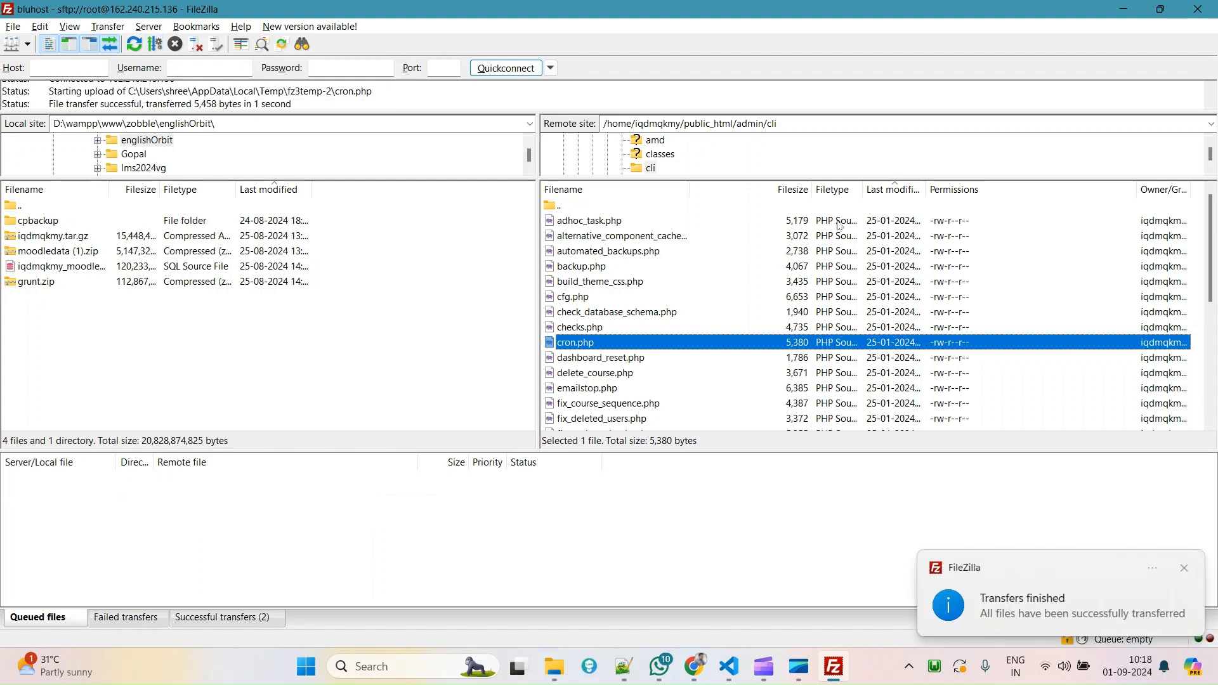
click(904, 192)
click(904, 192)
right_click(709, 252)
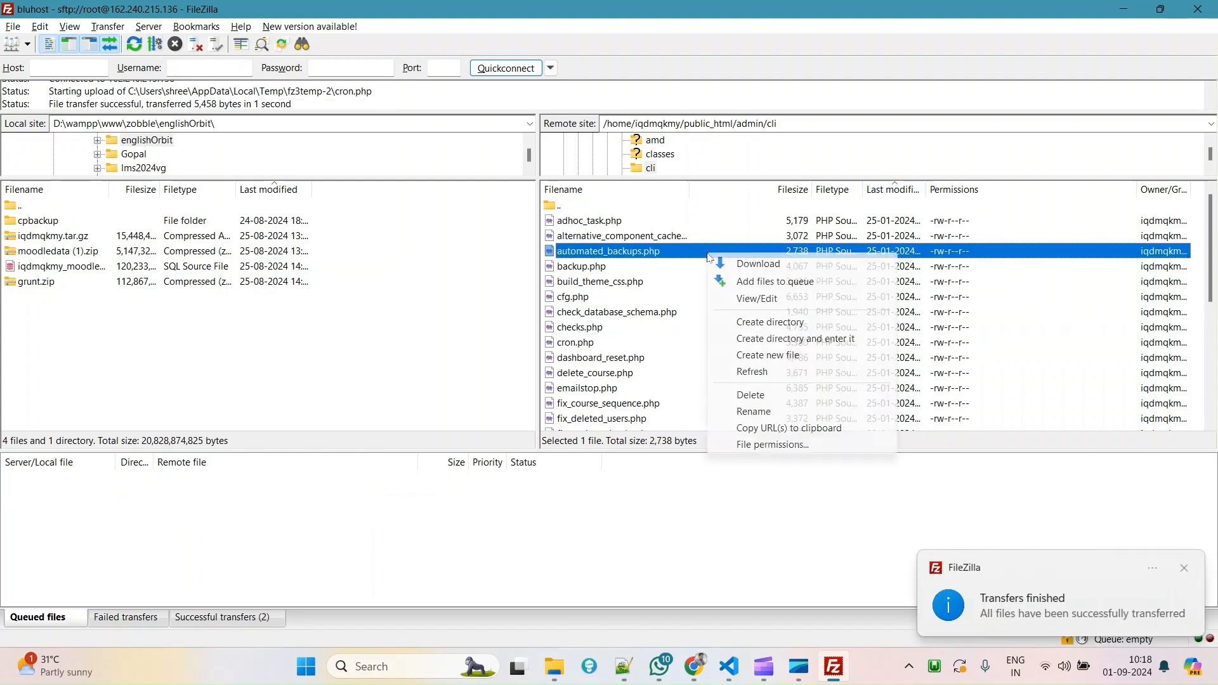
click(761, 375)
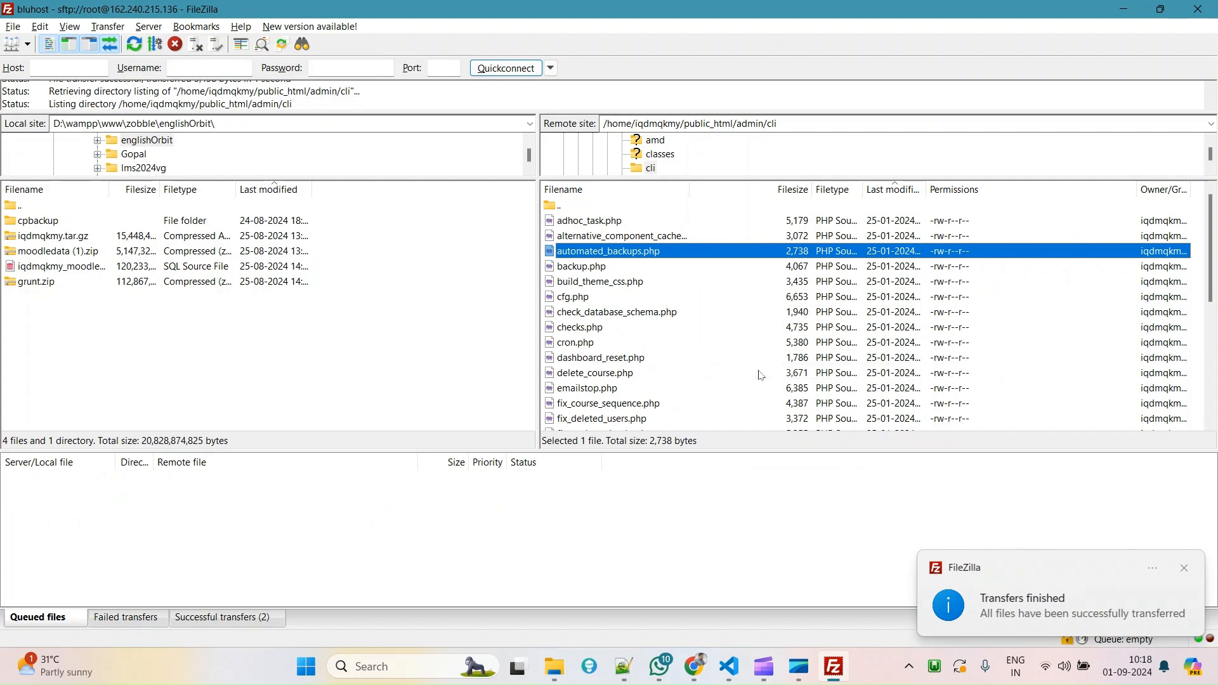
click(881, 191)
click(579, 223)
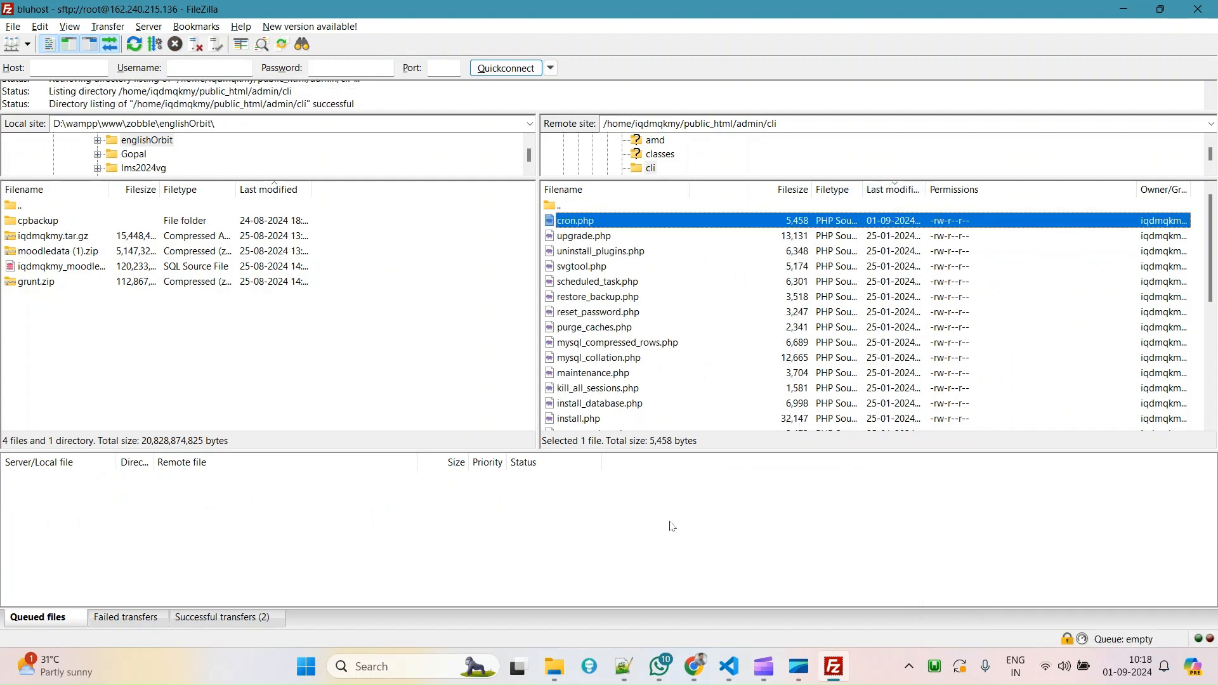
click(702, 668)
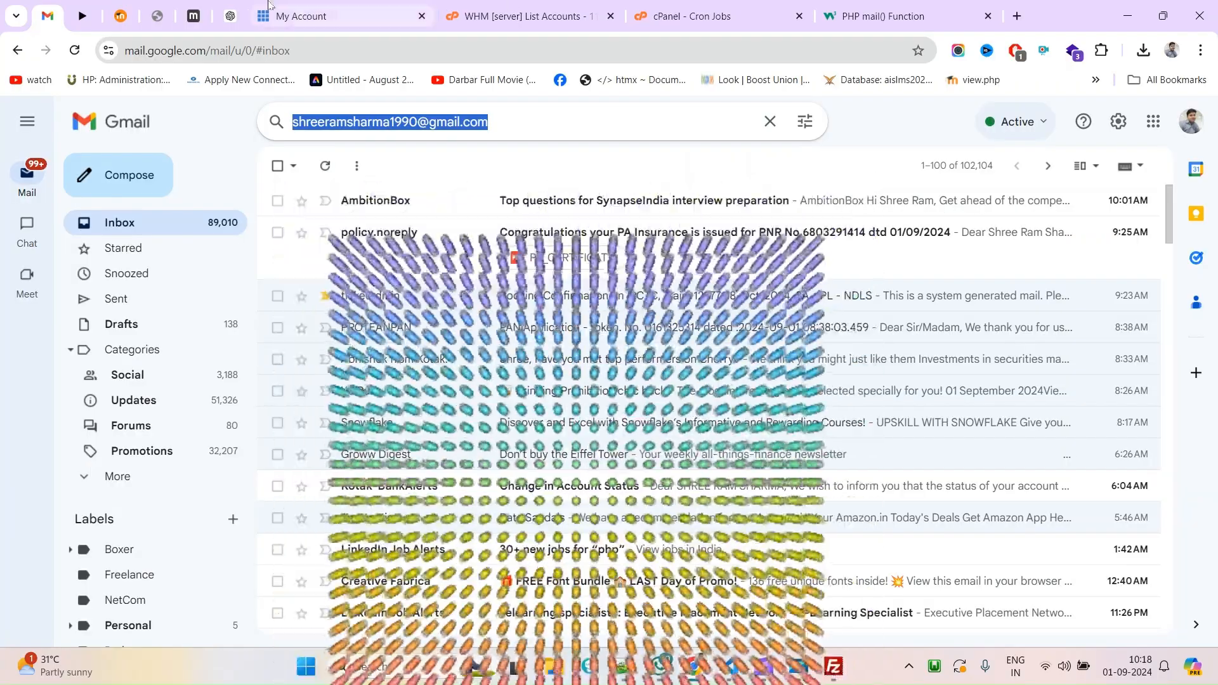
Show Gmail's full inbox, then move through the Bluehost and WHM List Accounts tabs.
click(122, 225)
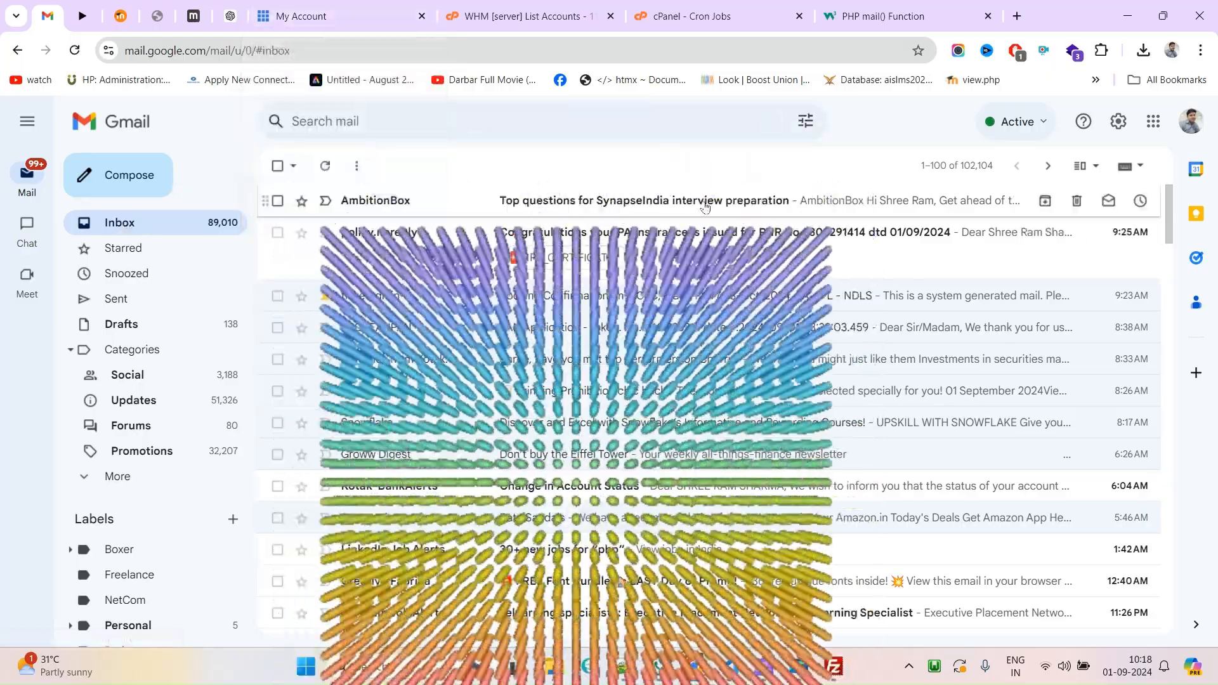
click(356, 12)
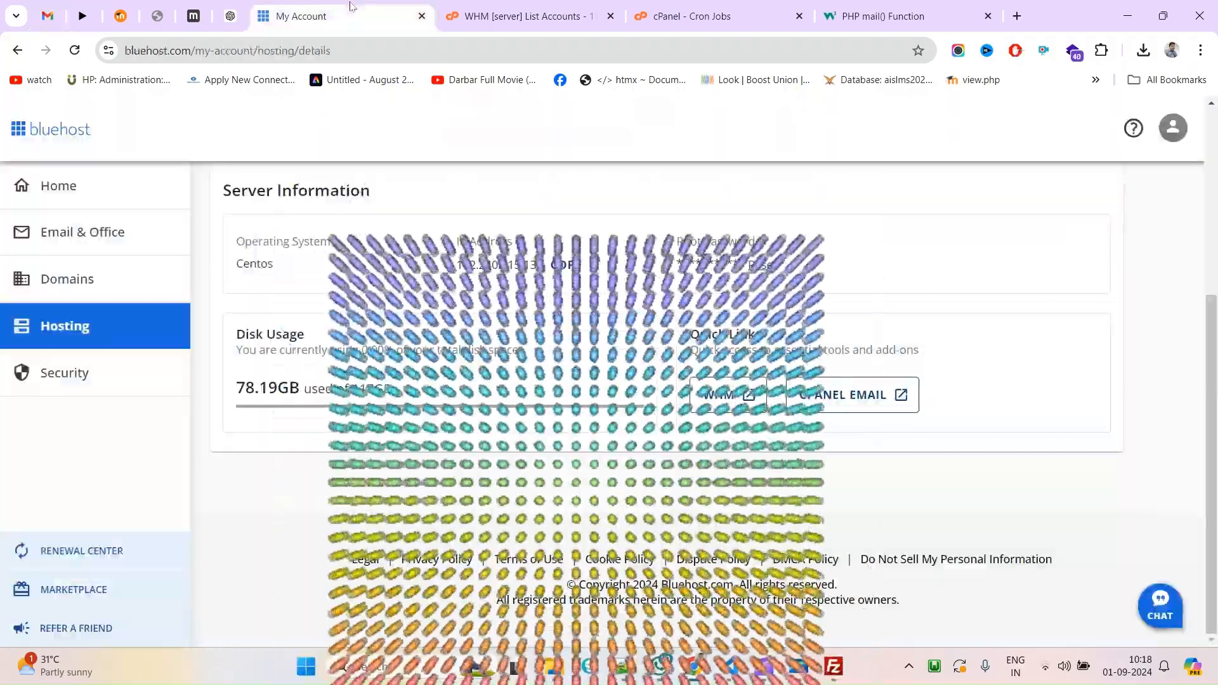
click(47, 14)
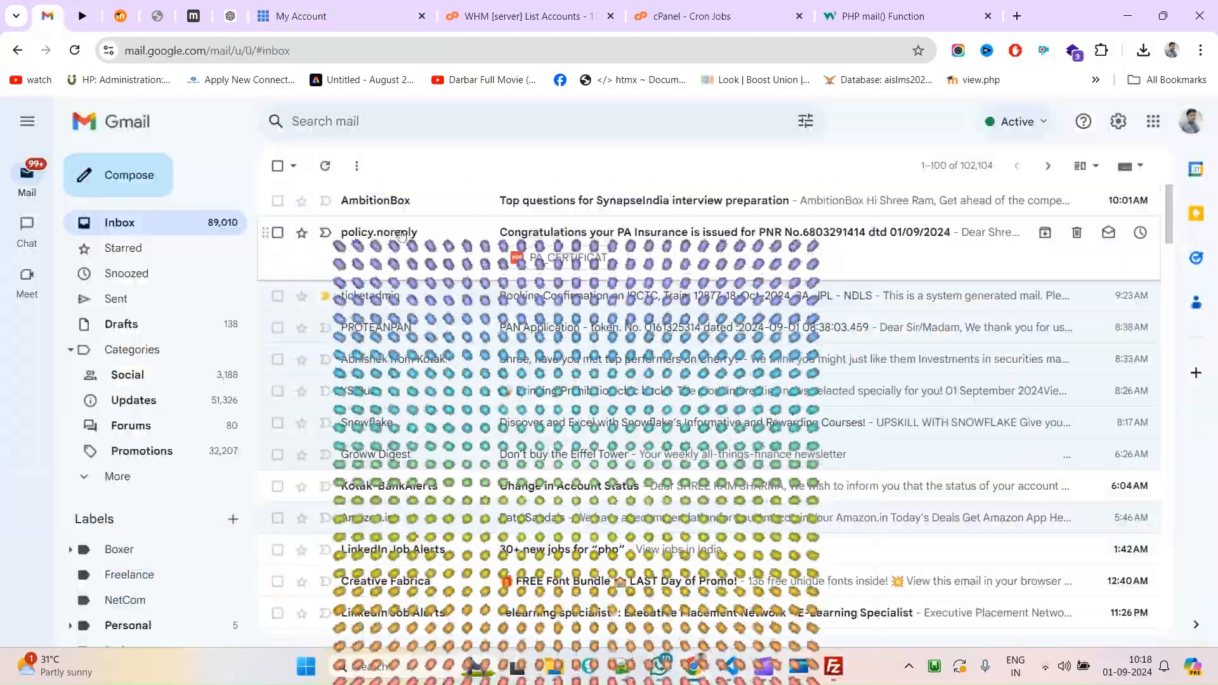
click(346, 14)
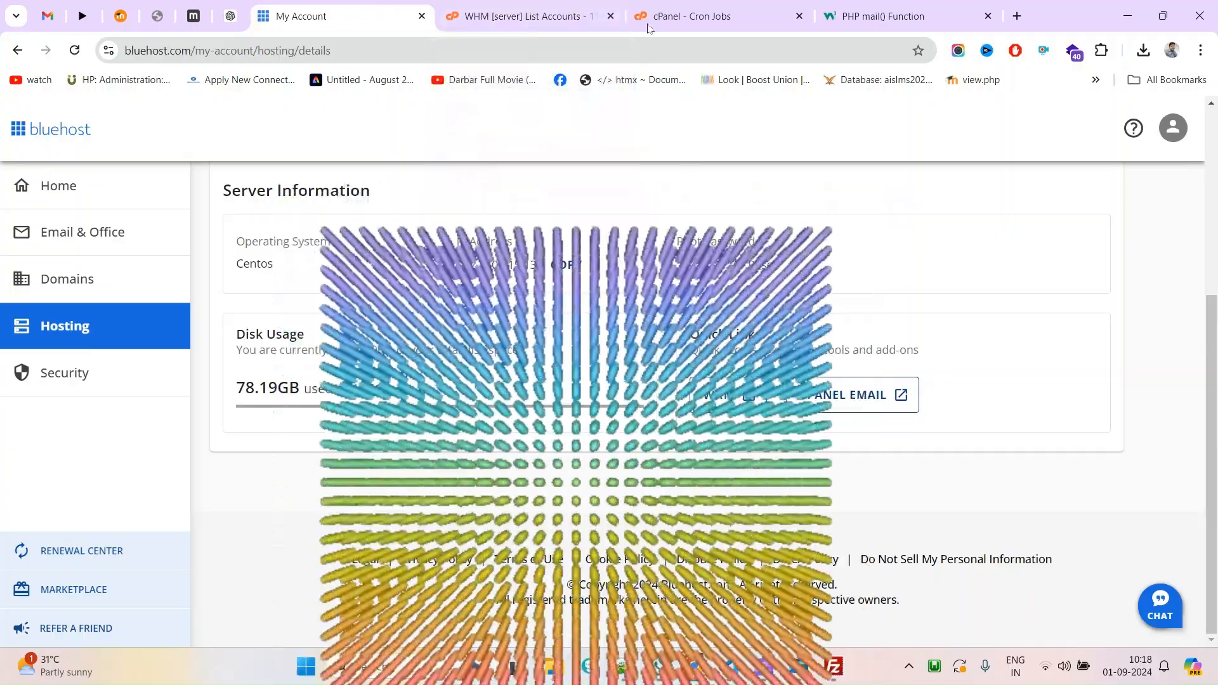
click(571, 6)
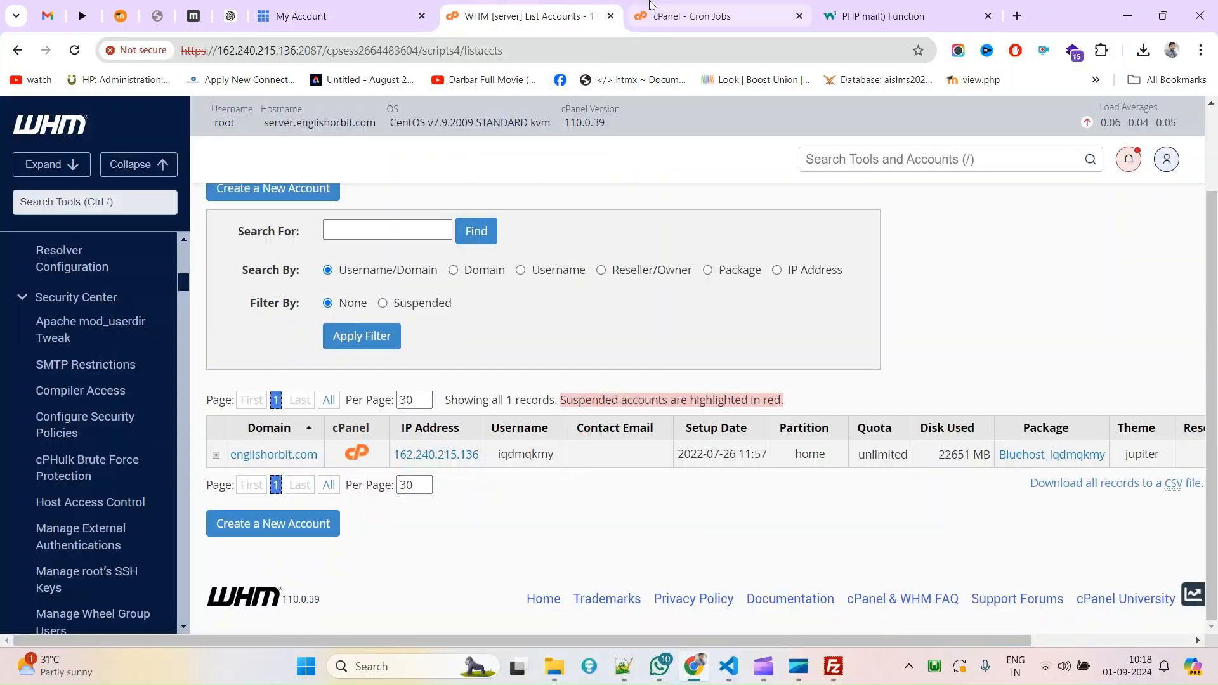
click(650, 6)
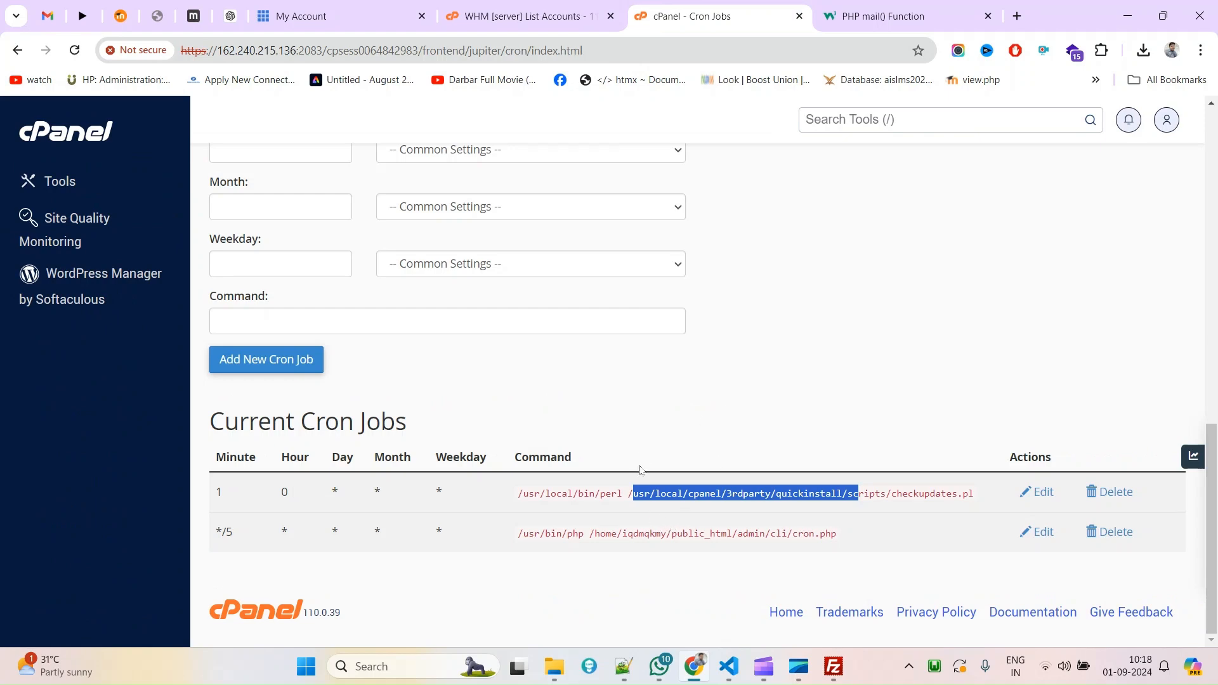
Reload the Cron Jobs page and inspect the /usr/bin/ path in the current job's command.
scroll(647, 482, up, 6)
scroll(621, 414, up, 5)
right_click(641, 205)
click(701, 270)
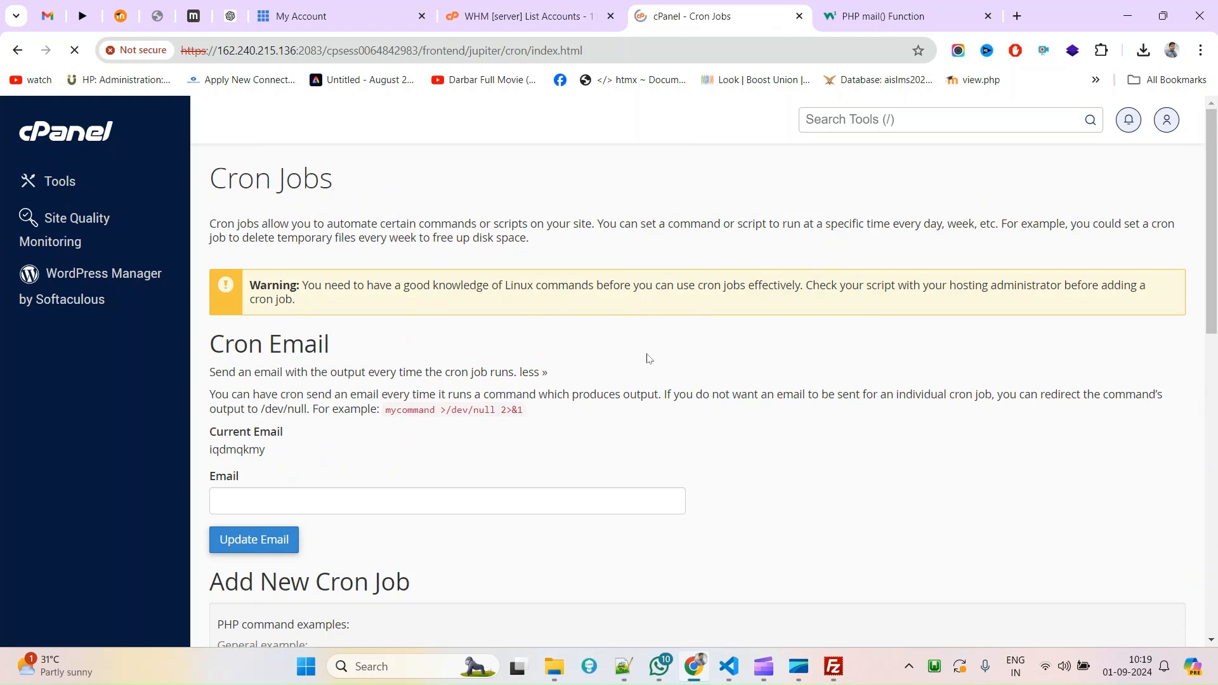
scroll(644, 359, down, 10)
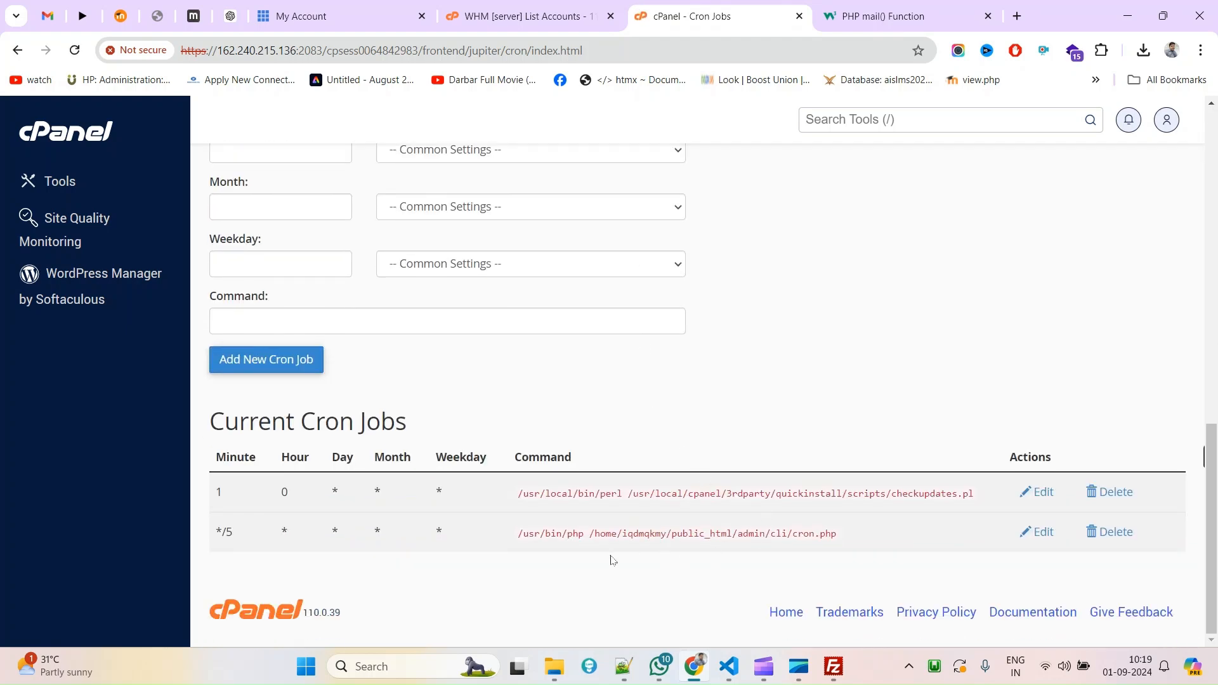
drag(518, 534, 584, 538)
click(833, 666)
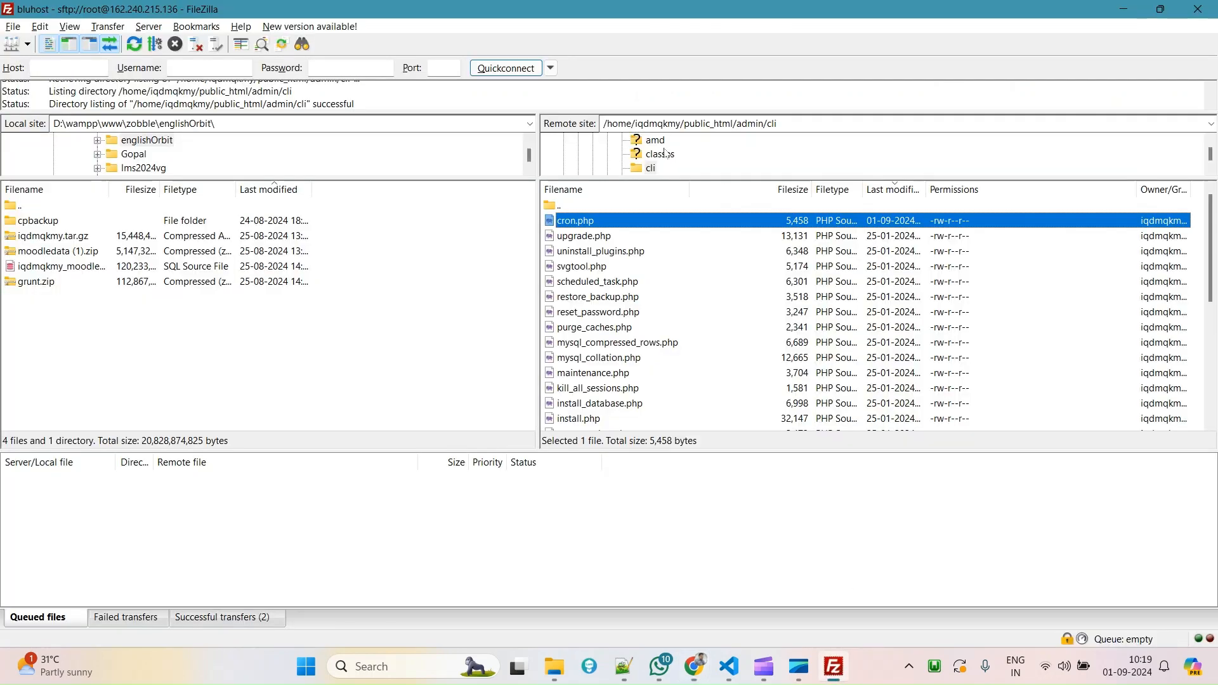
Find and select /usr/local/bin/php in cPanel's general PHP command example.
click(676, 123)
key(alt+Tab)
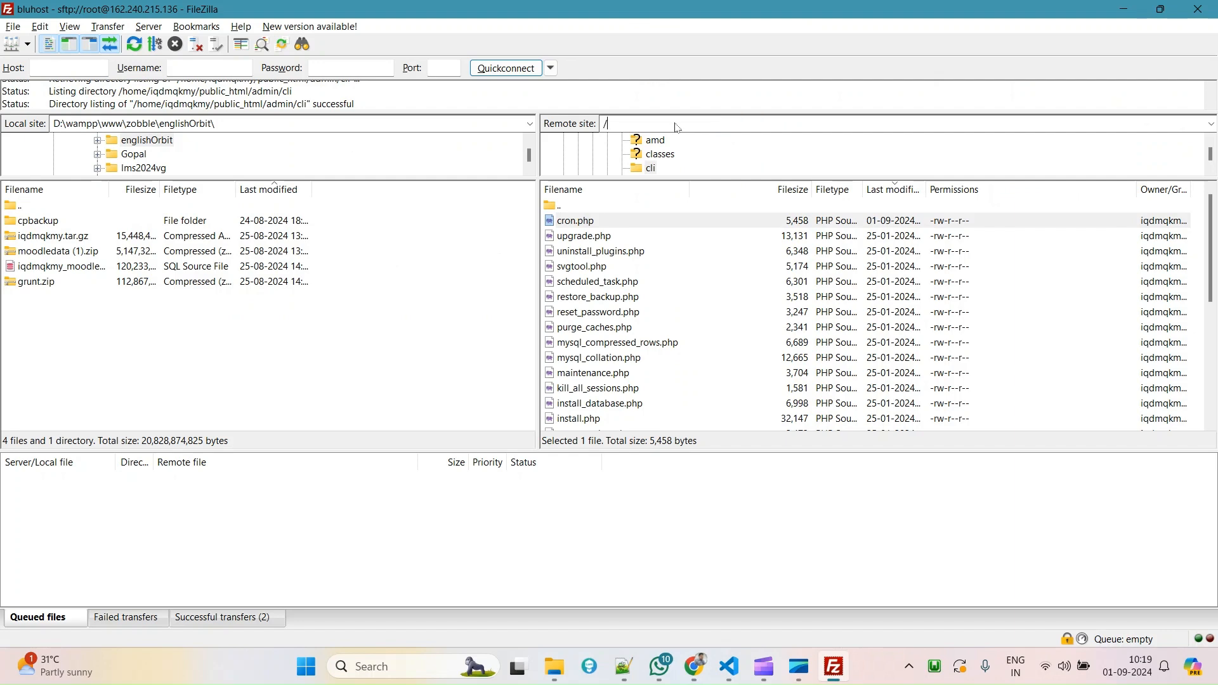
key(alt+Tab)
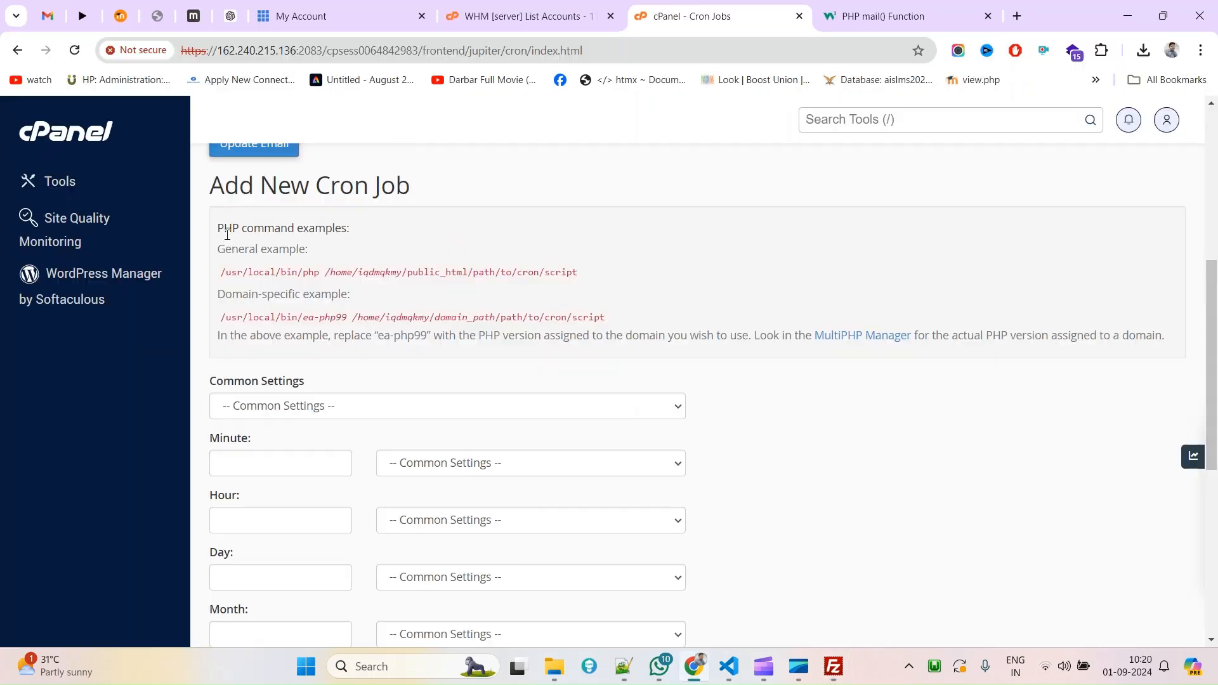
drag(218, 228, 324, 244)
drag(227, 269, 319, 270)
key(ctrl+c)
key(ctrl+f)
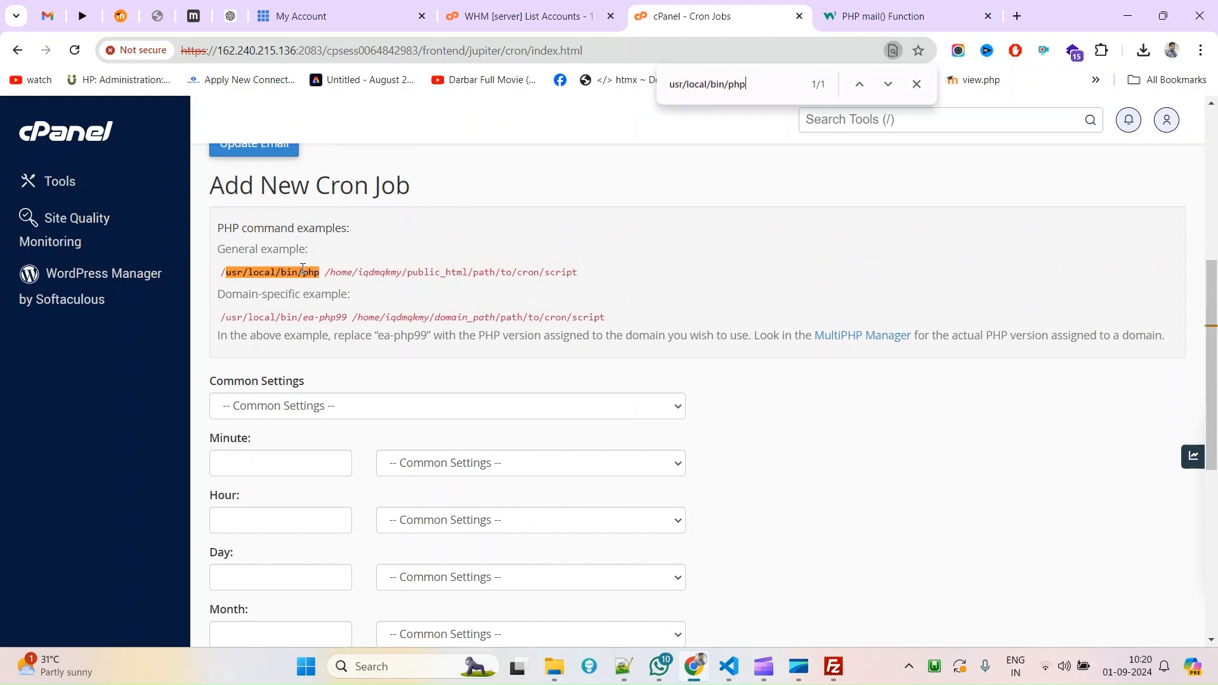
scroll(737, 361, down, 7)
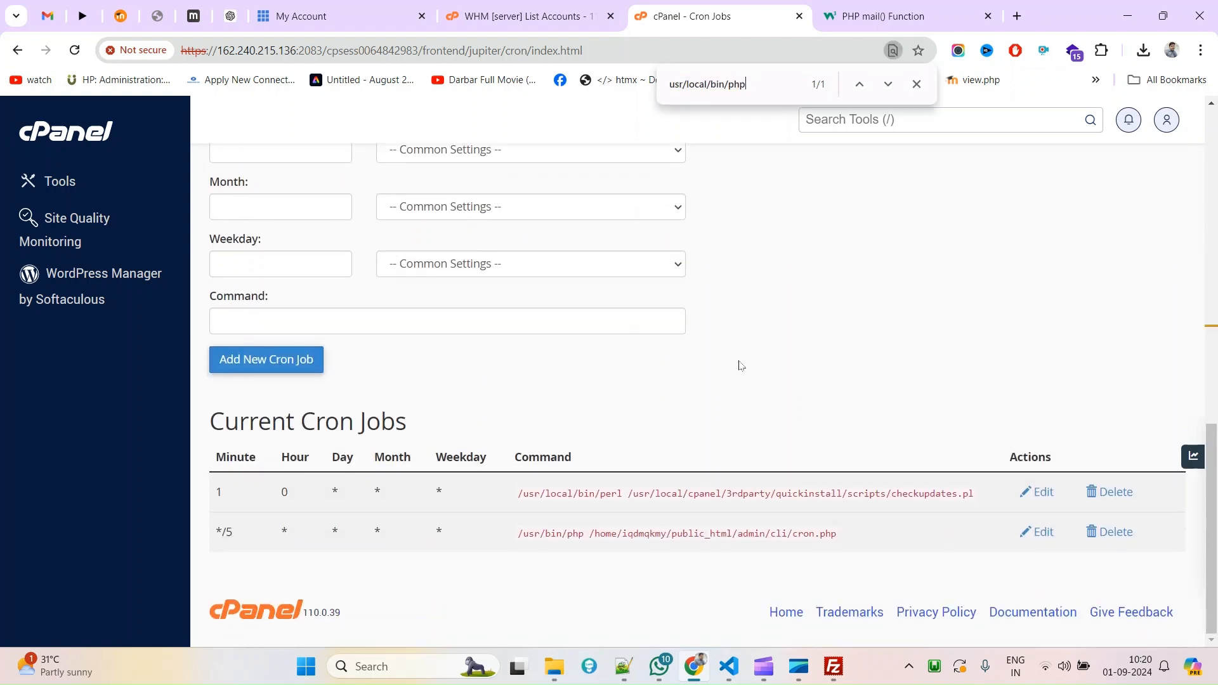
scroll(739, 366, up, 7)
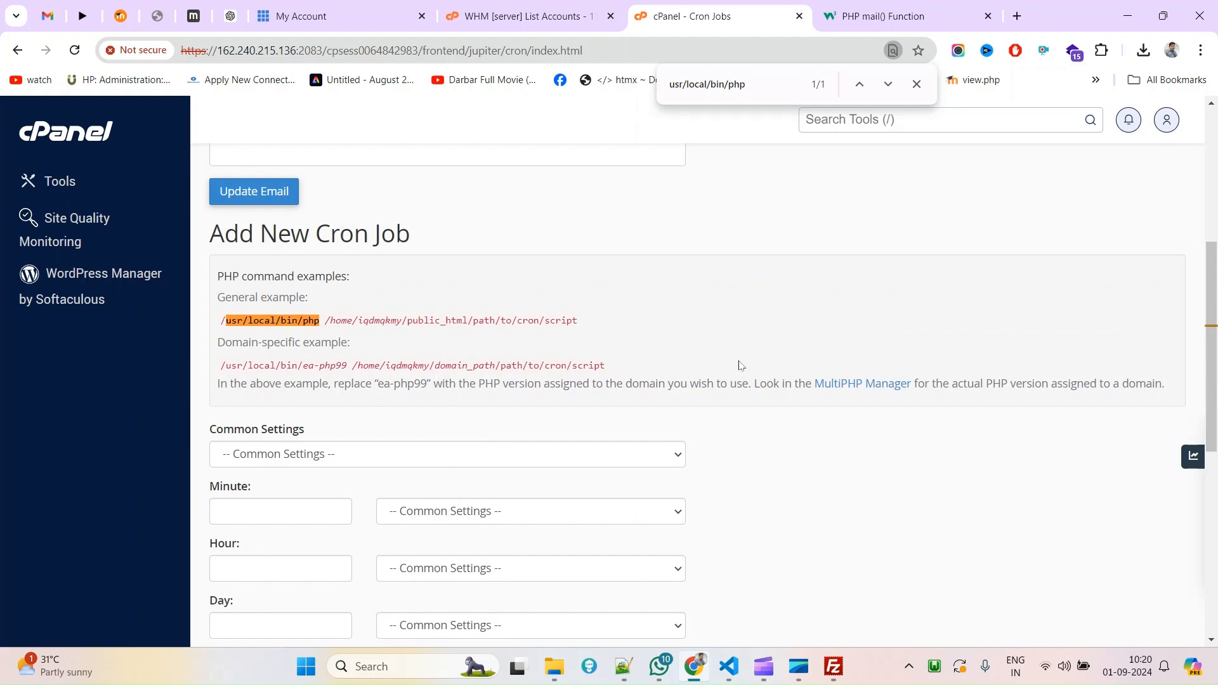
Try /usr/local/bin/php as FileZilla's remote path; the server reports no such directory.
click(835, 663)
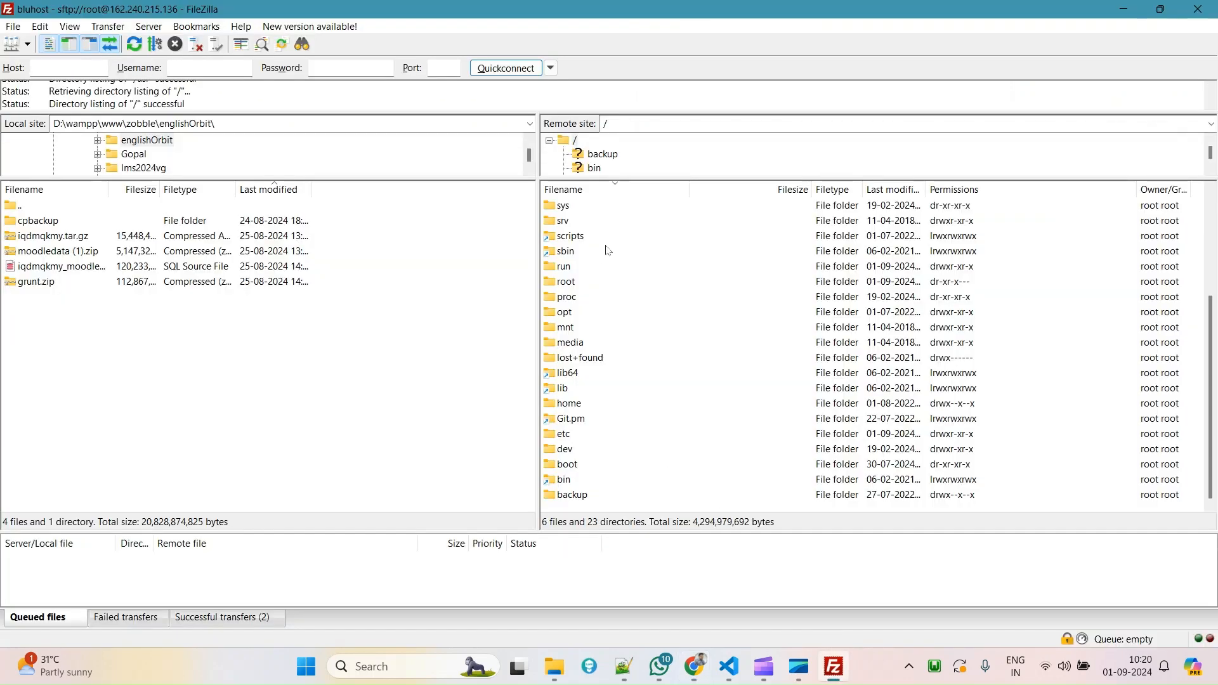
scroll(592, 257, up, 4)
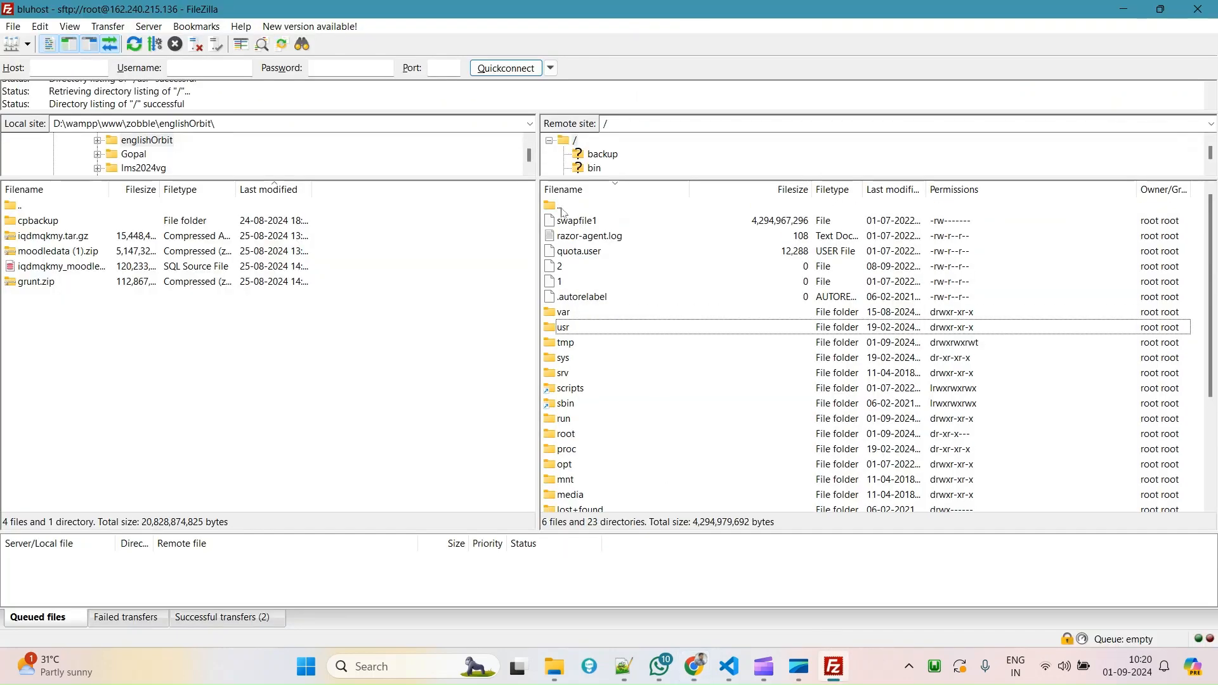
click(671, 122)
key(ctrl+v)
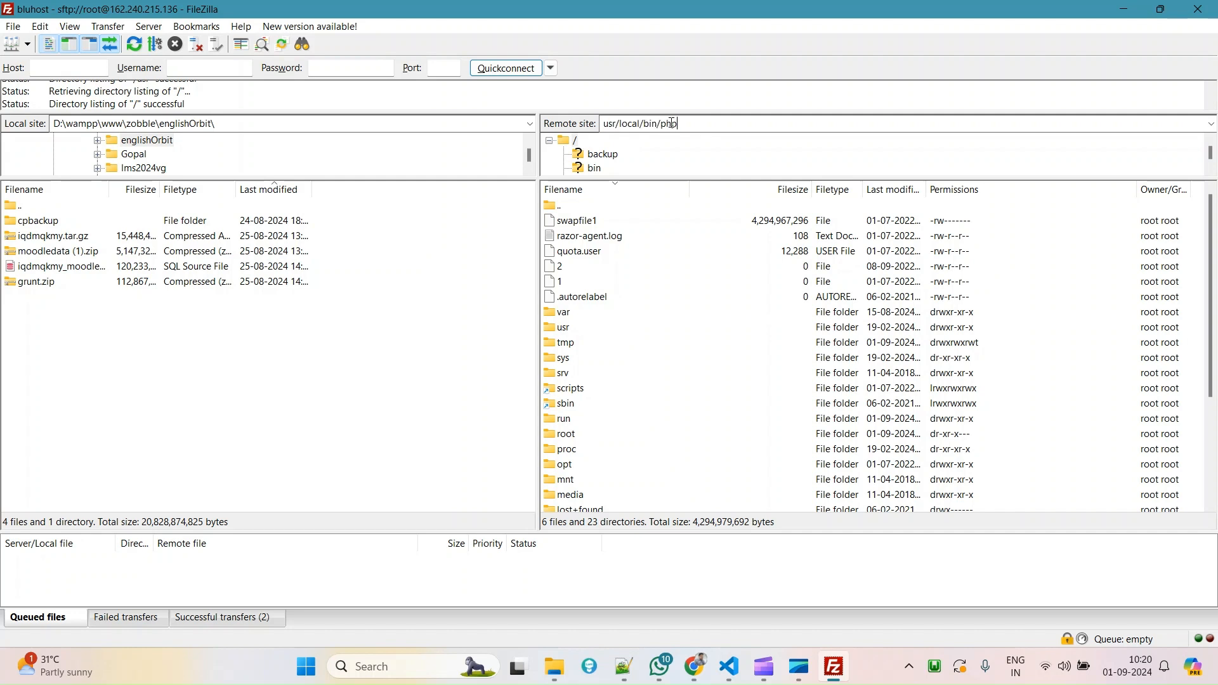
key(Return)
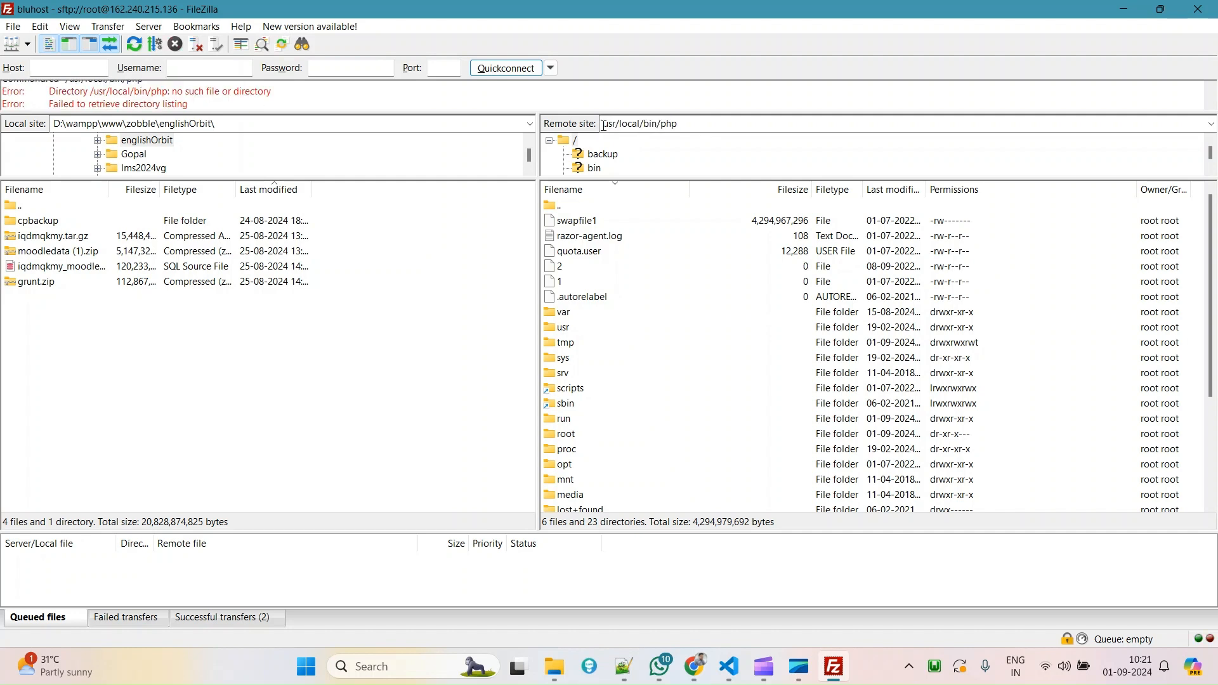
text(/)
key(Return)
Read through the General and Domain-specific PHP command examples on the Cron Jobs page.
key(alt+Tab)
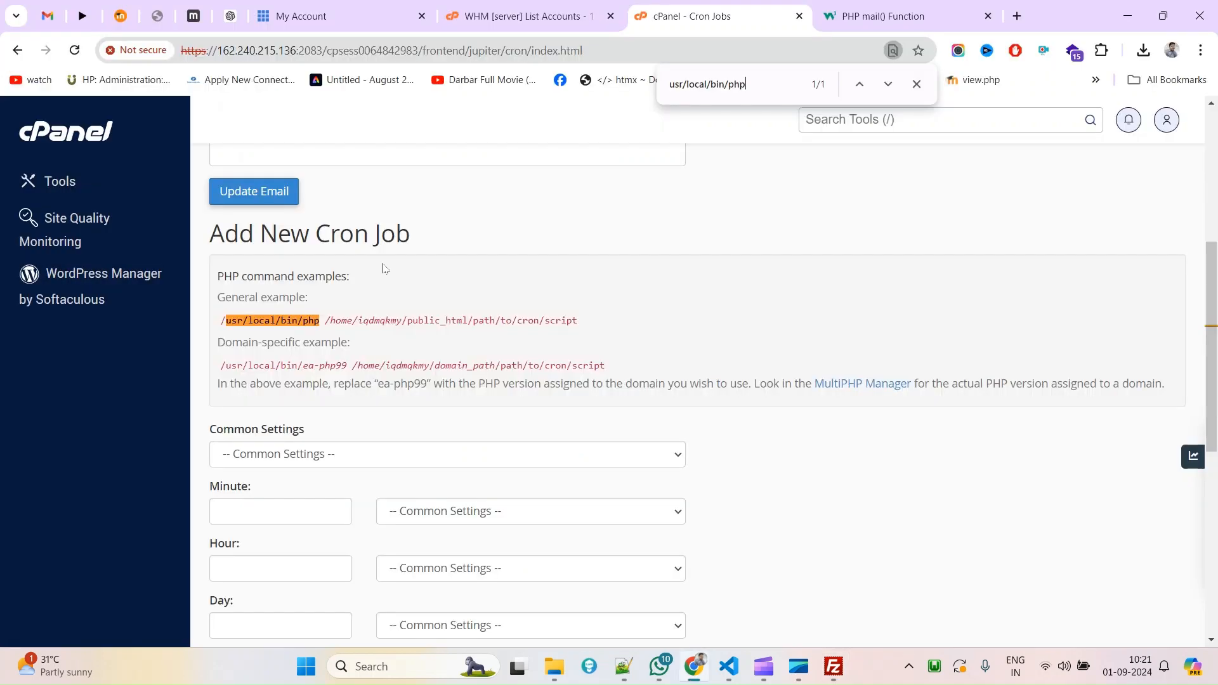
double_click(241, 301)
click(228, 368)
drag(228, 368, 347, 367)
click(375, 367)
double_click(374, 367)
drag(218, 343, 303, 349)
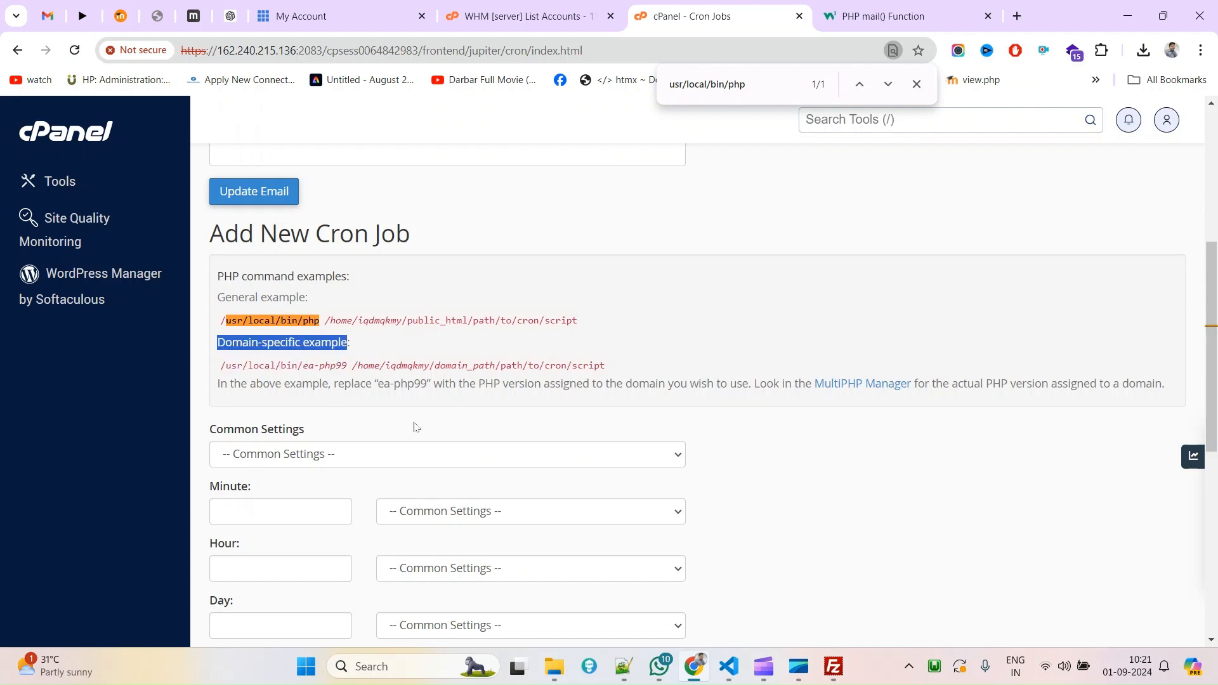
Select and copy /usr/local/bin/ea-php99 from the domain-specific example.
drag(351, 369, 611, 370)
drag(226, 367, 347, 367)
double_click(323, 368)
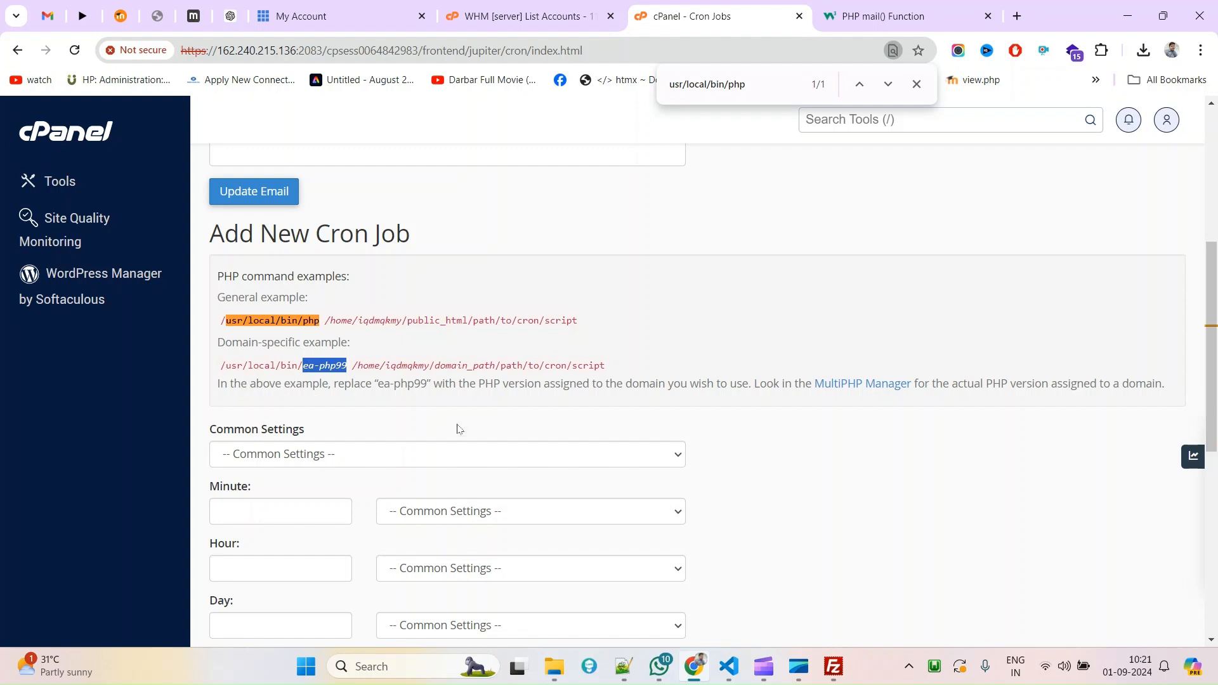
double_click(527, 387)
drag(527, 387, 555, 385)
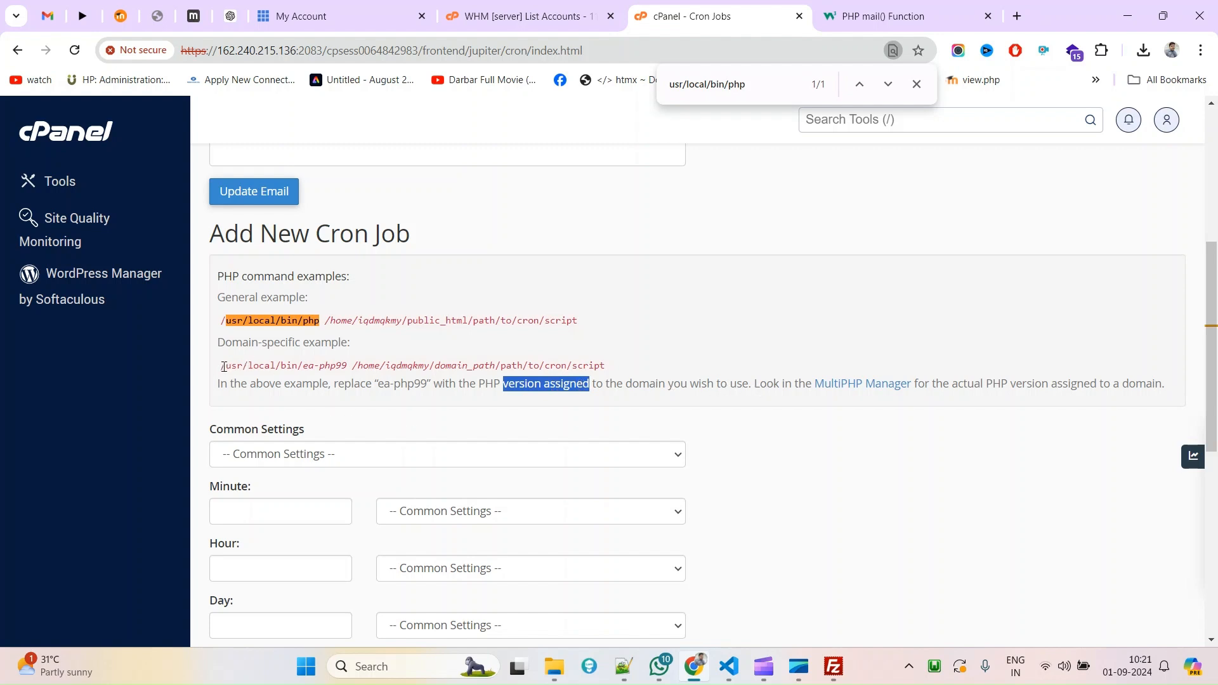
drag(221, 367, 348, 368)
right_click(340, 370)
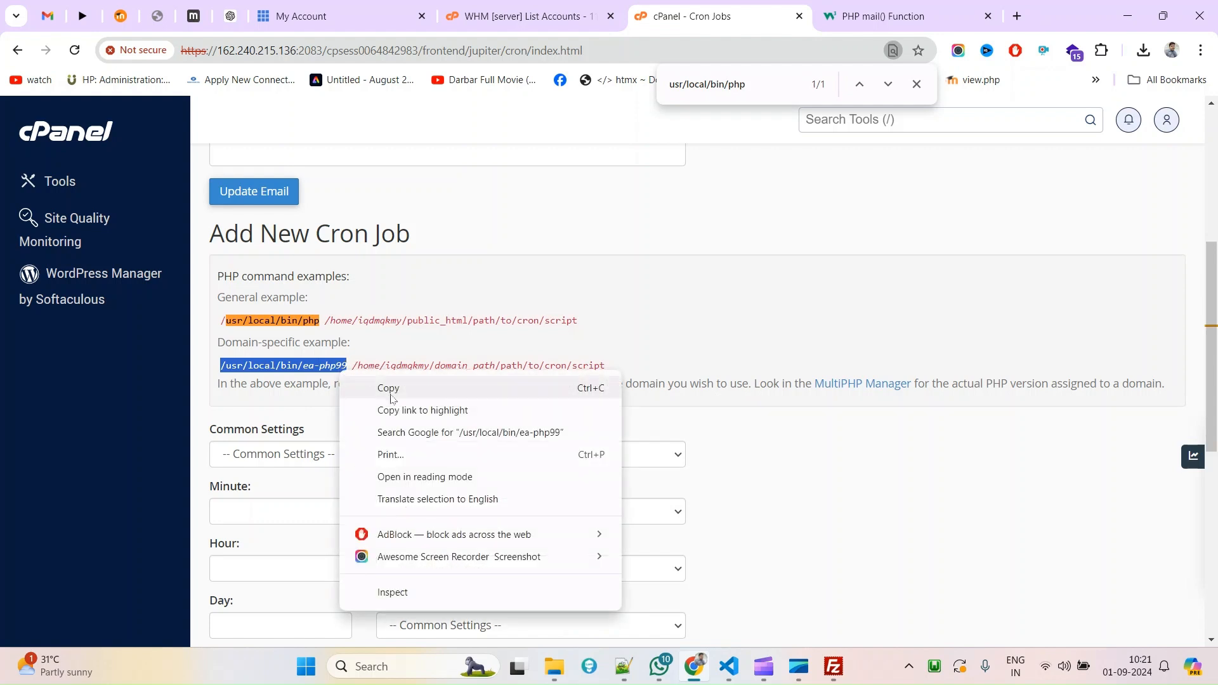
click(394, 398)
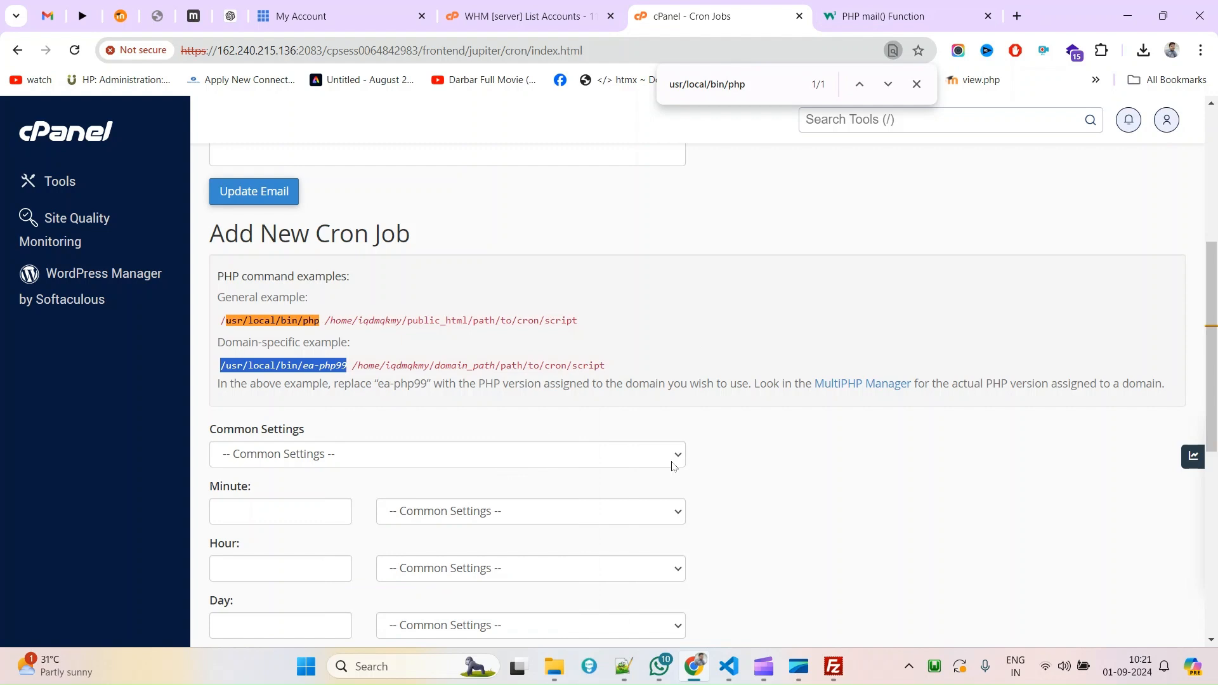
Paste /usr/local/bin/ea-php99 on a new line below the notes in Notepad++'s new 9 tab.
click(624, 666)
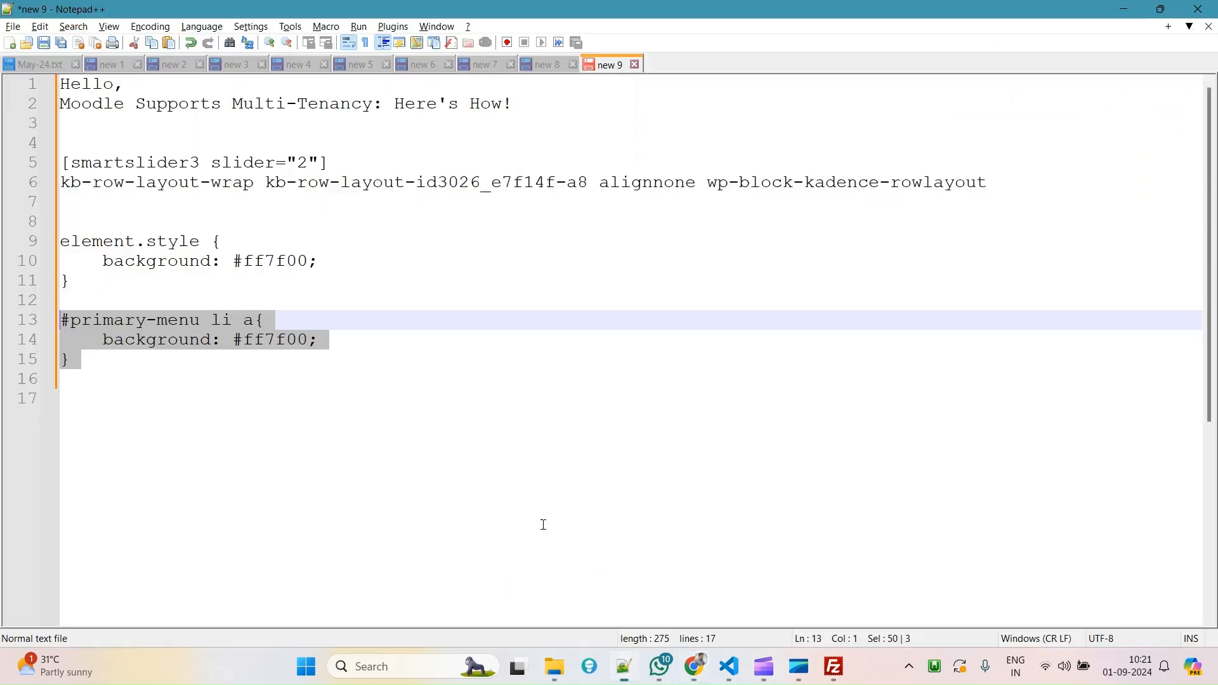
click(369, 403)
key(Return)
key(Return)
key(ctrl+v)
key(Return)
key(Return)
key(alt+Tab)
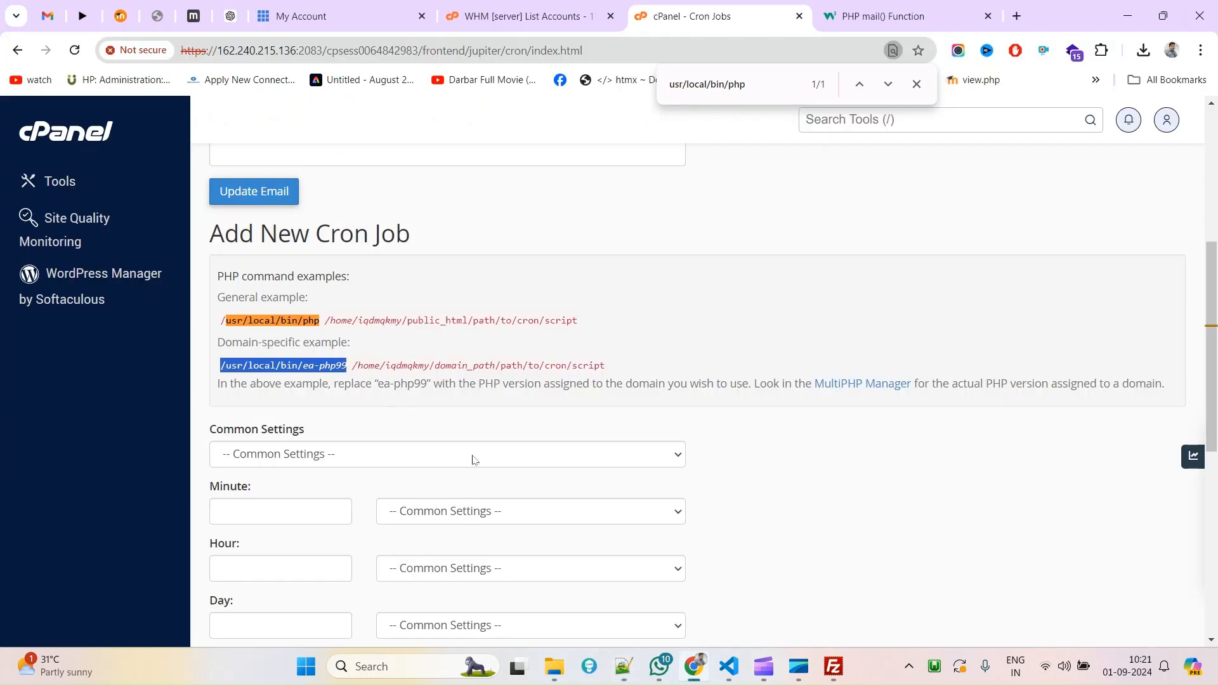
key(alt+Tab)
drag(285, 438, 311, 438)
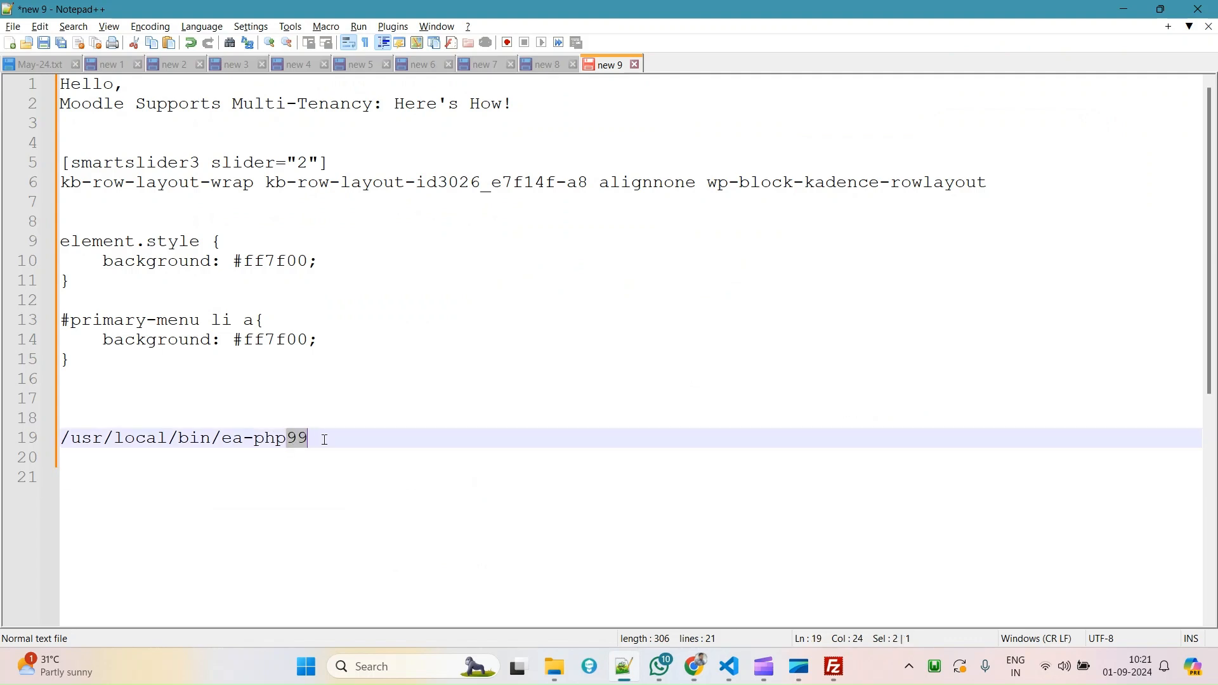
key(alt+Tab)
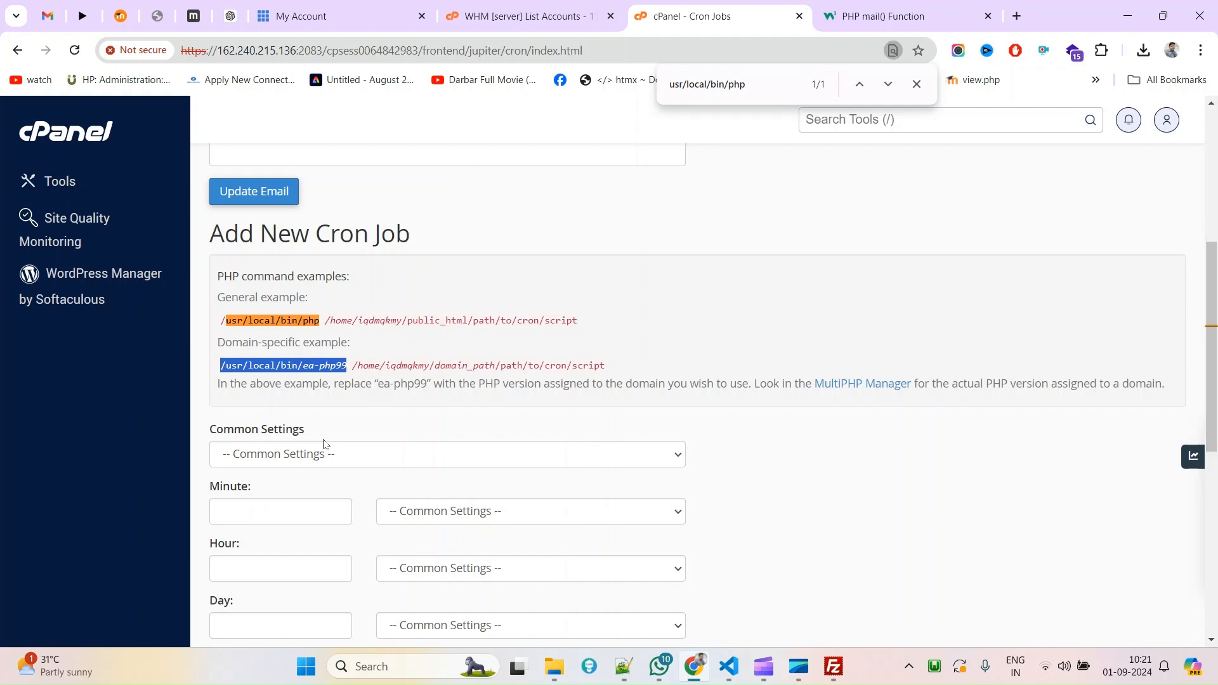
key(alt+Tab)
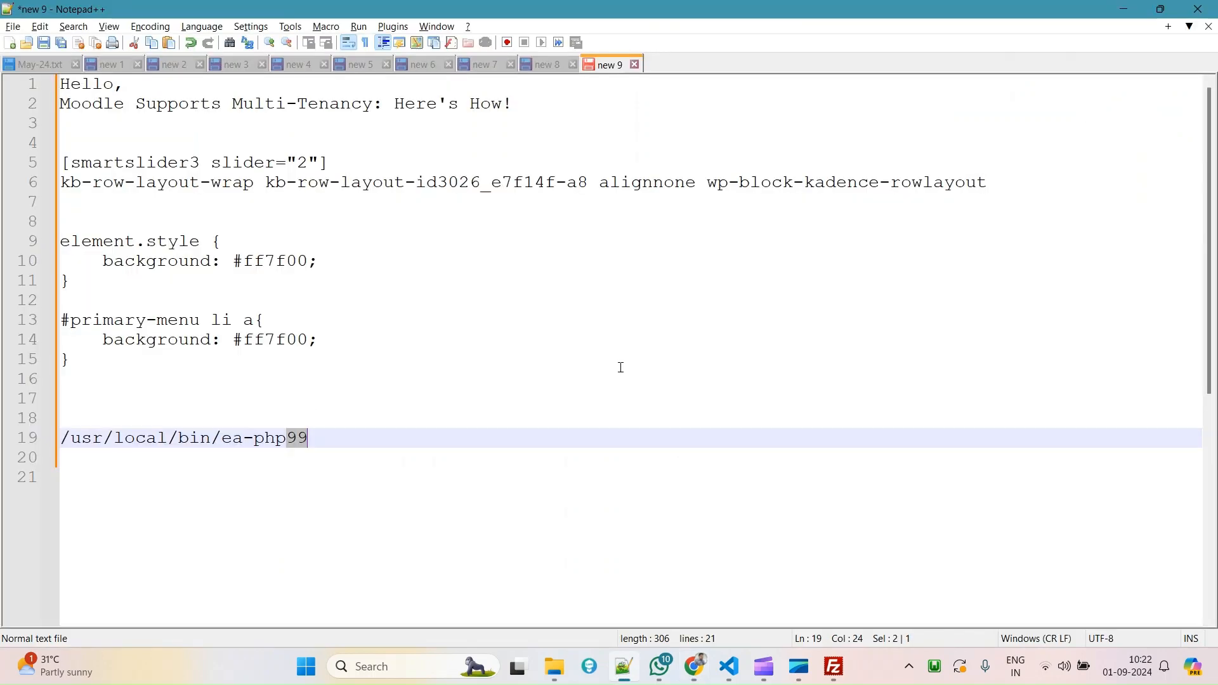
click(833, 668)
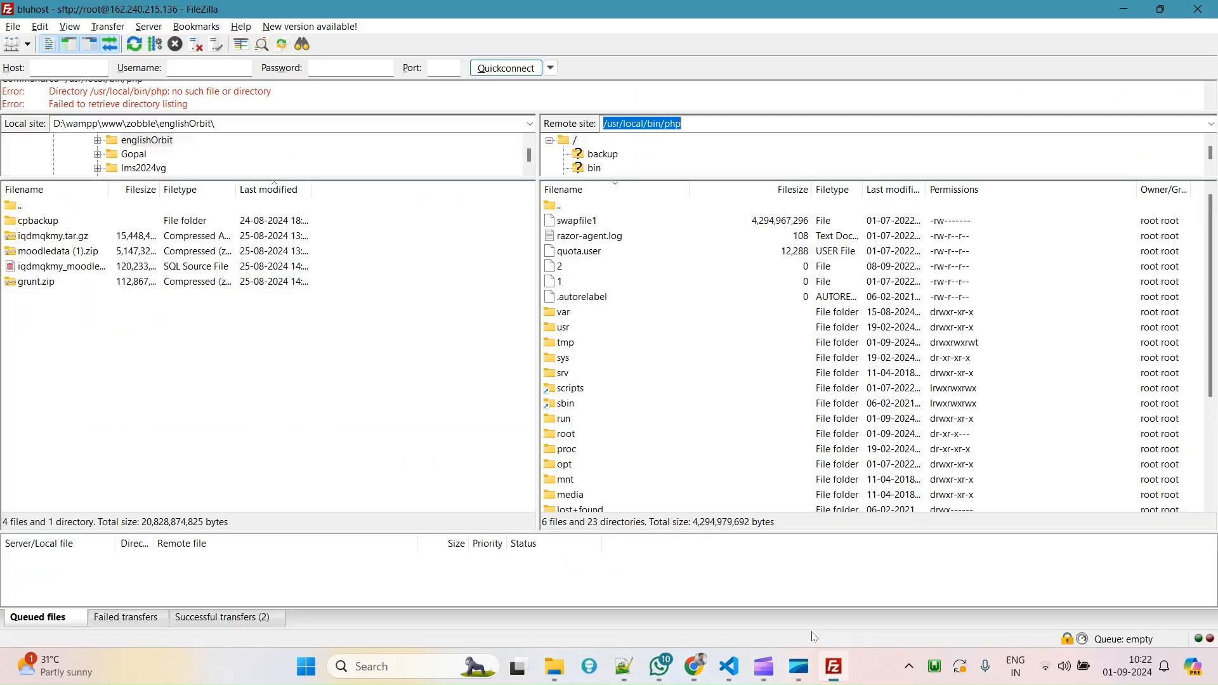
Browse FileZilla's remote pane from the server root through usr and local into bin.
double_click(563, 209)
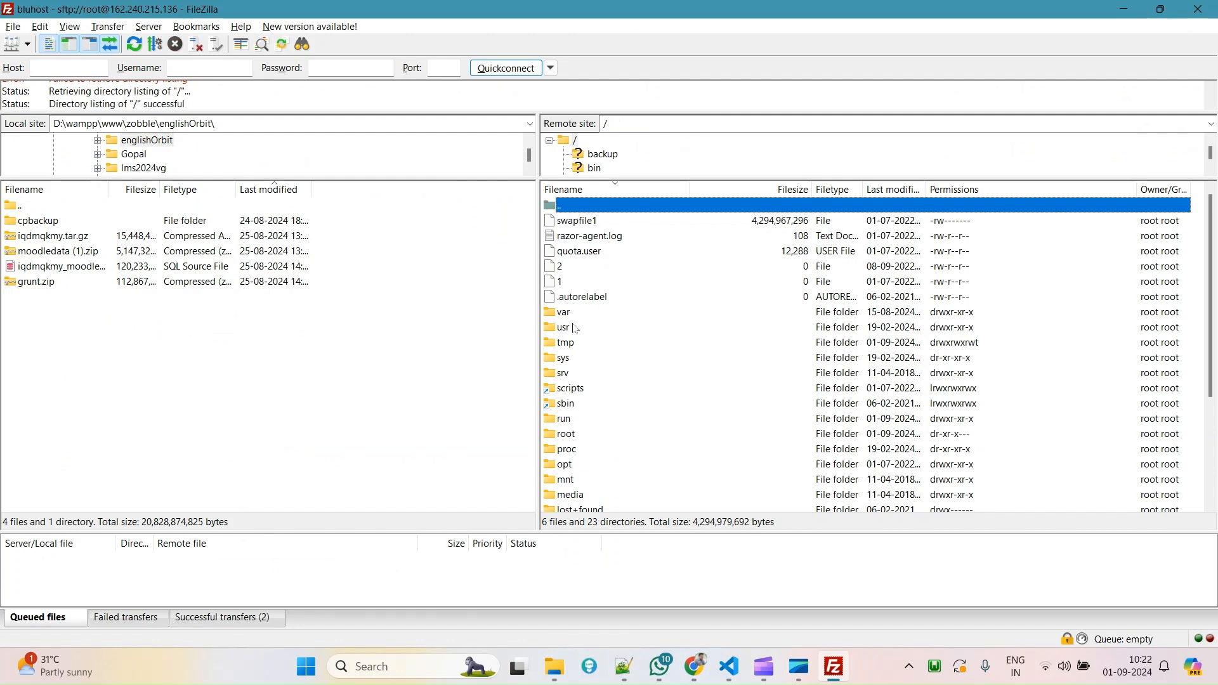
double_click(548, 329)
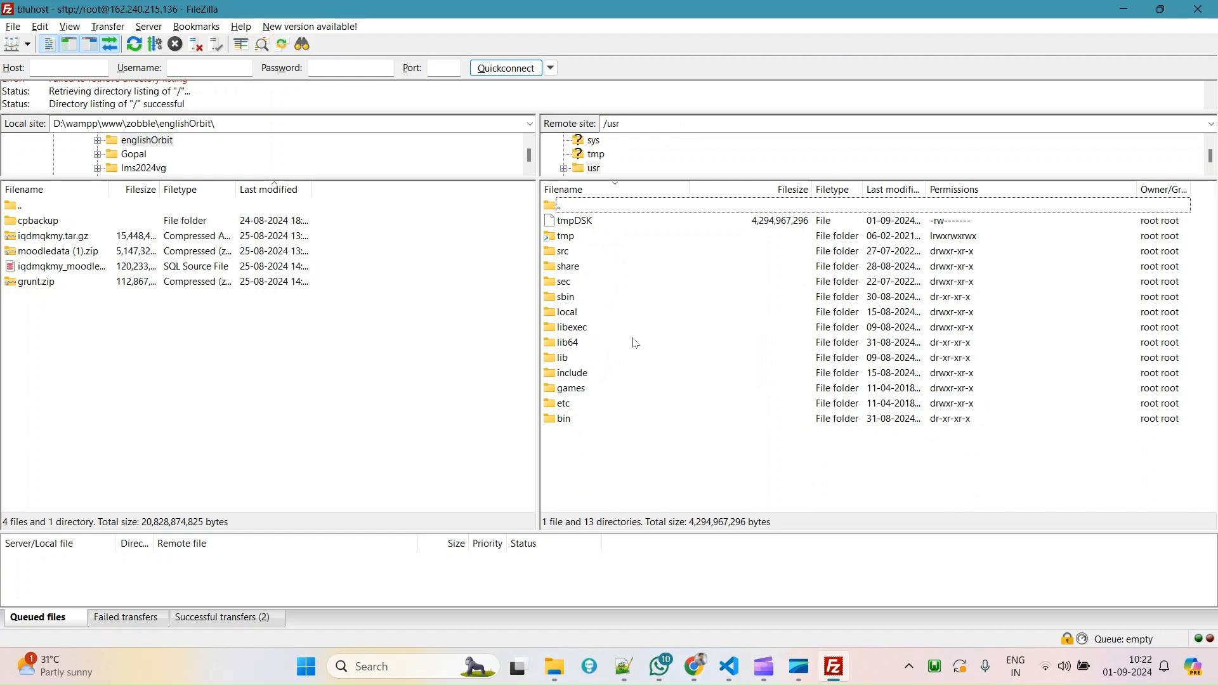
key(alt+Tab)
key(alt+Tab)
double_click(554, 316)
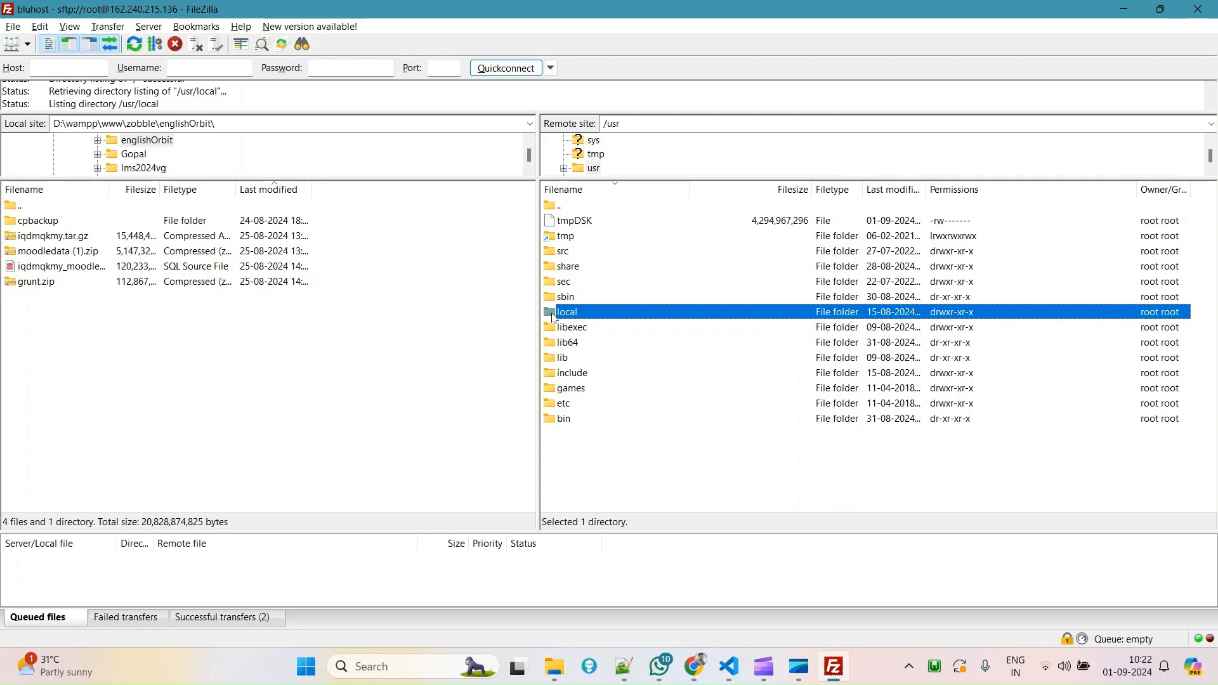
key(alt+Tab)
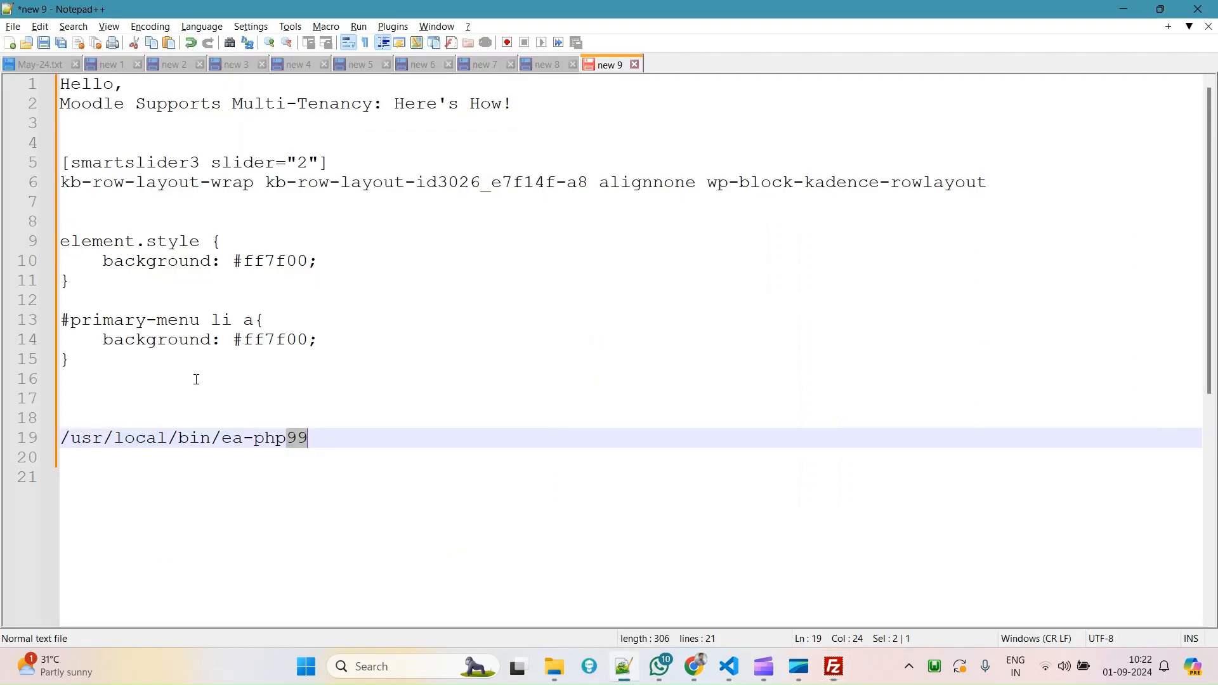
key(alt+Tab)
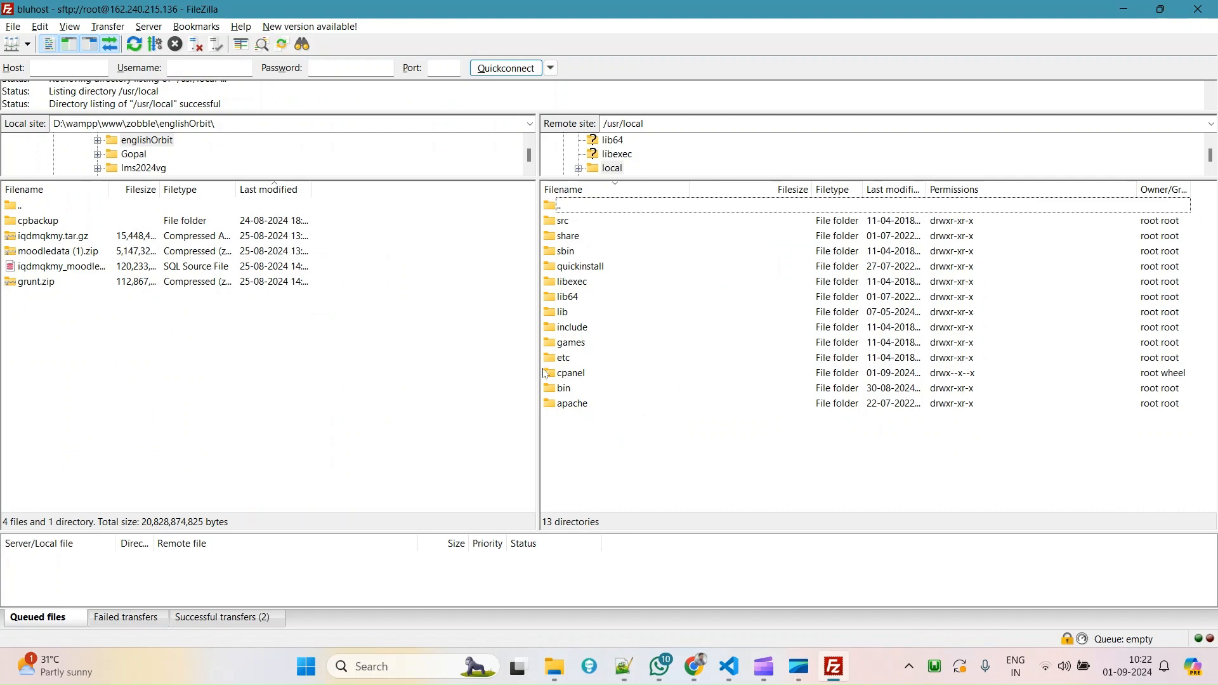
double_click(549, 392)
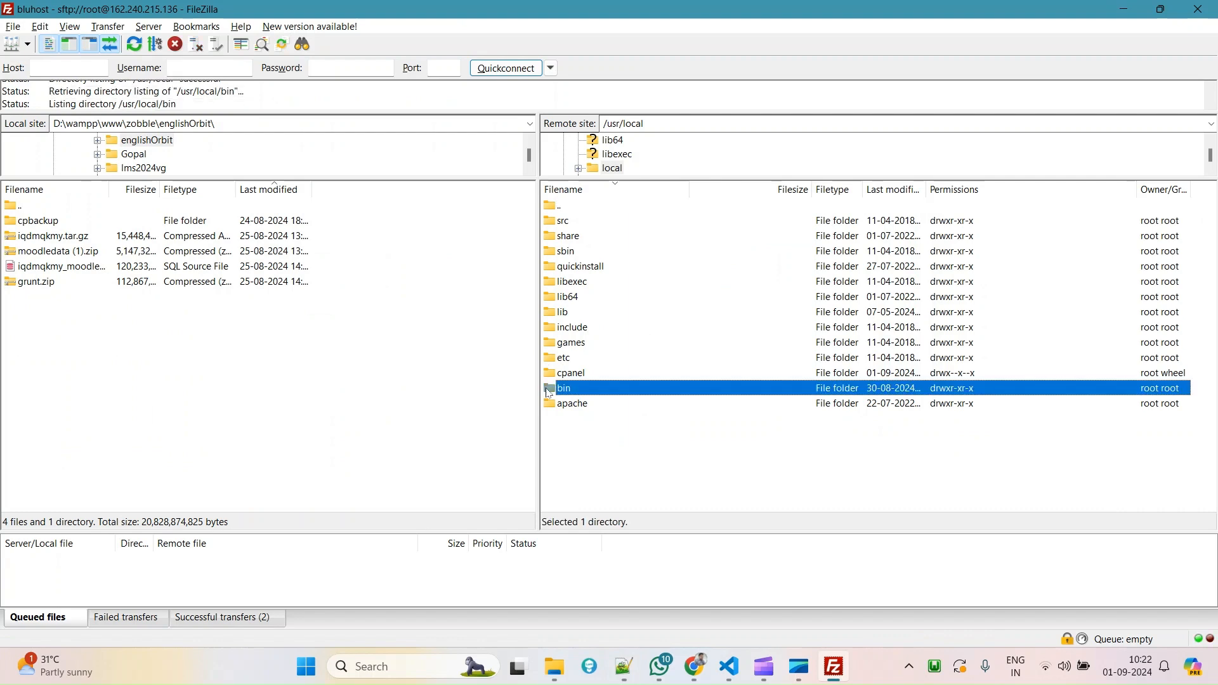
Scroll to the ea-php81, ea-php80, ea-php74 and ea-php73 folders and compare them with the ea-php99 note.
scroll(706, 388, down, 3)
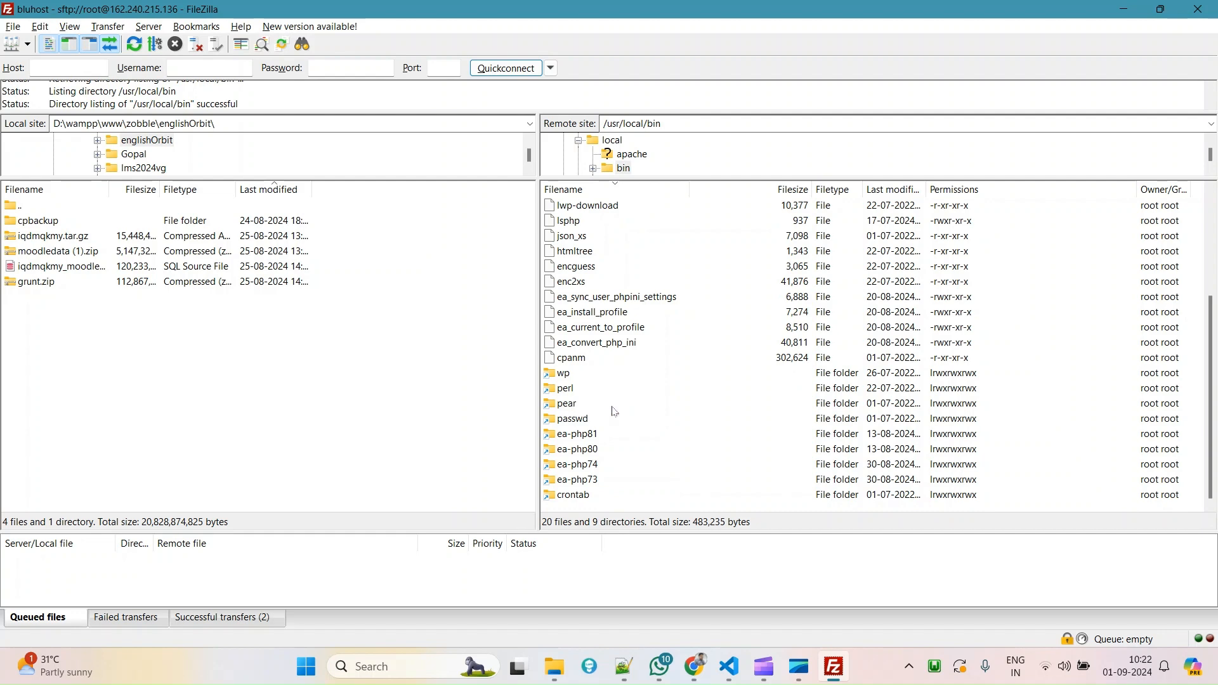
click(640, 402)
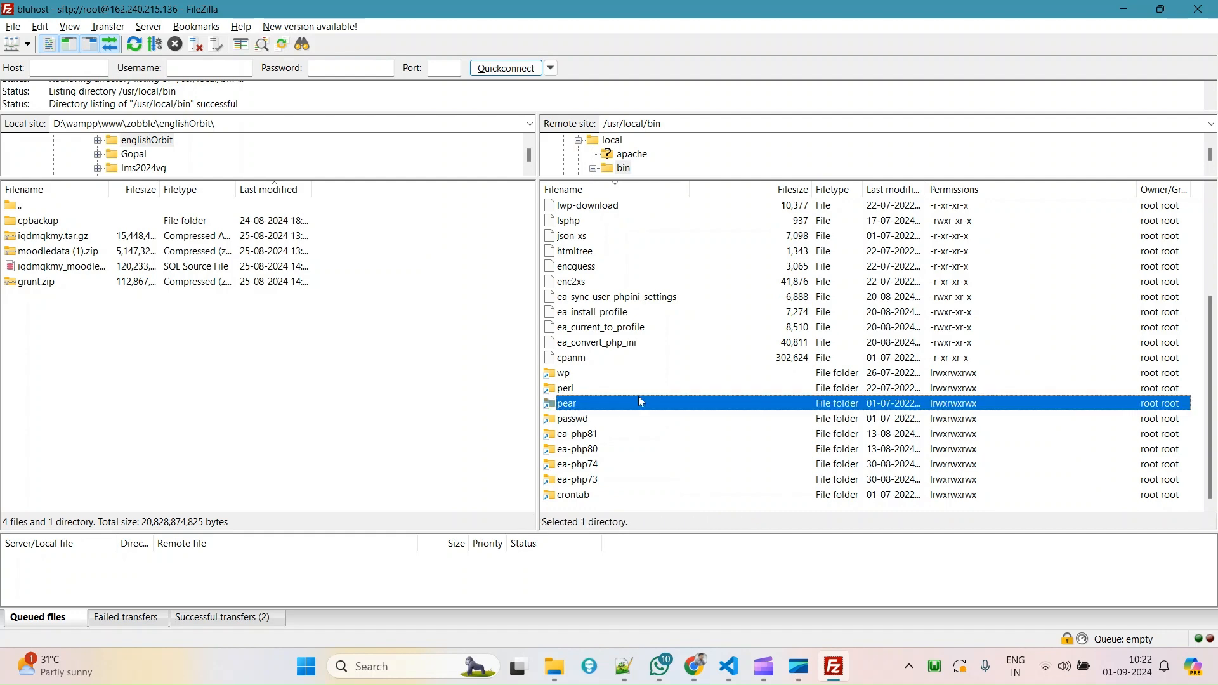
click(588, 435)
key(alt+Tab)
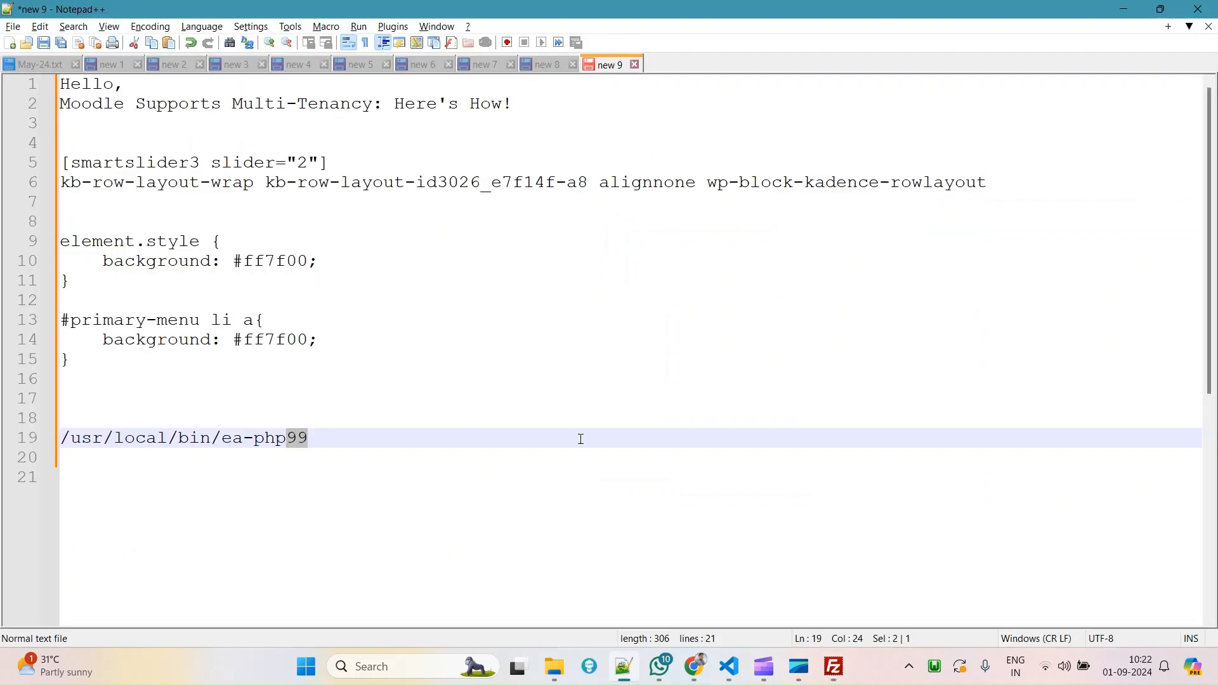
key(alt+Tab)
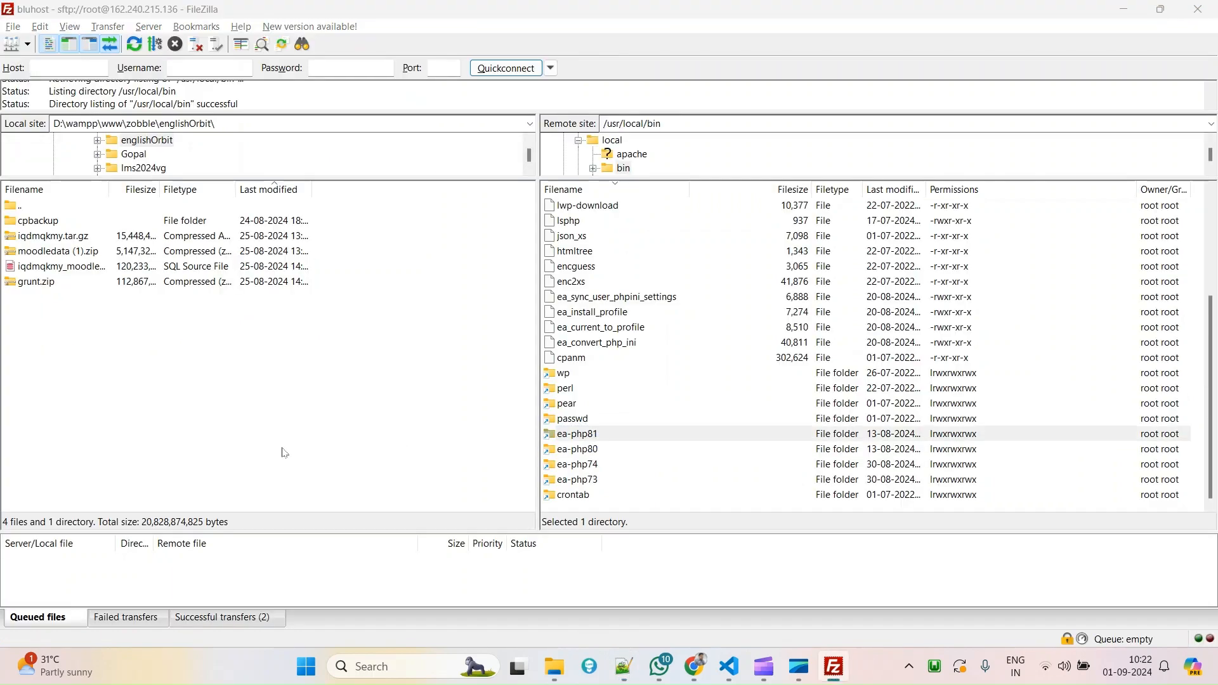
key(alt+Tab)
drag(222, 437, 309, 438)
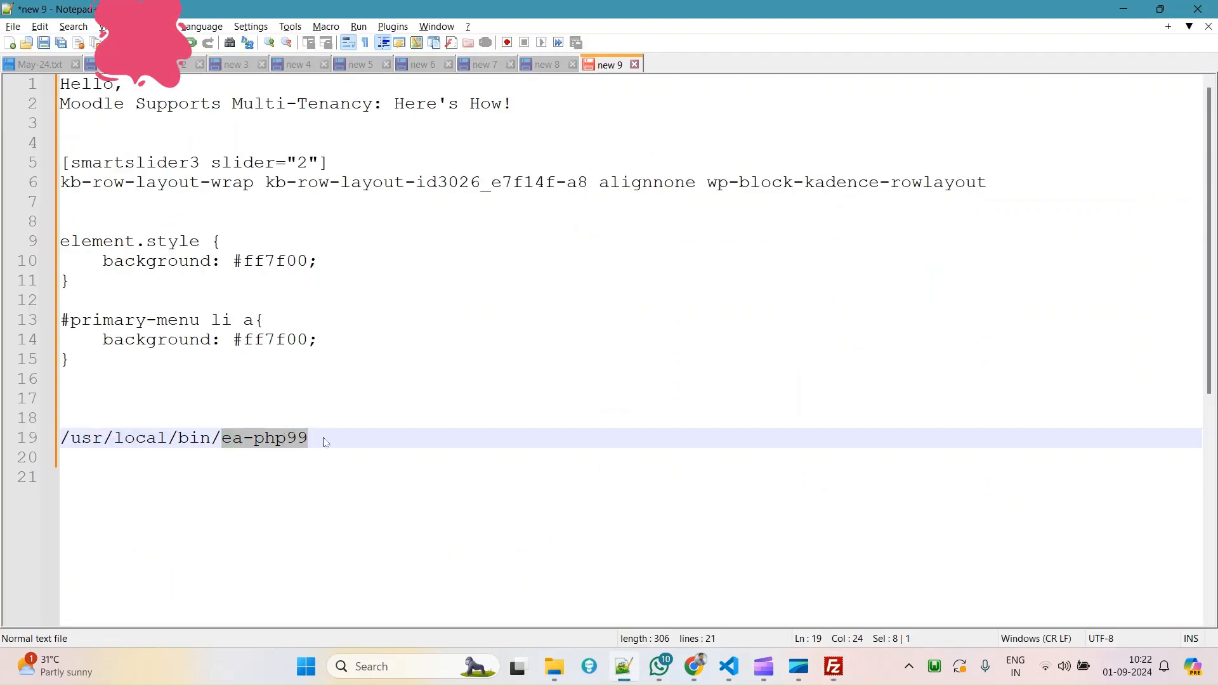
key(alt+Tab)
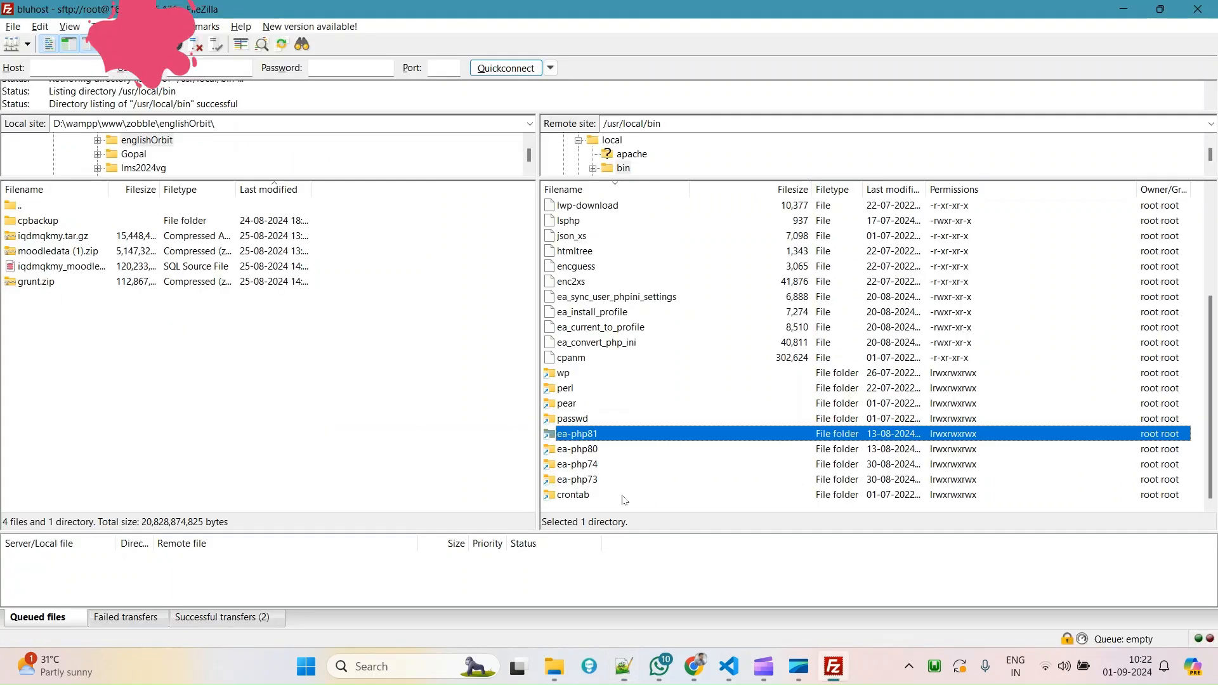
Load the Moodle site address in a new browser tab.
click(700, 672)
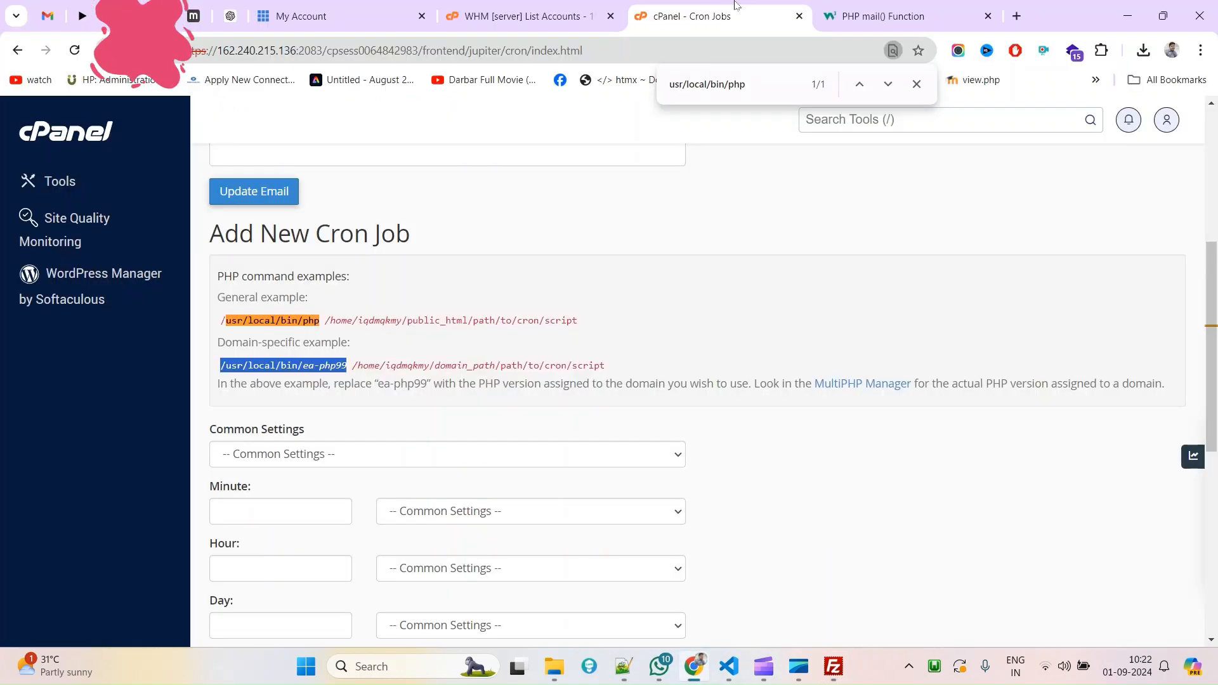
click(1016, 16)
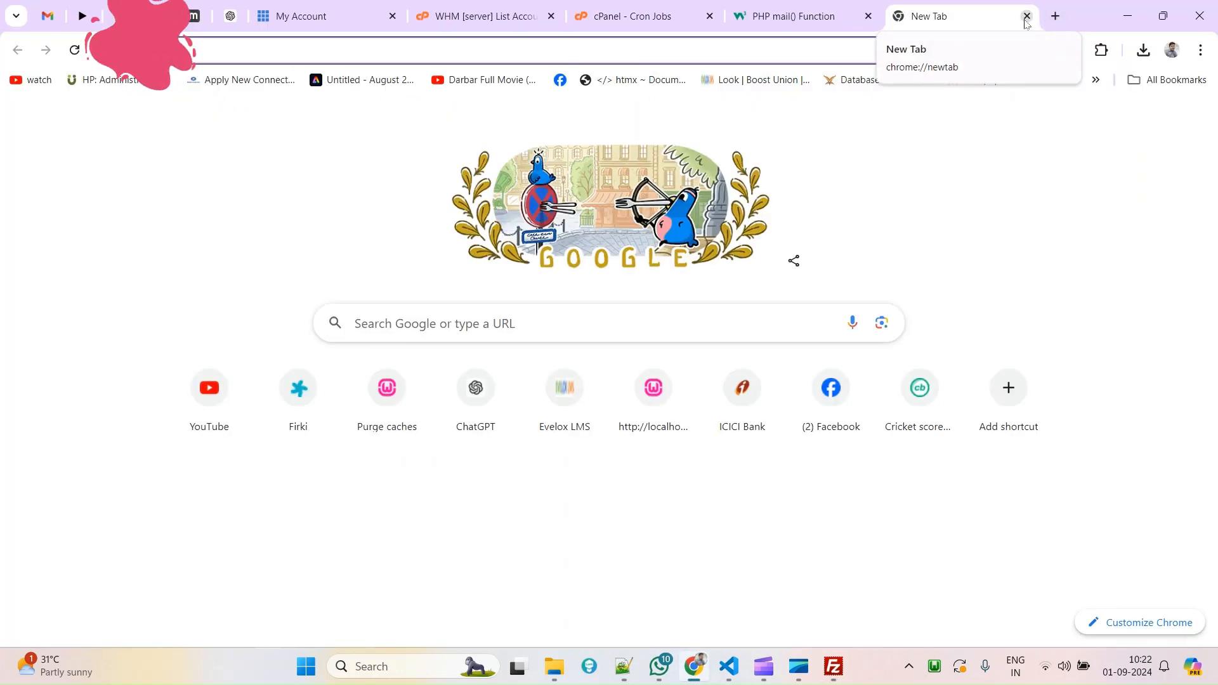
text(en)
key(Return)
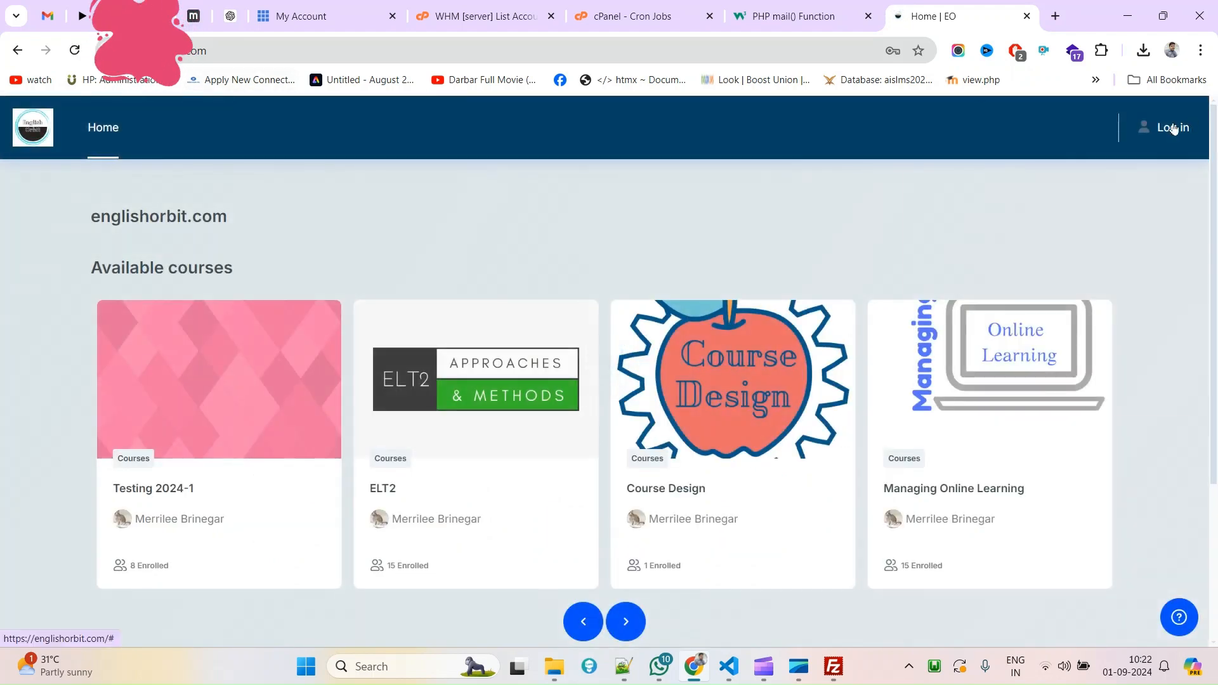
Sign in as administrator and view the Server Environment checks showing PHP 8.0.30.
click(1171, 127)
click(1068, 379)
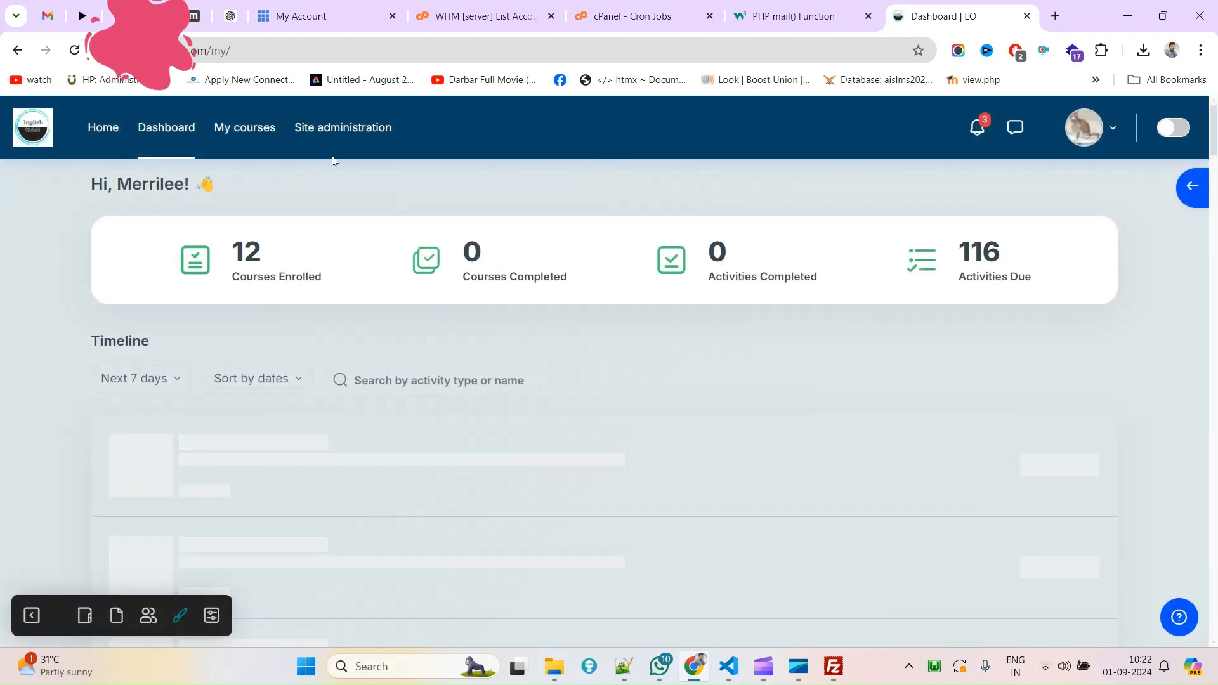
click(331, 140)
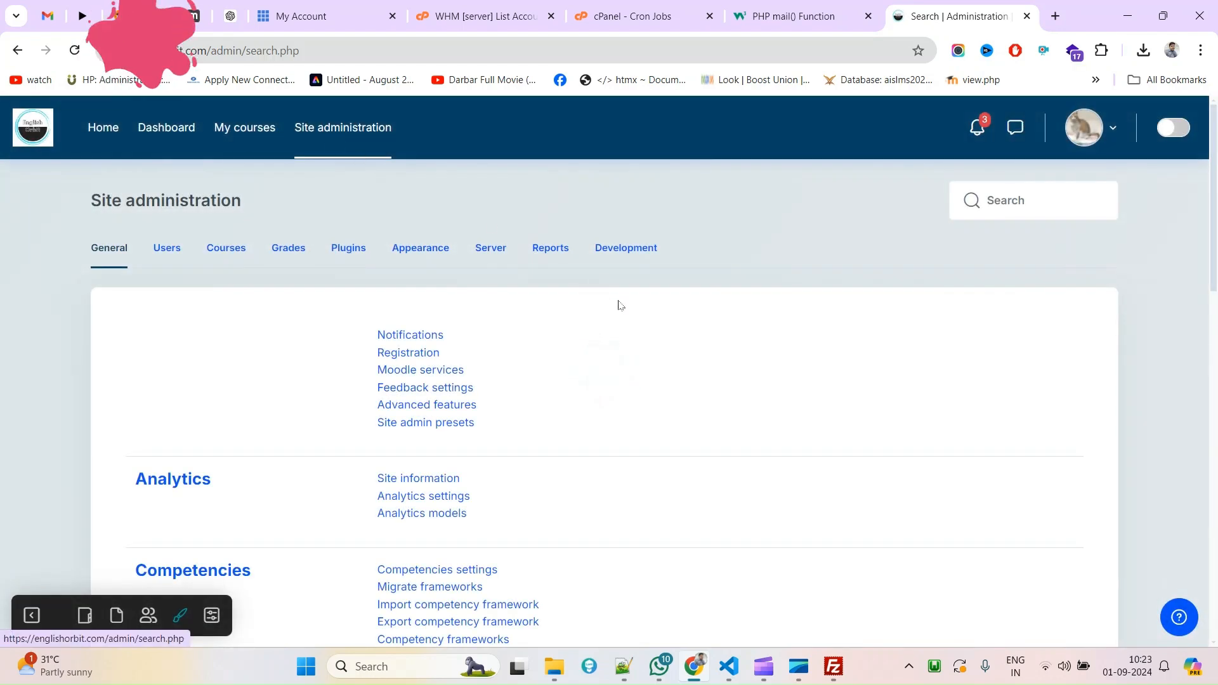
click(491, 248)
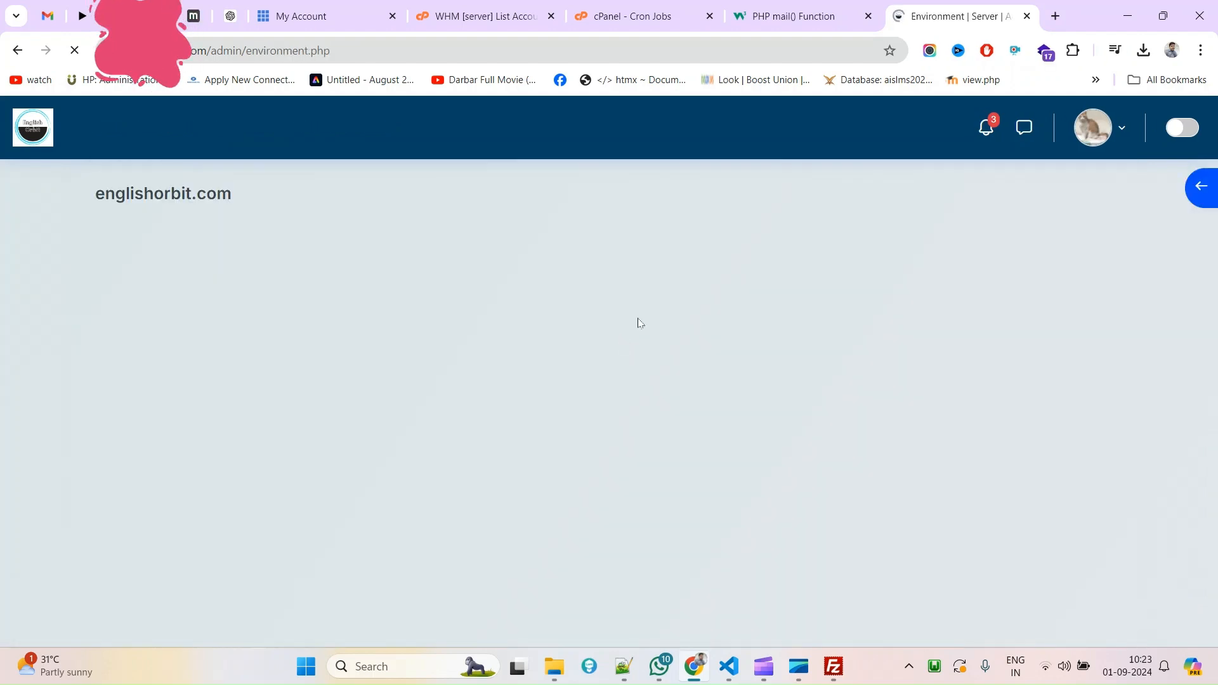
scroll(199, 306, down, 3)
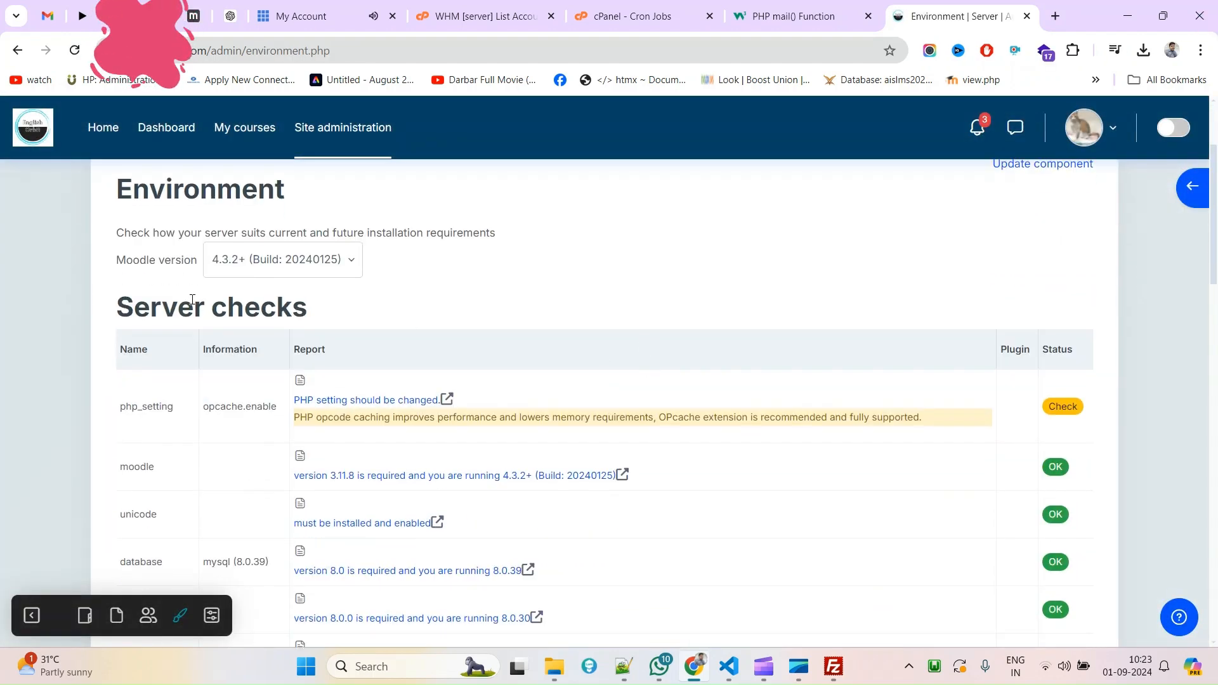
scroll(313, 434, down, 1)
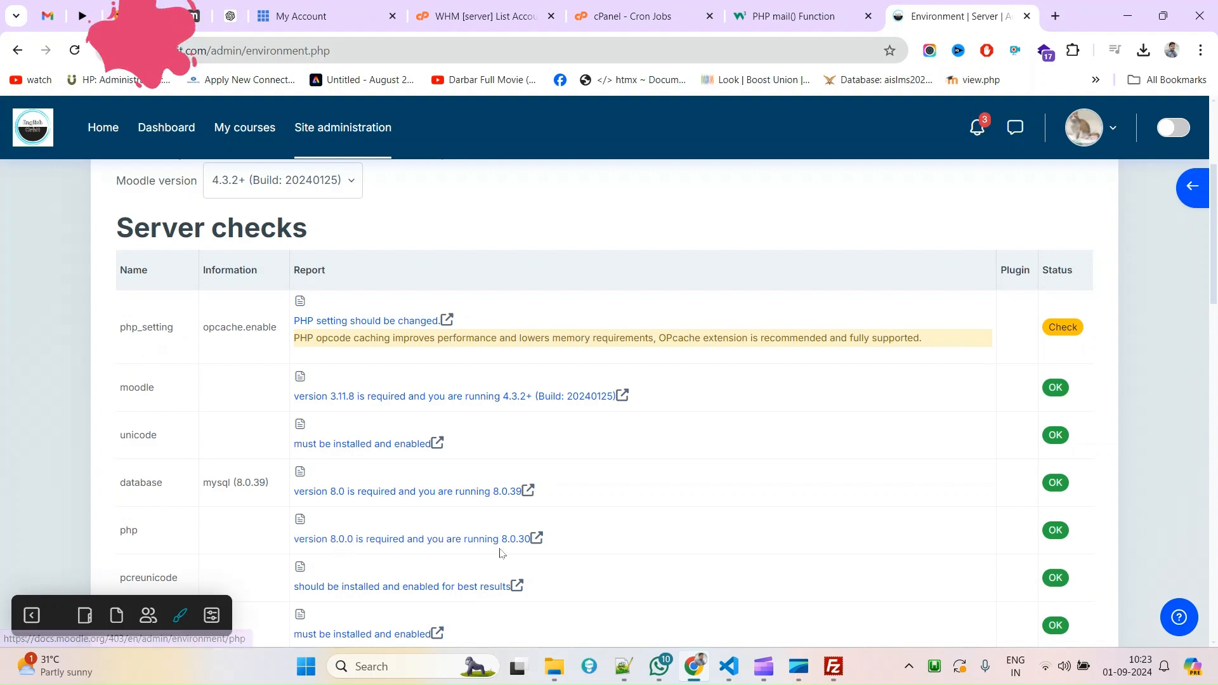
Copy the ea-php80 folder name from /usr/local/bin in FileZilla.
key(alt+Tab)
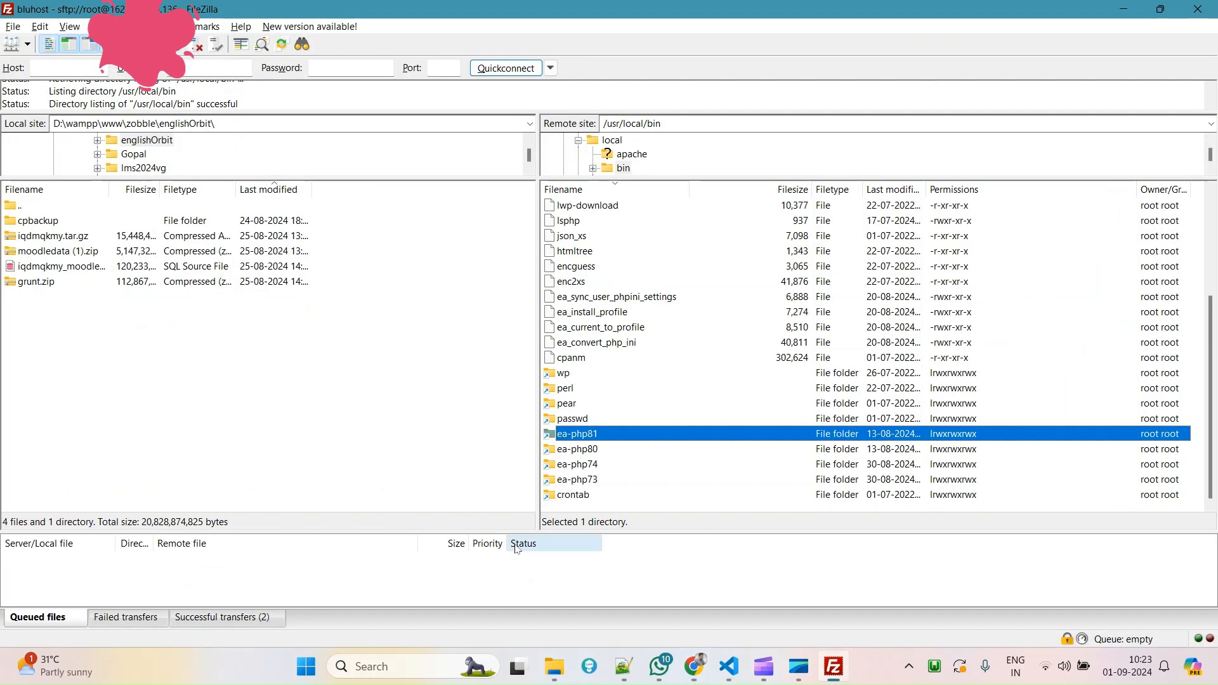
click(591, 450)
click(590, 450)
key(ctrl+c)
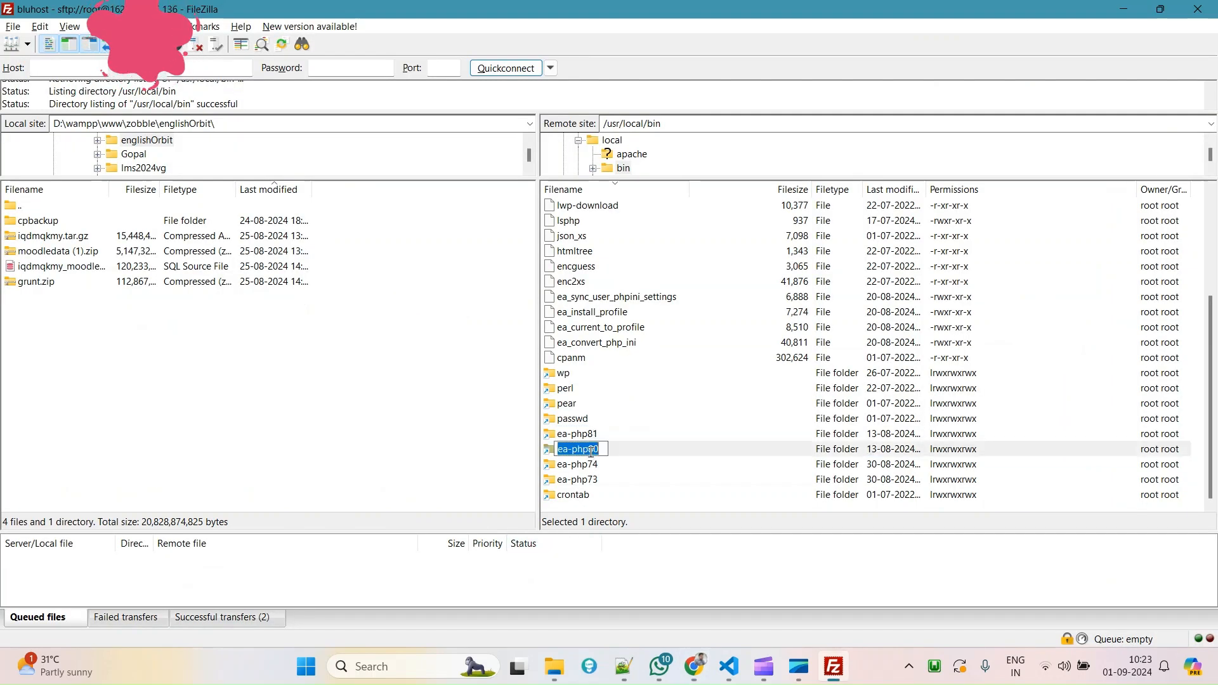
click(729, 666)
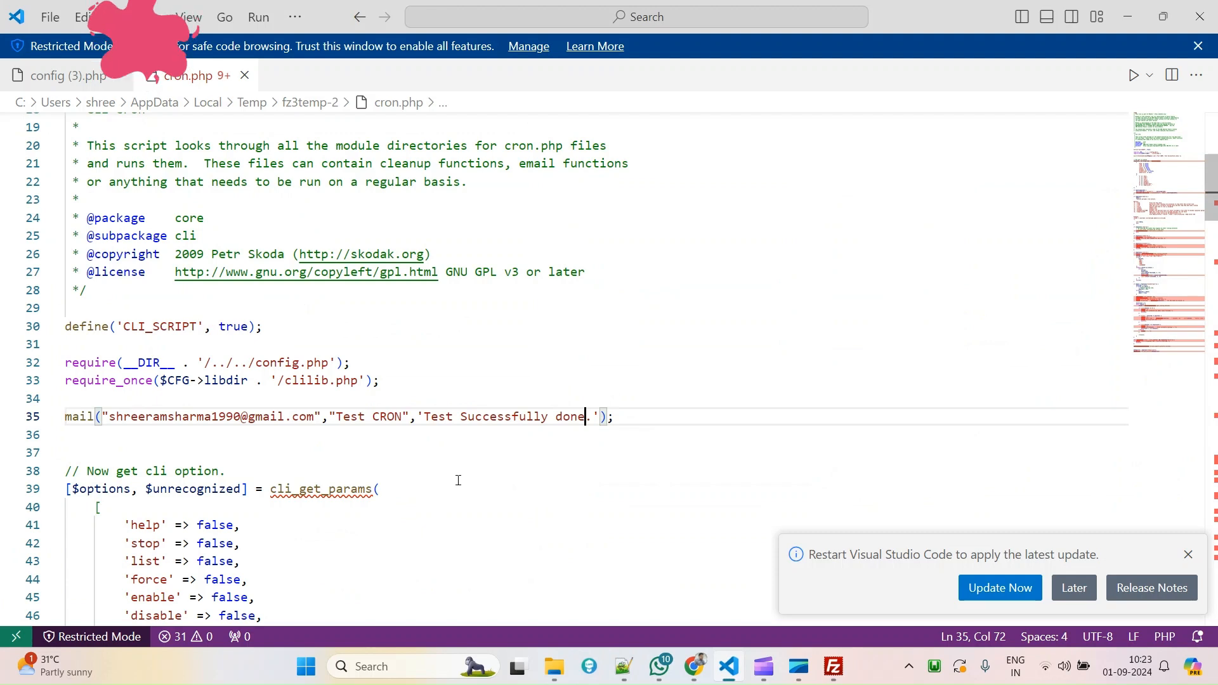
Replace ea-php99 with ea-php80 in the notes, making the path /usr/local/bin/ea-php80.
click(631, 674)
double_click(241, 443)
drag(240, 443, 16, 443)
key(ctrl+v)
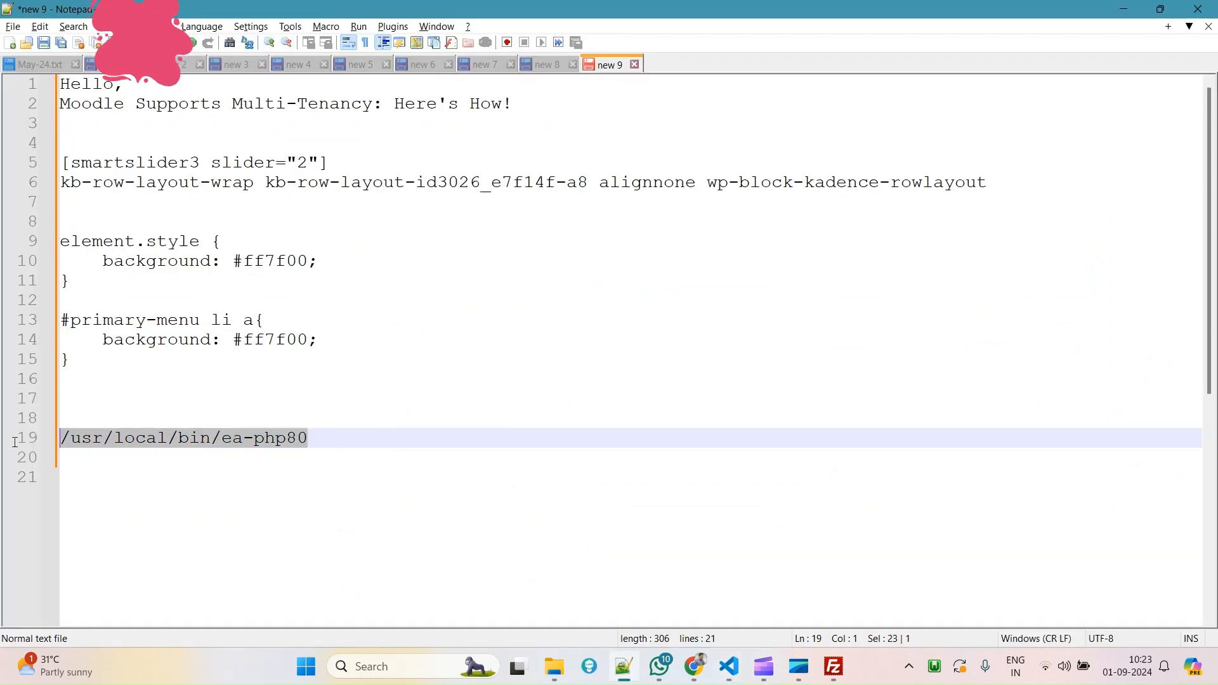
click(694, 666)
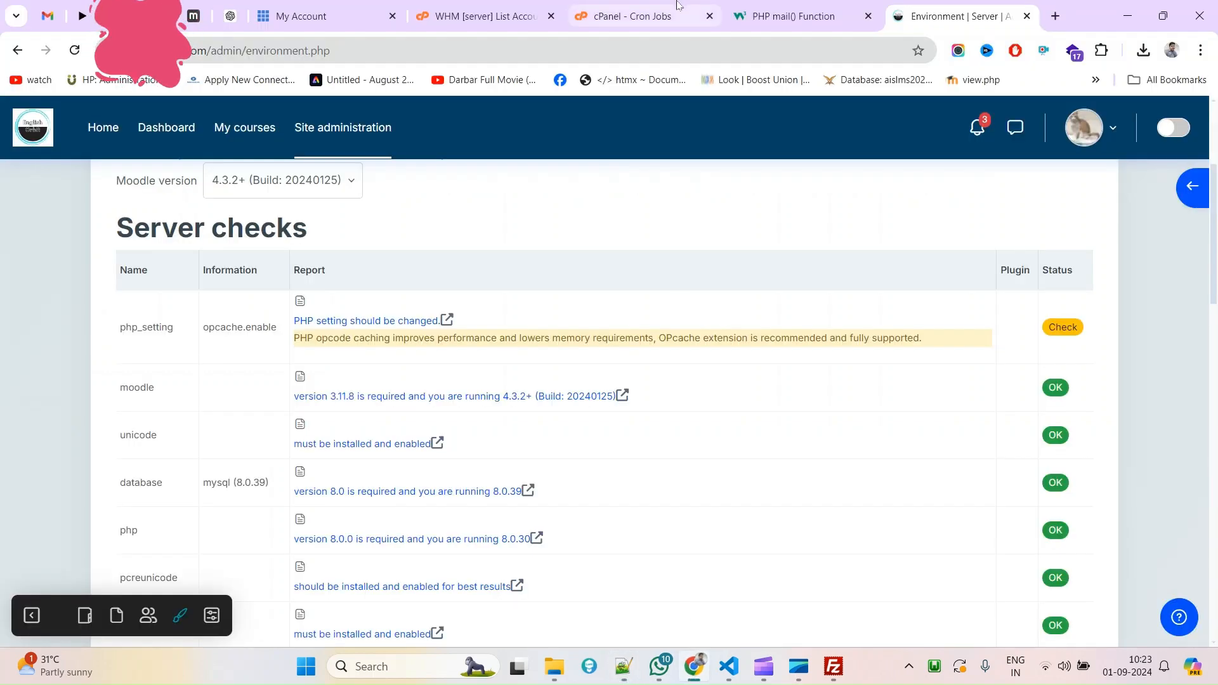
click(635, 16)
scroll(574, 503, down, 8)
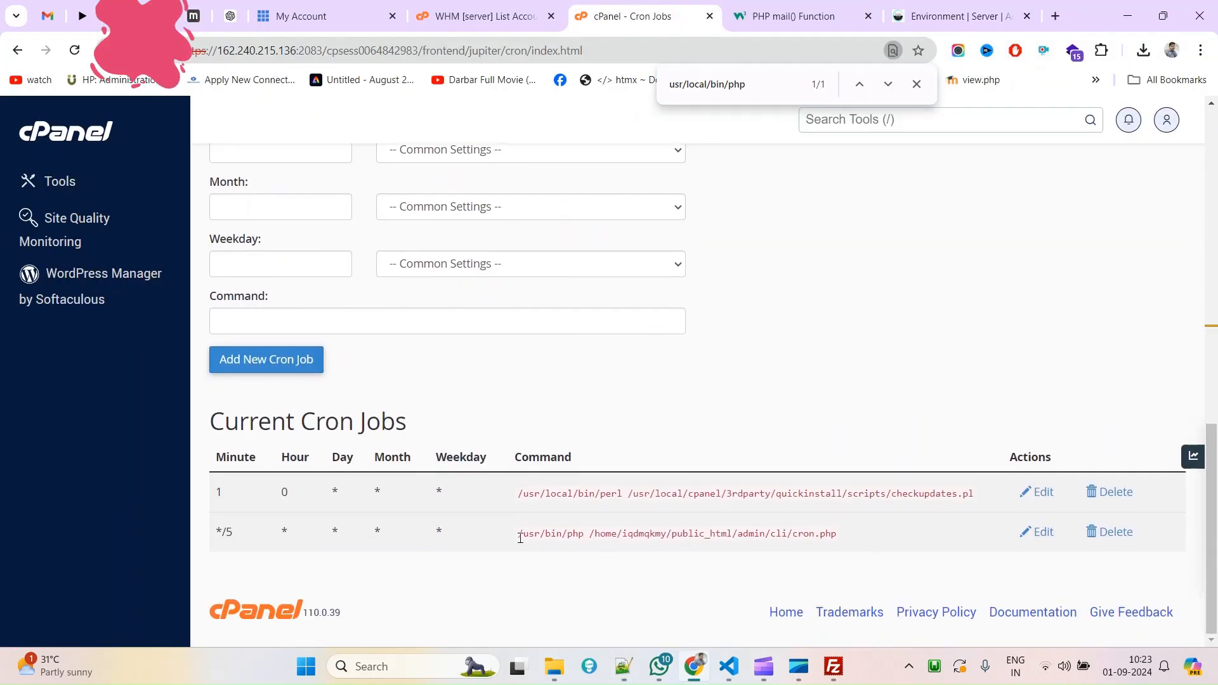
Change the */5 cron job's command from /usr/bin/php to /usr/local/bin/ea-php80 and save it.
triple_click(521, 543)
click(1039, 535)
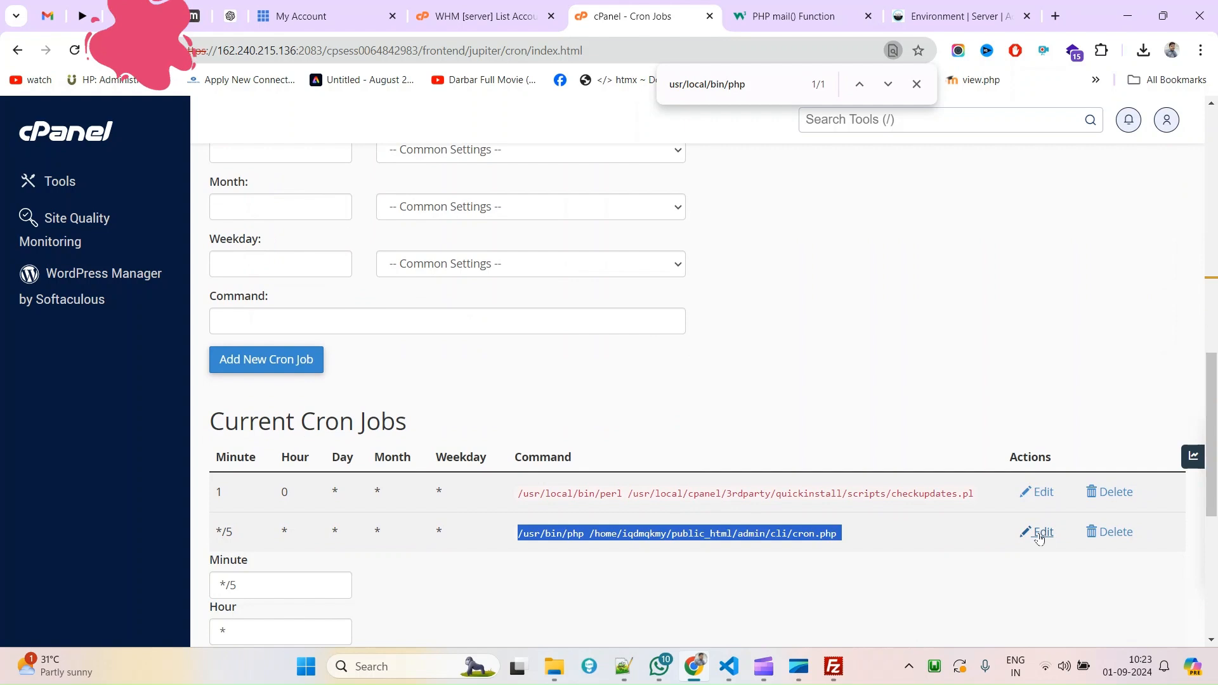
scroll(394, 598, down, 6)
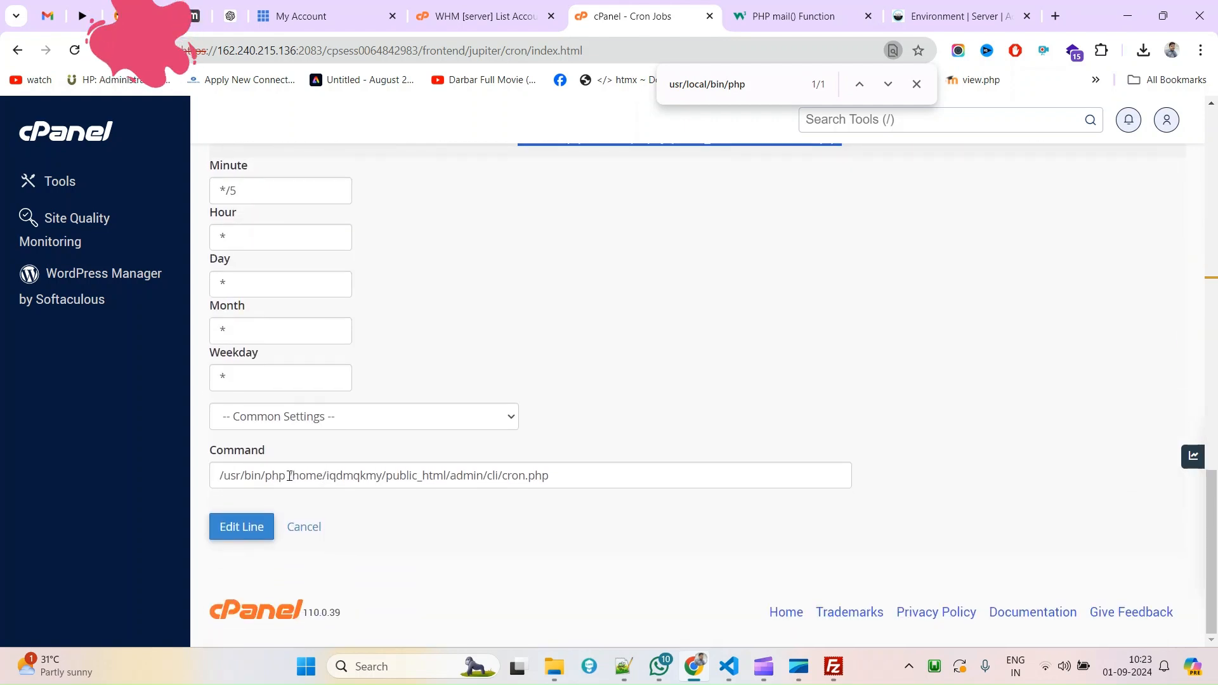
drag(290, 476, 174, 474)
text(/usr/local/bin/ea-php80)
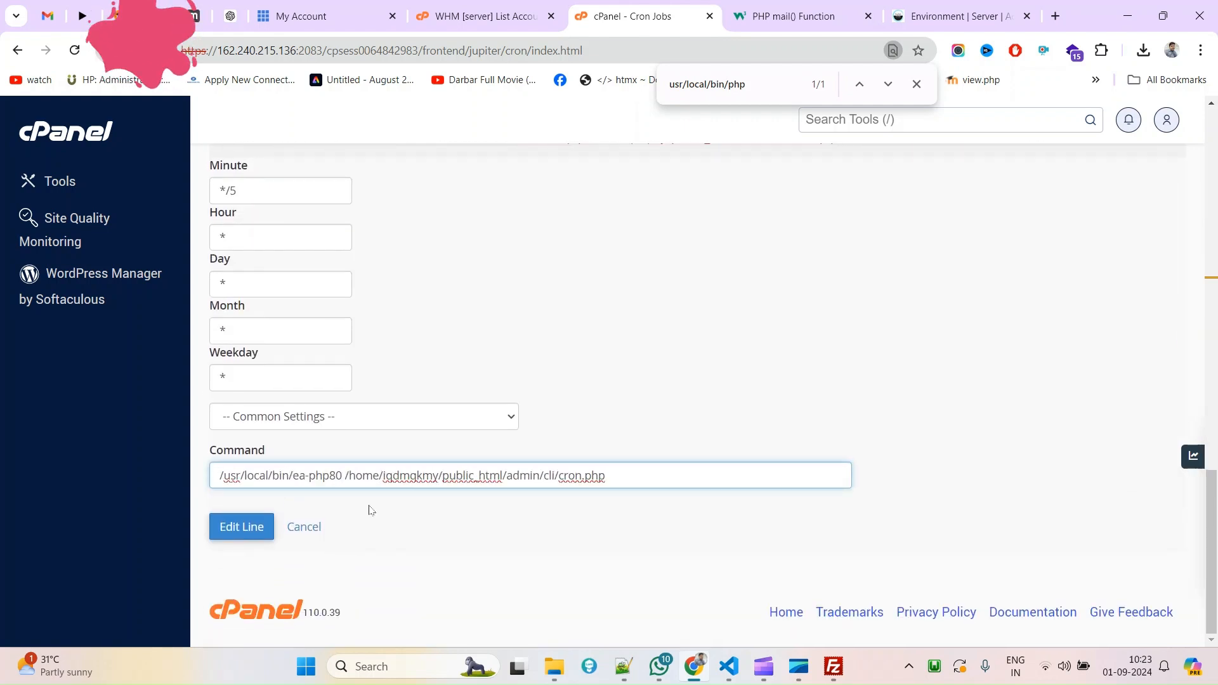
click(241, 528)
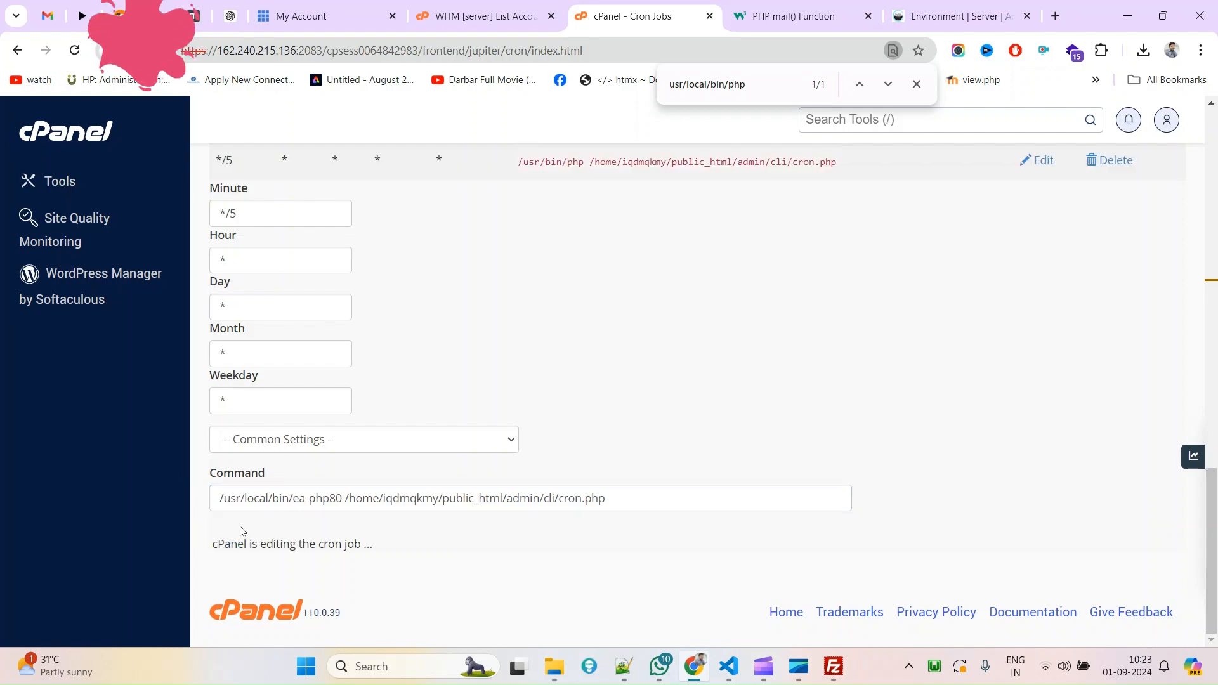
key(ctrl+f)
text(/usr/local/bin/ea-php80)
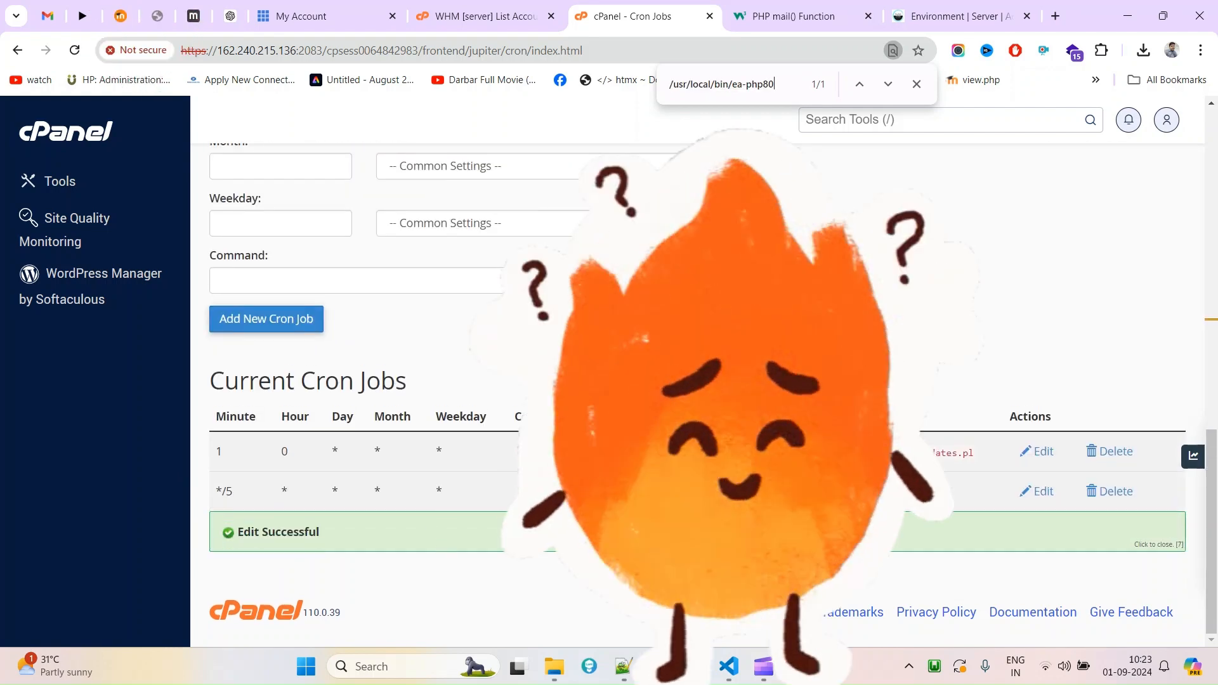
Open Gmail's Test CRON email and confirm its body reads 'Test Successfully done.'.
click(47, 15)
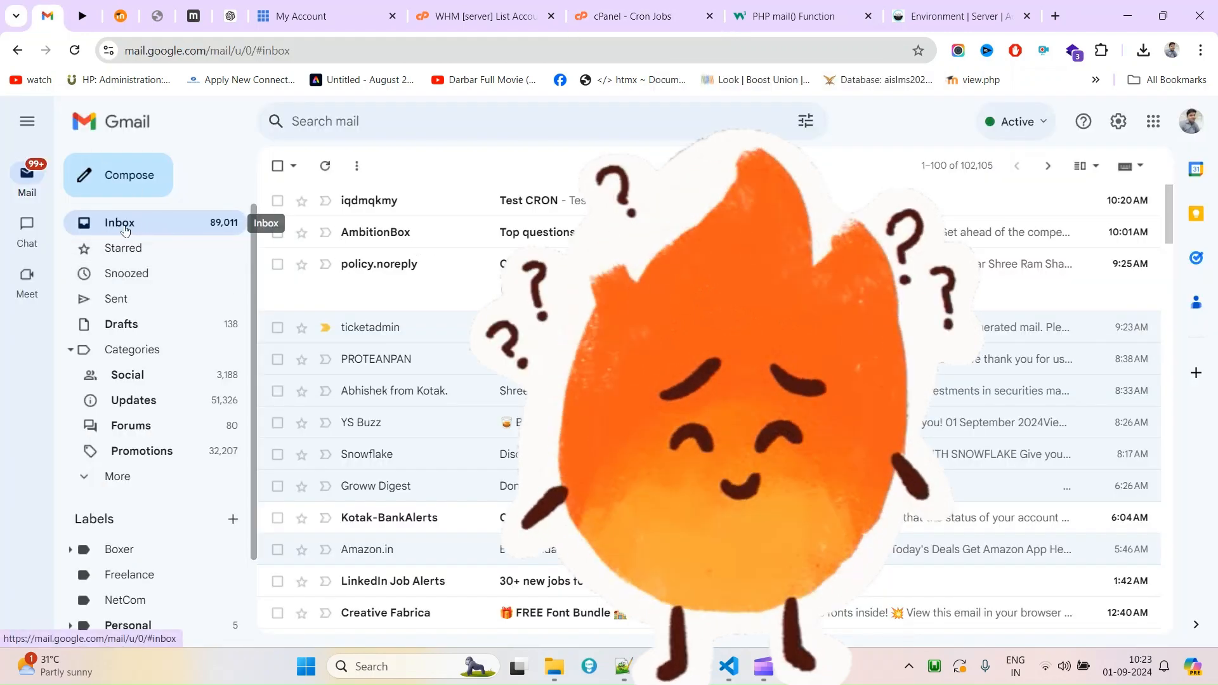
click(413, 207)
mouse_move(315, 284)
mouse_down()
mouse_move(495, 286)
mouse_move(297, 285)
mouse_up()
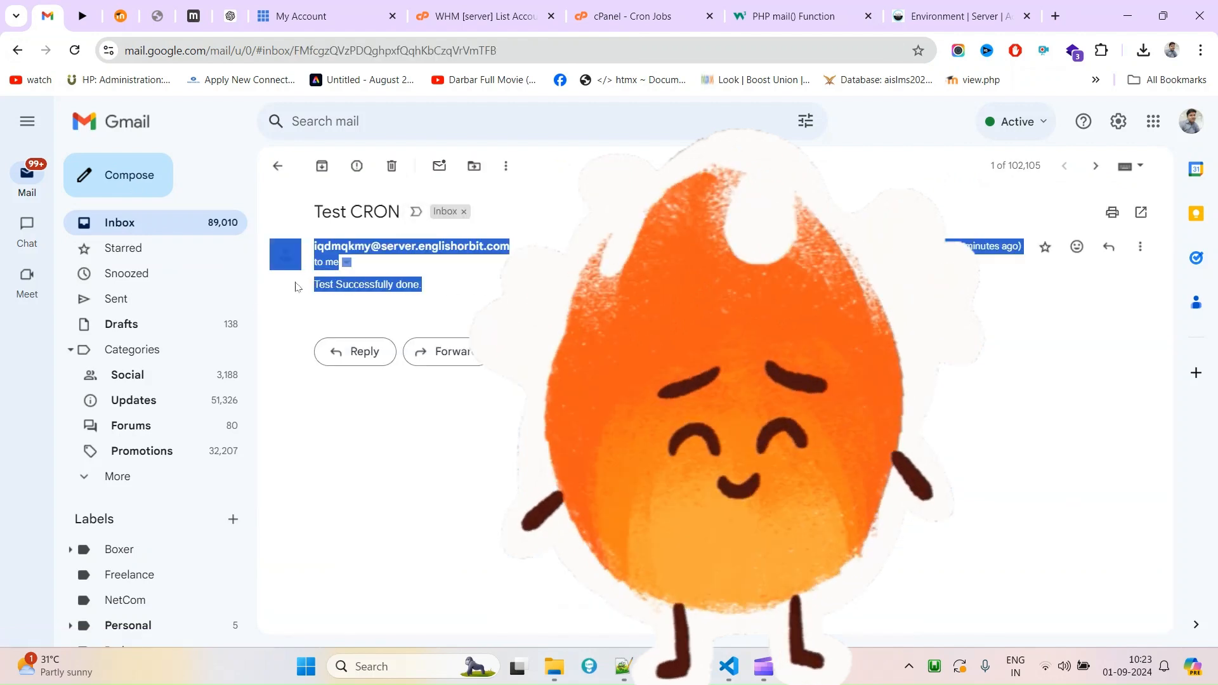
triple_click(358, 288)
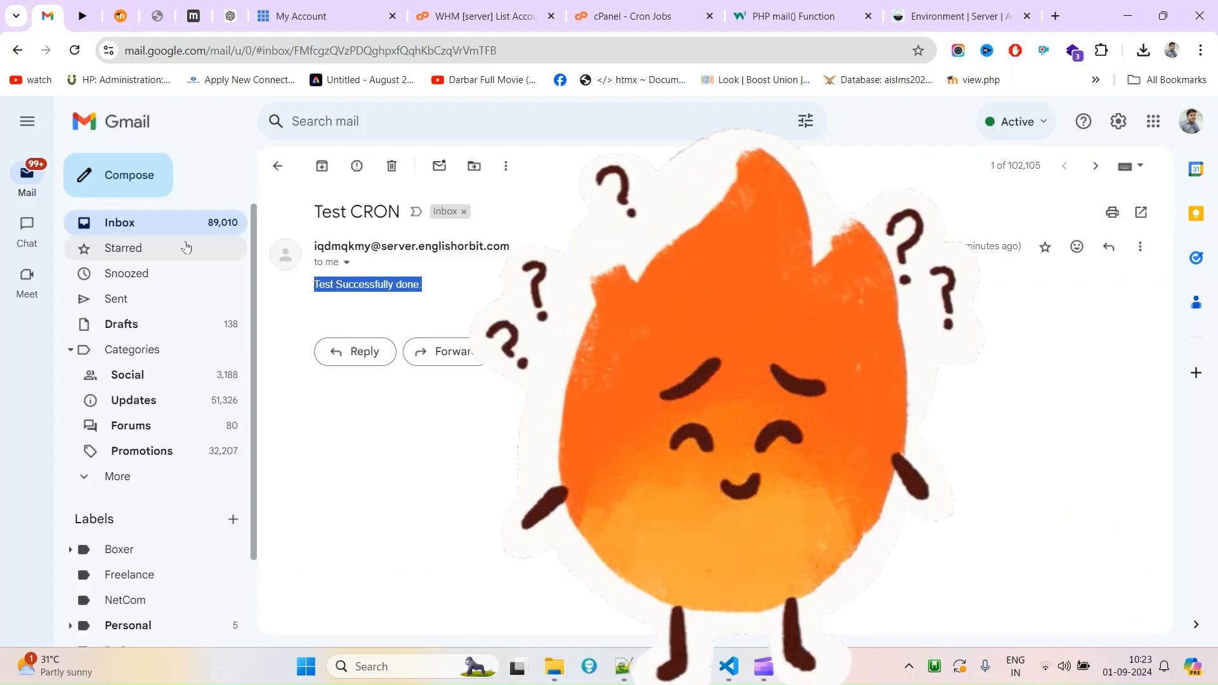
click(238, 222)
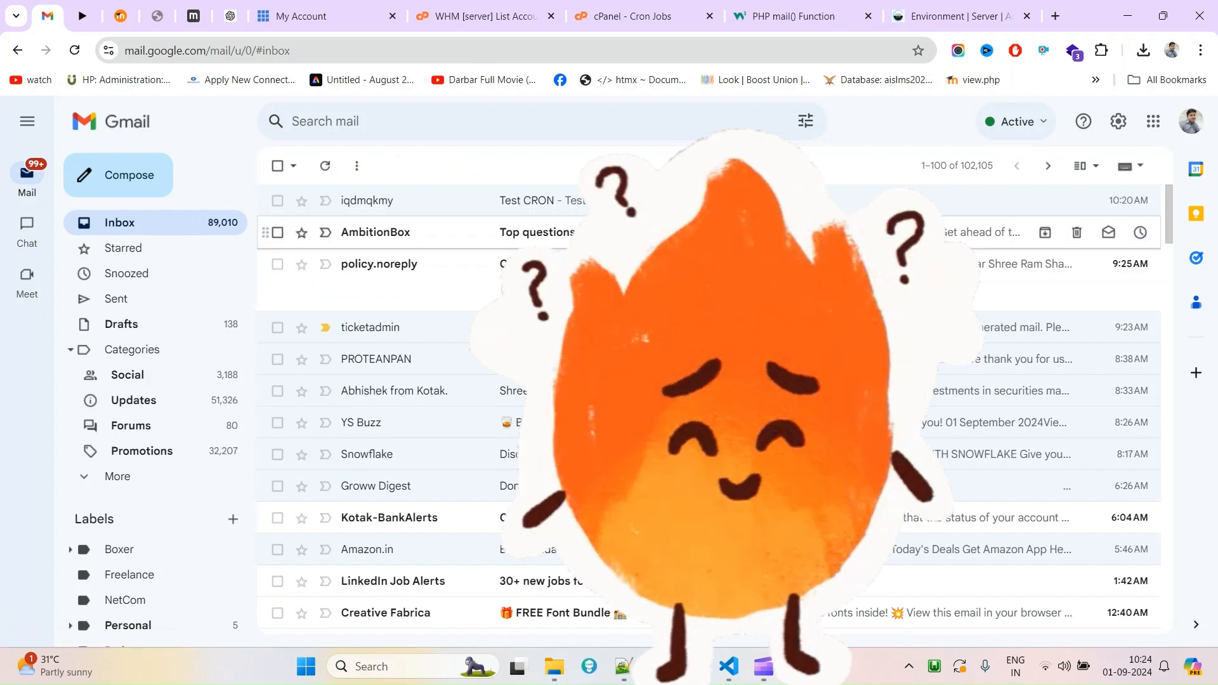
key(alt+Tab)
Undo the path edits and paste /usr/local/bin/ea-php80 on lines 17 and 19 of the notes.
click(433, 451)
key(ctrl+z)
key(ctrl+z)
key(ctrl+z)
key(ctrl+z)
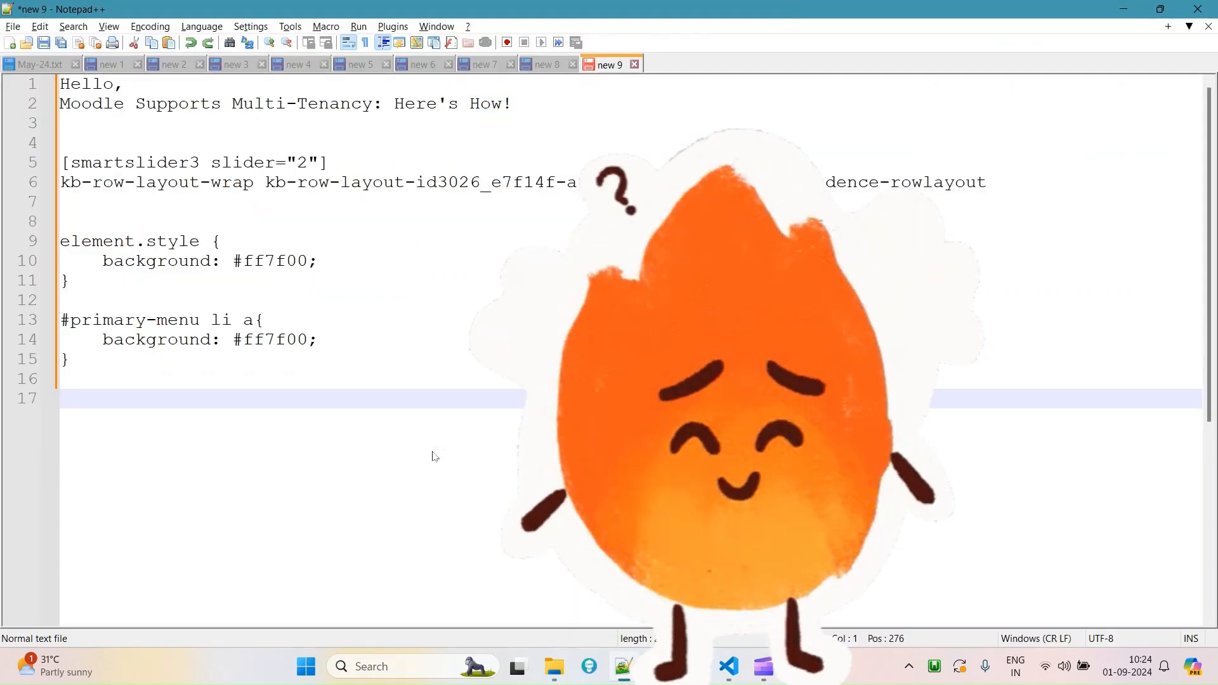
text(/usr/local/bin/ea-php80)
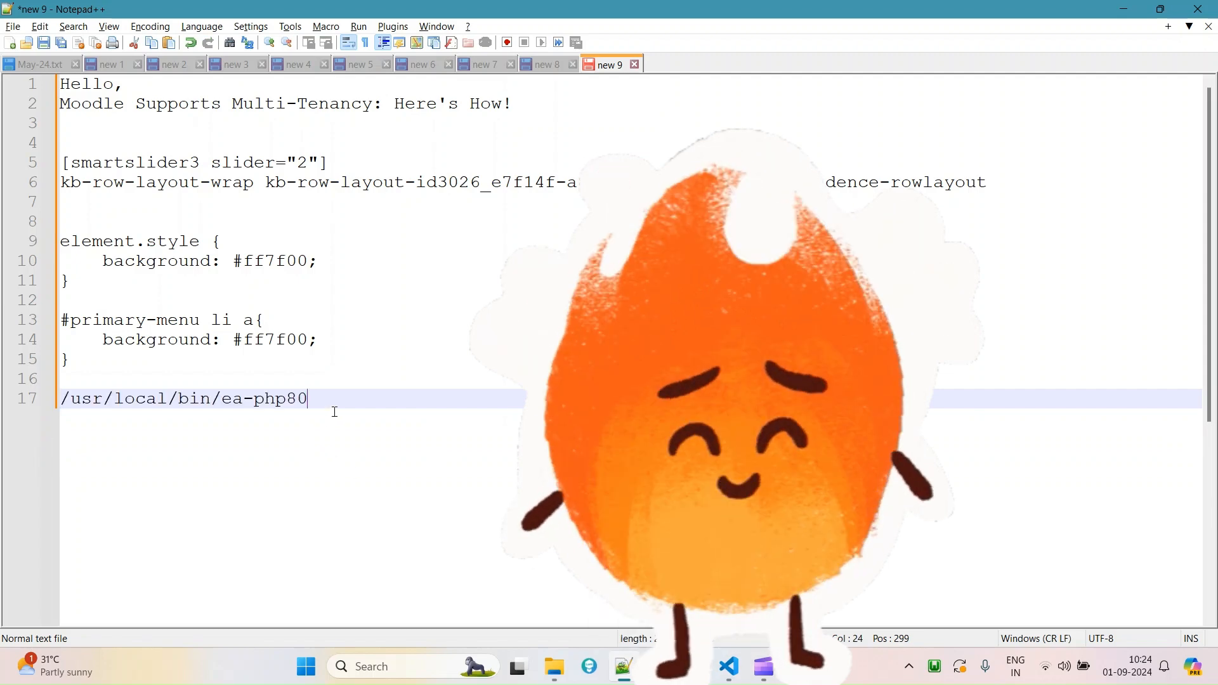
key(Return)
key(Return)
text(/usr/local/bin/ea-php80)
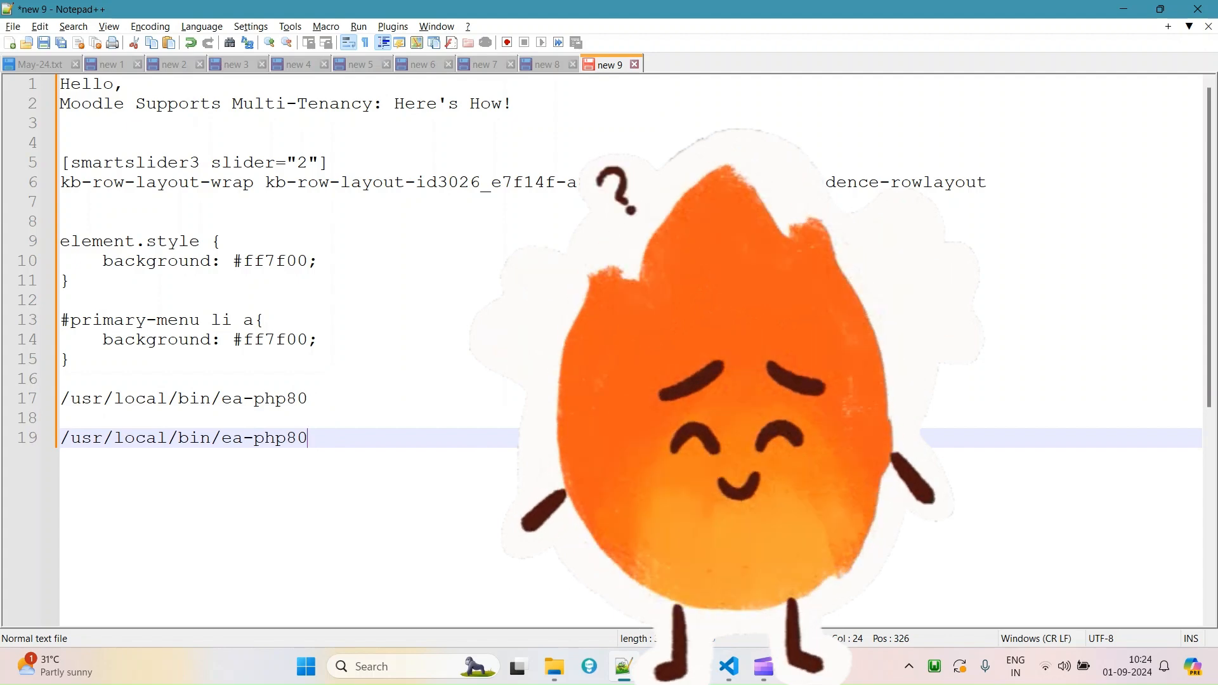
Reopen Gmail's Test CRON email to recheck its subject.
click(659, 666)
click(474, 193)
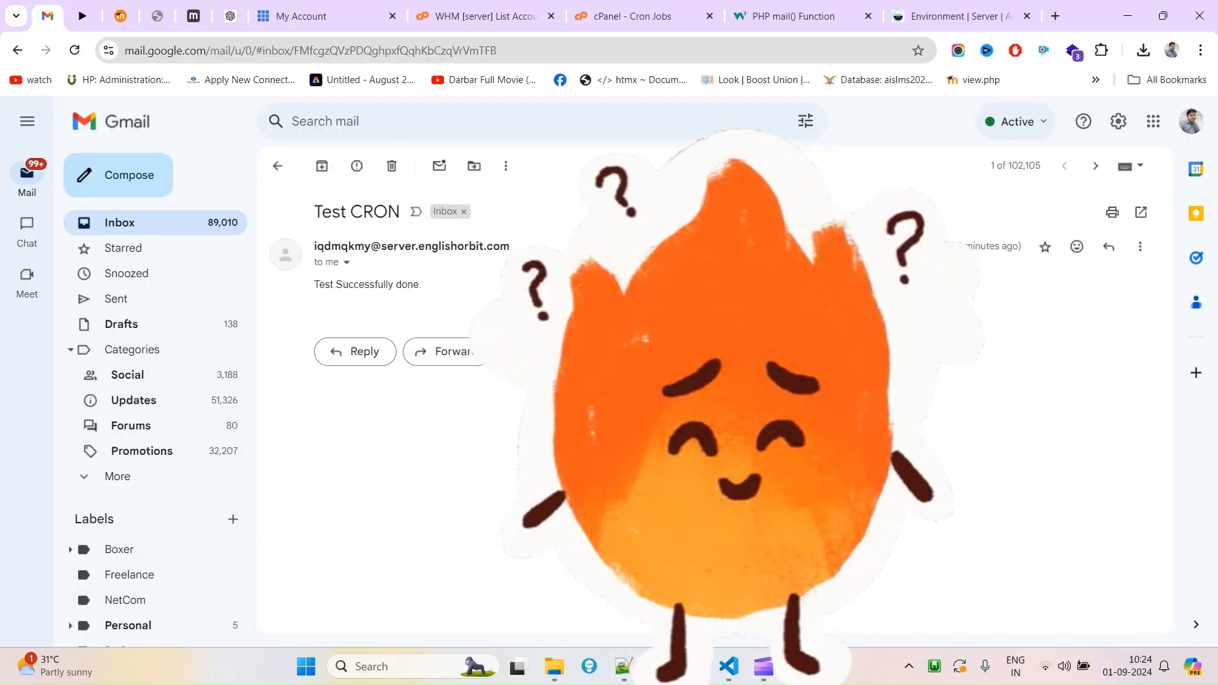
drag(316, 212, 400, 213)
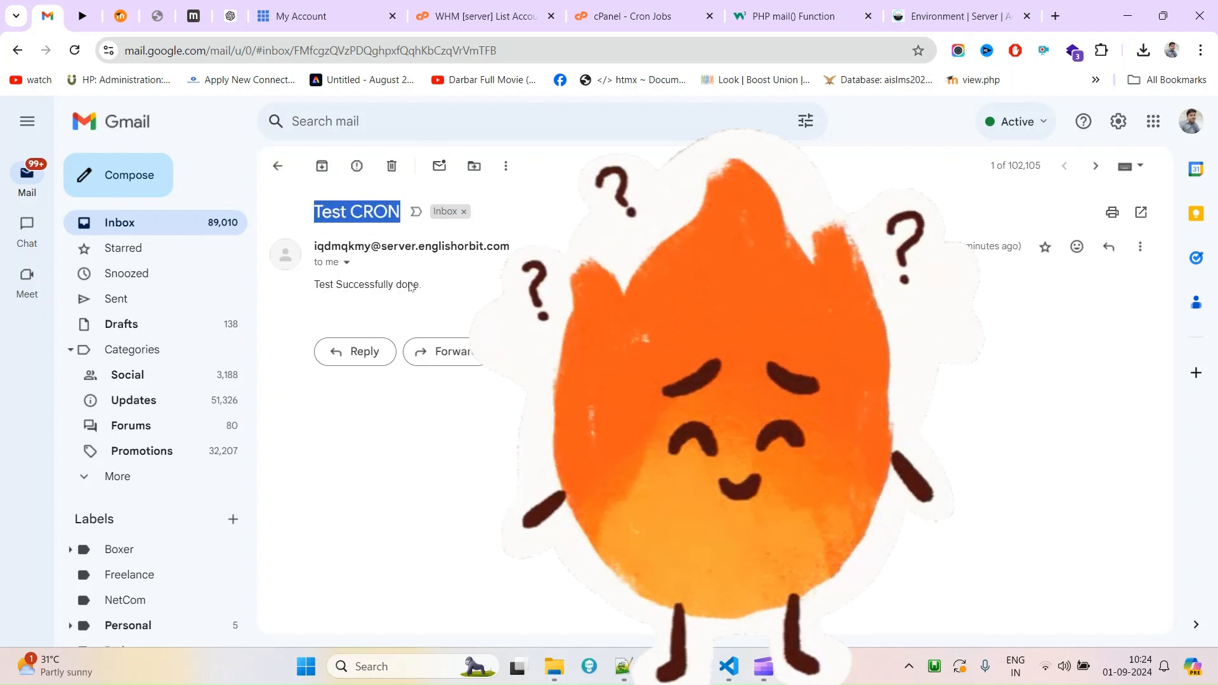
click(658, 4)
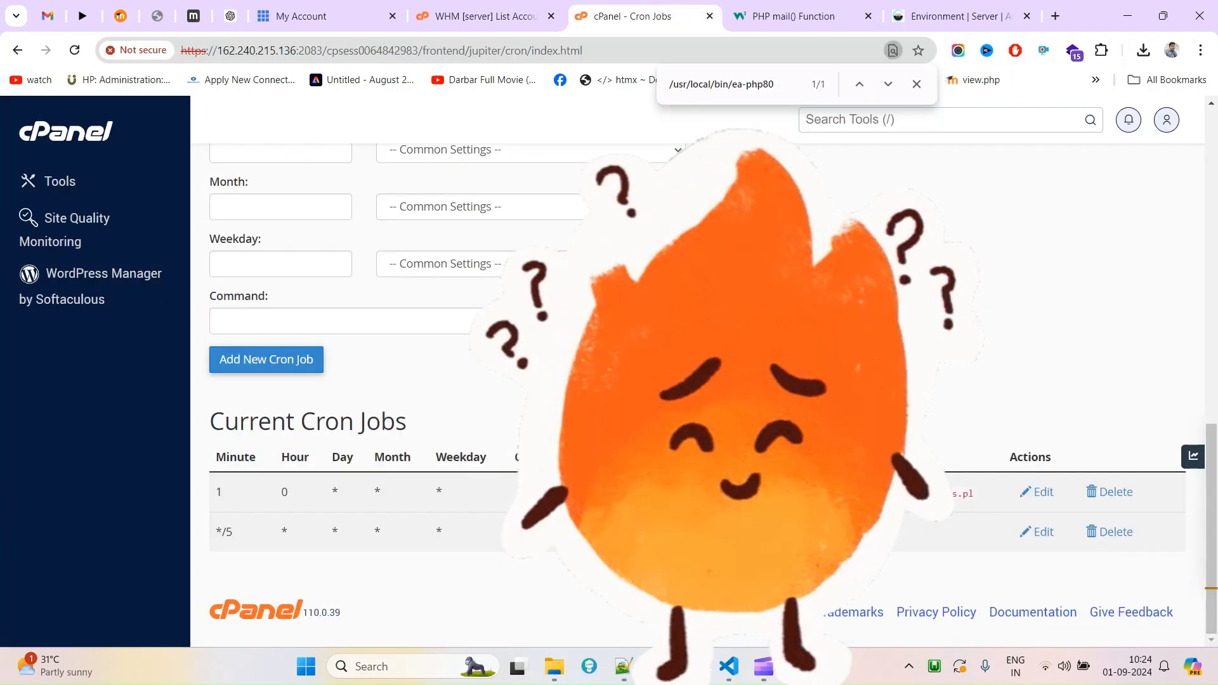
Select the general /usr/local/bin/php example path and search the page for it.
scroll(698, 381, up, 5)
scroll(227, 403, up, 4)
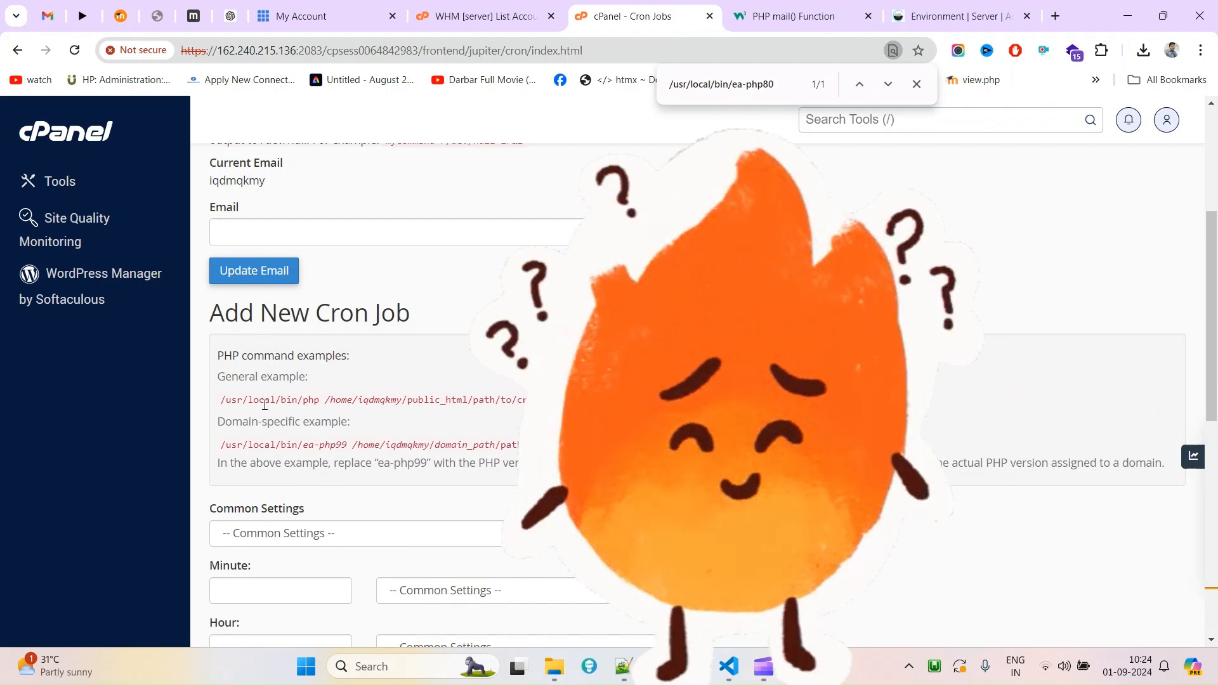
drag(227, 402, 321, 400)
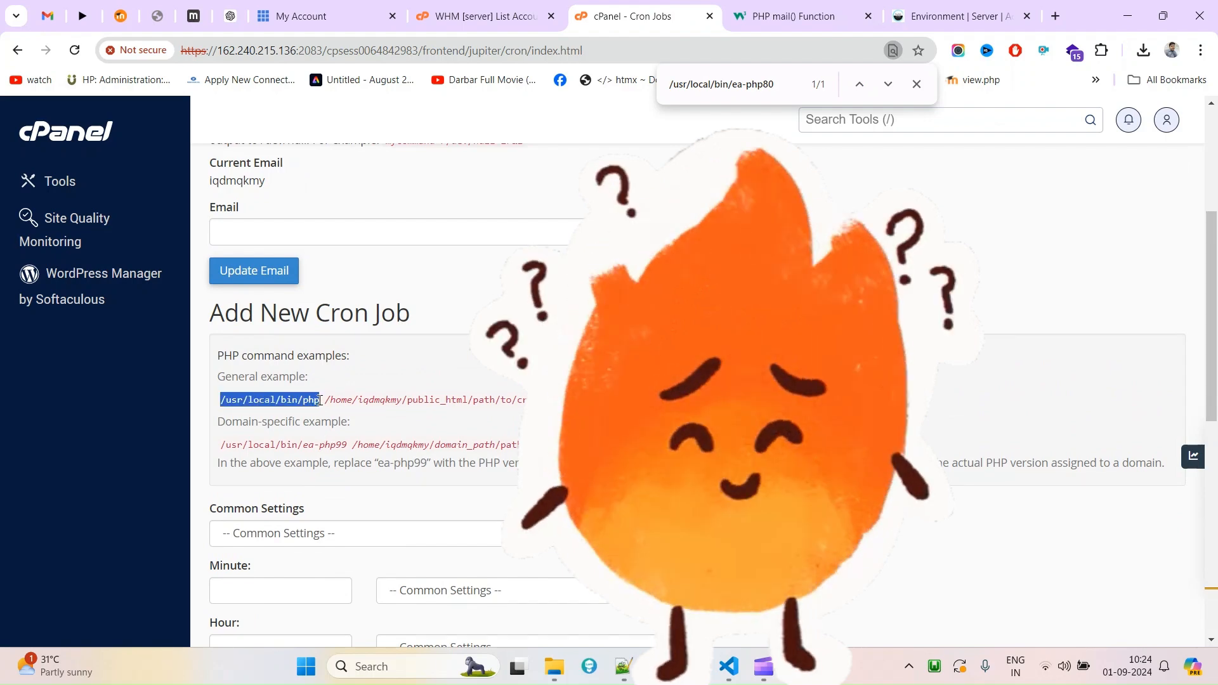
key(ctrl+f)
scroll(415, 307, down, 3)
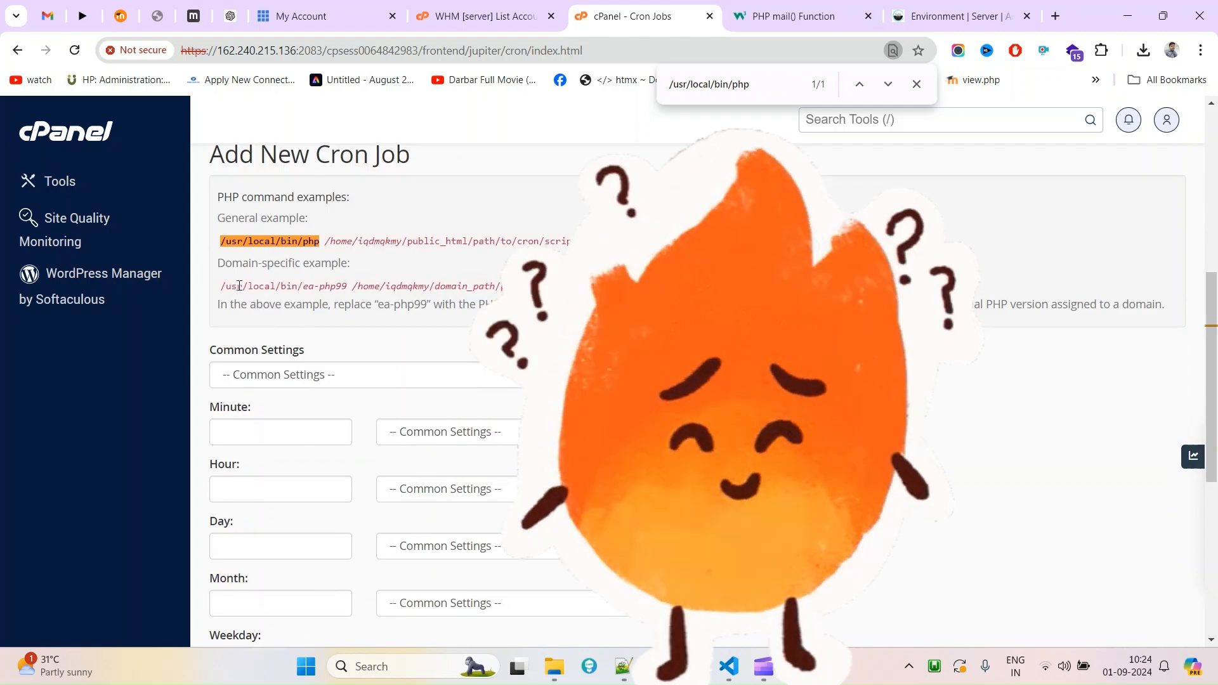
scroll(338, 295, down, 5)
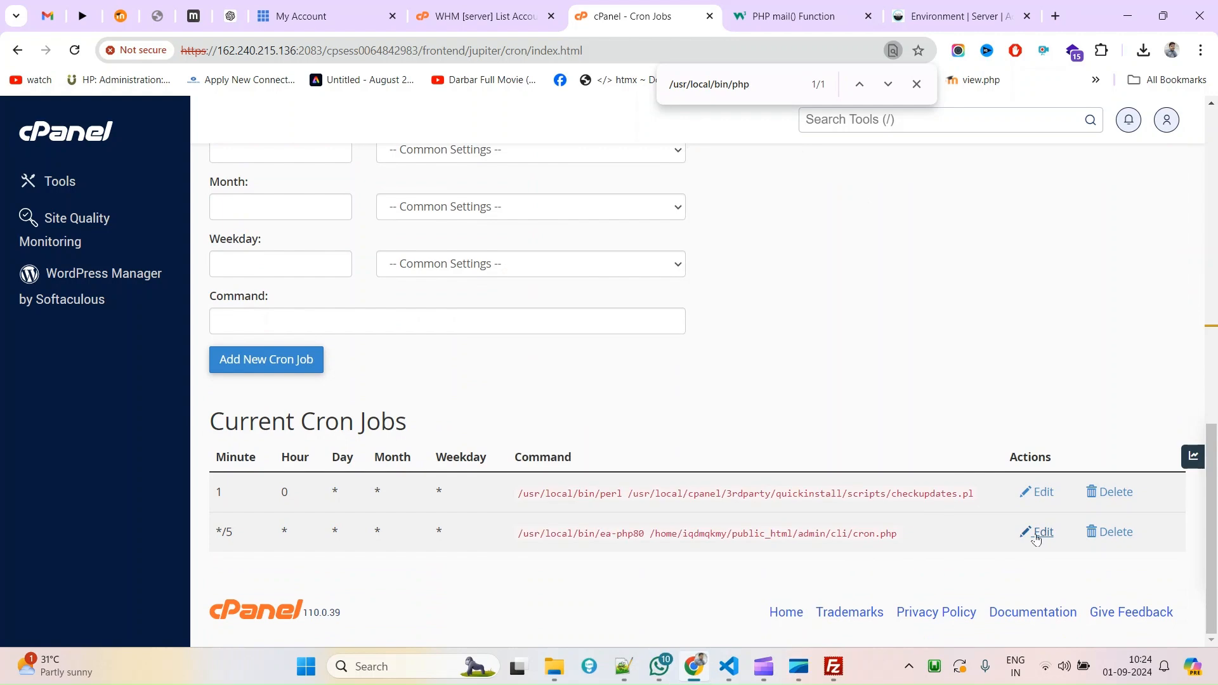
Compare the */5 cron.php job's ea-php80 path with the domain-specific PHP path example.
click(1035, 540)
scroll(484, 459, down, 3)
scroll(531, 444, up, 8)
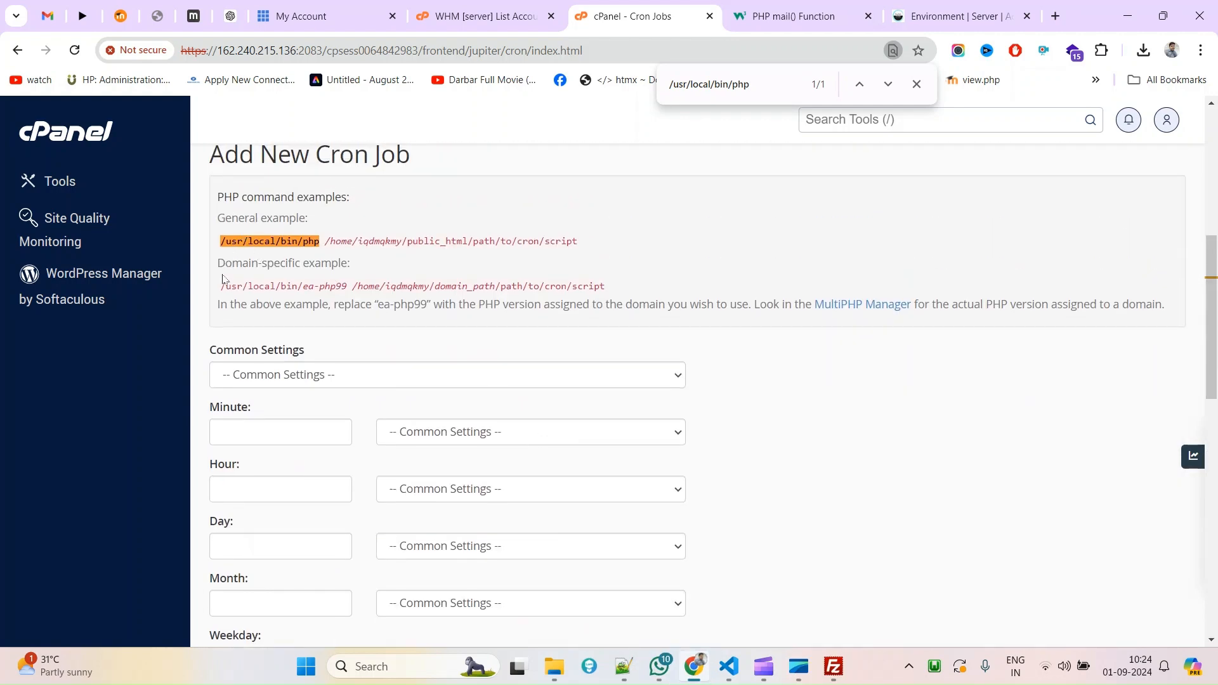
drag(221, 283, 343, 288)
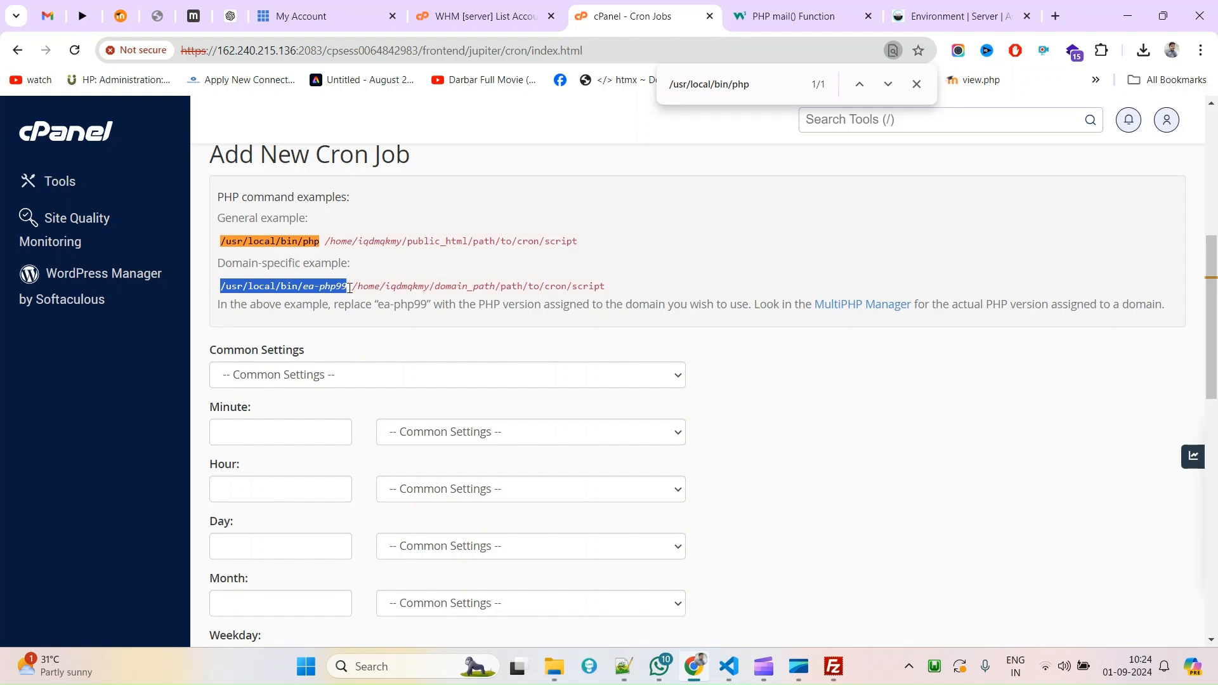
scroll(603, 408, down, 8)
drag(519, 377, 646, 374)
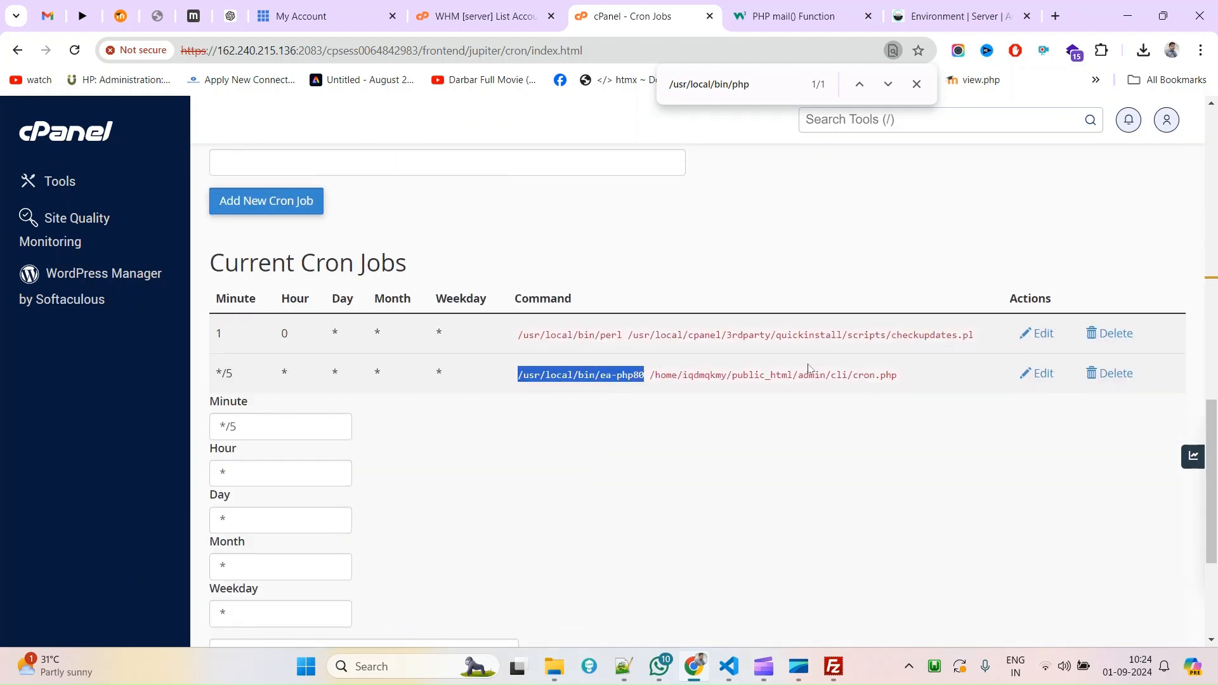
click(1041, 376)
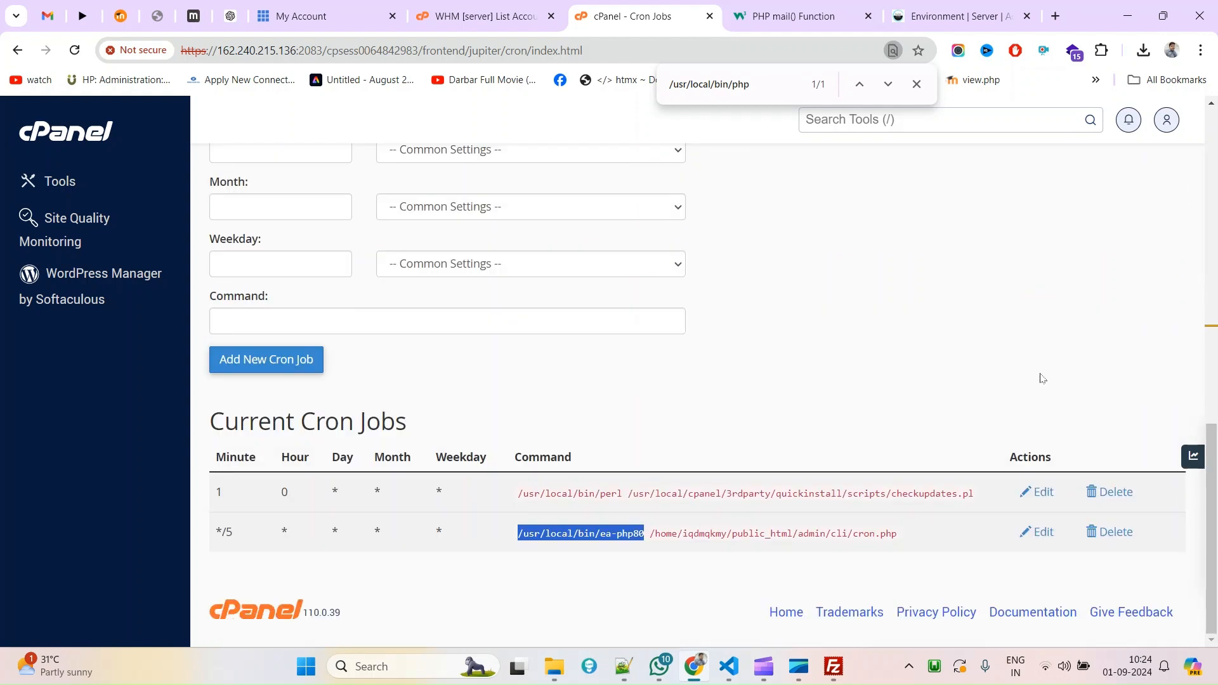
Reopen the cron.php job's edit fields and select the /usr/local/bin/php example path to copy.
click(1038, 532)
scroll(653, 406, down, 5)
scroll(381, 427, up, 4)
scroll(313, 262, up, 8)
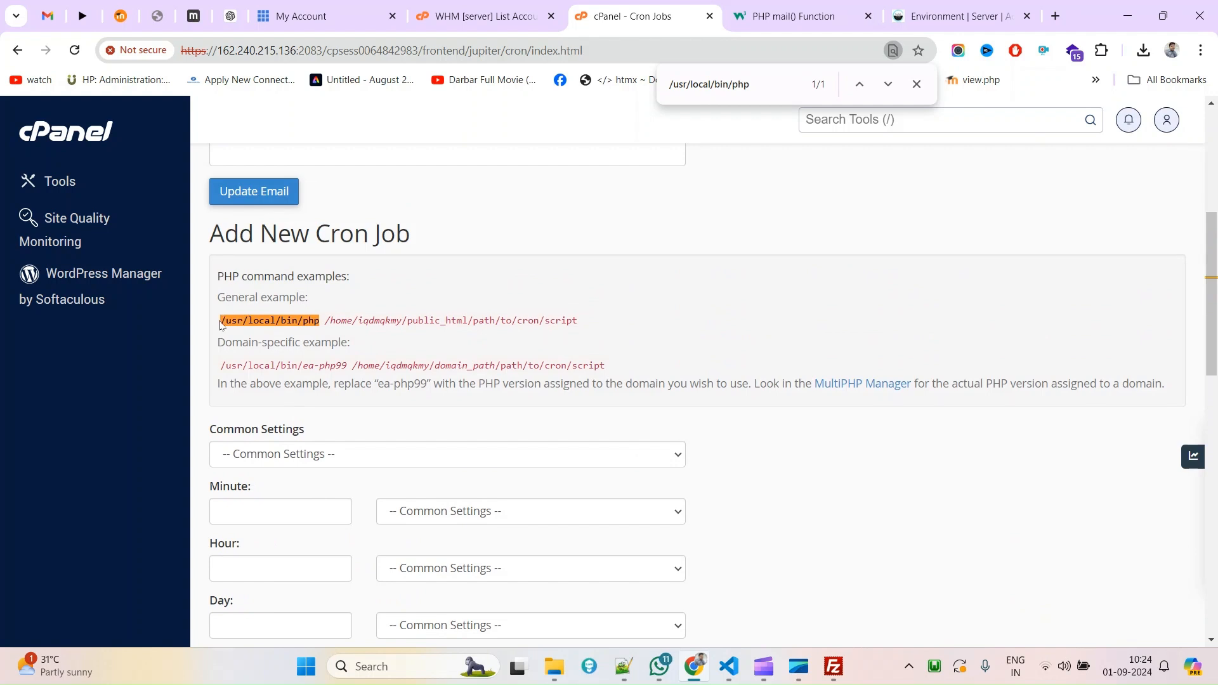
drag(220, 321, 323, 320)
key(ctrl+c)
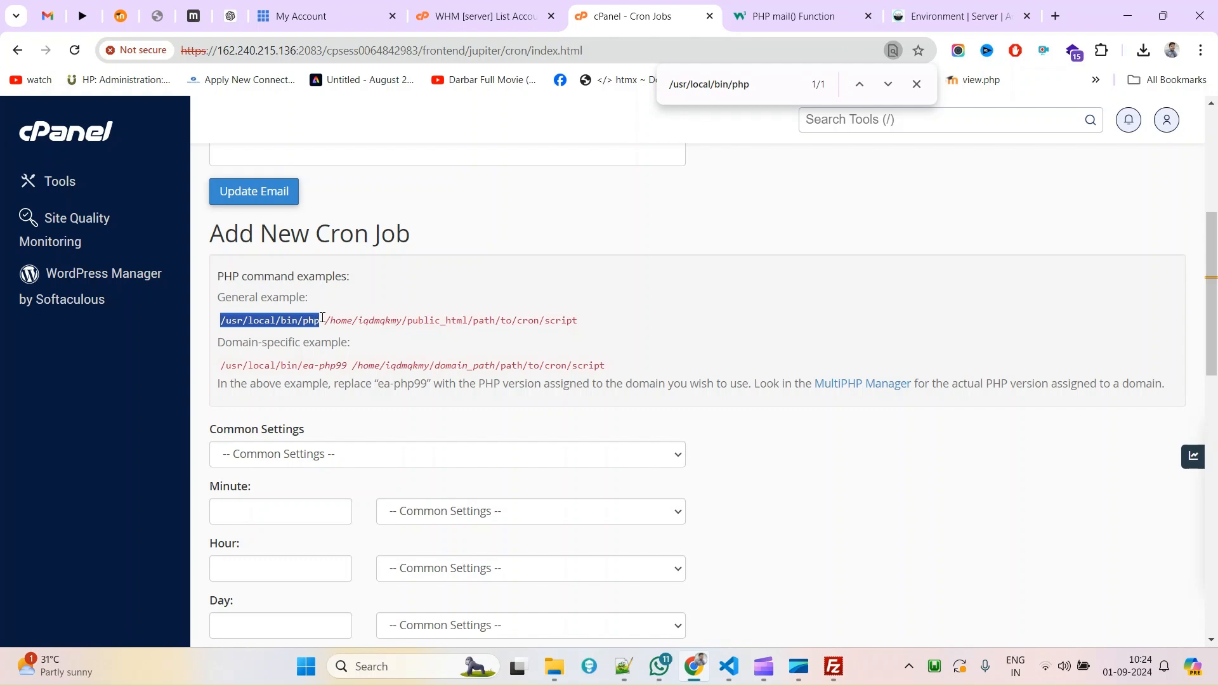
scroll(322, 319, down, 7)
scroll(356, 348, down, 3)
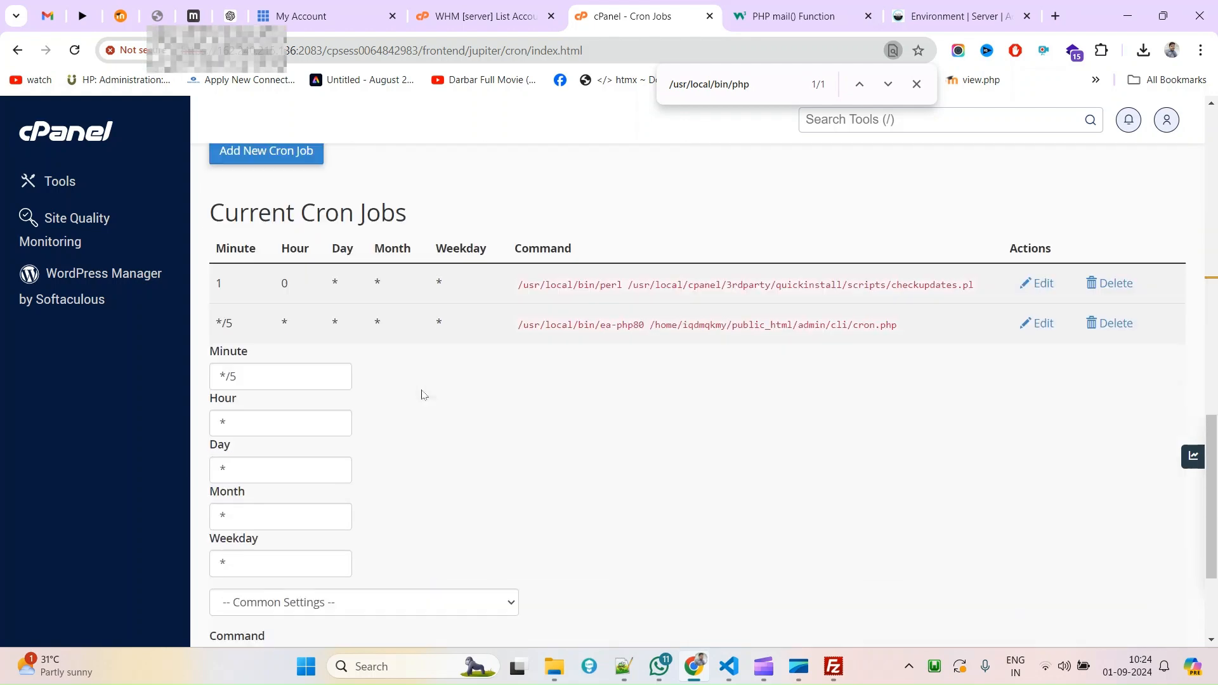
Replace /usr/local/bin/ea-php80 with /usr/local/bin/php in the */5 job's command and save it.
click(1038, 299)
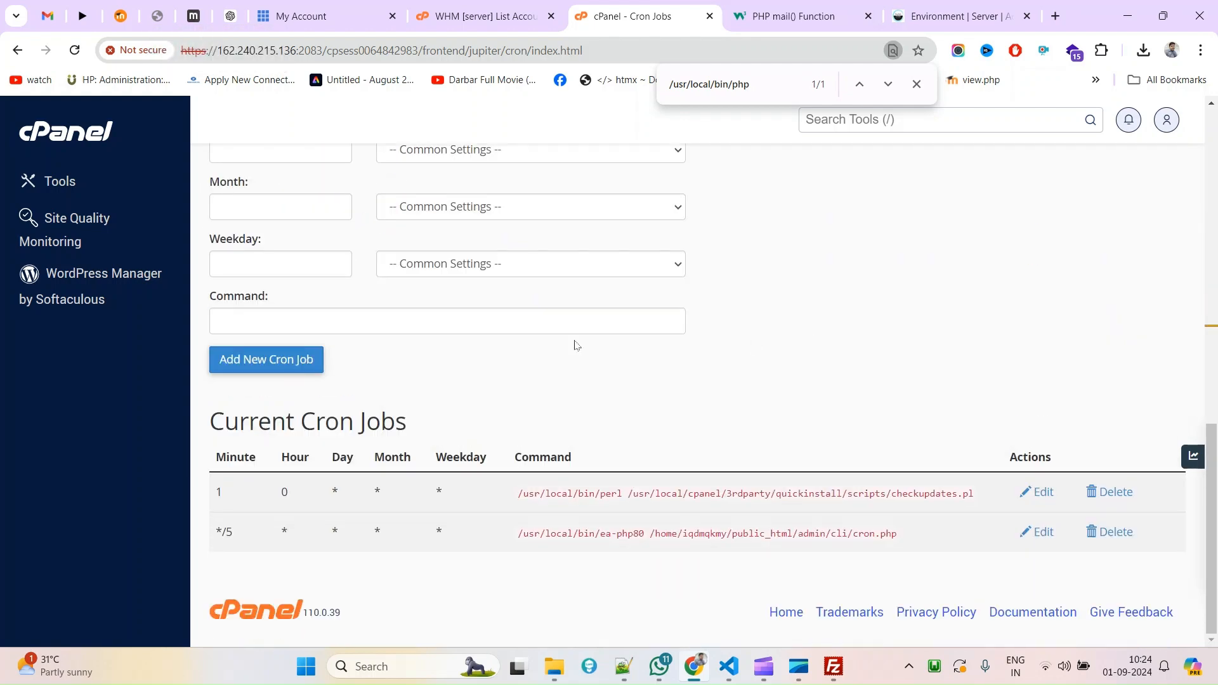
click(1038, 531)
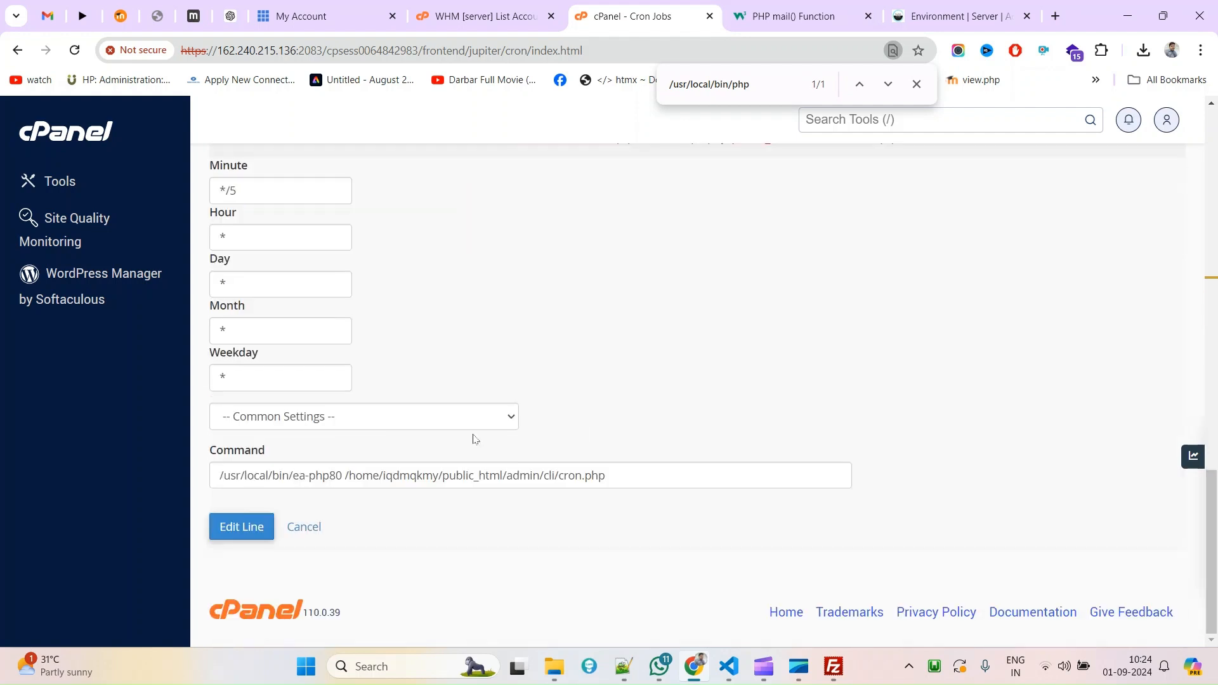
drag(342, 475, 206, 484)
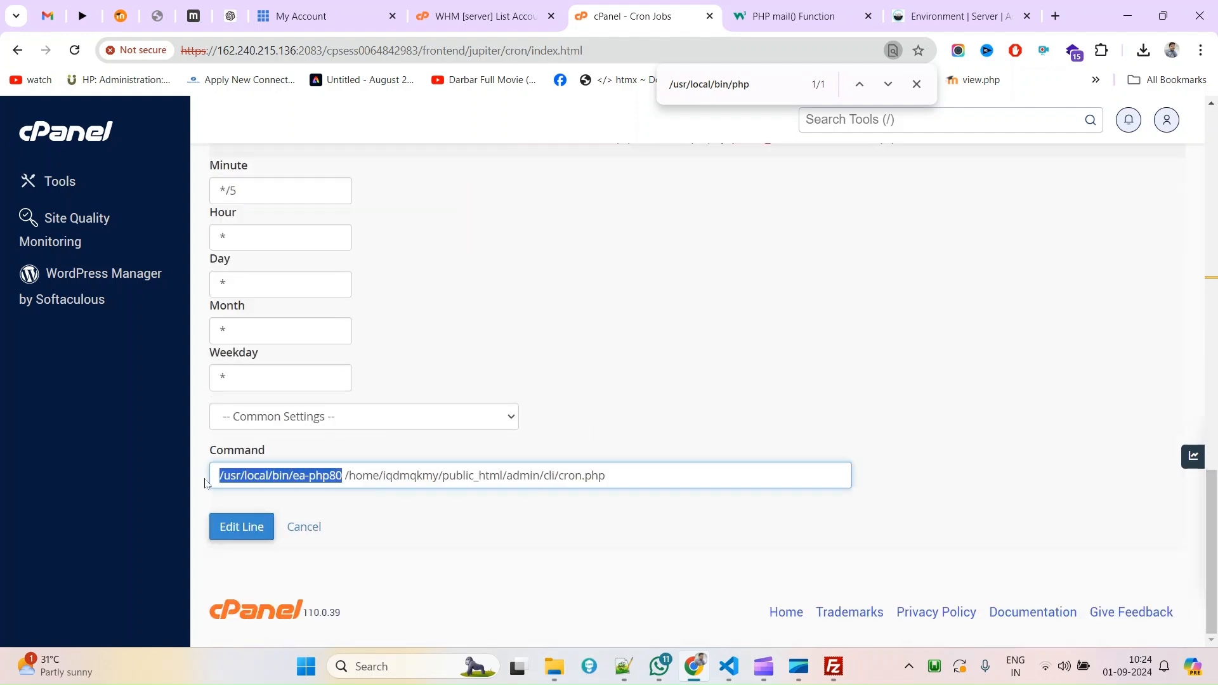
key(ctrl+v)
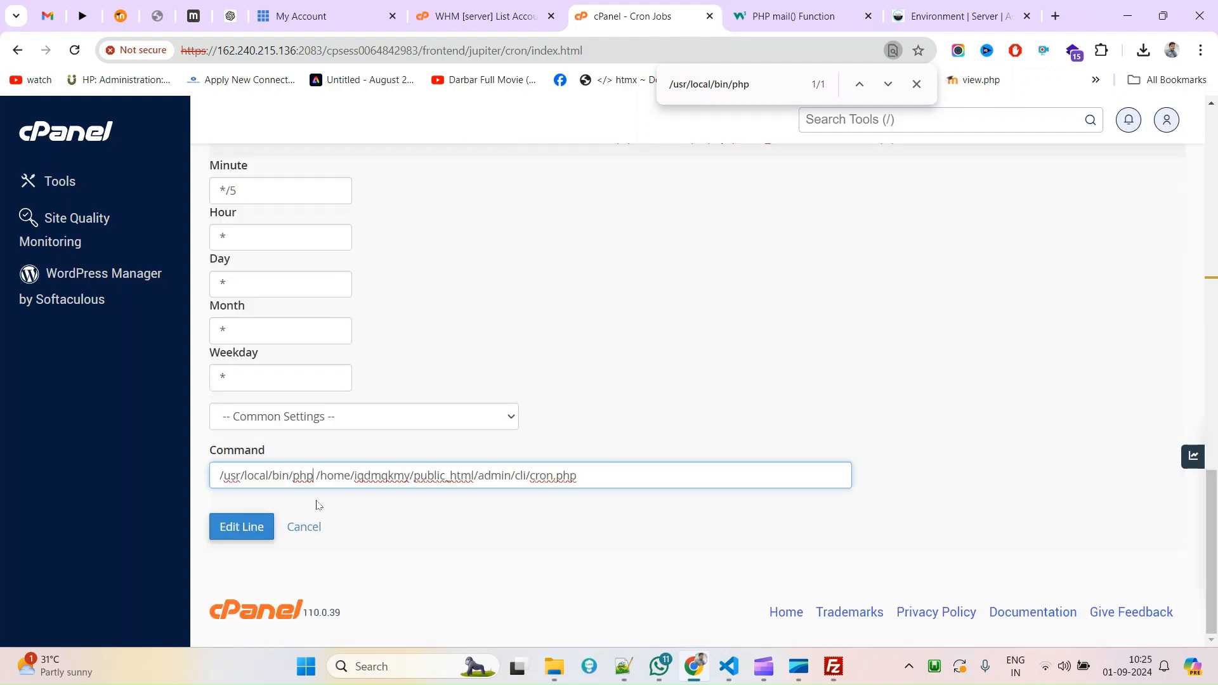
click(247, 527)
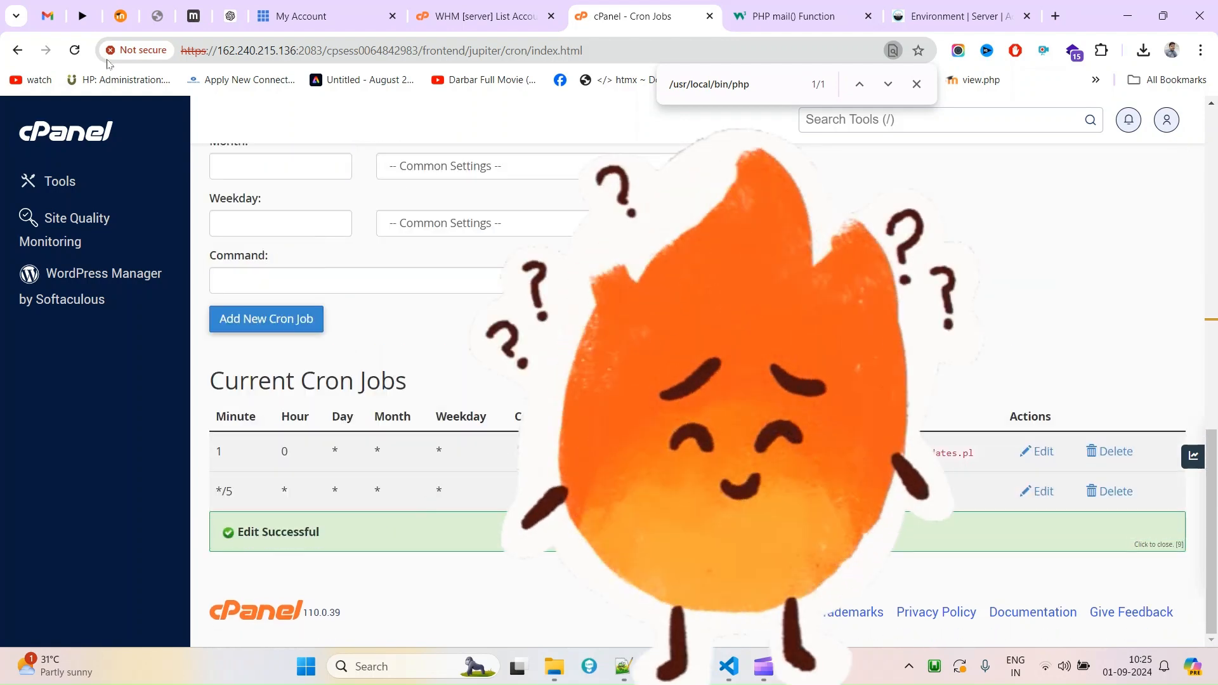
click(51, 14)
drag(446, 289, 401, 213)
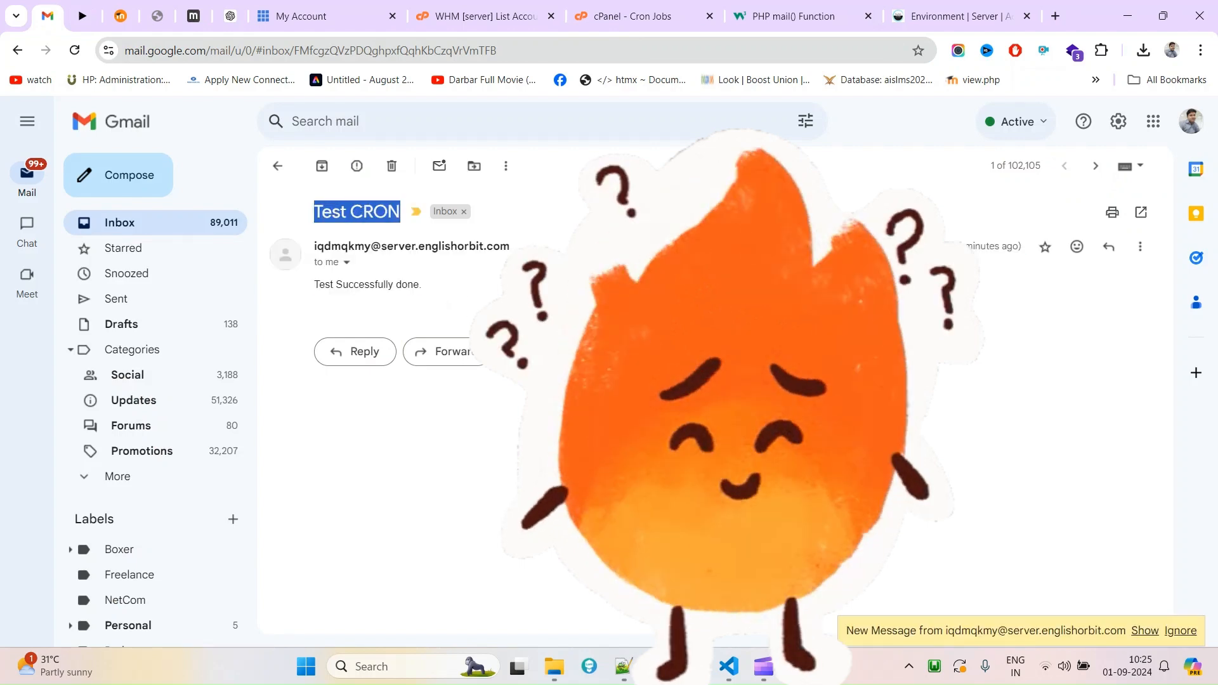
Reopen the Test CRON thread and confirm a second message arrived at 10:25 AM.
click(127, 223)
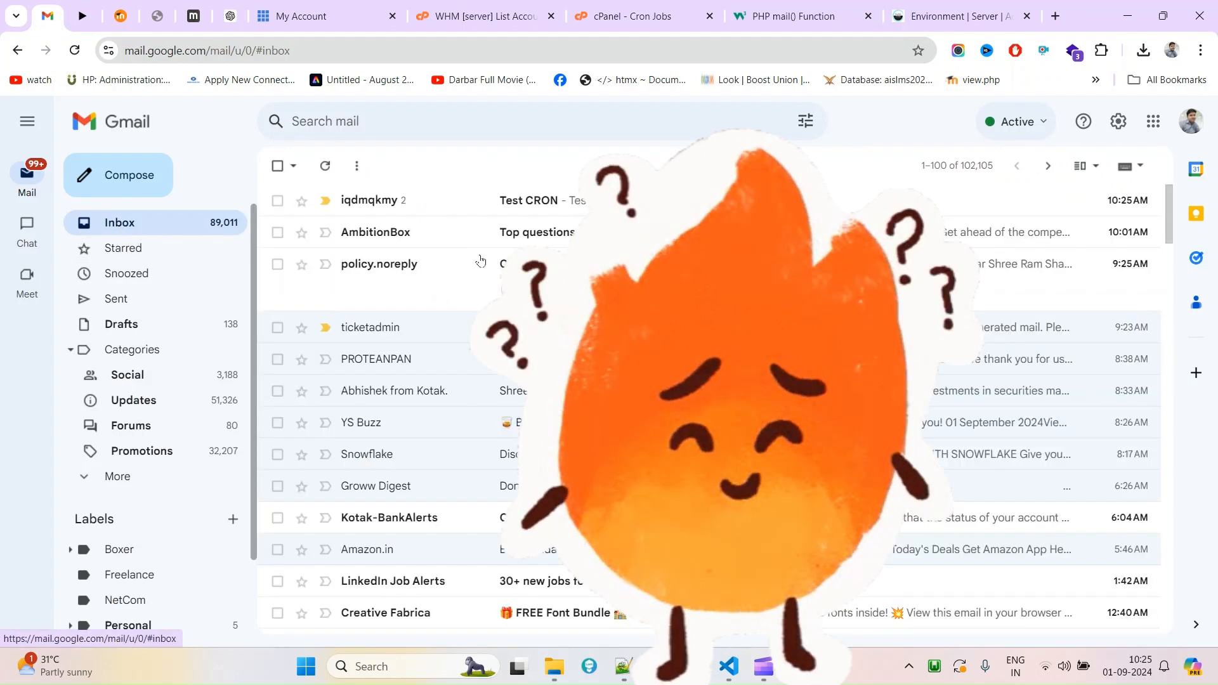
click(479, 202)
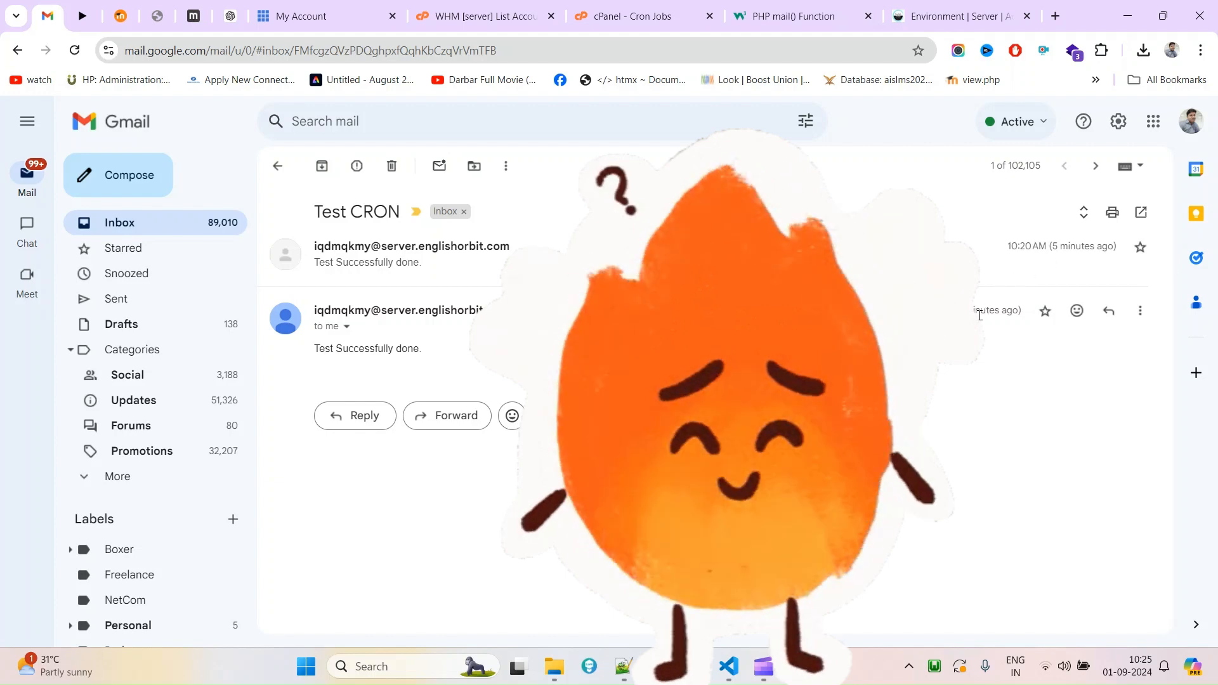
drag(984, 310, 1019, 312)
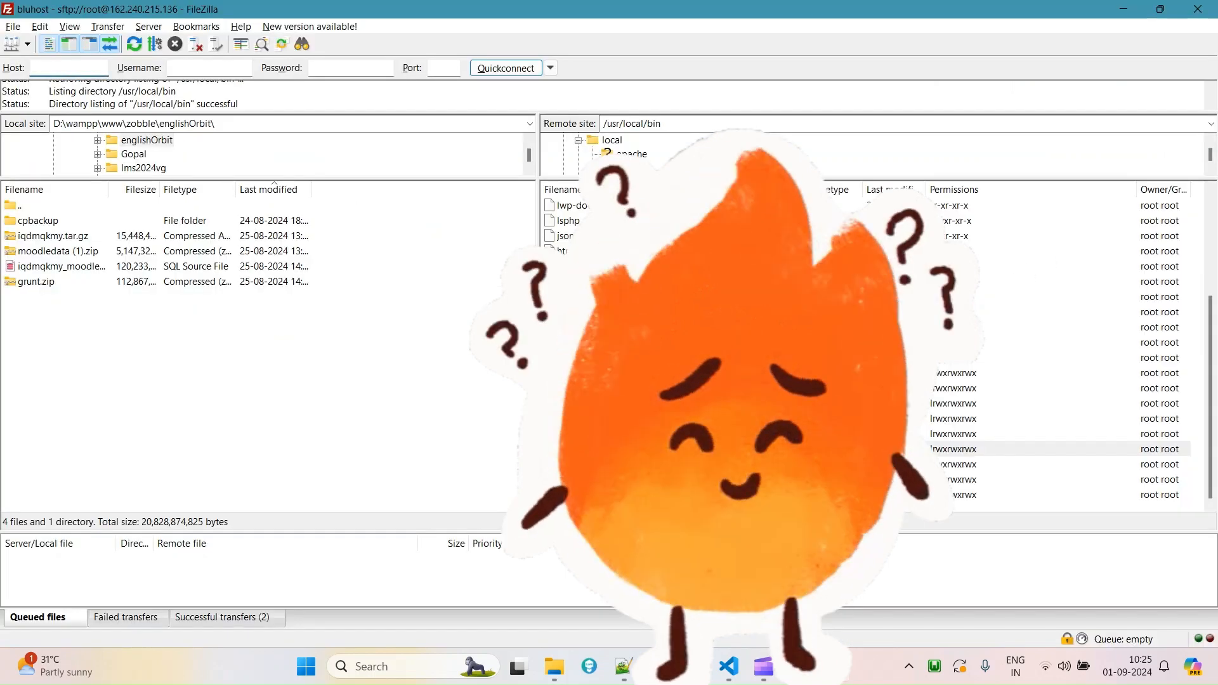
scroll(876, 349, up, 5)
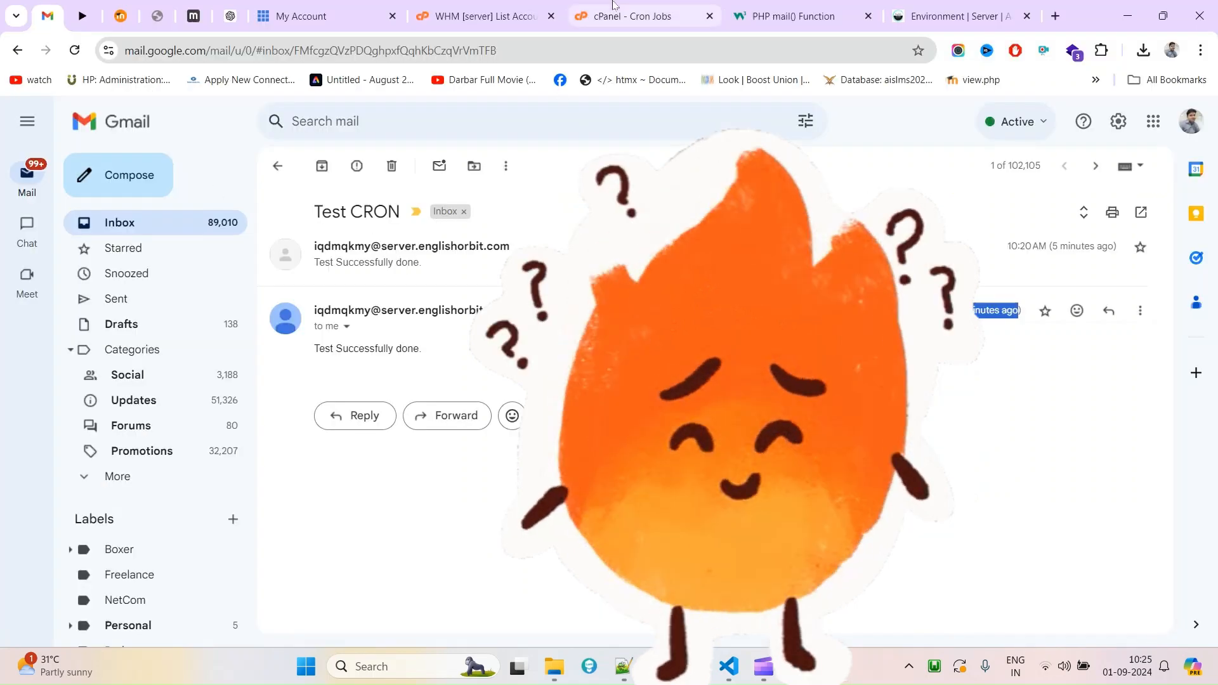
click(614, 5)
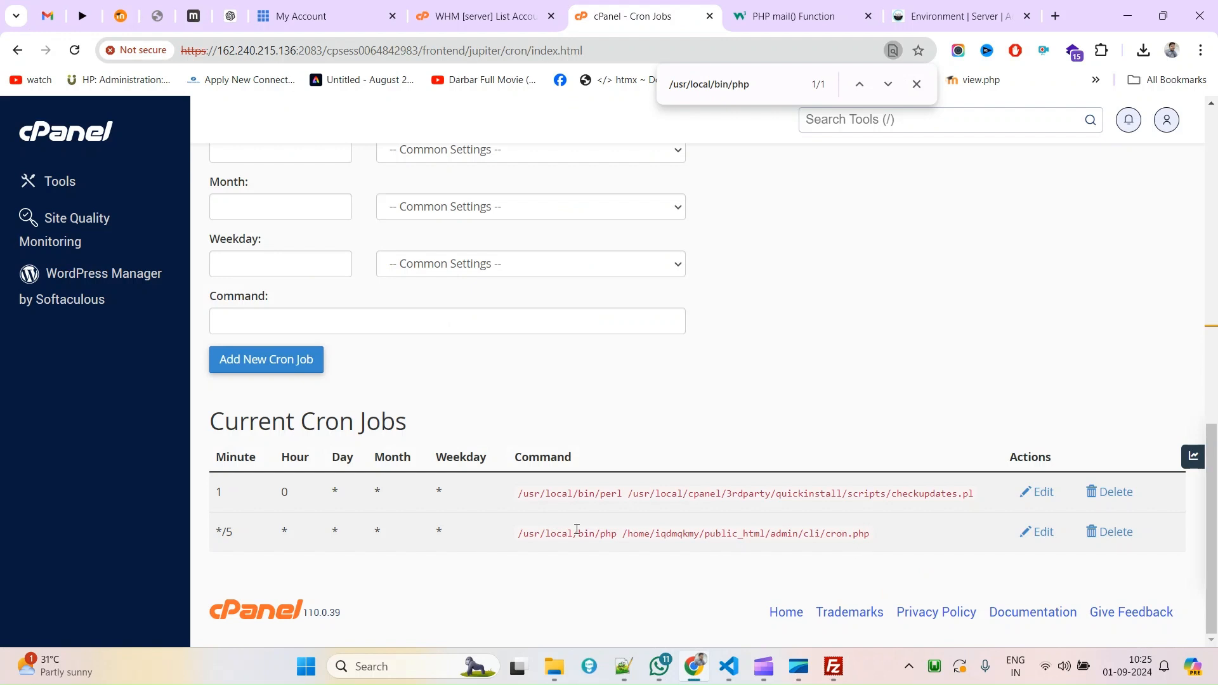
click(46, 13)
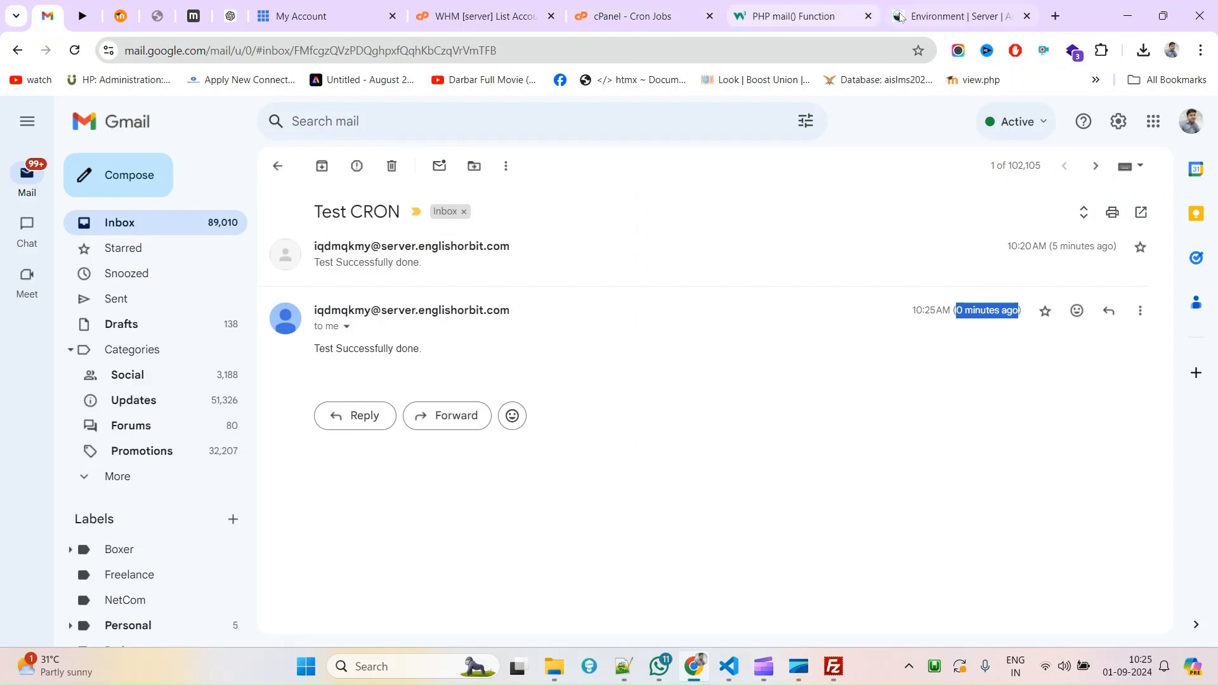
click(793, 15)
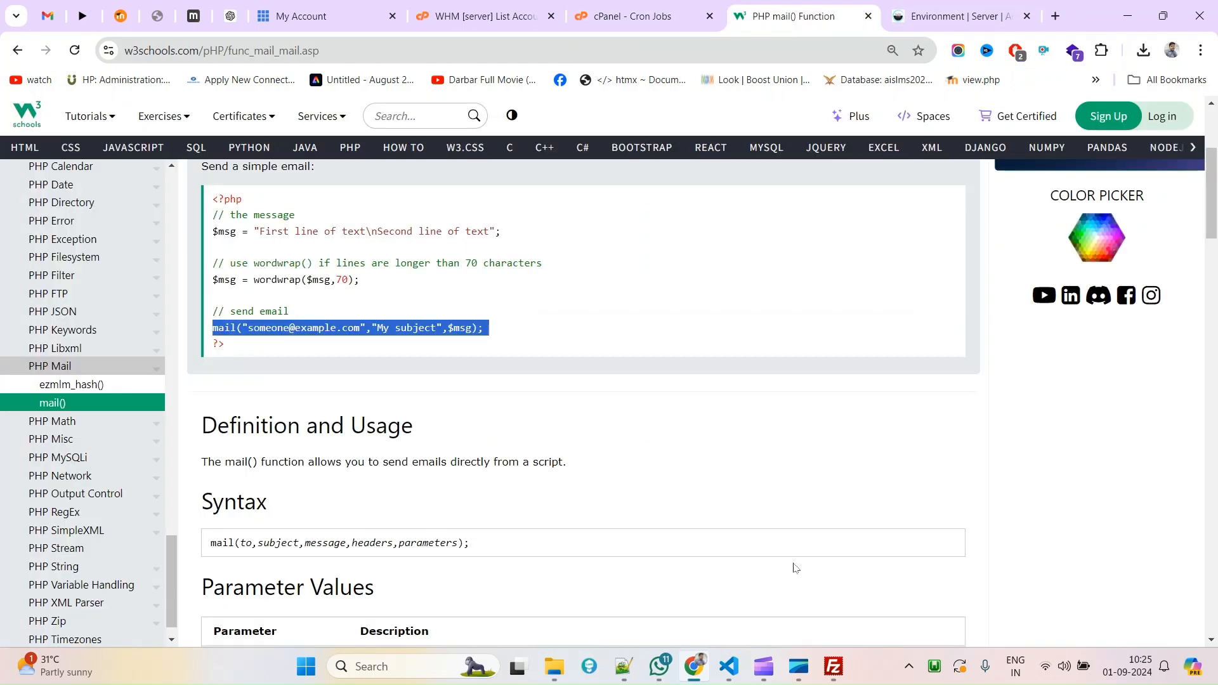
Prefix the test email message on line 35 of cron.php with 'NEW - ' in VS Code.
click(729, 666)
drag(634, 419, 43, 423)
click(558, 439)
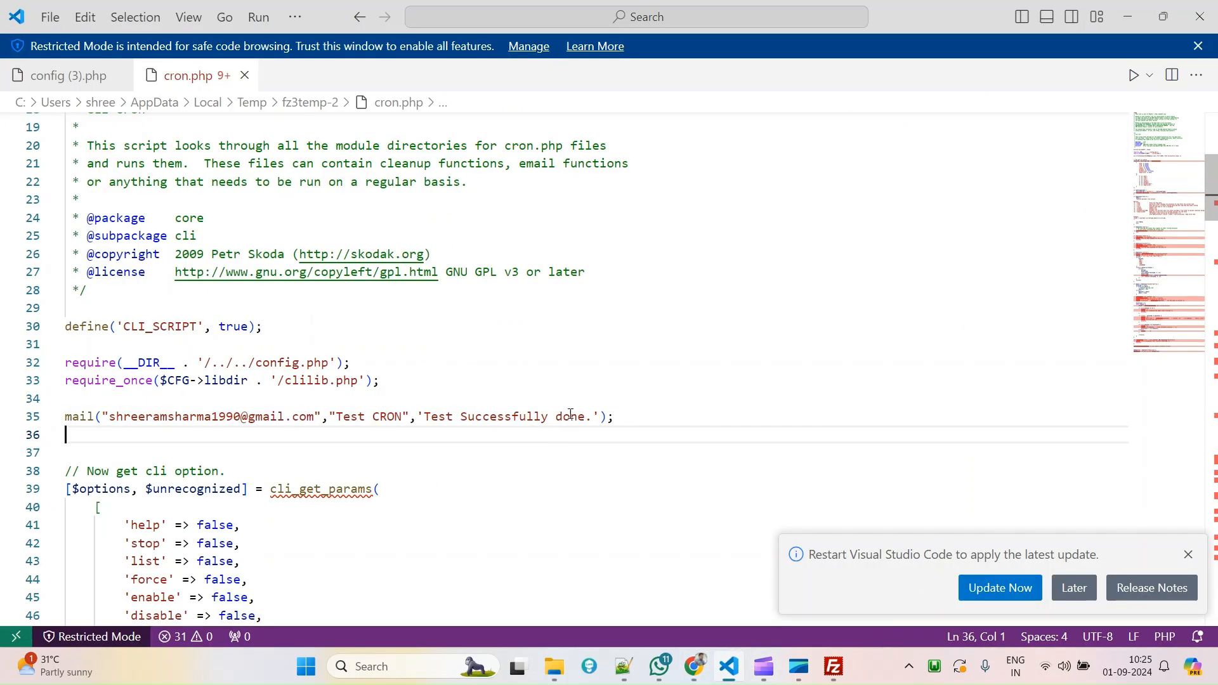
click(428, 411)
text(NEW -)
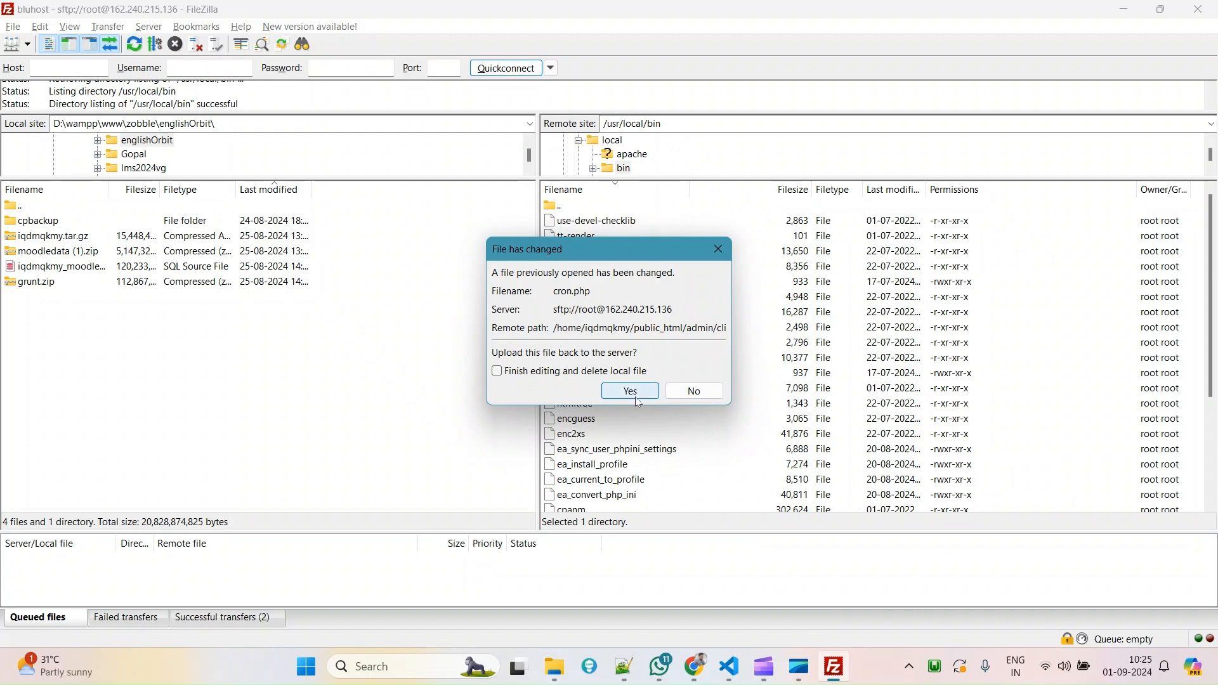
Confirm uploading the changed cron.php to the server, then bring Chrome back to the front.
click(631, 392)
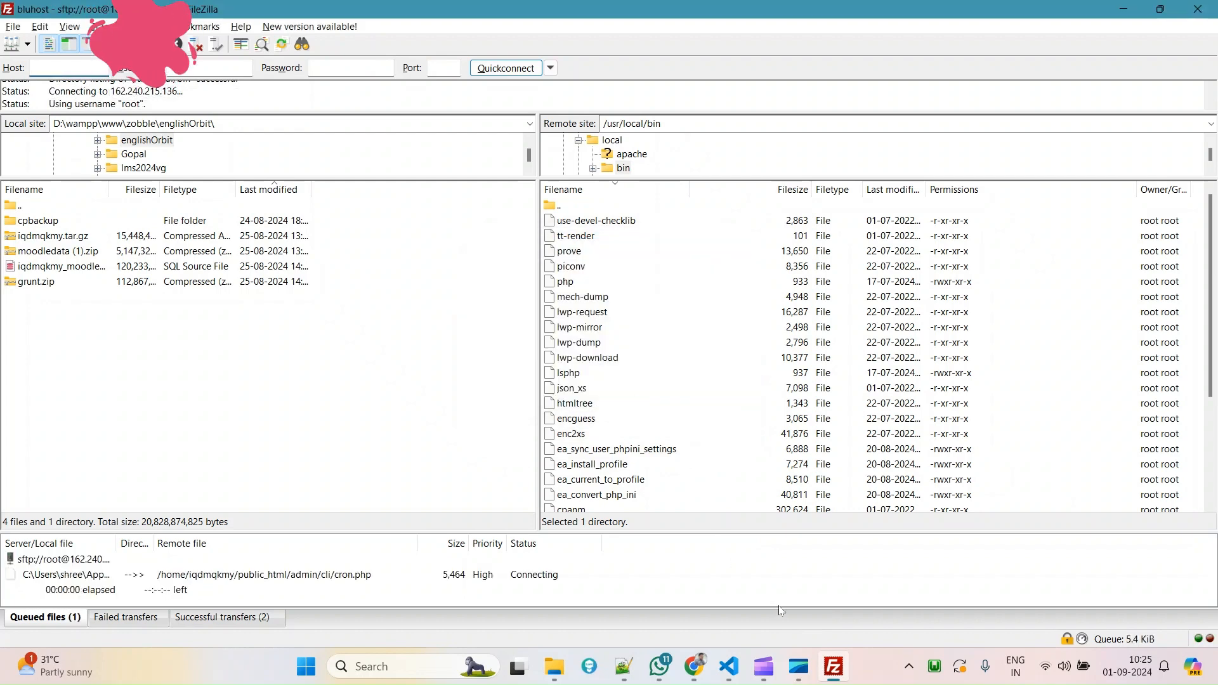
mouse_move(696, 681)
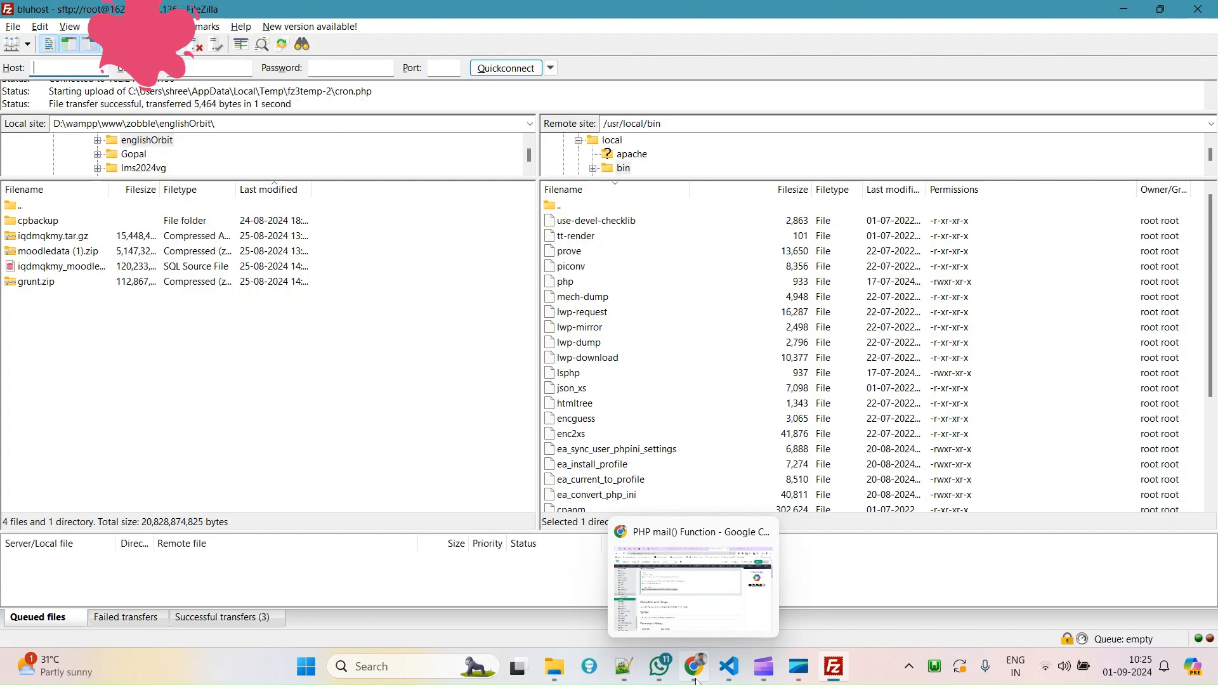
click(693, 587)
Review the latest Test CRON message, close the PHP mail() Function tab, and view Moodle's Environment page.
click(56, 18)
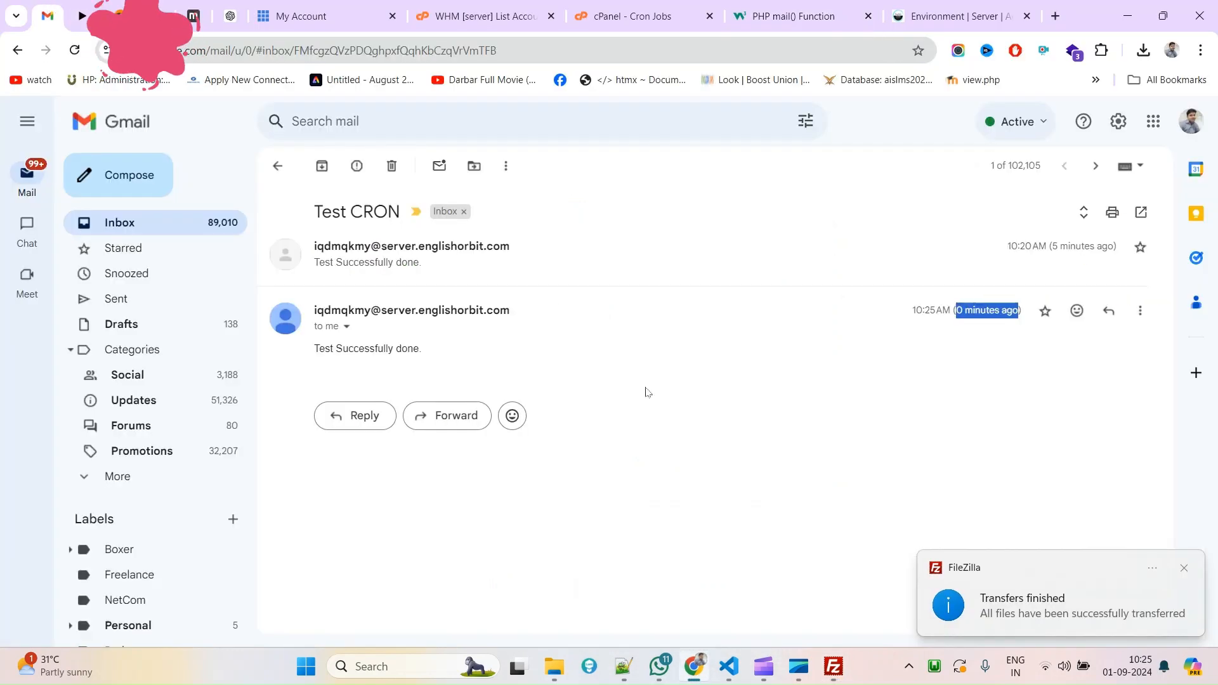
drag(315, 348, 441, 355)
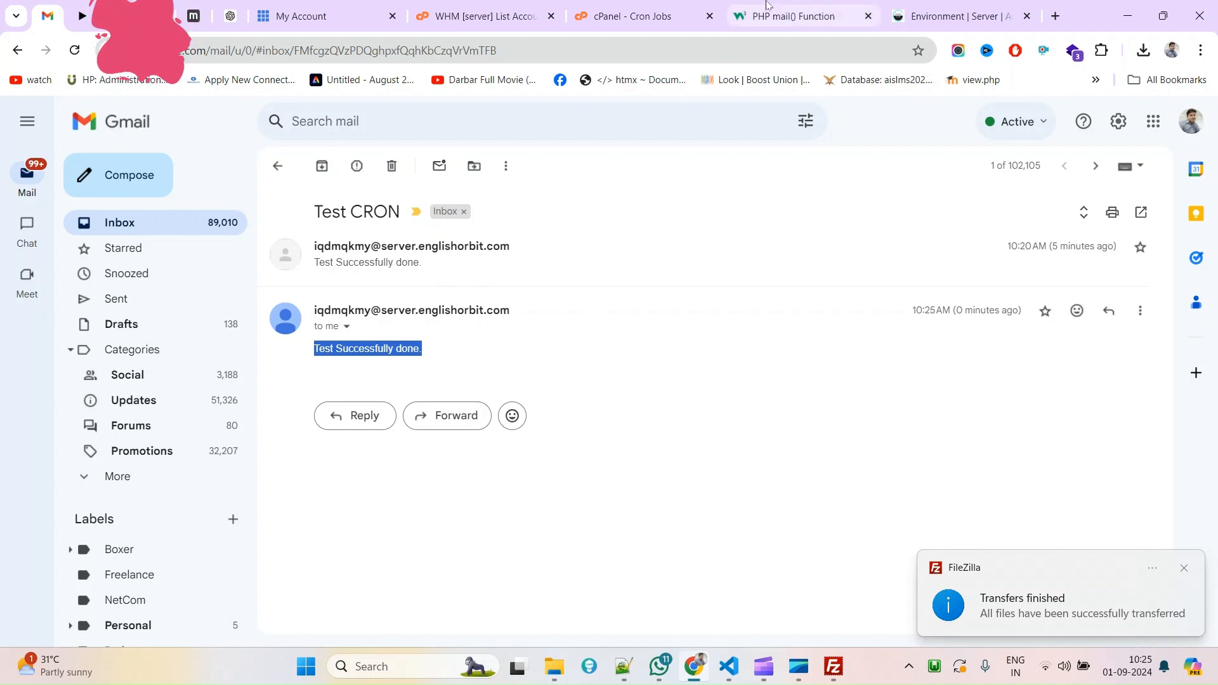
click(869, 18)
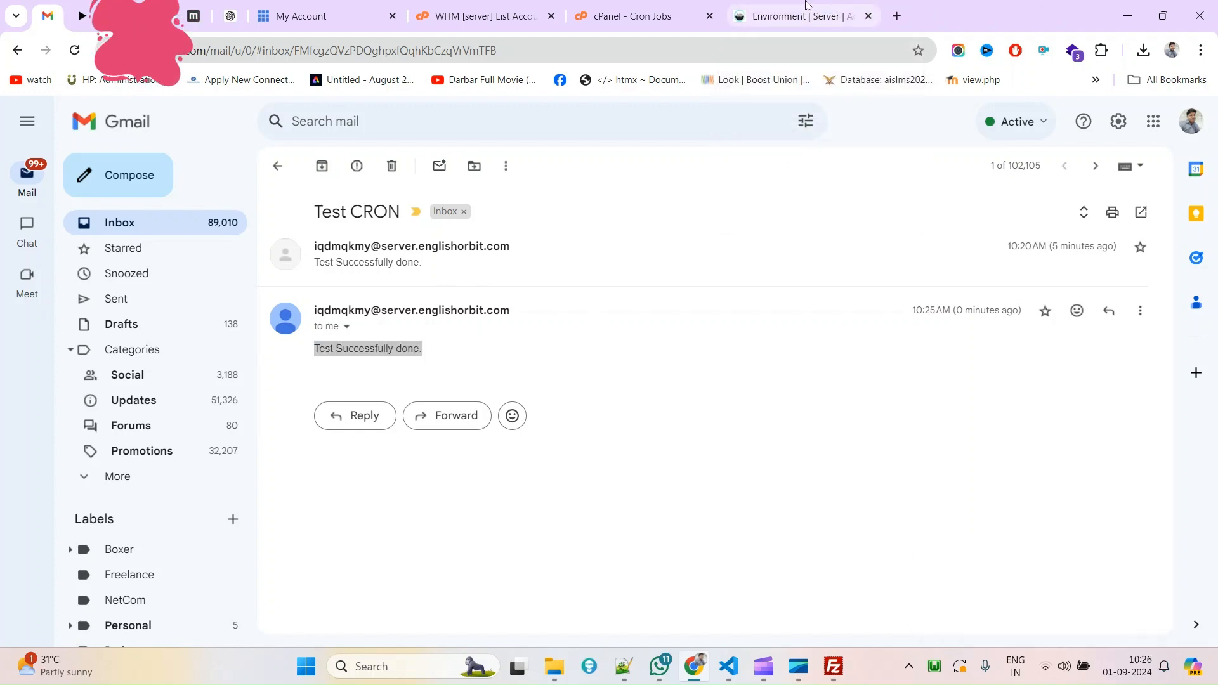
click(813, 10)
scroll(539, 444, down, 5)
scroll(530, 476, up, 8)
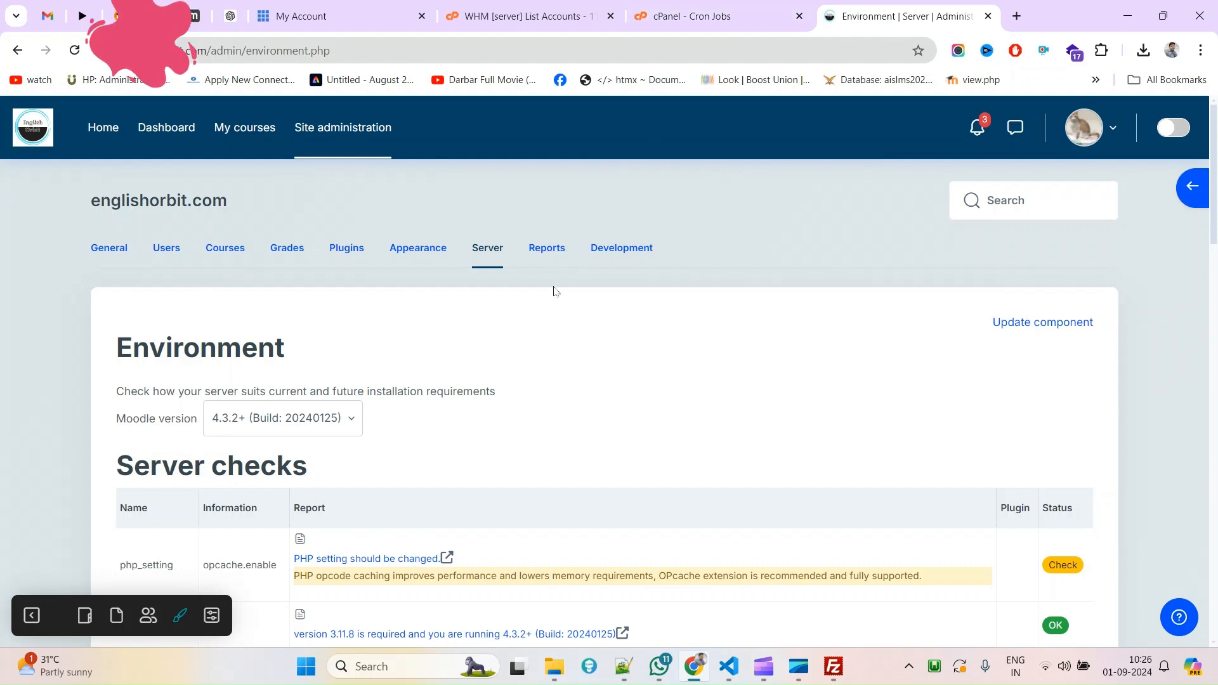
Select the */5 job's full /usr/local/bin/php admin/cli/cron.php command in cPanel Cron Jobs, then view Notepad++ notes.
click(757, 5)
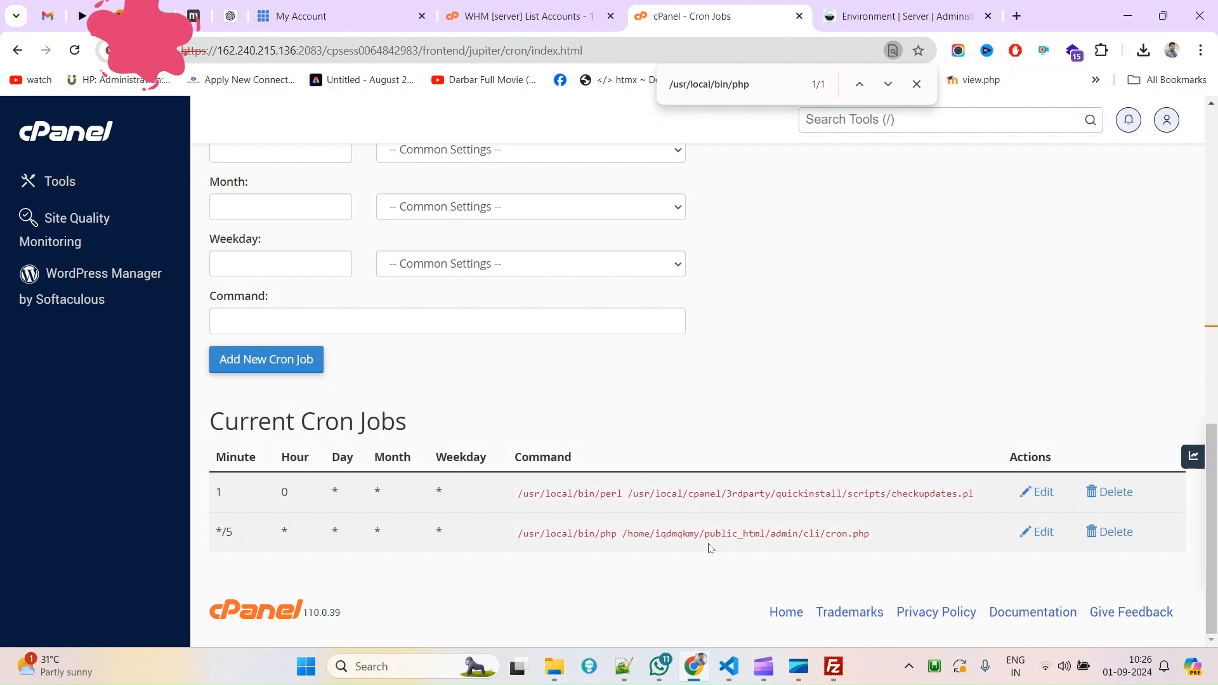
drag(625, 528, 855, 532)
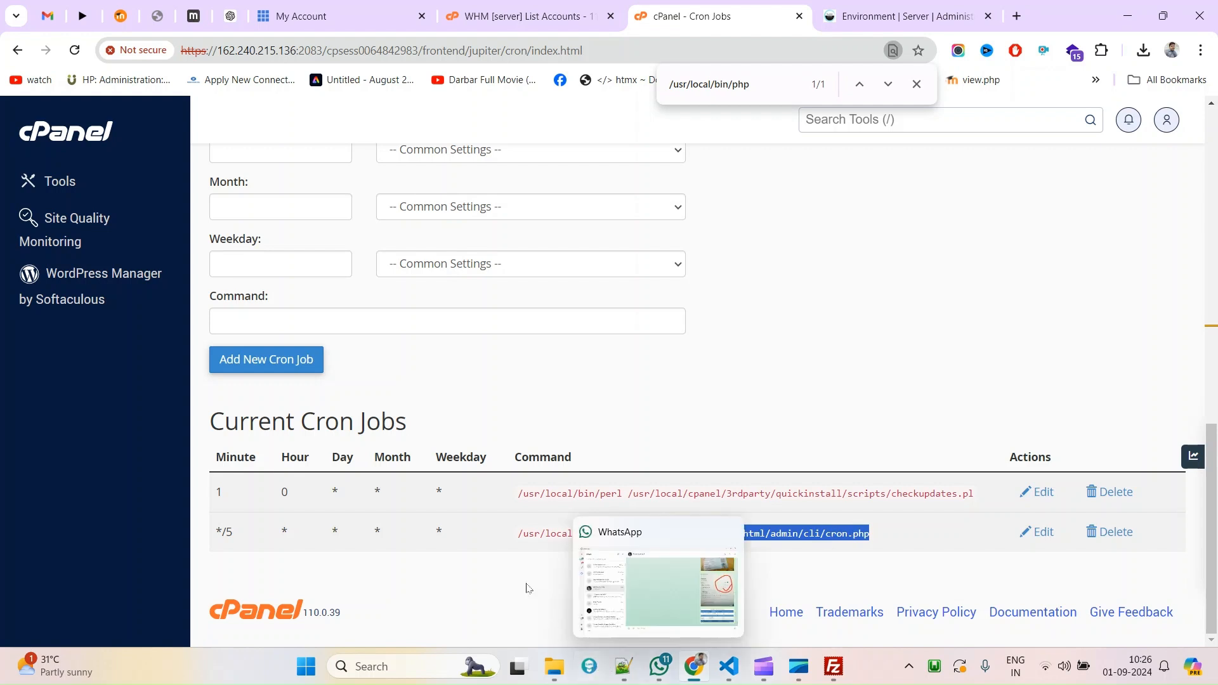
click(525, 545)
double_click(532, 535)
drag(532, 535, 608, 533)
double_click(607, 533)
triple_click(608, 533)
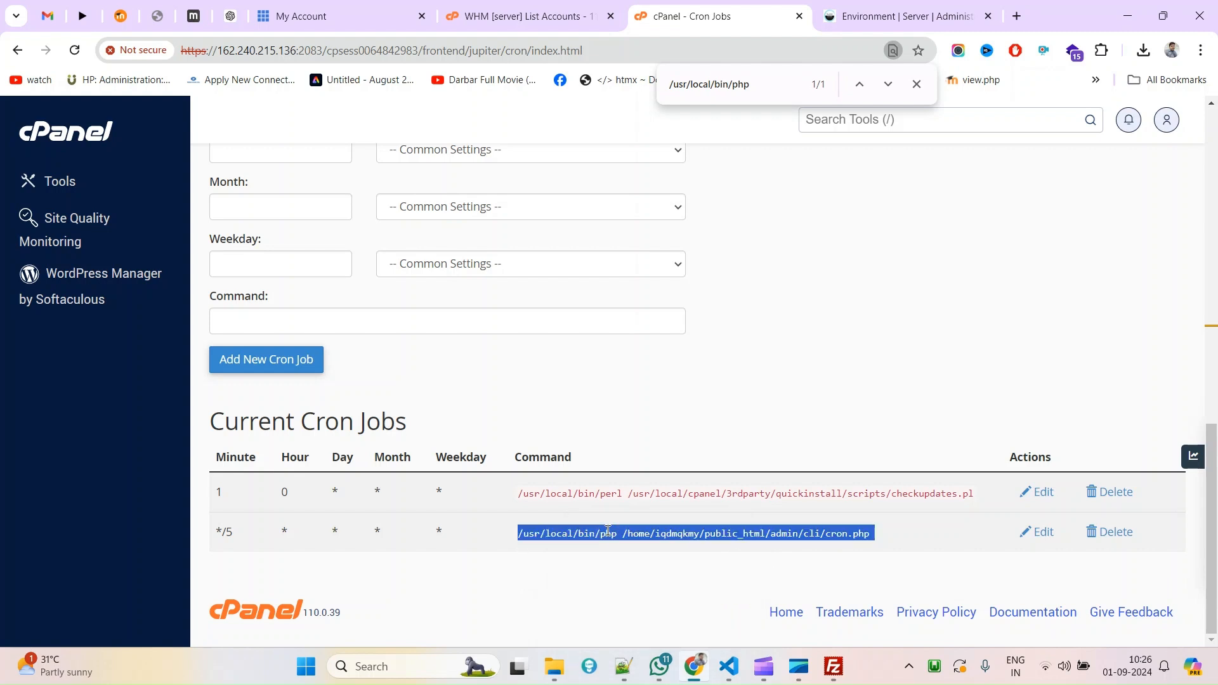
click(624, 666)
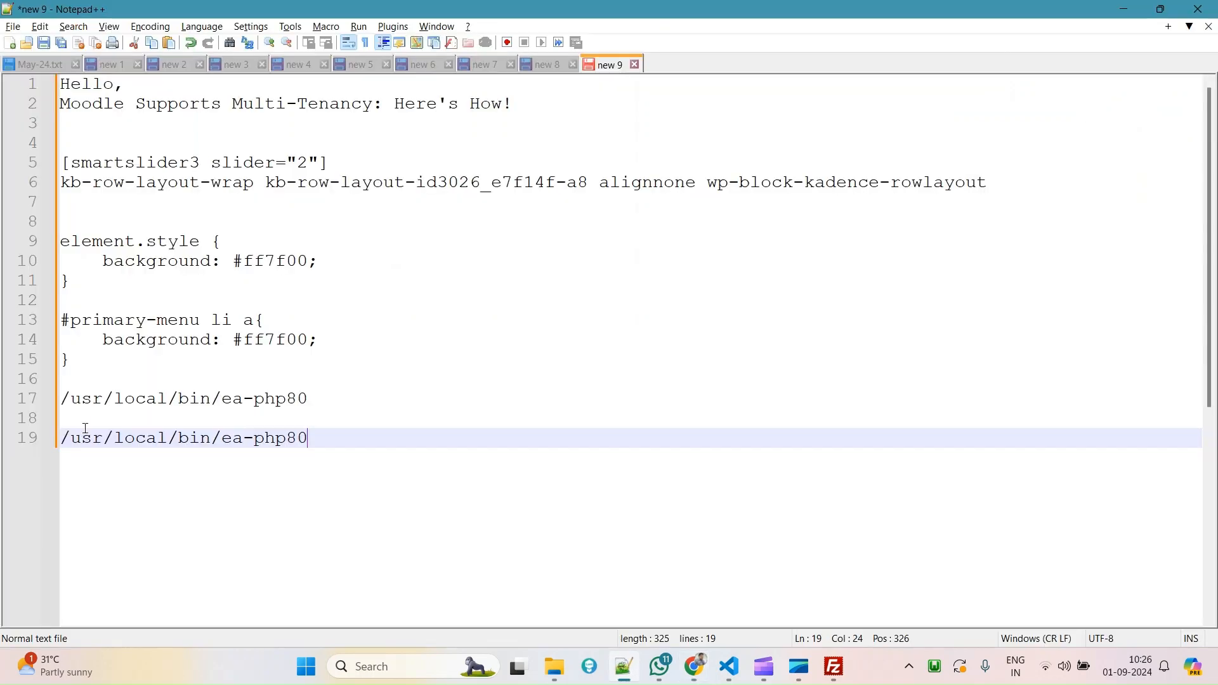
double_click(86, 439)
drag(86, 439, 211, 438)
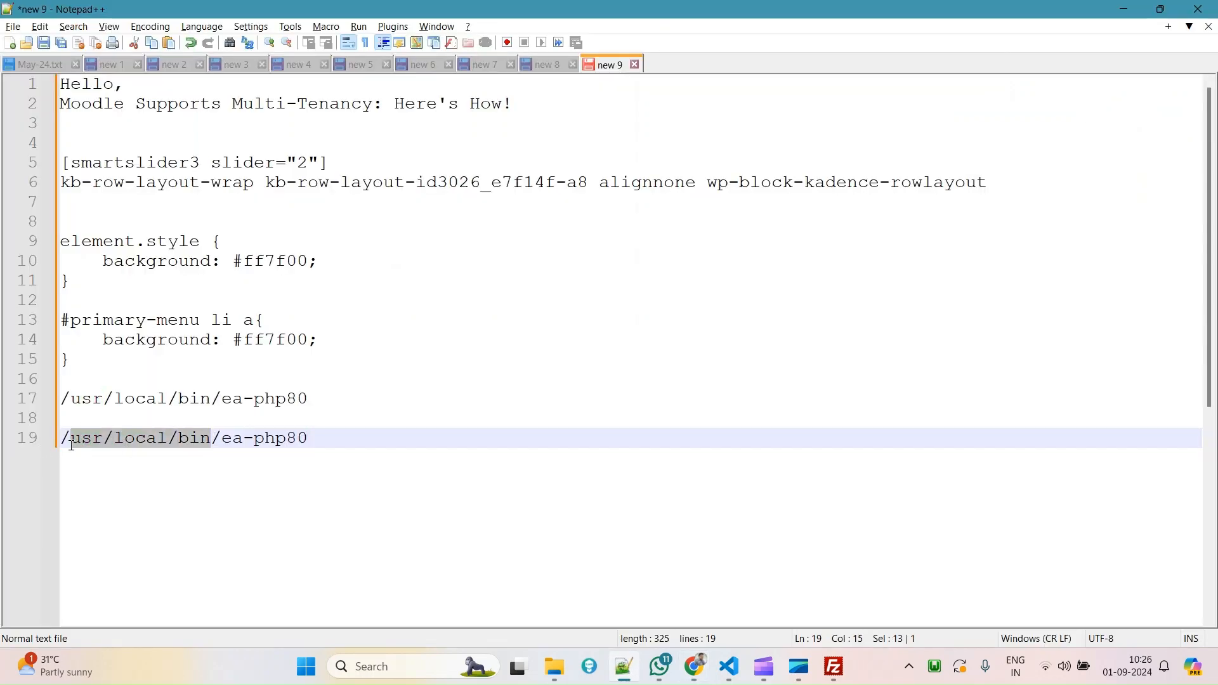
drag(323, 439, 52, 442)
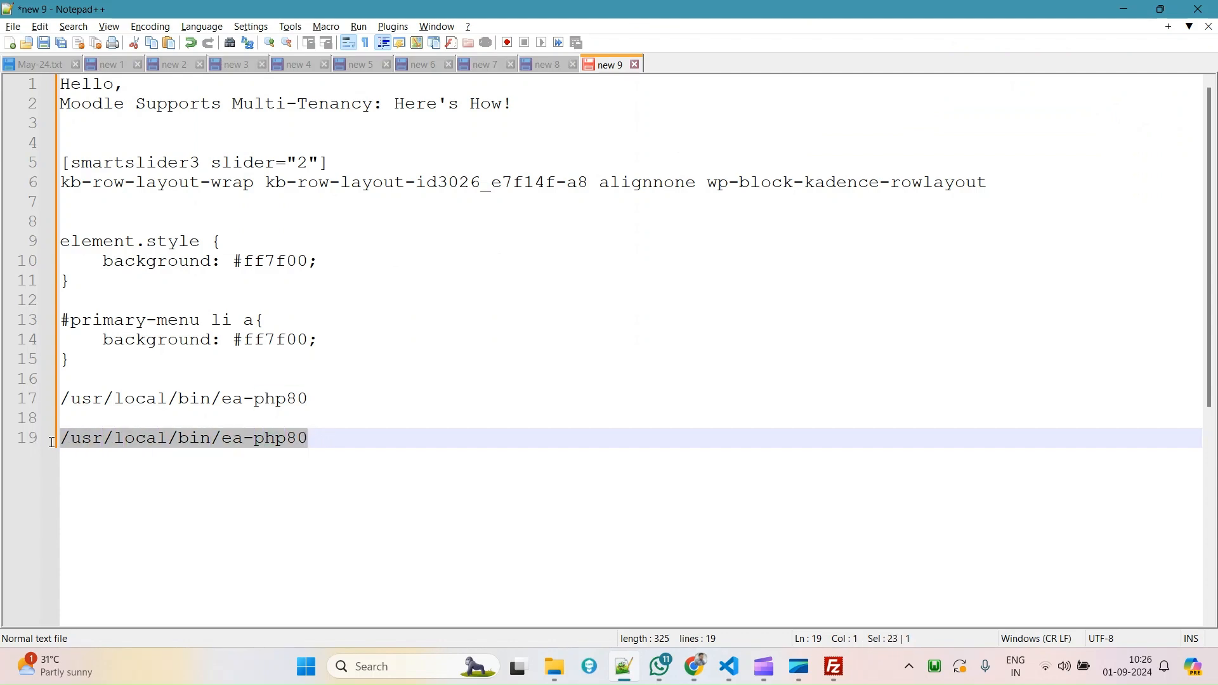
click(215, 485)
click(224, 439)
drag(238, 440, 15, 440)
double_click(306, 441)
drag(306, 441, 226, 439)
click(328, 447)
drag(327, 448, 63, 448)
Close the find bar plus the Environment, cPanel Cron Jobs and WHM tabs, then reload Bluehost My Account.
click(695, 667)
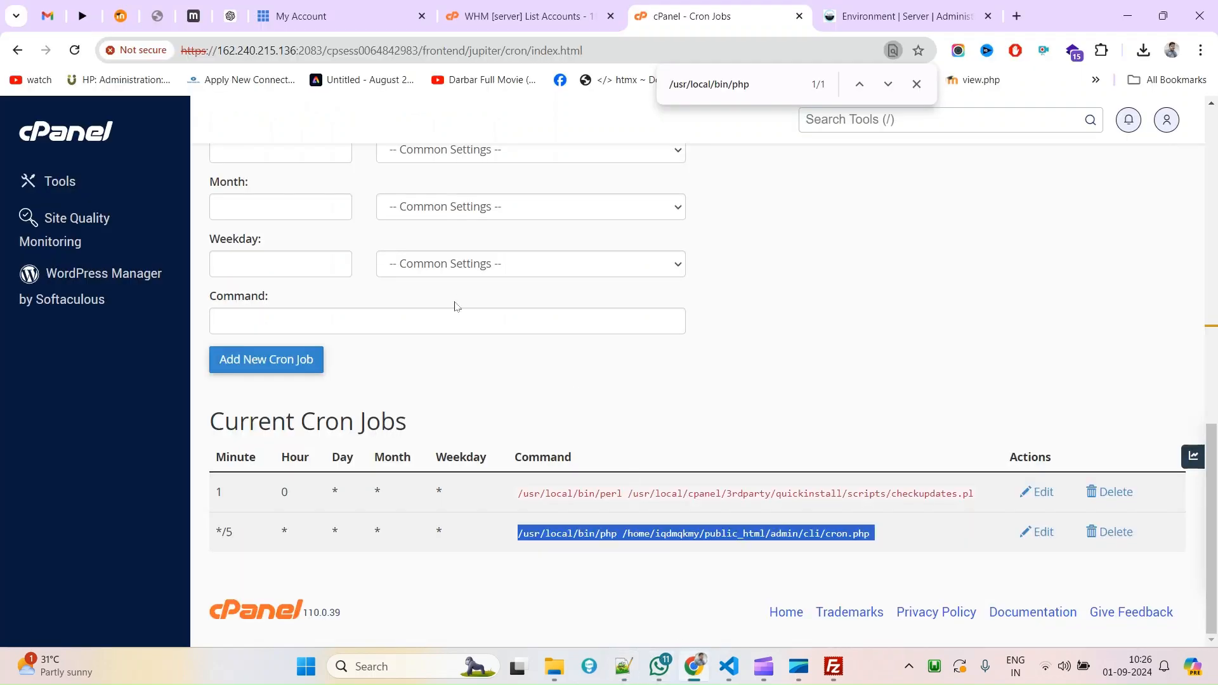
scroll(707, 411, up, 7)
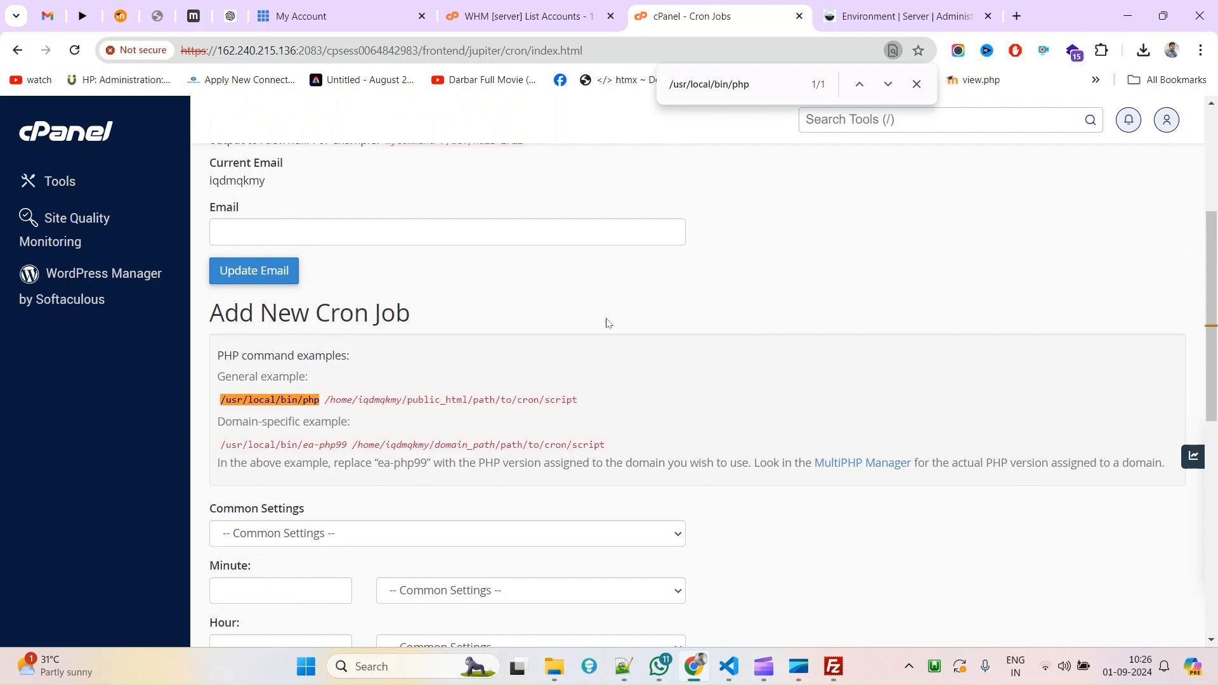
scroll(753, 347, up, 4)
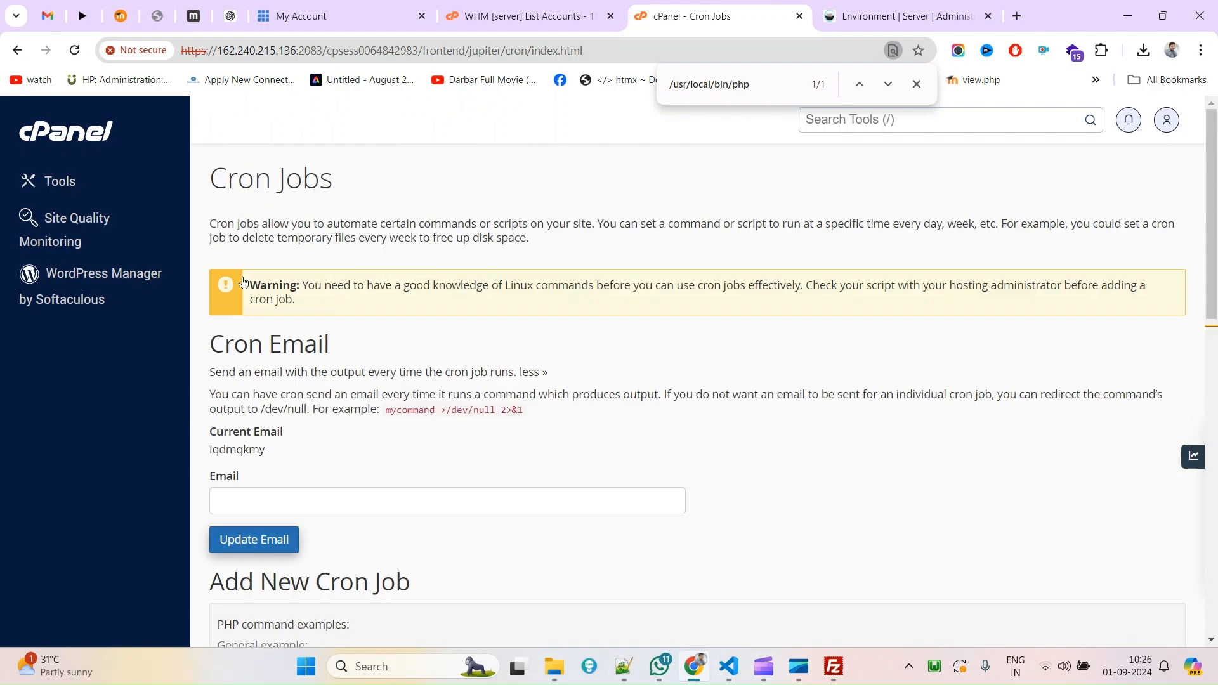
click(917, 85)
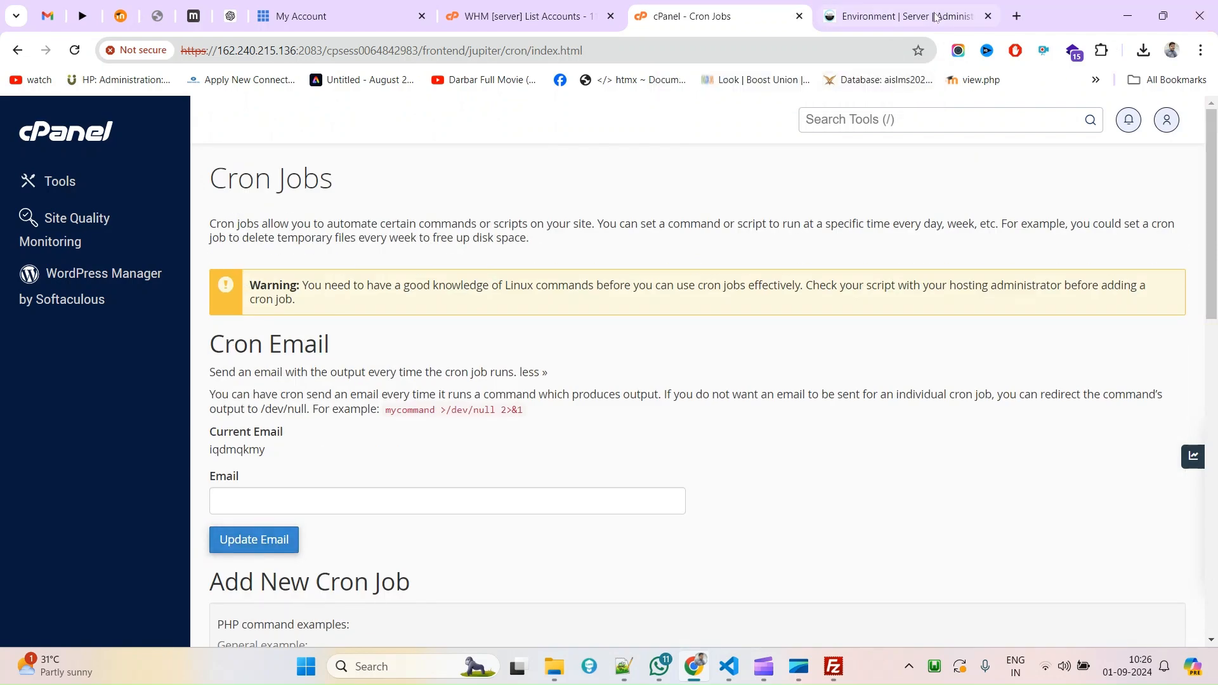
middle_click(830, 16)
click(800, 16)
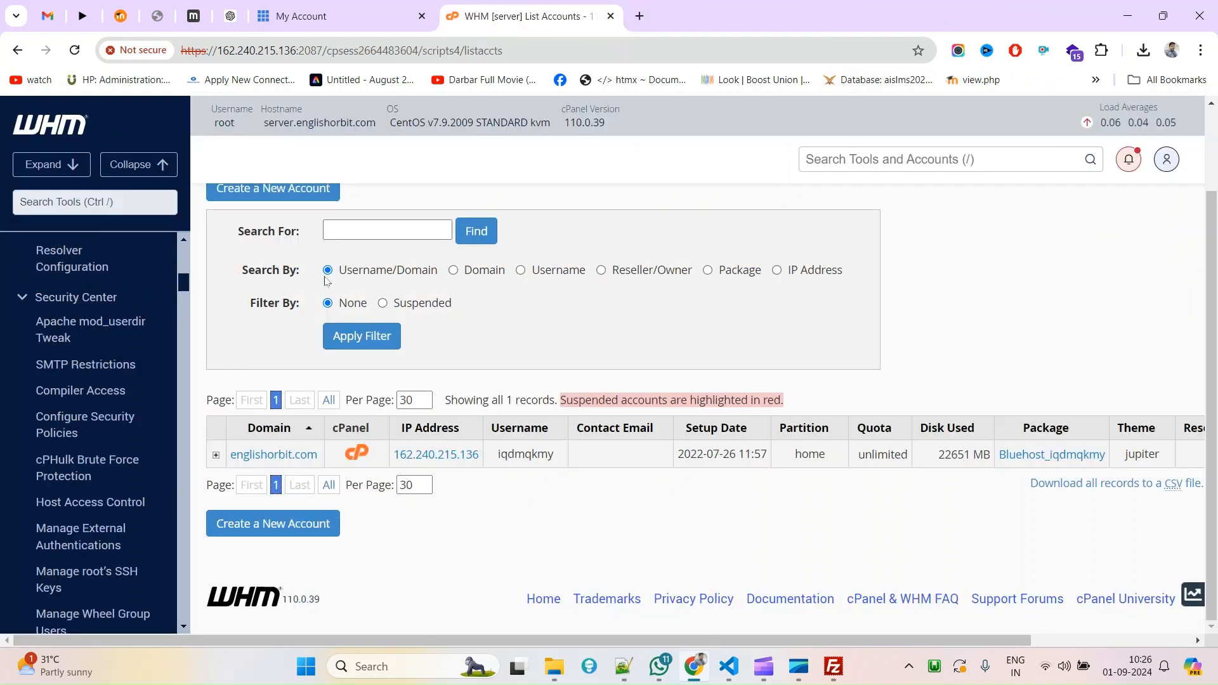
click(611, 16)
click(46, 132)
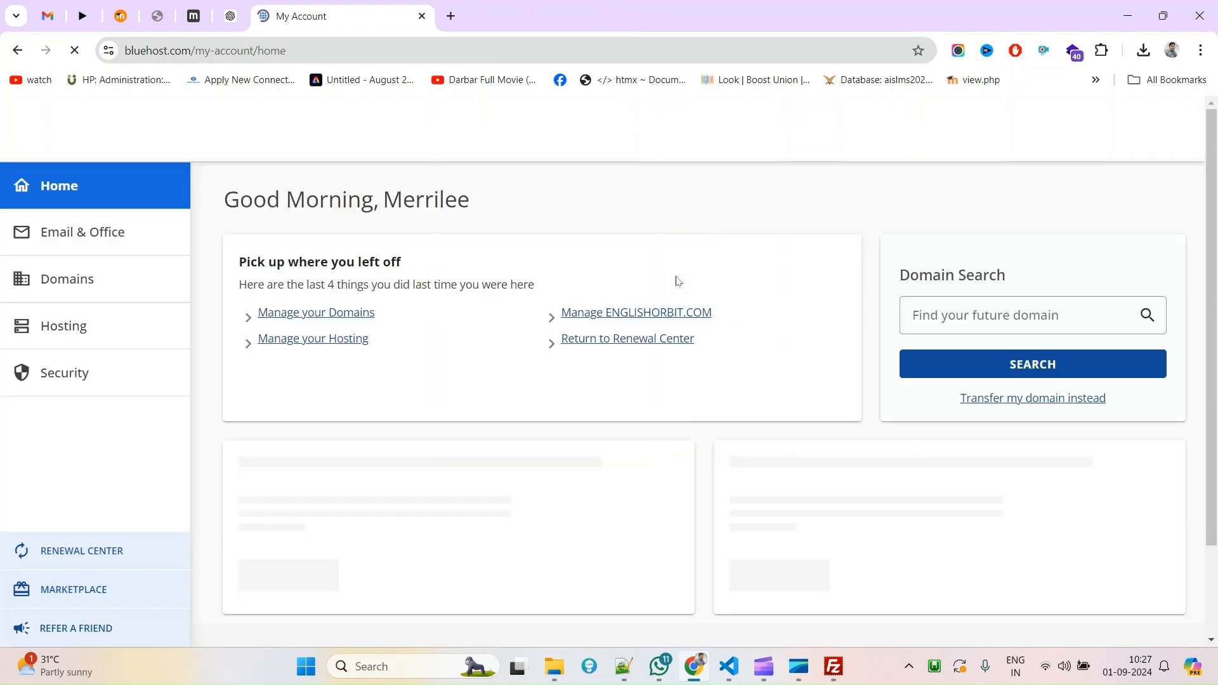
Open Hosting details for the Ultimate VPS Server and launch its WHM from Quick Links.
scroll(650, 343, down, 2)
click(45, 326)
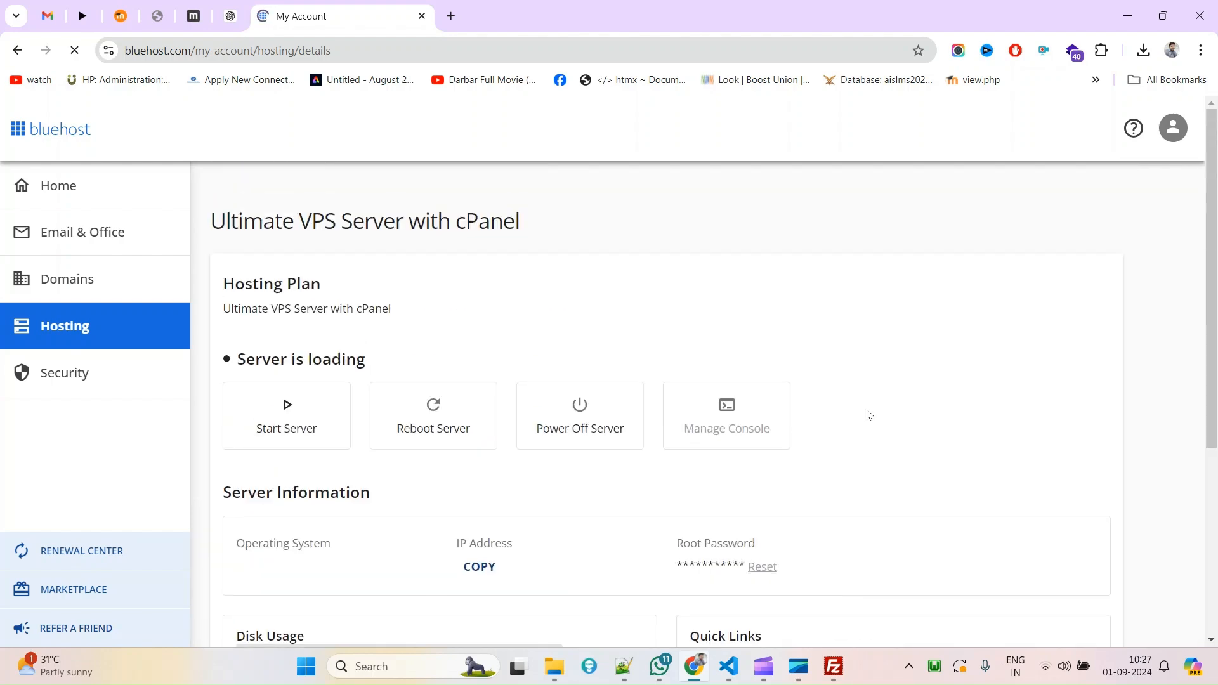
scroll(631, 440, down, 5)
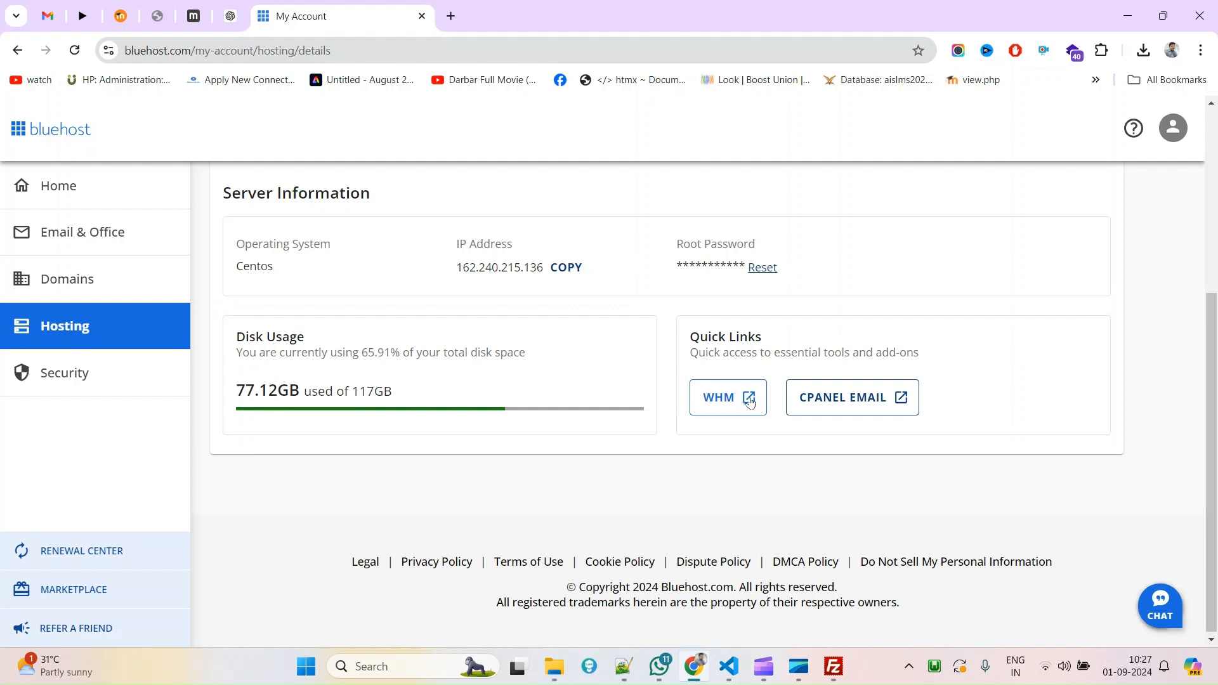
click(729, 405)
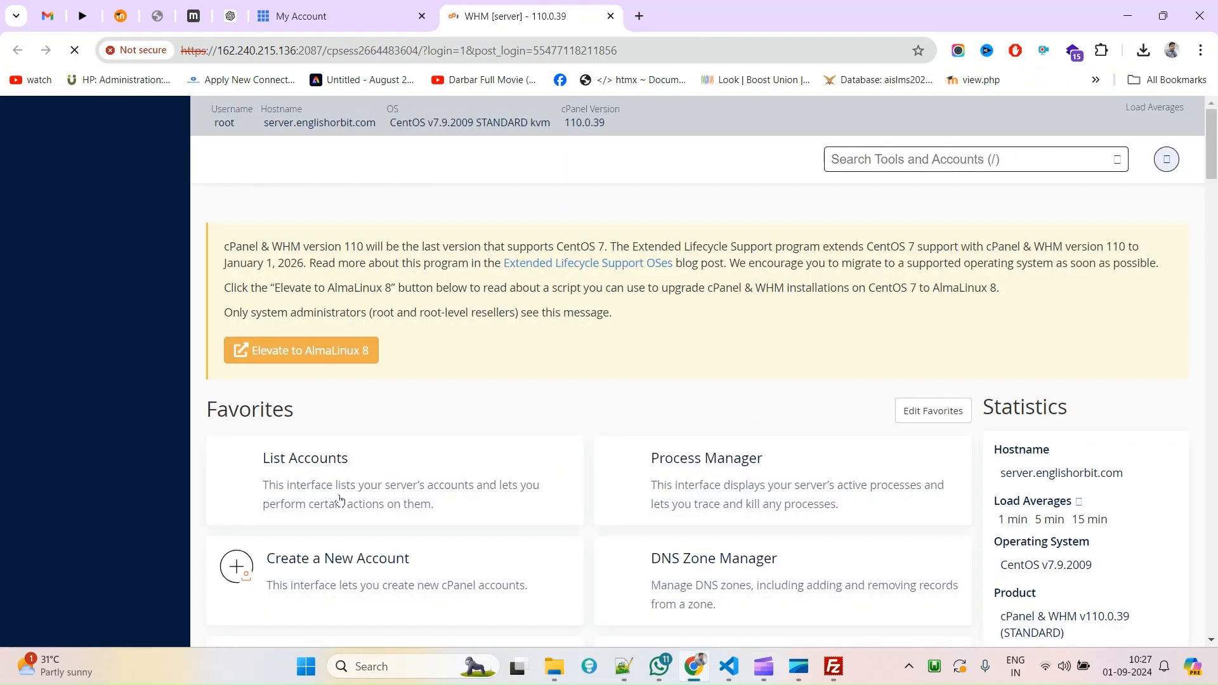
Open WHM's List Accounts and launch cPanel for the englishorbit.com account.
scroll(466, 481, down, 2)
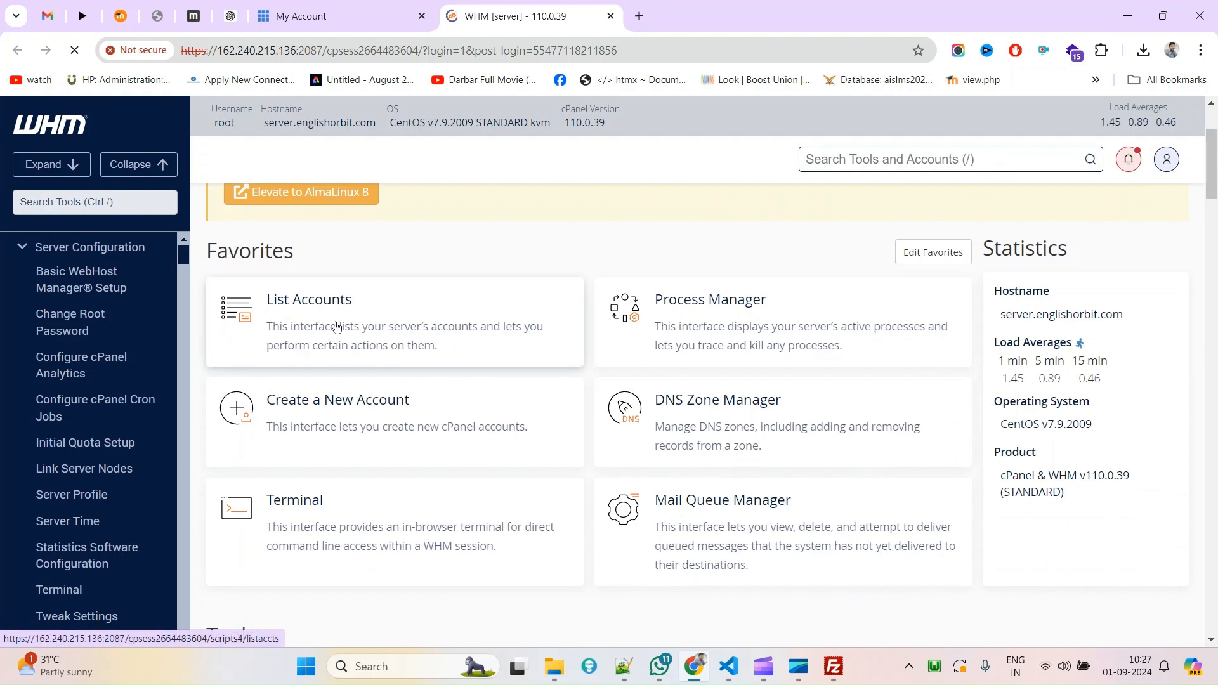
click(337, 327)
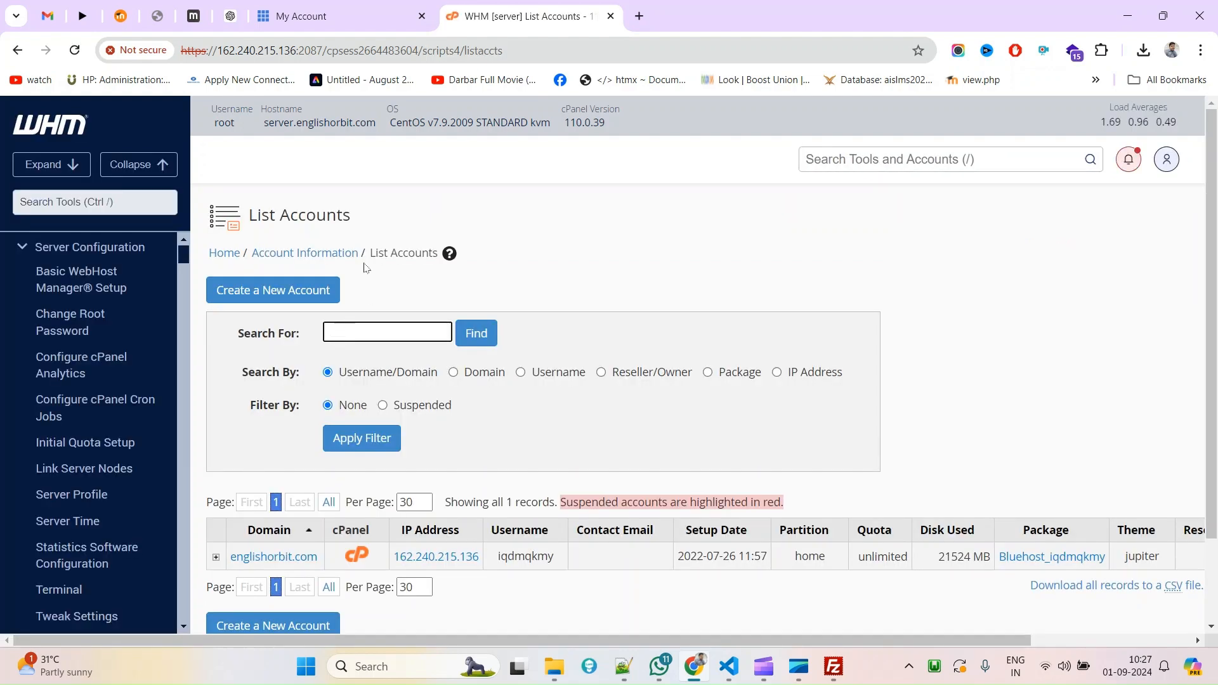
scroll(314, 336, down, 2)
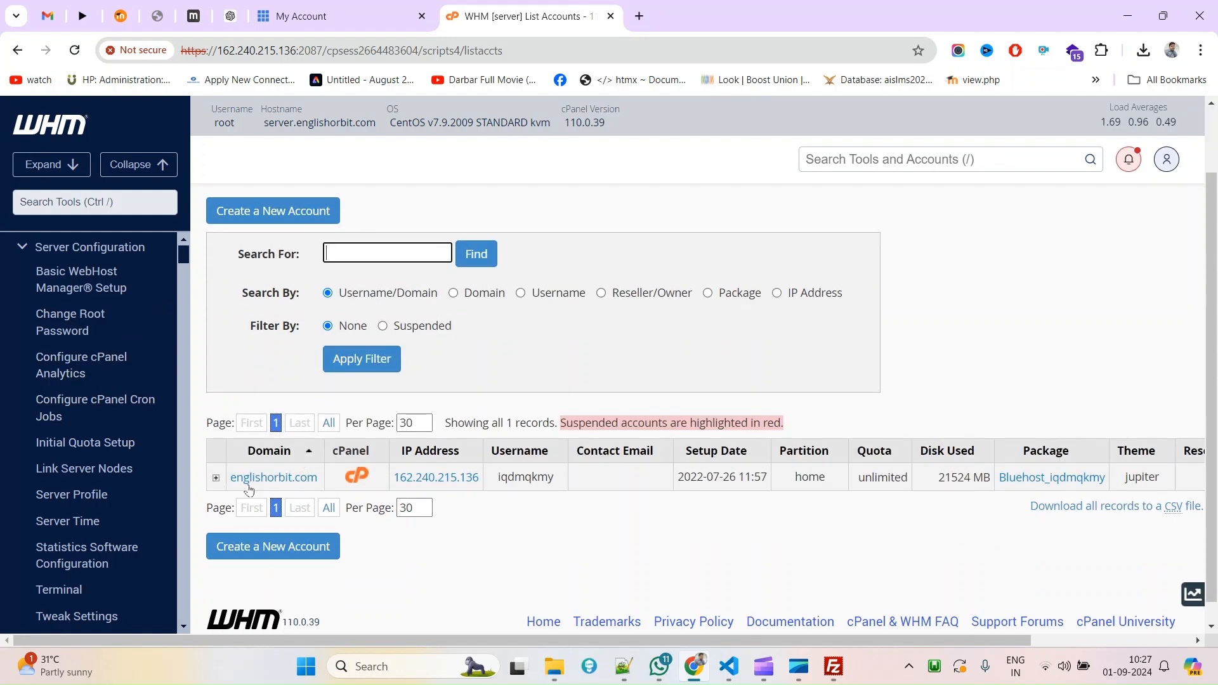
double_click(341, 452)
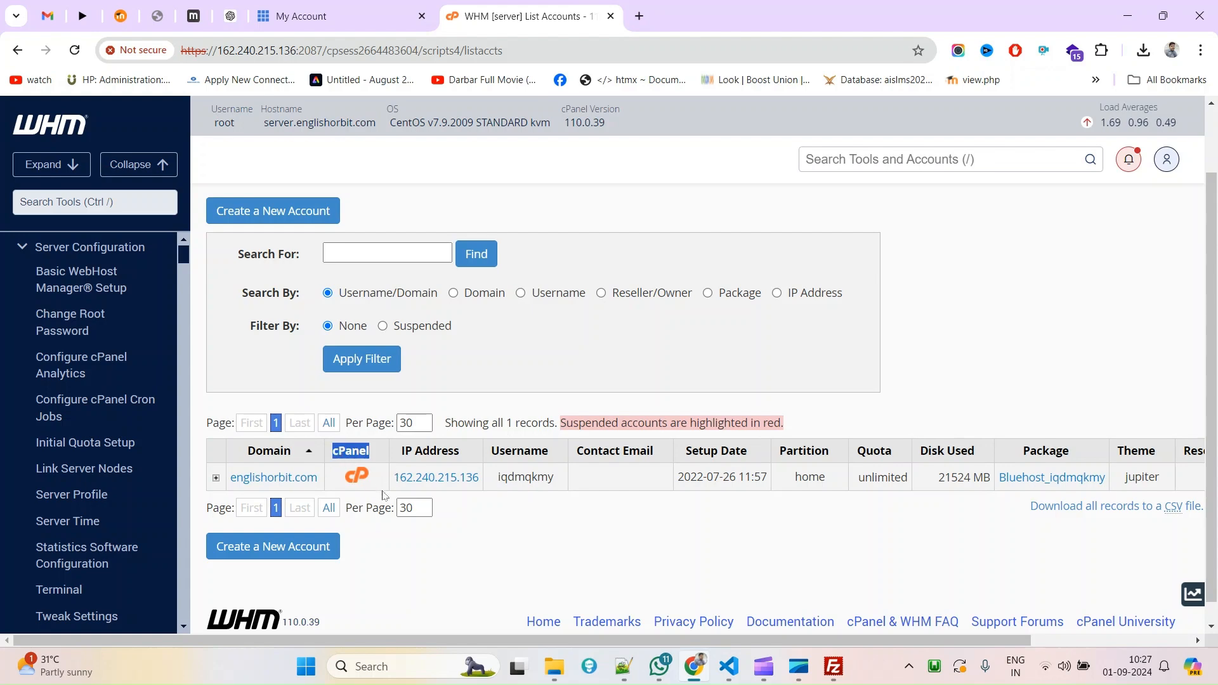
click(361, 478)
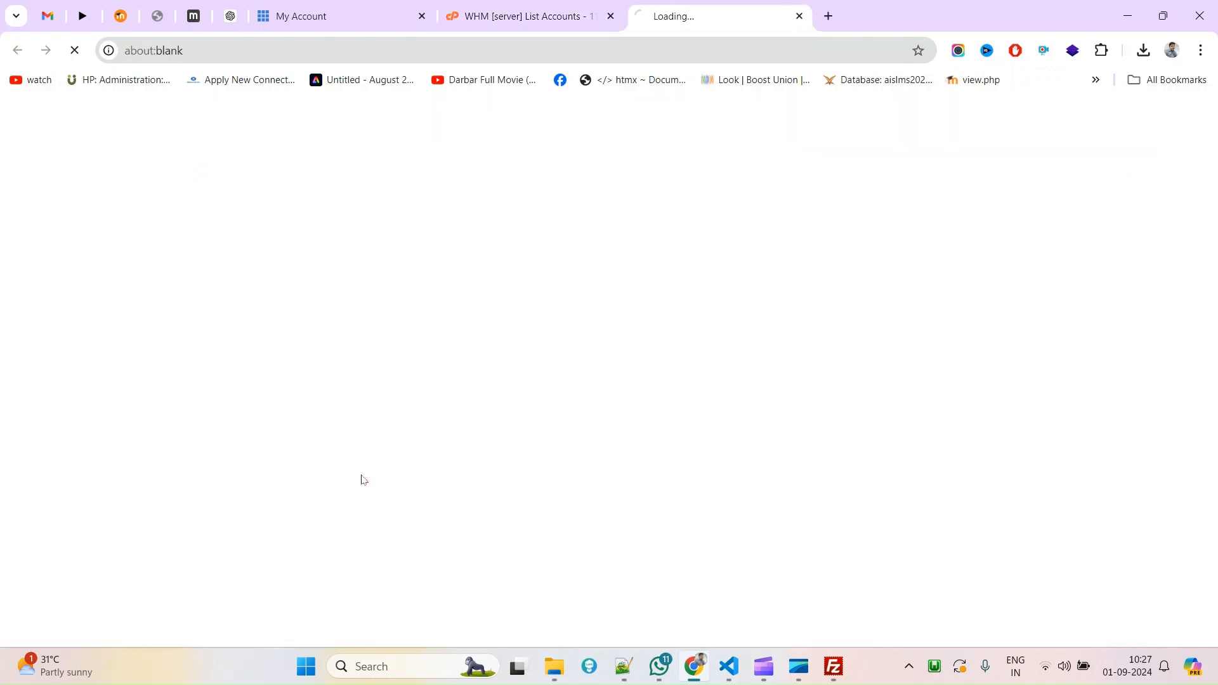
click(514, 4)
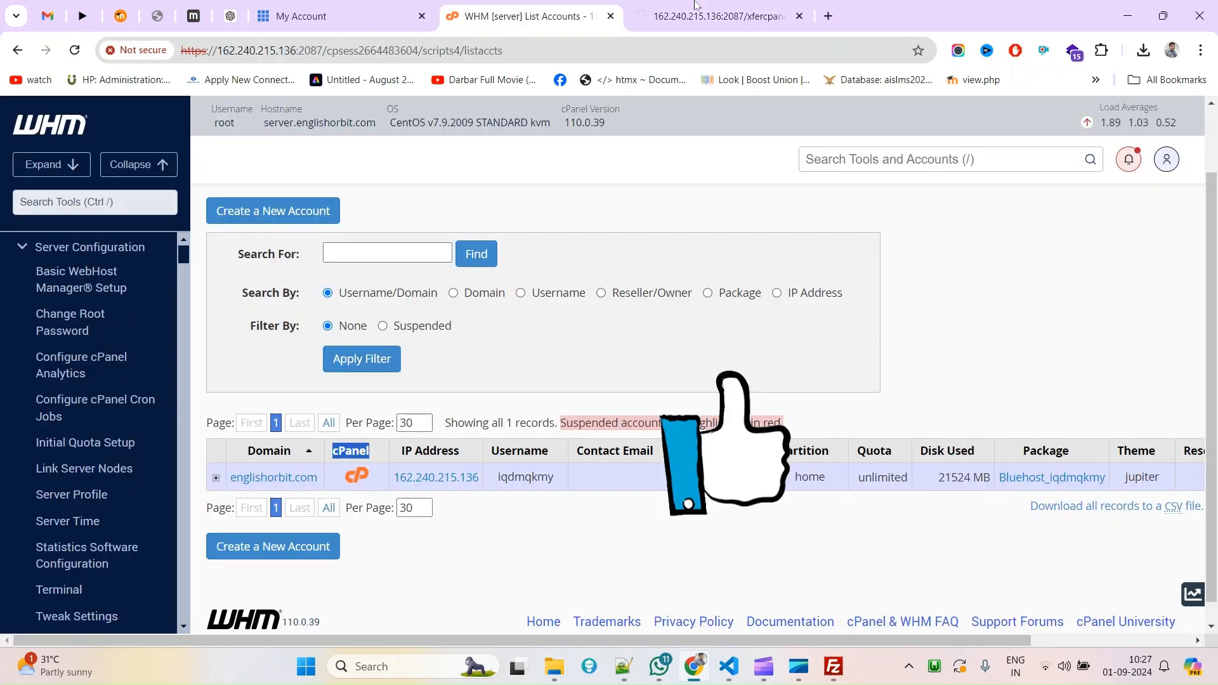
Search 'cron' on the cPanel Tools page and open Cron Jobs under Advanced.
click(677, 13)
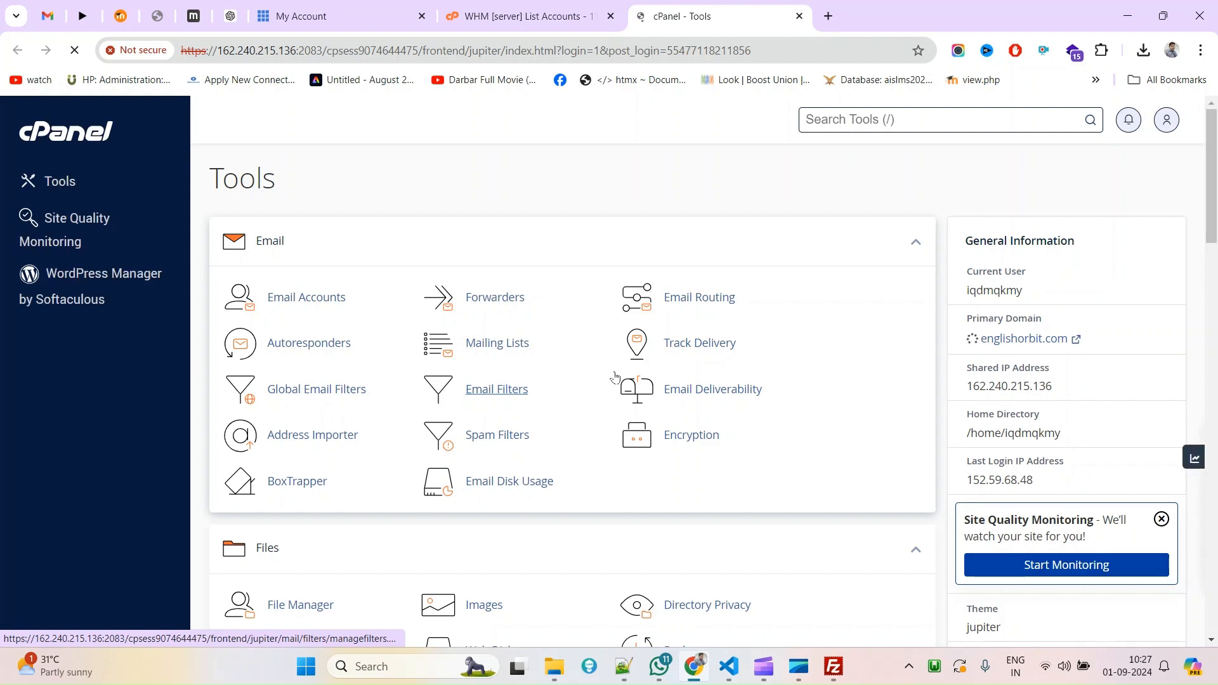
click(585, 6)
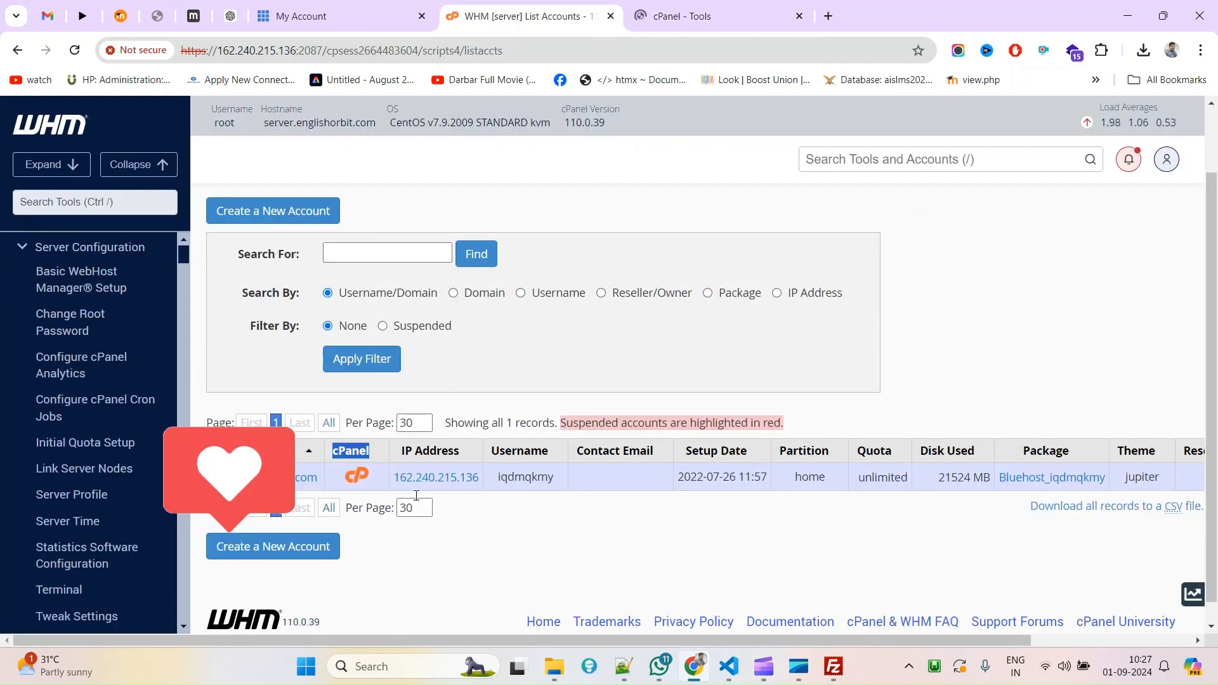
click(752, 4)
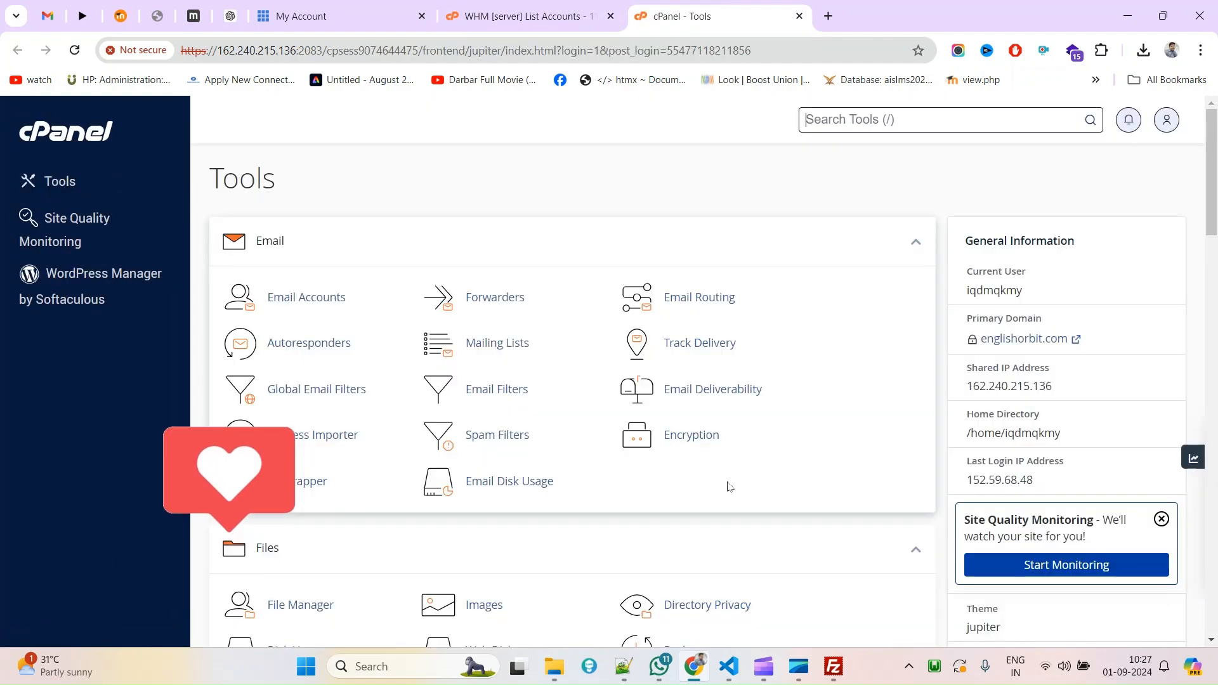
scroll(729, 487, down, 1)
scroll(729, 487, down, 3)
key(ctrl+f)
text(ron)
key(BackSpace)
key(BackSpace)
key(BackSpace)
text(cron)
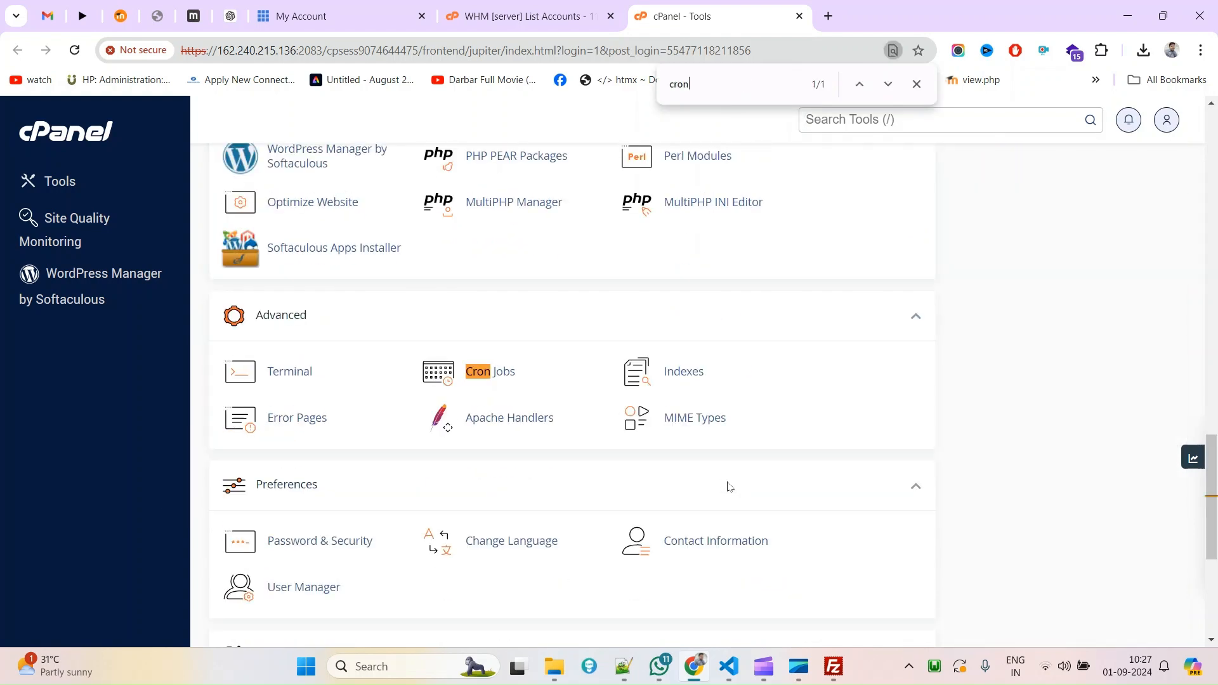
click(497, 373)
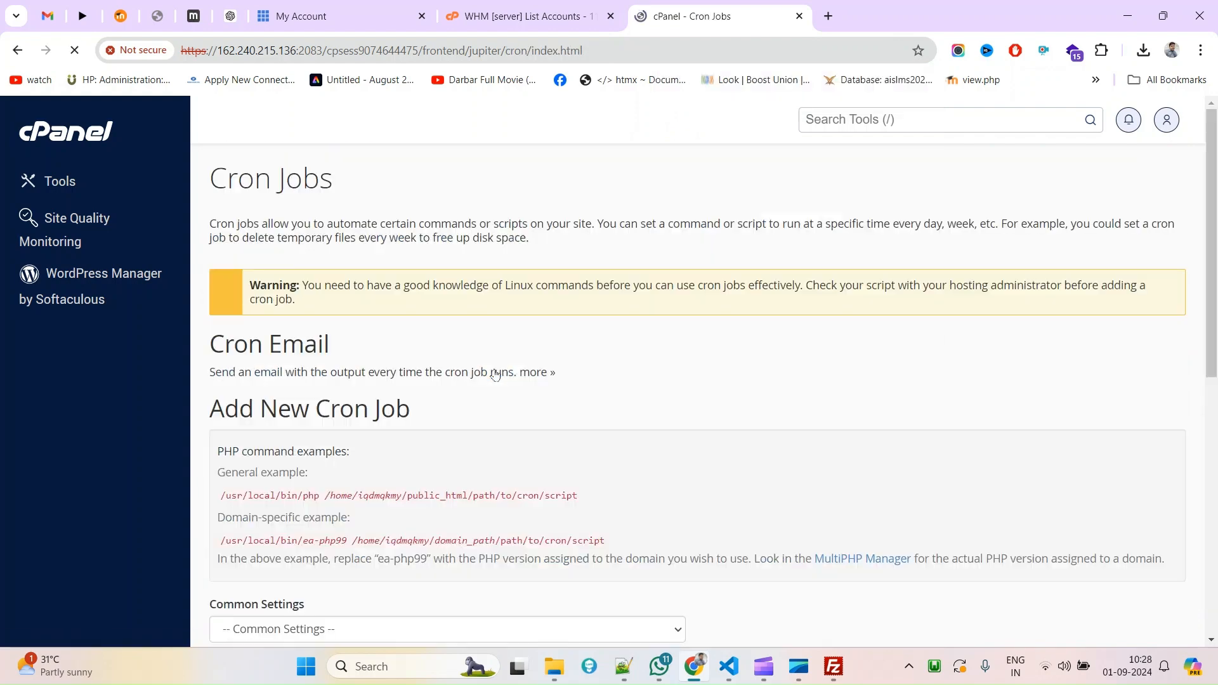
Highlight the /usr/local/bin/php binary path of the */5 Moodle cron job.
scroll(488, 368, down, 10)
scroll(484, 376, down, 1)
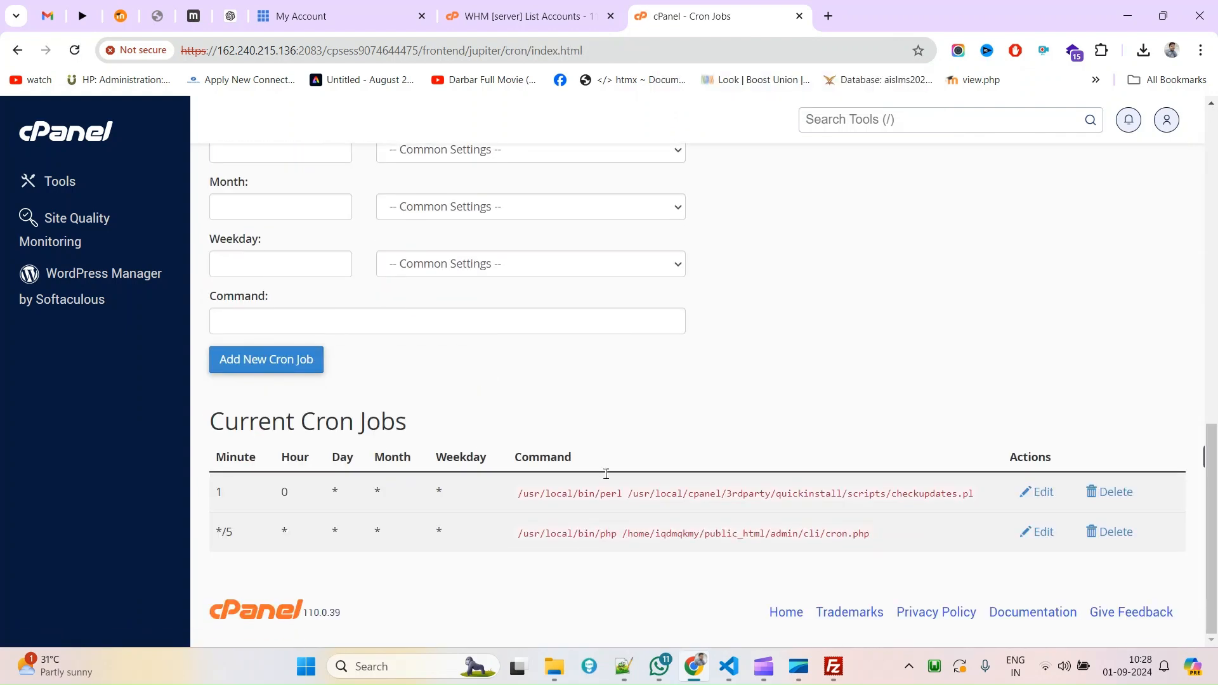
scroll(456, 354, up, 5)
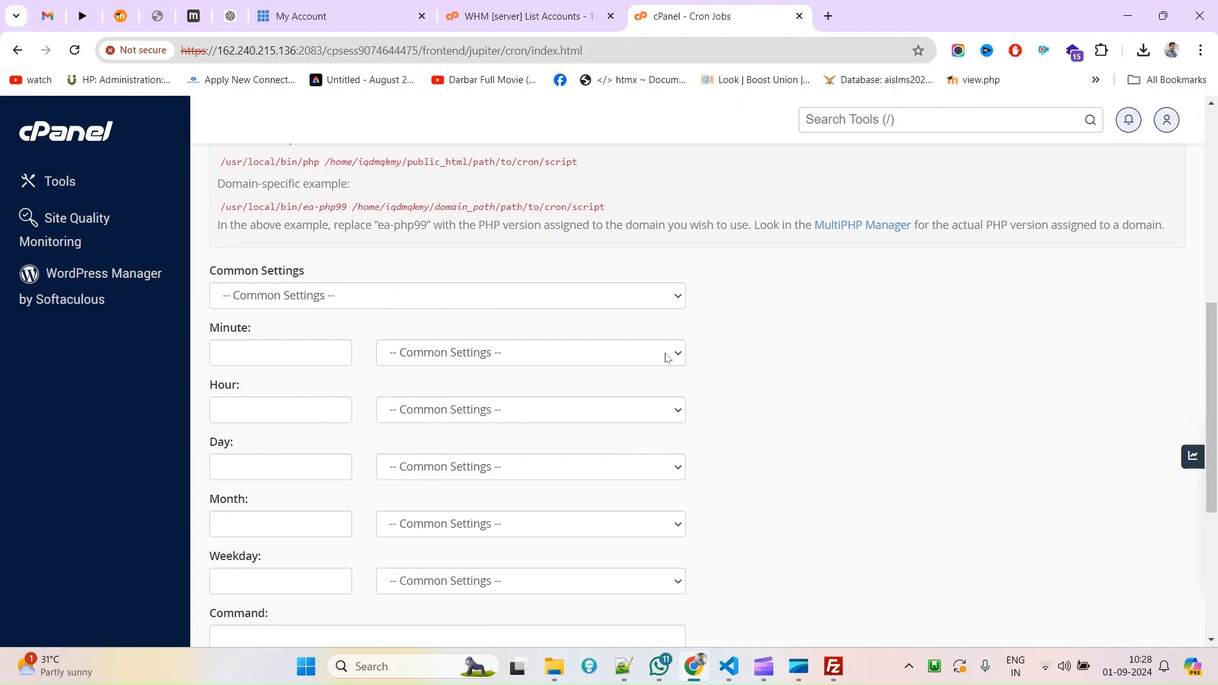
scroll(659, 399, down, 5)
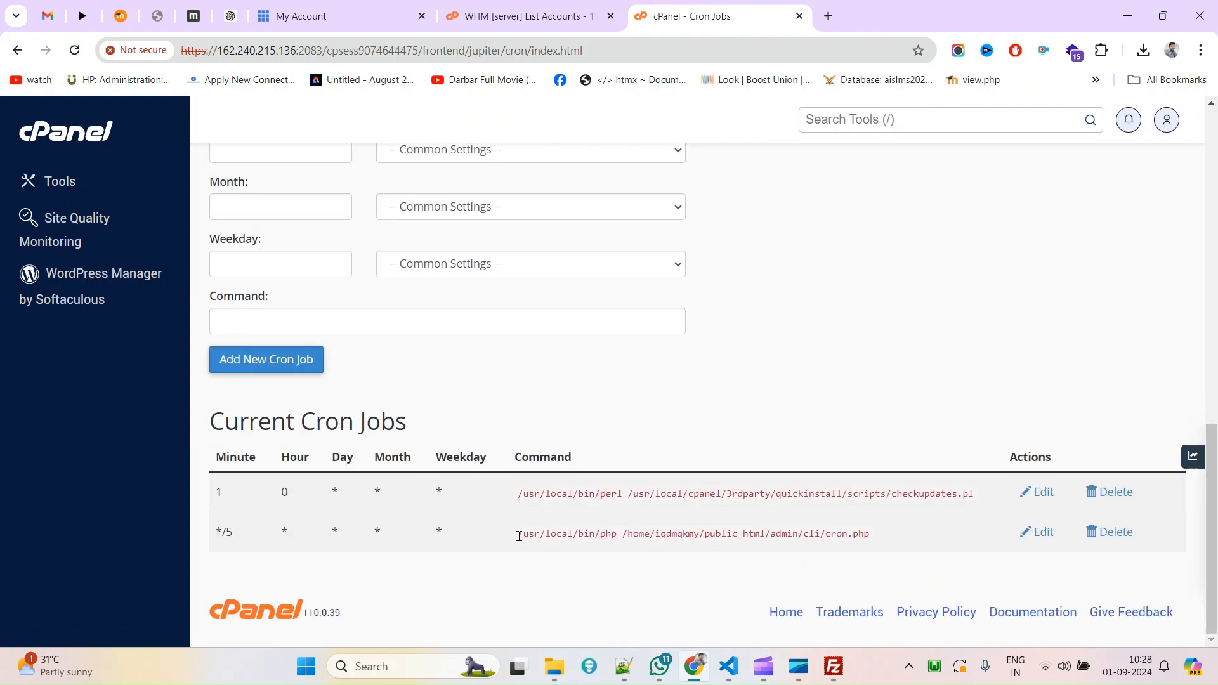
drag(519, 536, 612, 534)
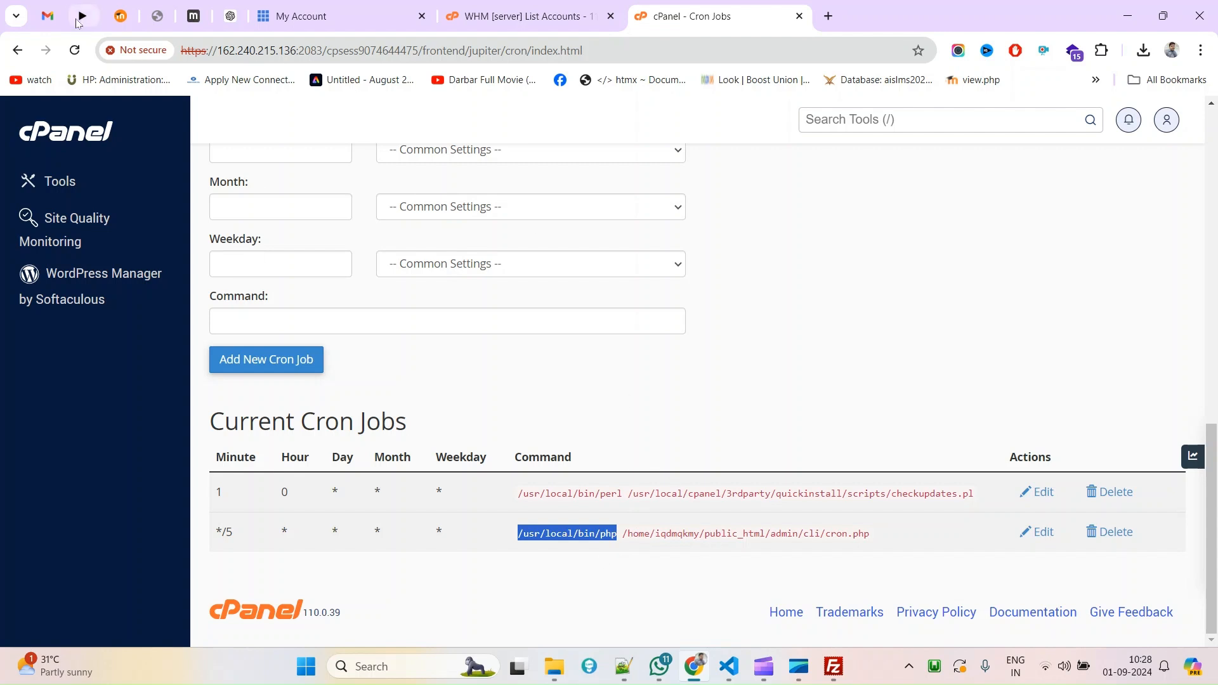
Glance at the Test CRON email in Gmail and return to the Cron Jobs list.
click(48, 16)
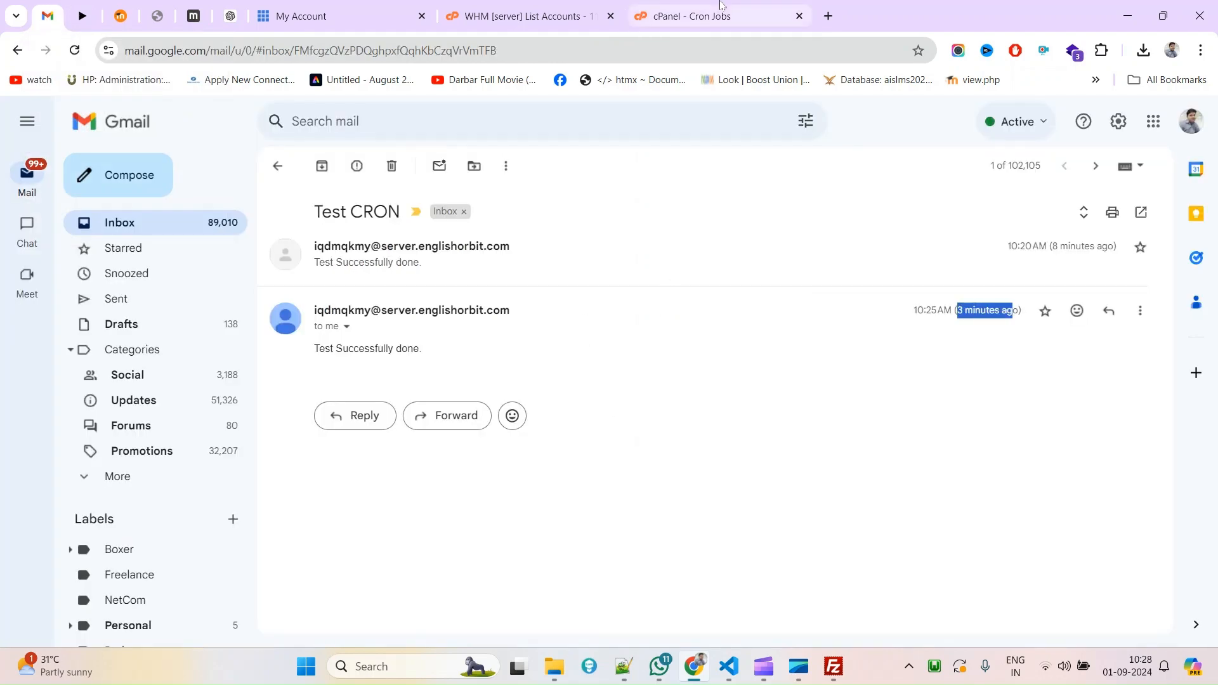
click(721, 4)
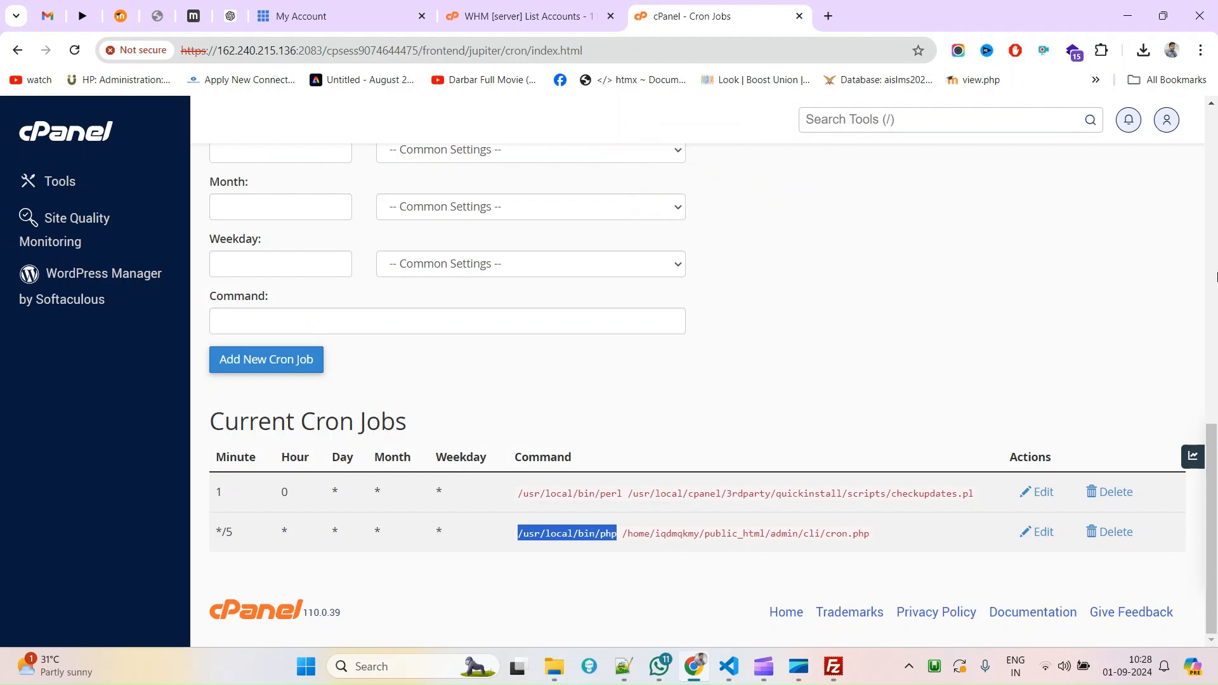
click(1217, 278)
drag(1217, 277, 1216, 463)
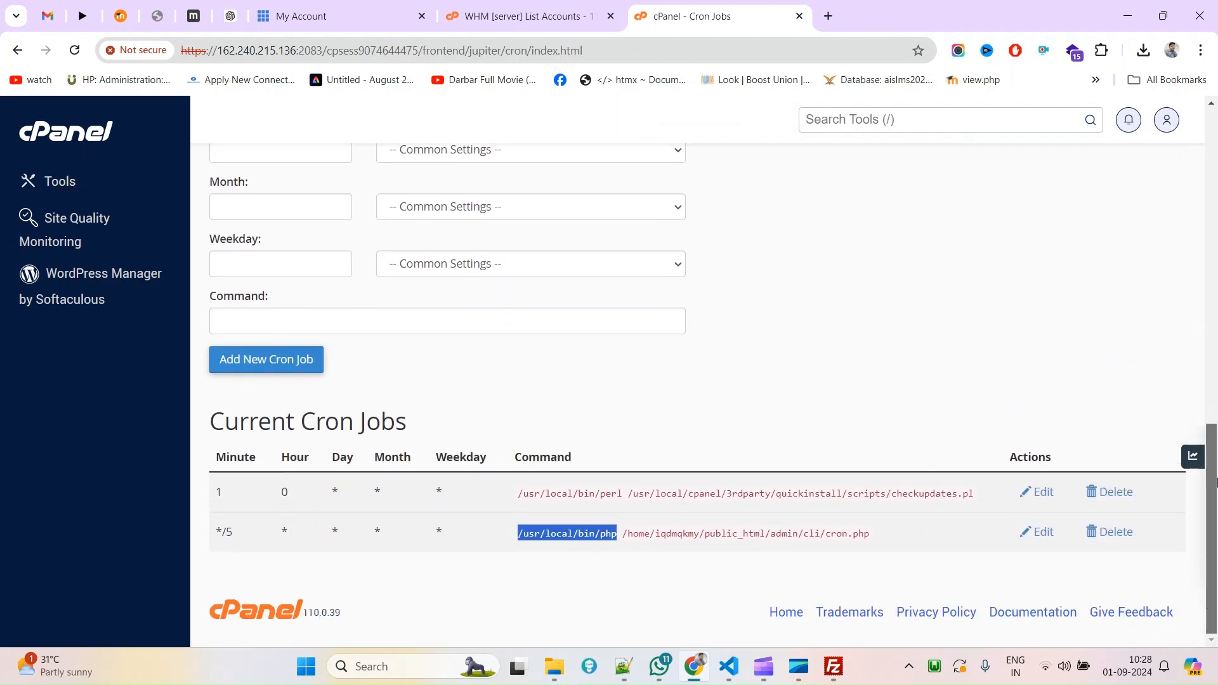
Highlight the admin/cli/cron.php script path in the */5 job's command.
click(621, 533)
drag(625, 534, 882, 536)
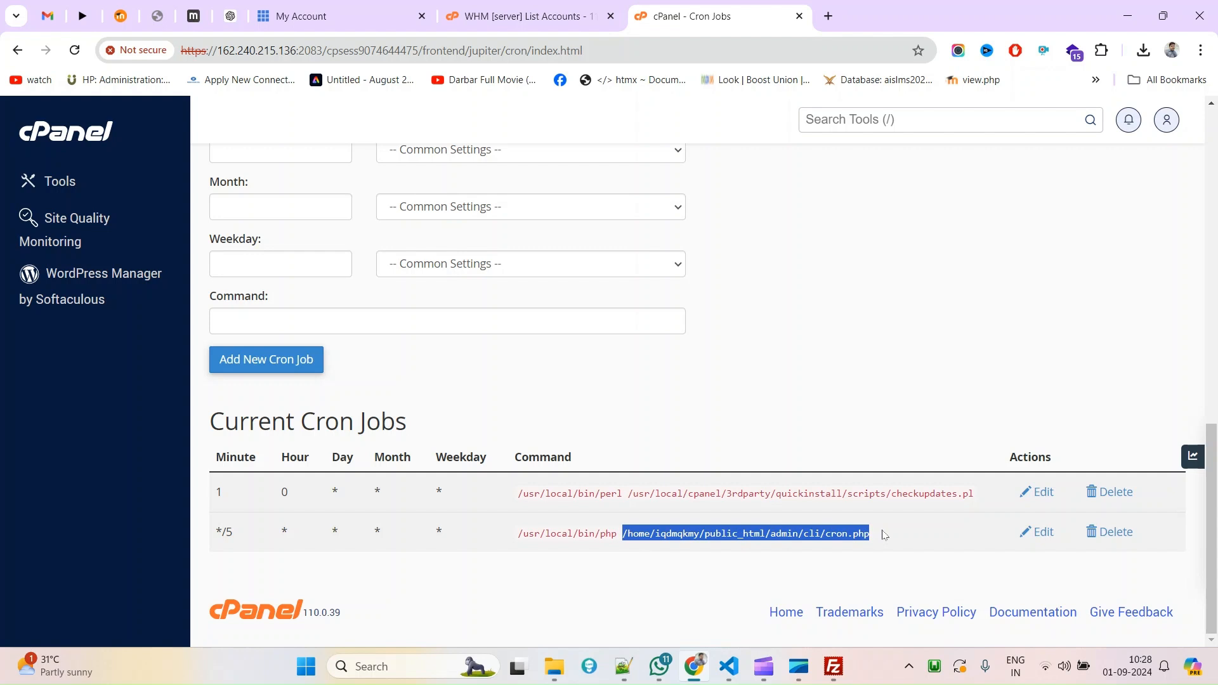
click(661, 543)
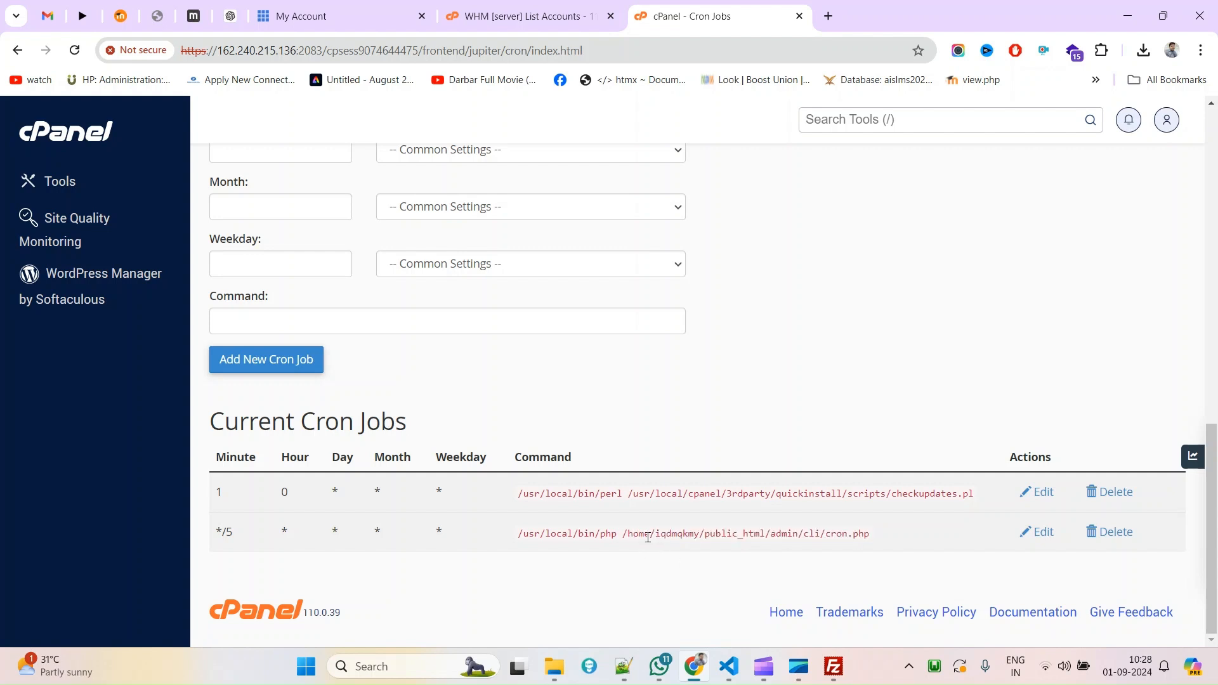
drag(625, 533, 888, 535)
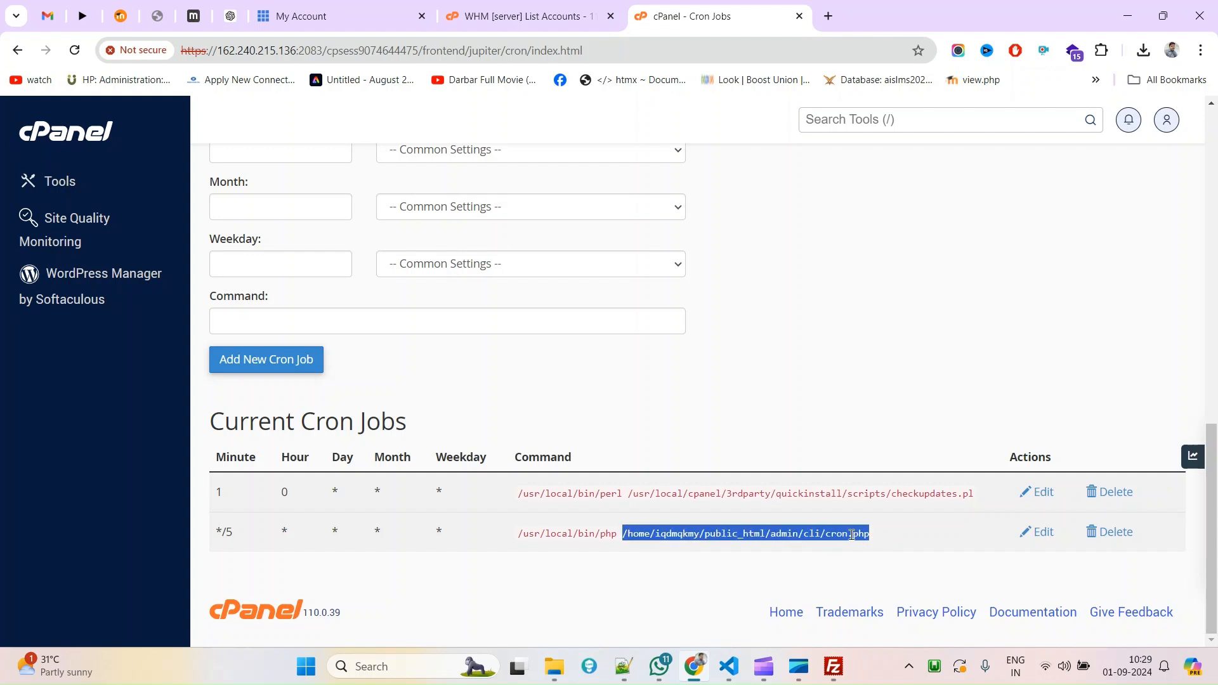
click(770, 536)
drag(772, 537, 906, 537)
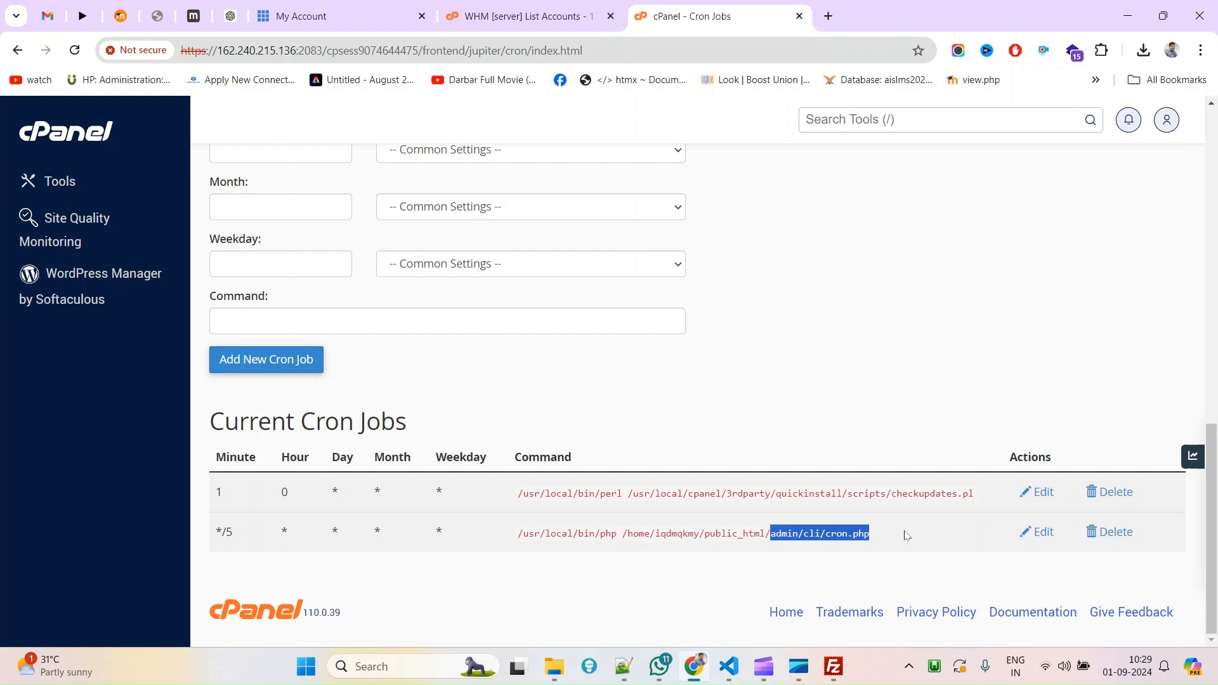
drag(1213, 519, 1204, 643)
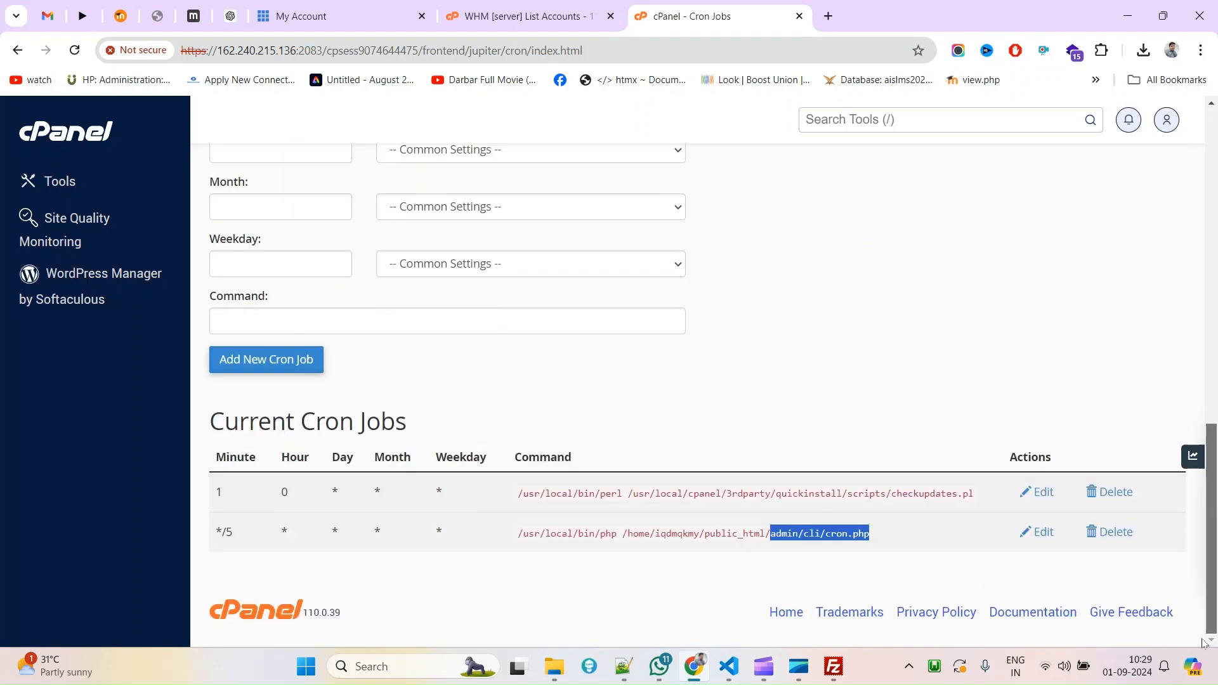
Reopen the Test CRON thread in Gmail to check when the latest 'Test Successfully done.' arrived.
click(47, 16)
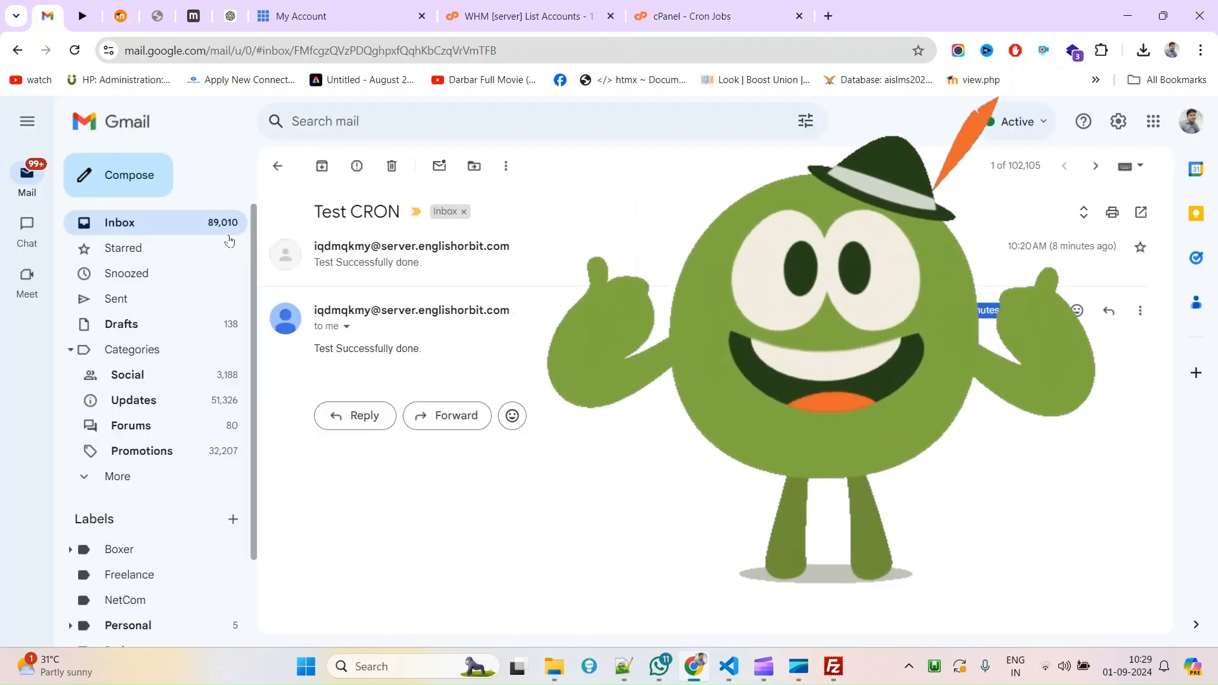
click(128, 227)
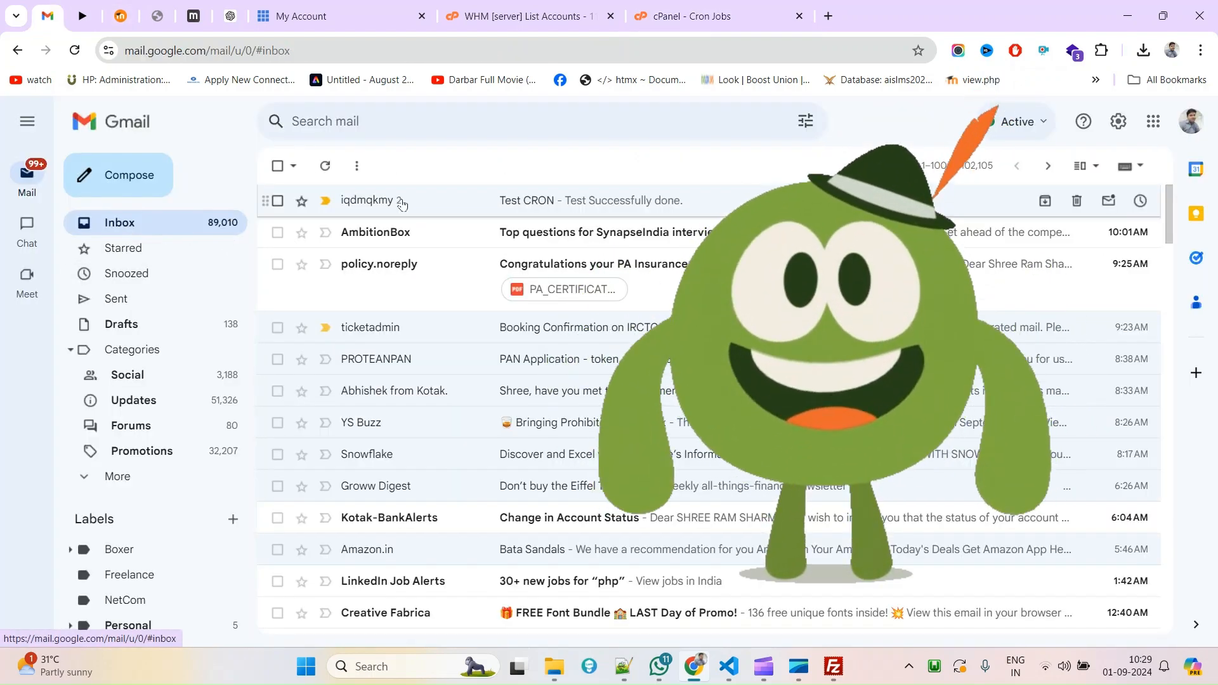
click(430, 200)
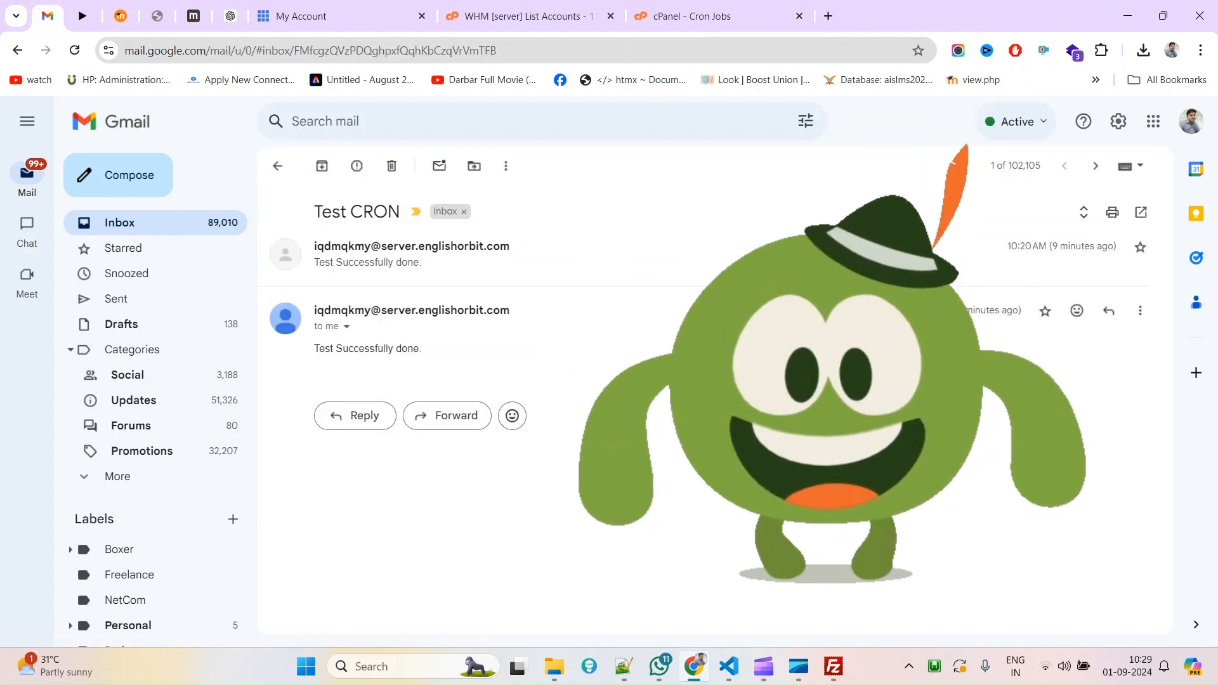
drag(1022, 311, 914, 311)
click(889, 381)
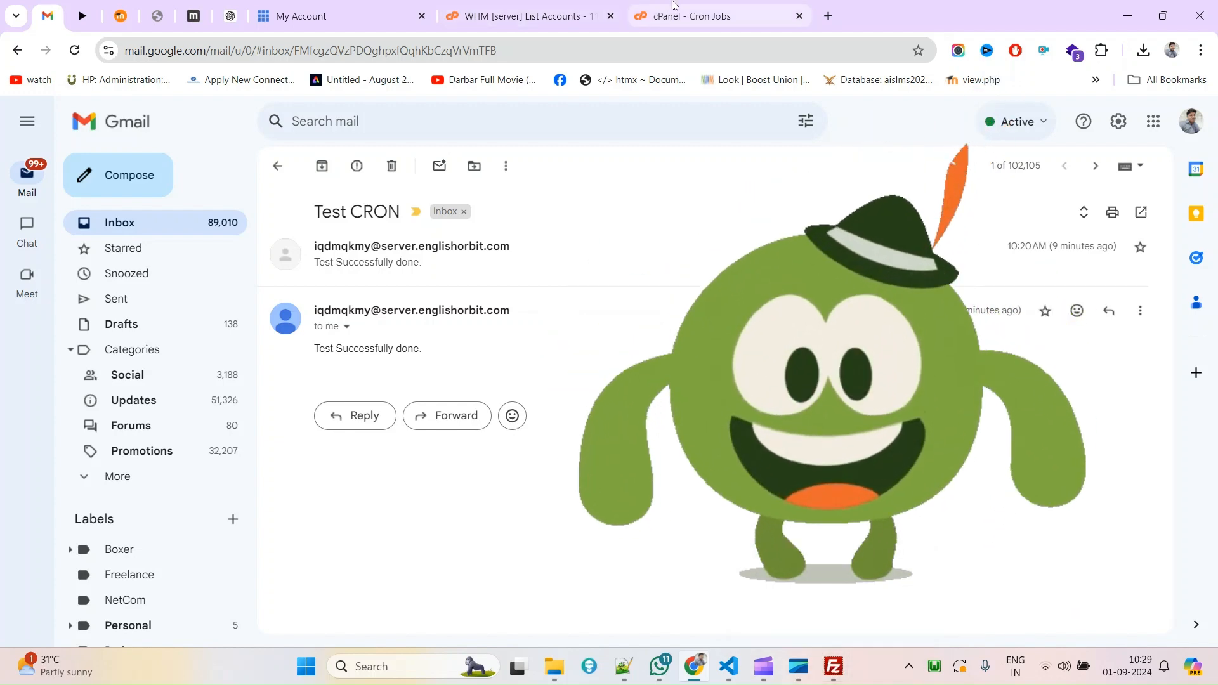
click(685, 16)
click(832, 674)
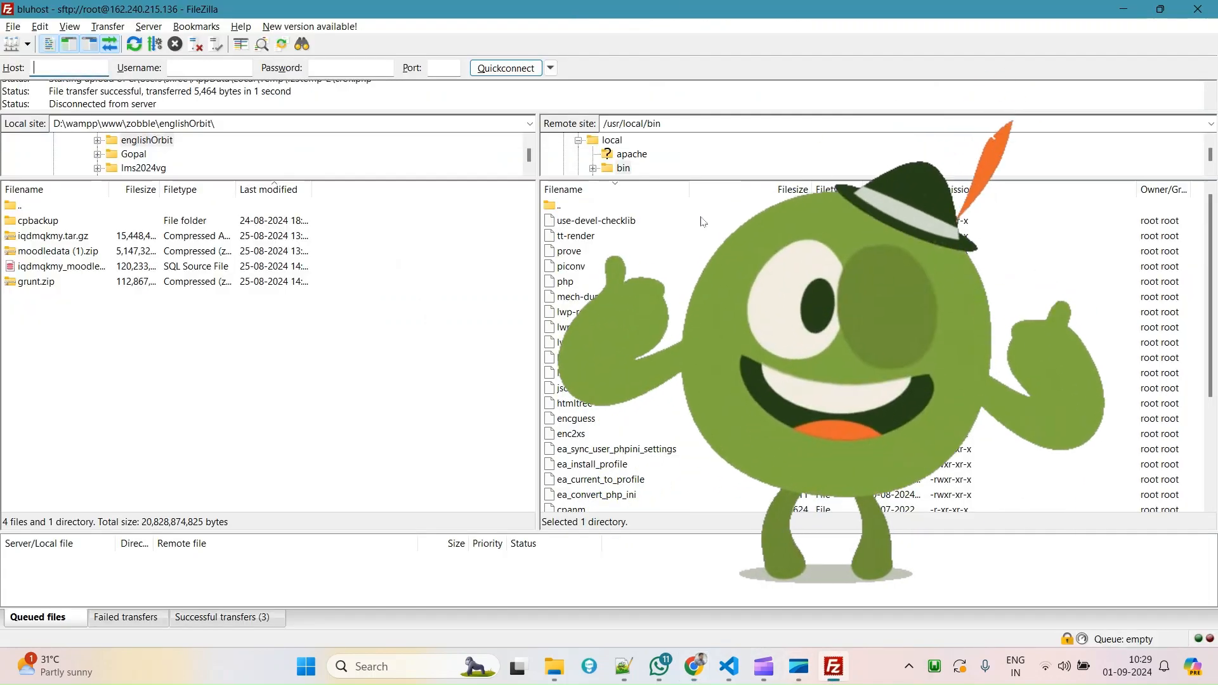
Check FileZilla's remote /usr/local/bin path, then highlight admin/cli/cron.php in cPanel's */5 cron job.
click(721, 121)
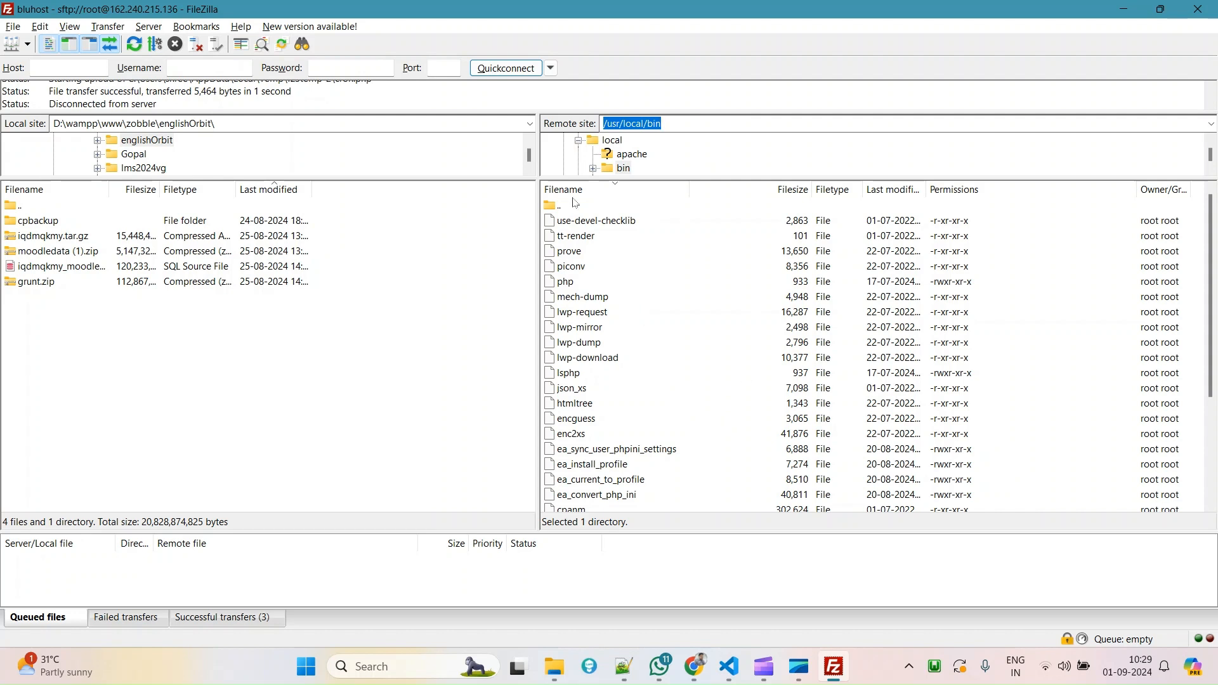
click(787, 122)
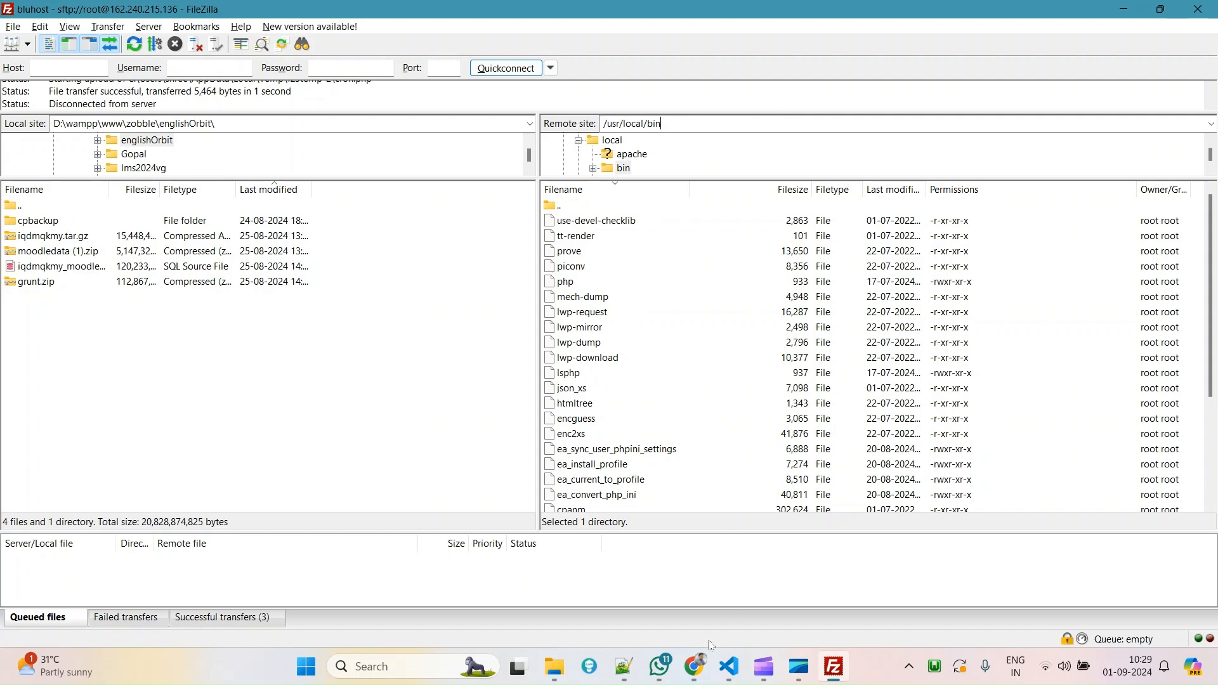
click(696, 671)
click(785, 579)
drag(772, 535, 872, 533)
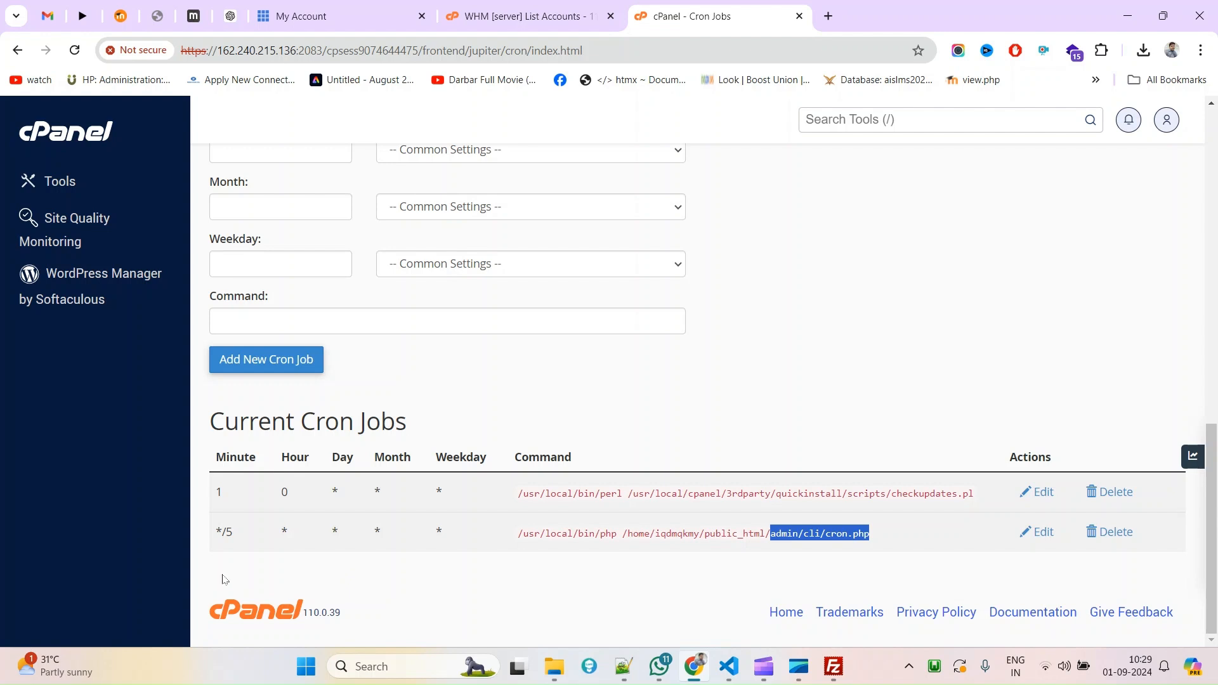
Highlight the */5 minute schedule of the Moodle cron.php job in the cron list.
click(219, 529)
triple_click(219, 529)
scroll(321, 406, up, 2)
scroll(1038, 526, down, 2)
Open the Moodle cron.php job for editing and select the 5 in its Minute field.
click(1040, 531)
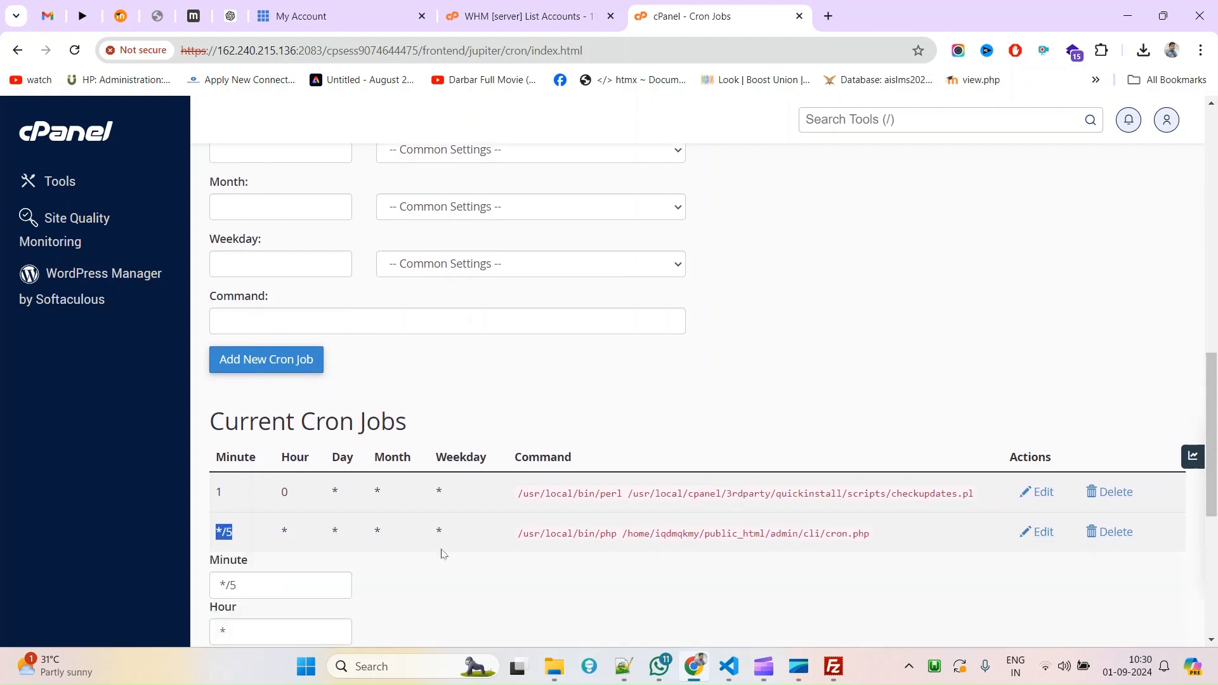
scroll(429, 539, down, 5)
drag(238, 192, 233, 190)
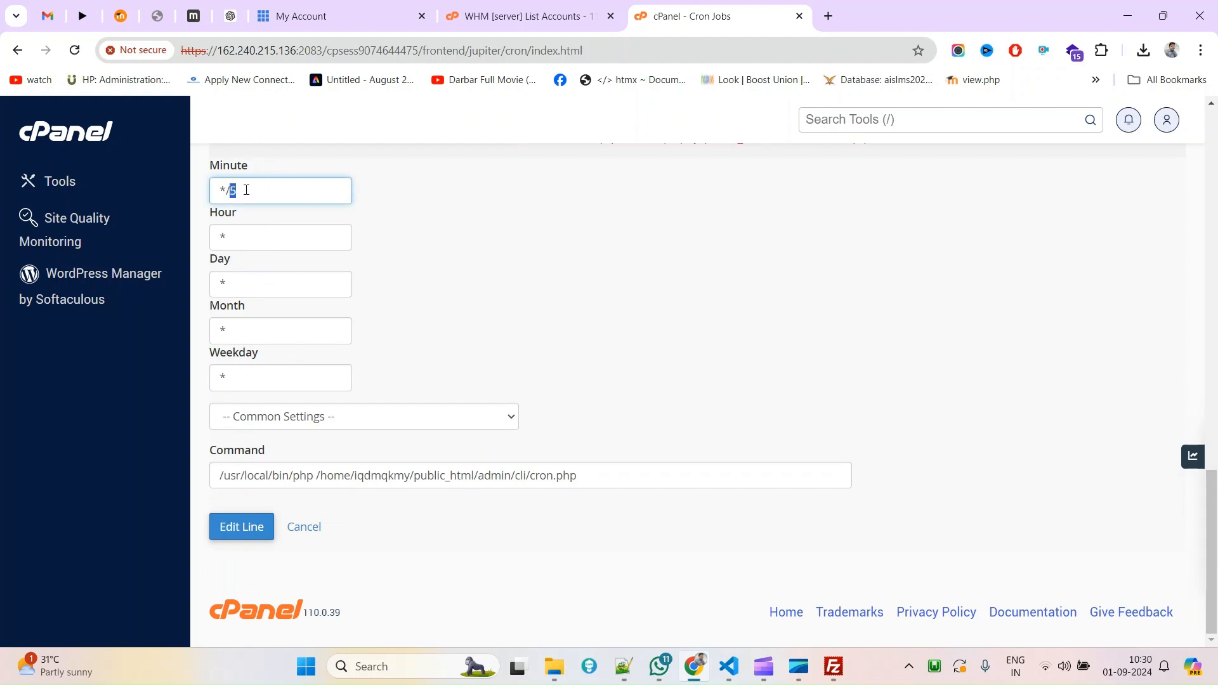
click(295, 240)
scroll(372, 274, up, 1)
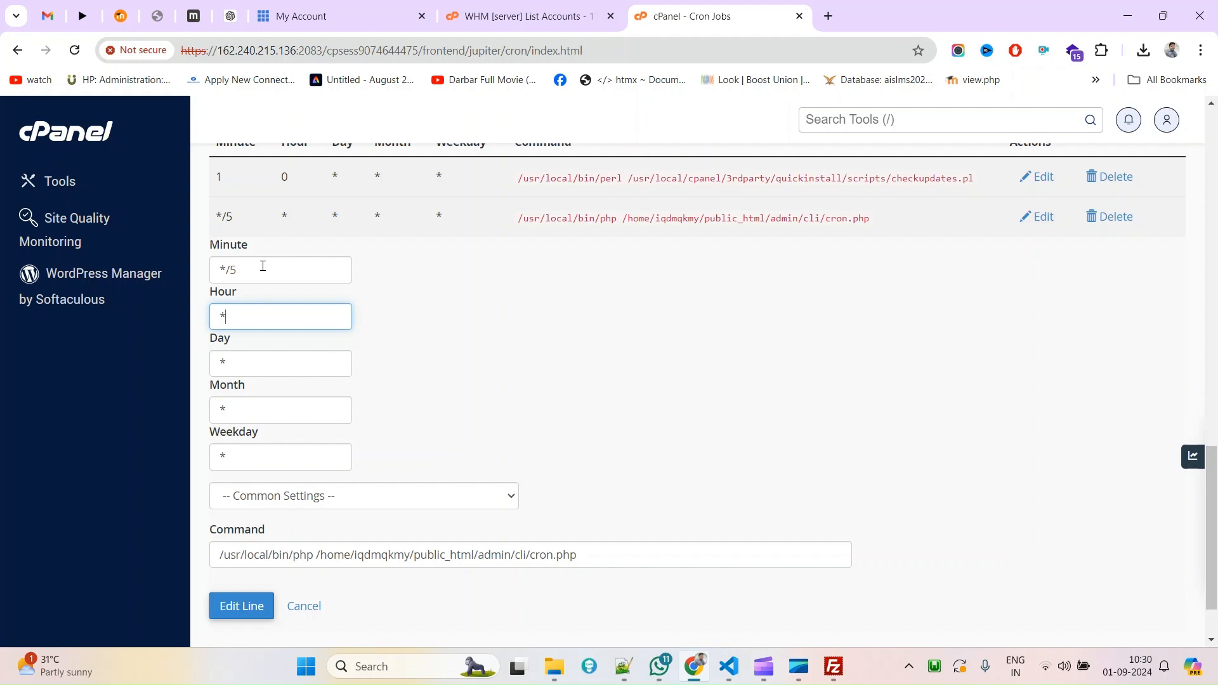
click(828, 15)
Google 'what is the ideal time for moodle cron job to run'.
text(what is the ide)
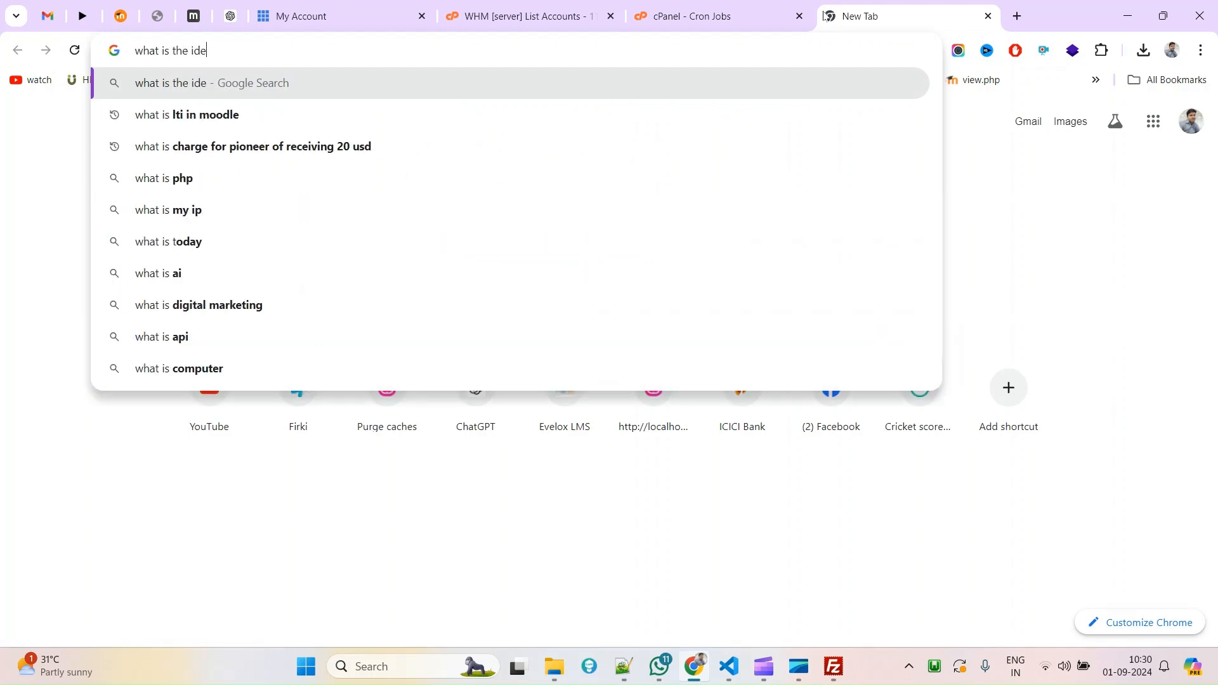
text(al time for moodle cron job)
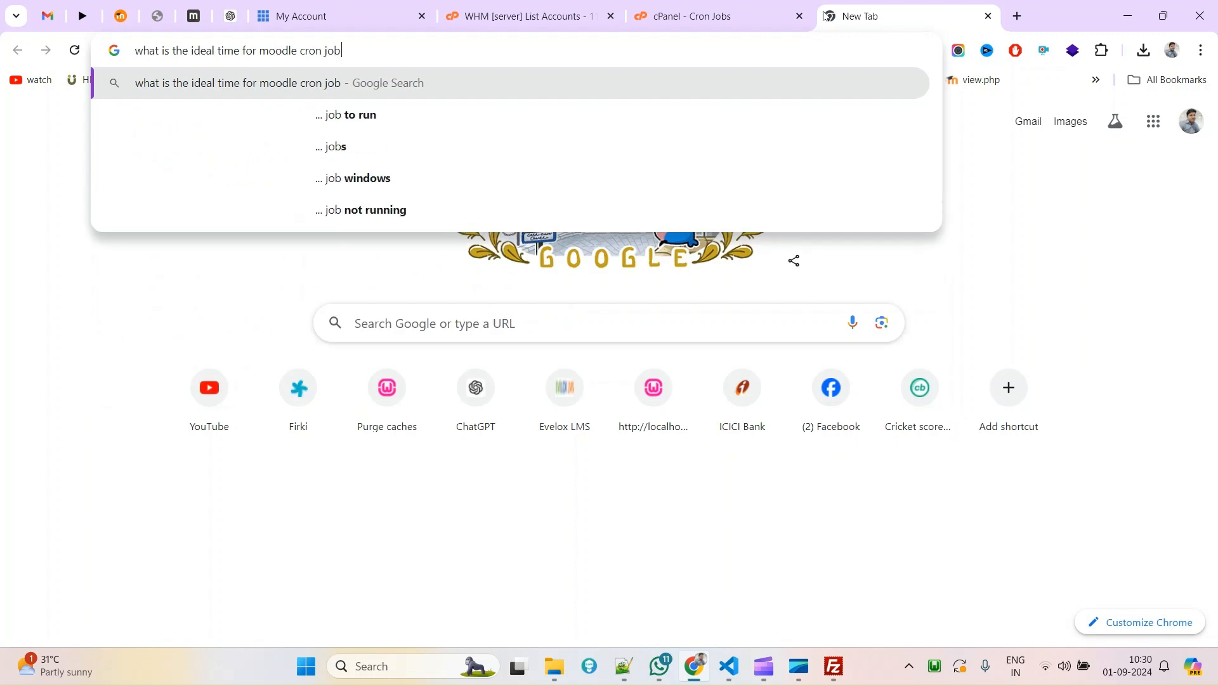
key(Down)
key(Return)
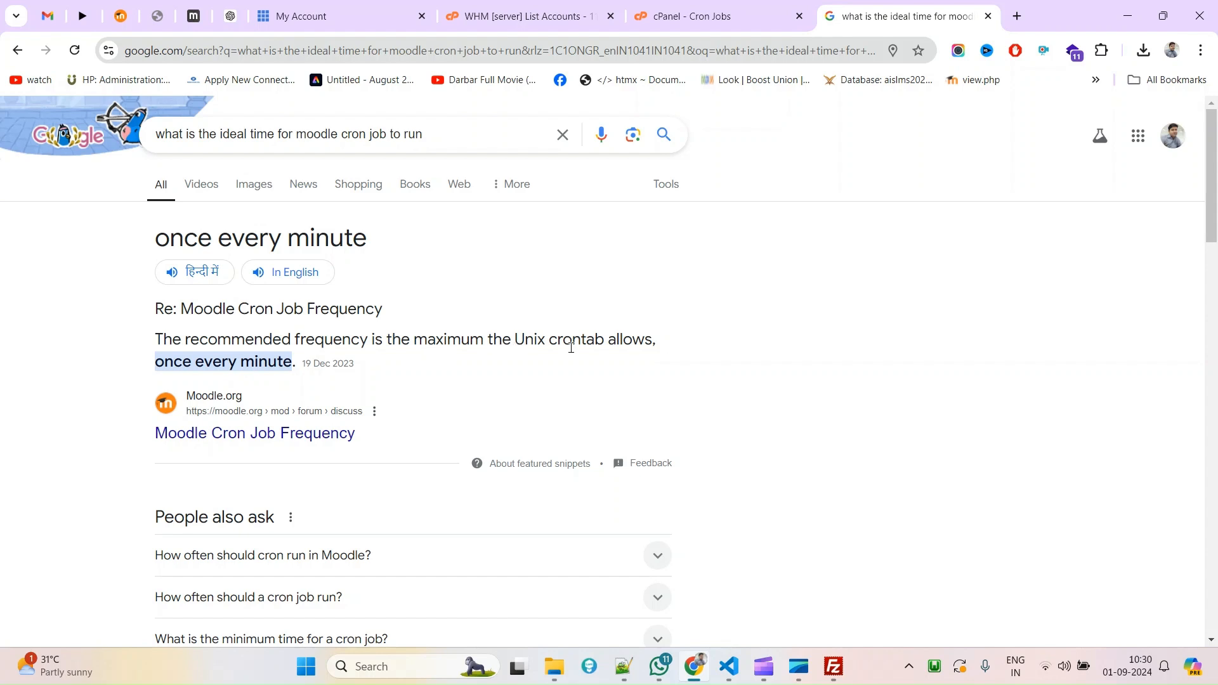
Note the answer 'once every minute' in the results, then go back to the cPanel cron edit form.
double_click(185, 367)
drag(210, 367, 259, 367)
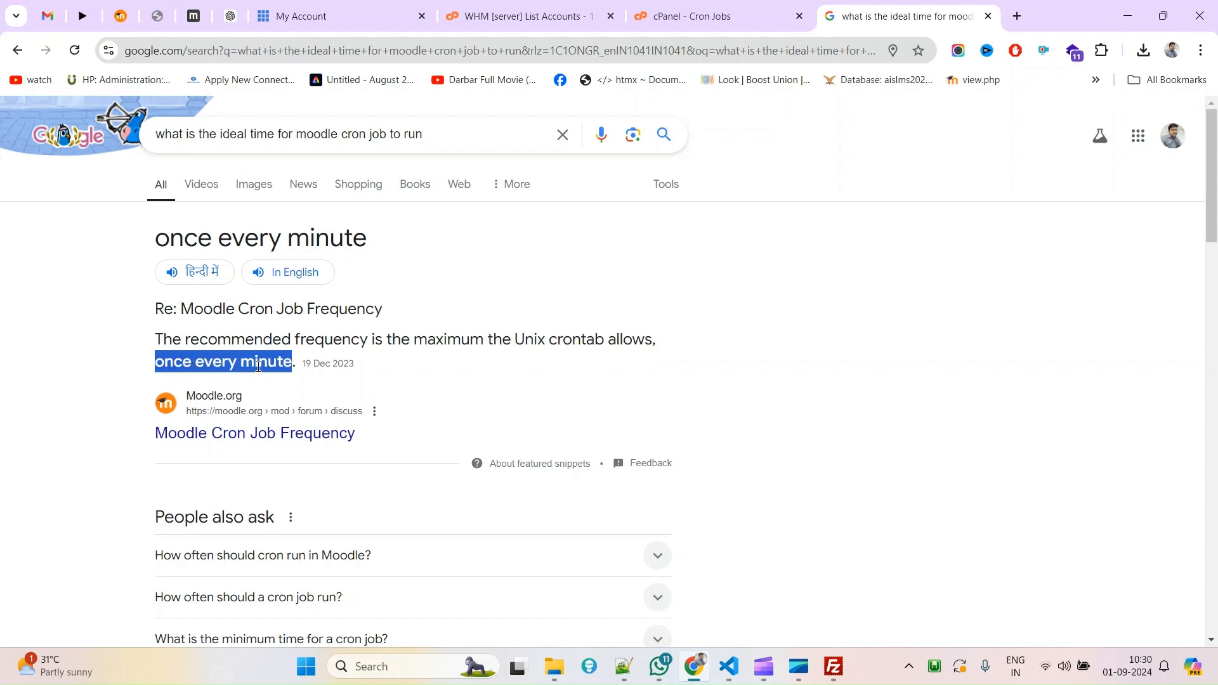
double_click(178, 362)
drag(178, 362, 261, 362)
scroll(341, 355, down, 3)
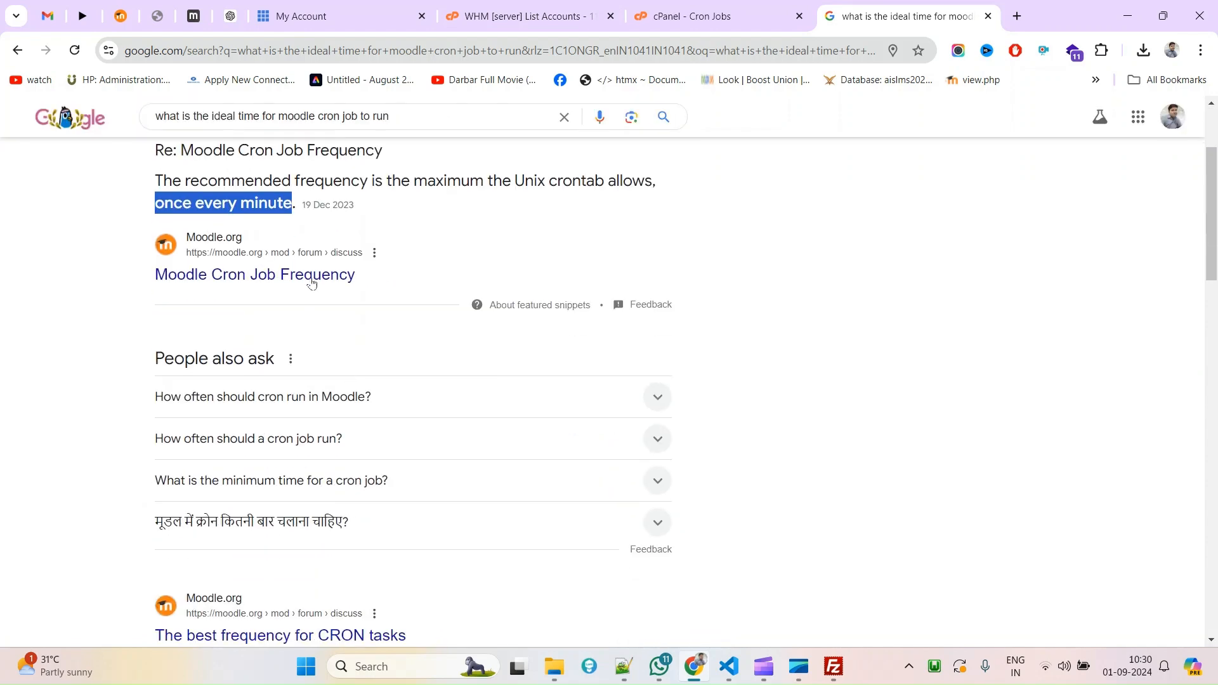
scroll(312, 465, down, 7)
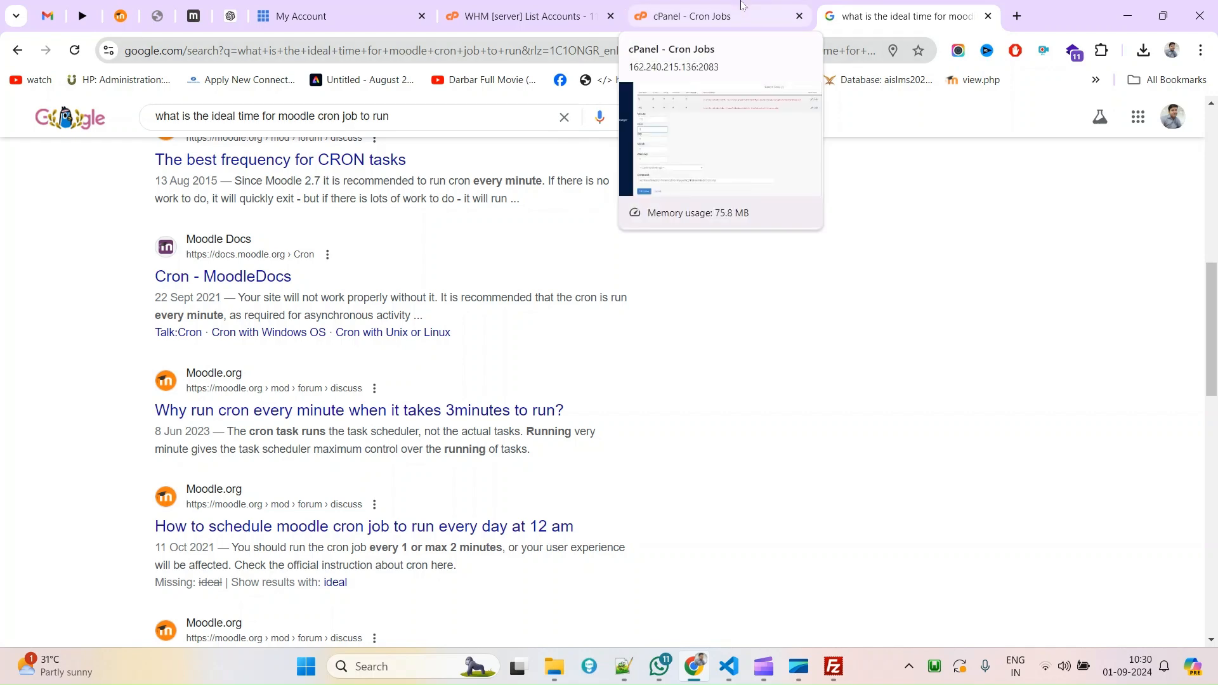
click(774, 5)
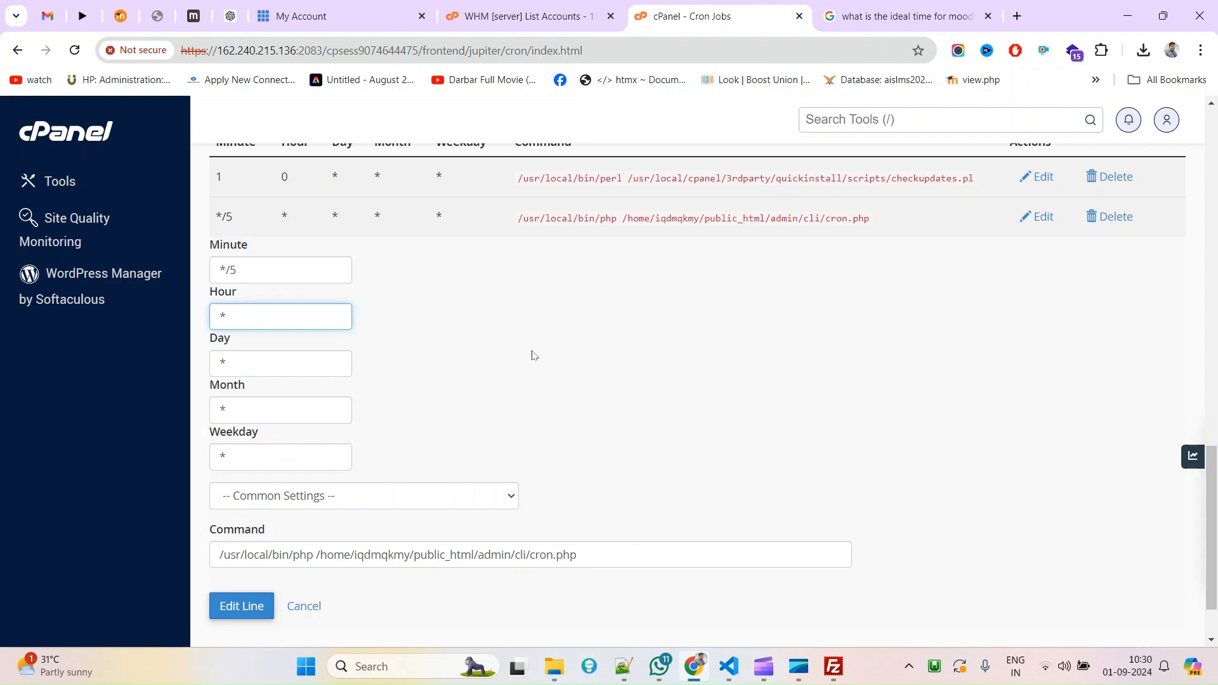
Change the Moodle job's minute interval from */5 to */2 and save the edited line.
drag(232, 268, 286, 267)
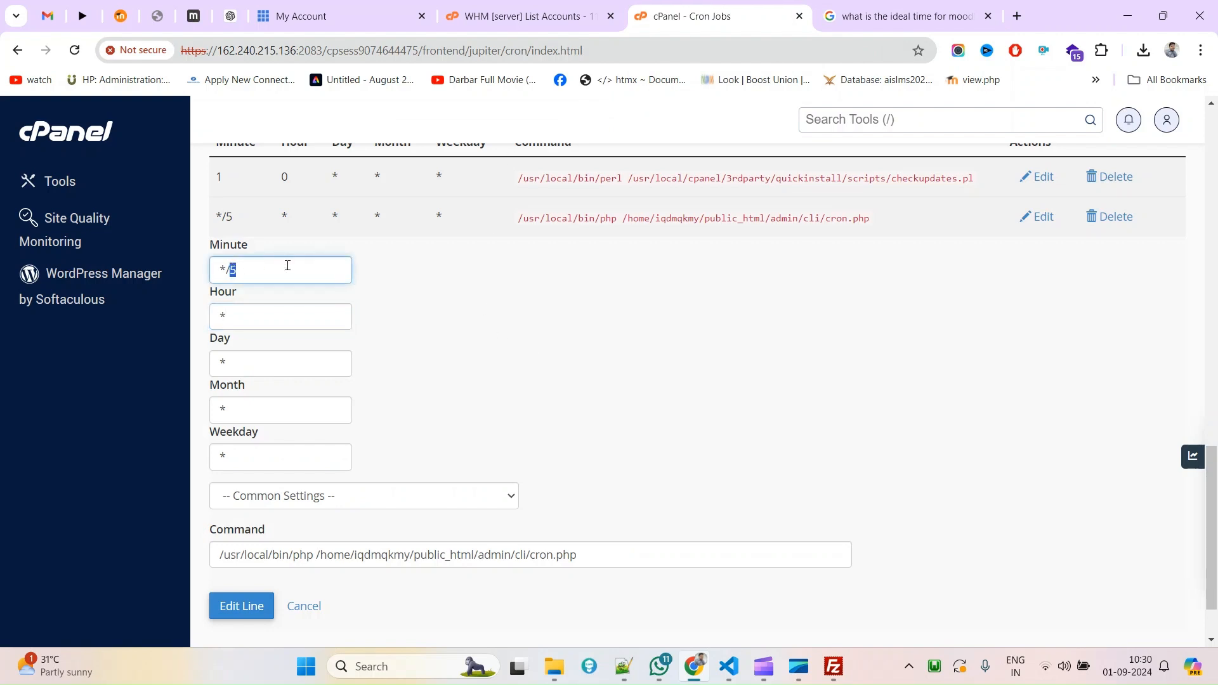
click(241, 609)
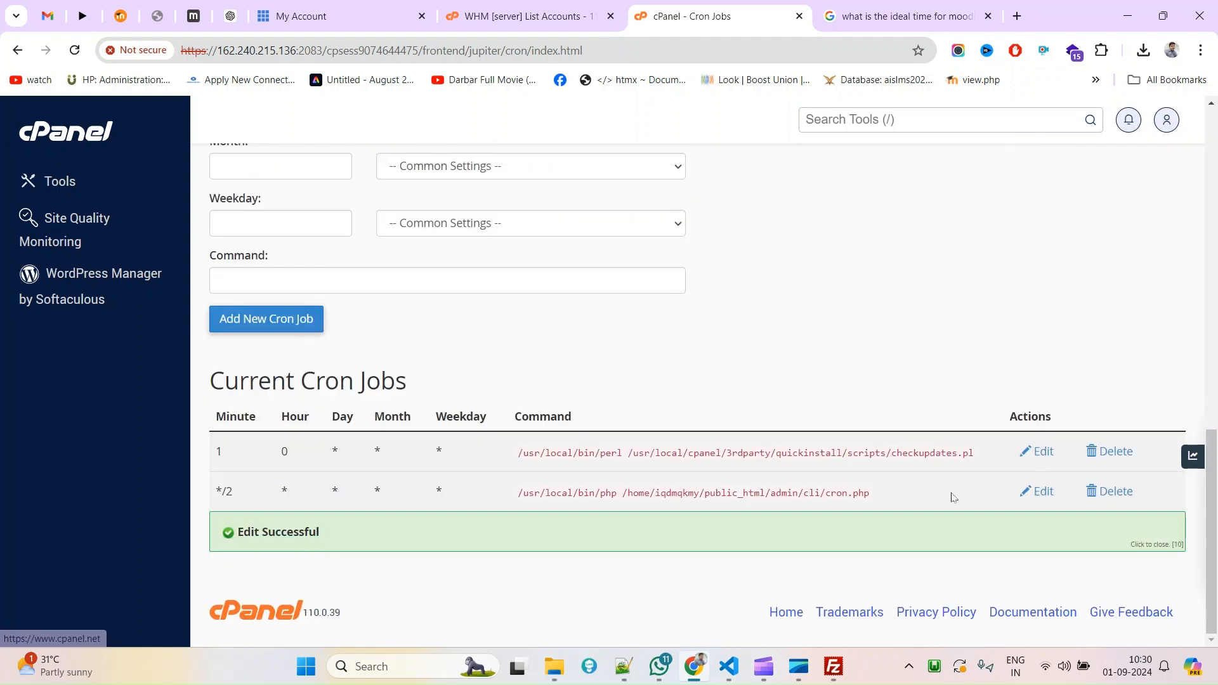
drag(869, 494, 632, 494)
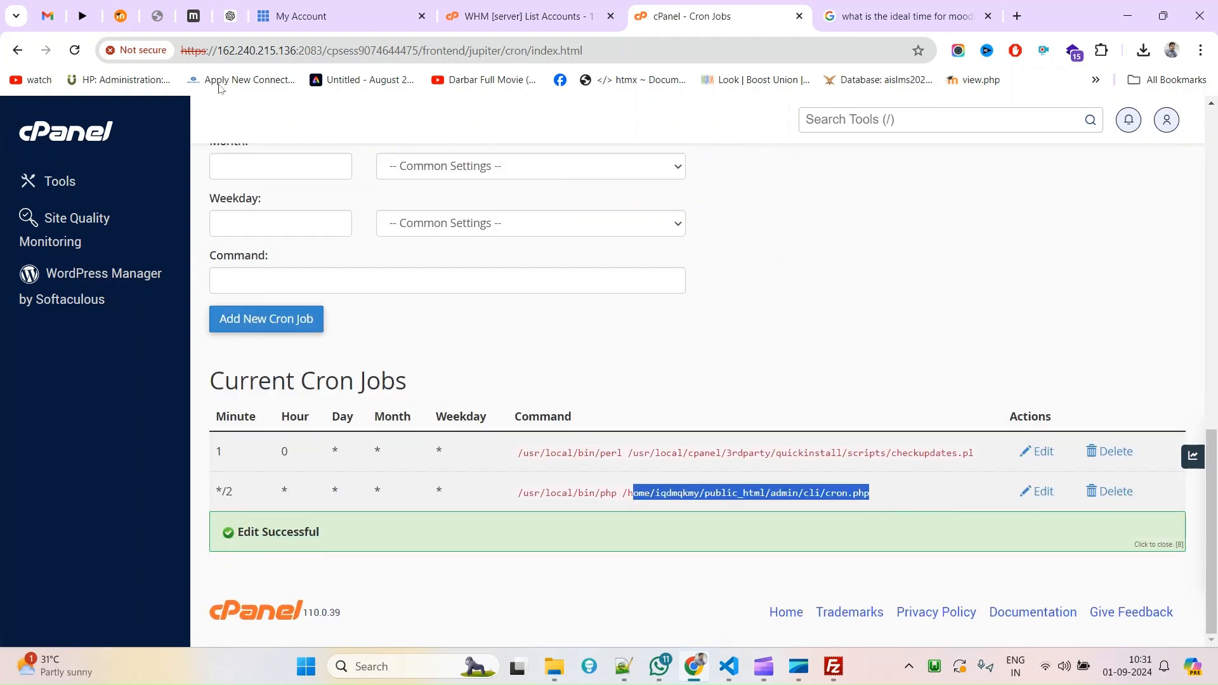
click(47, 12)
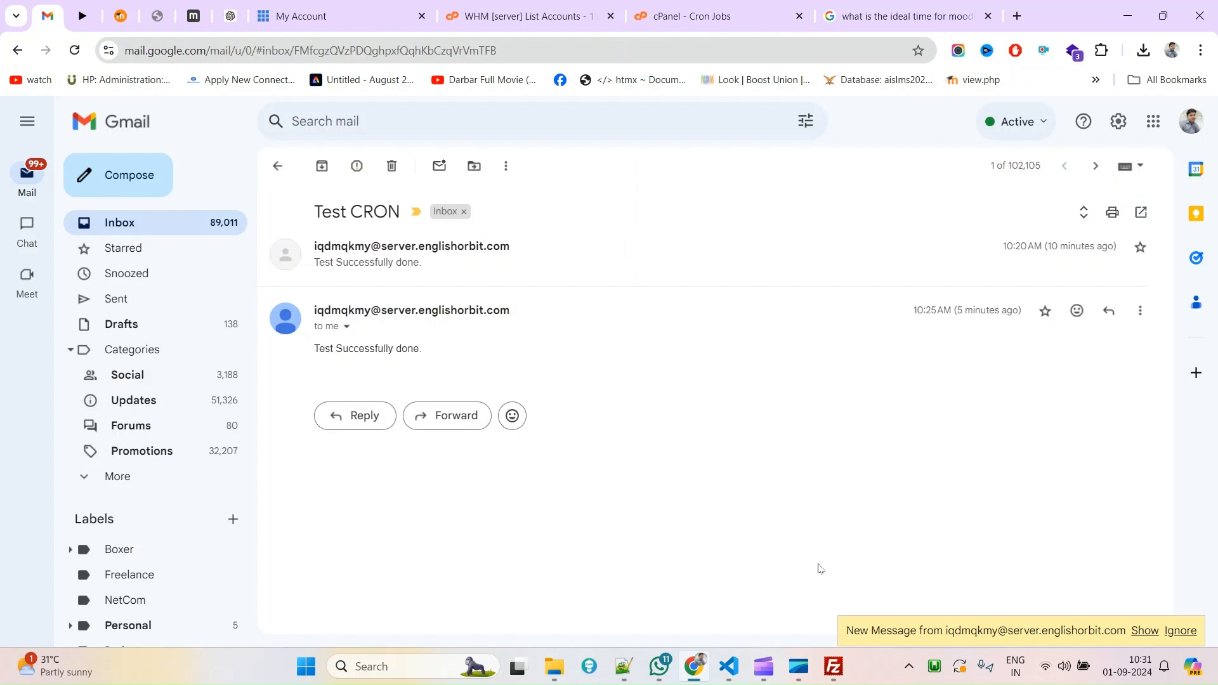
Reveal the new 10:30 AM 'NEW - Test Successfully done.' message and check it against cron.php's mail line.
click(1144, 631)
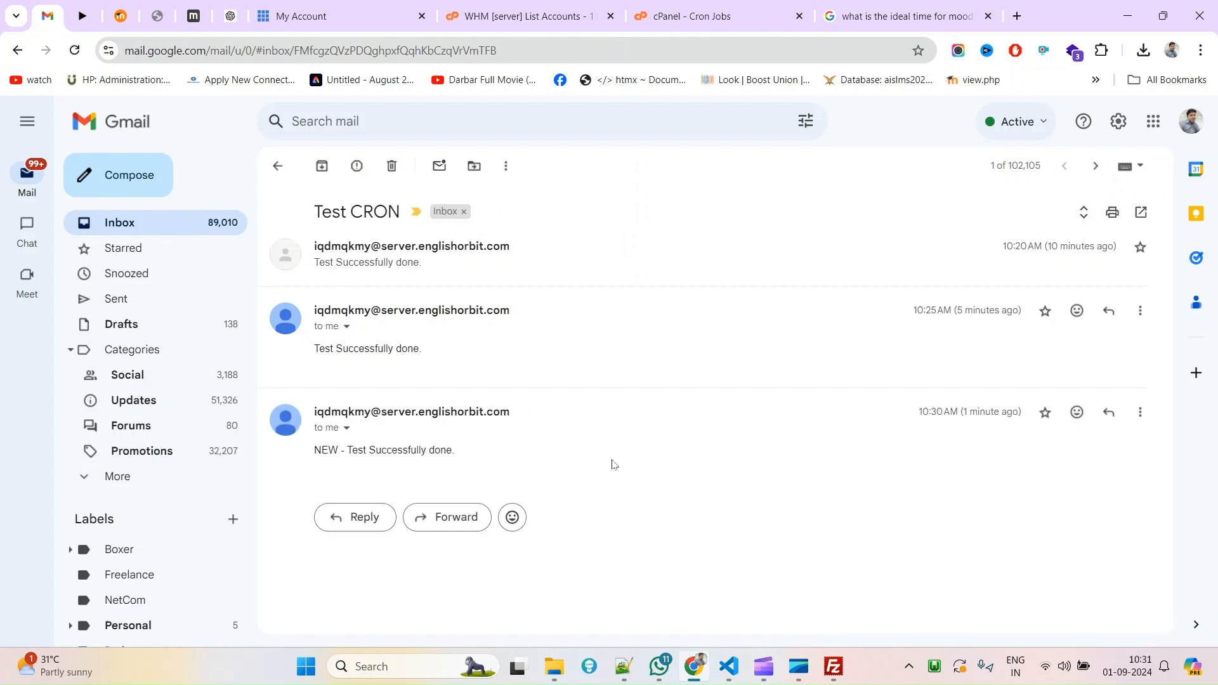
double_click(332, 451)
drag(467, 453, 628, 563)
click(739, 665)
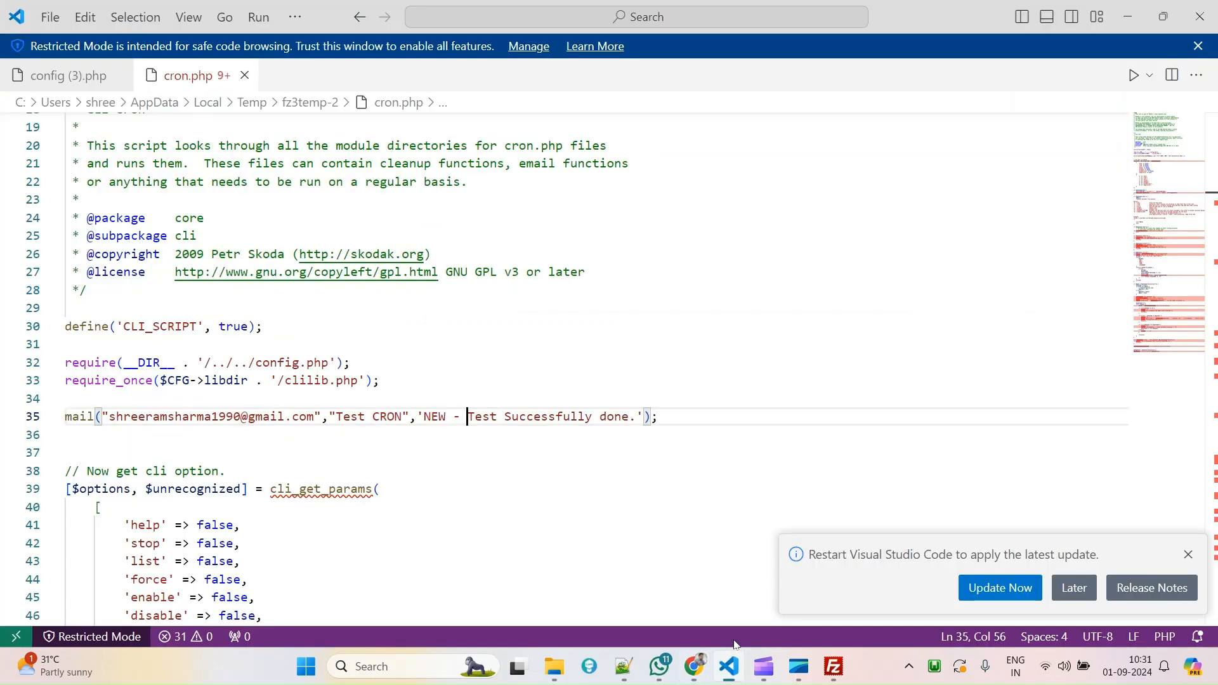
click(694, 666)
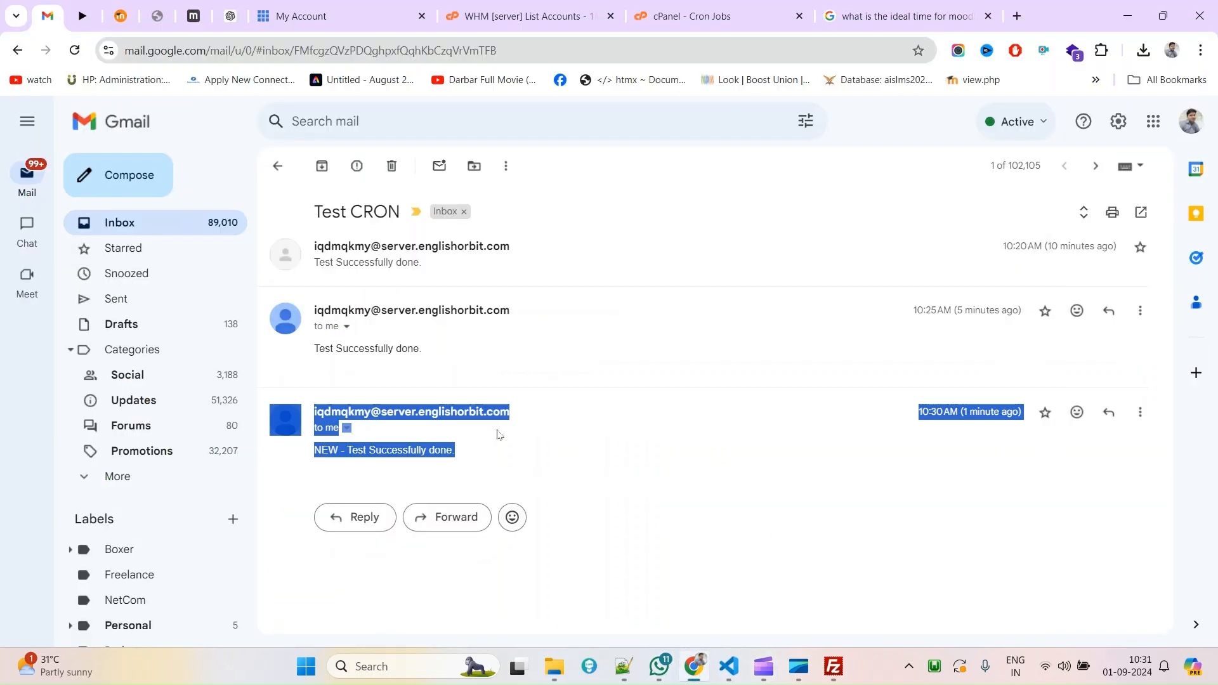
click(302, 16)
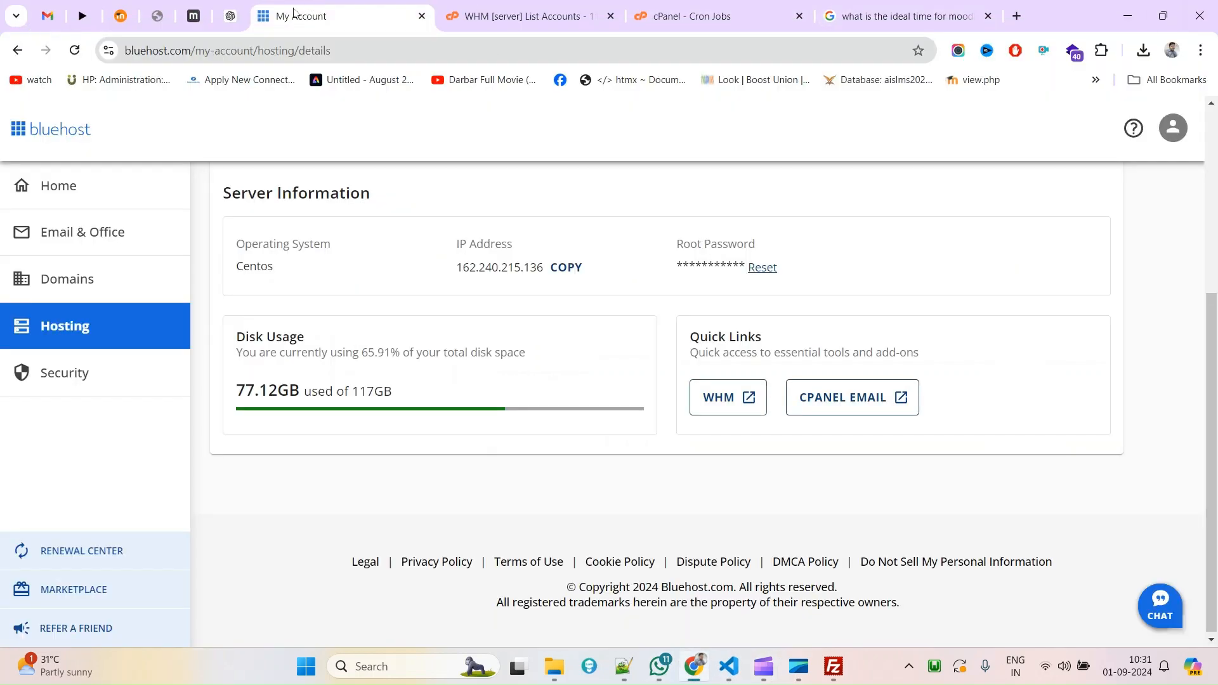